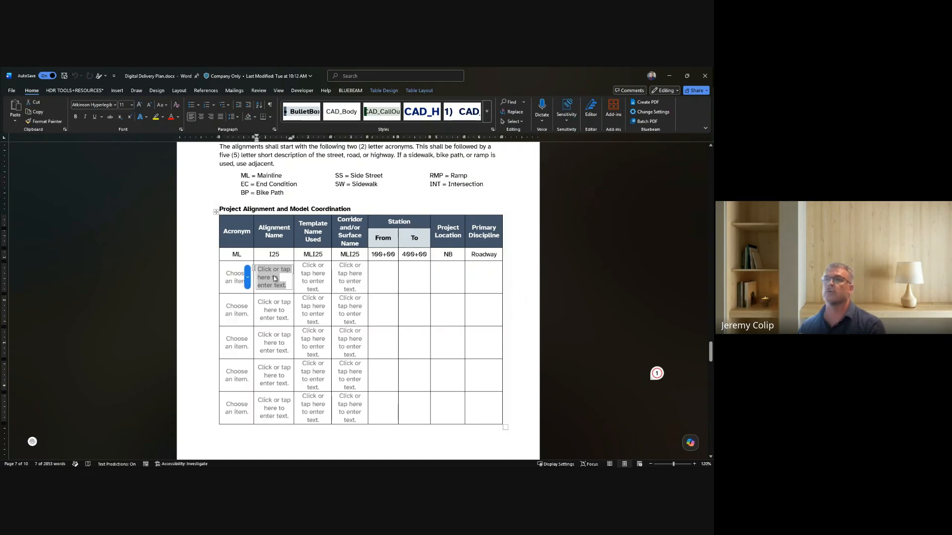
# Examine the acronym choices and text-entry fields in the first blank row of the Project Alignment and Model Coordination table
pyautogui.click(237, 281)
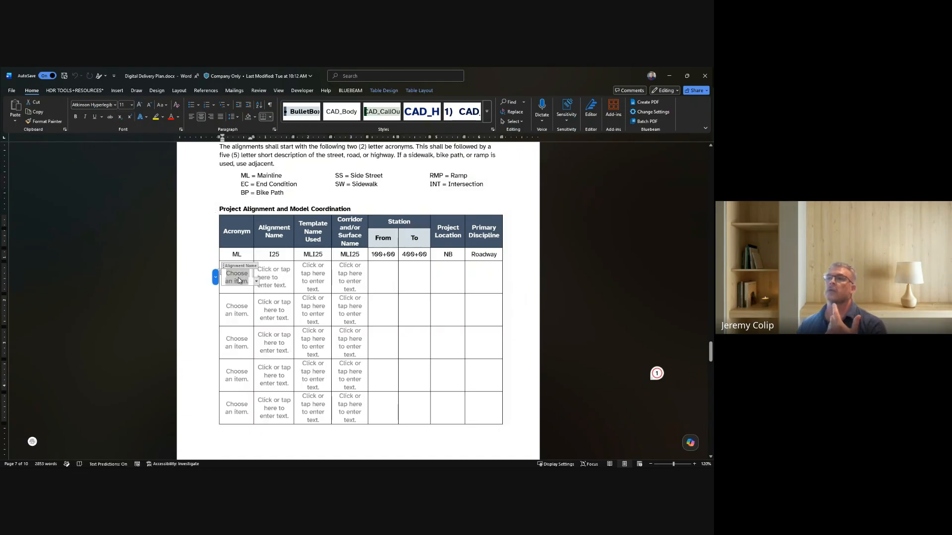
pyautogui.click(256, 283)
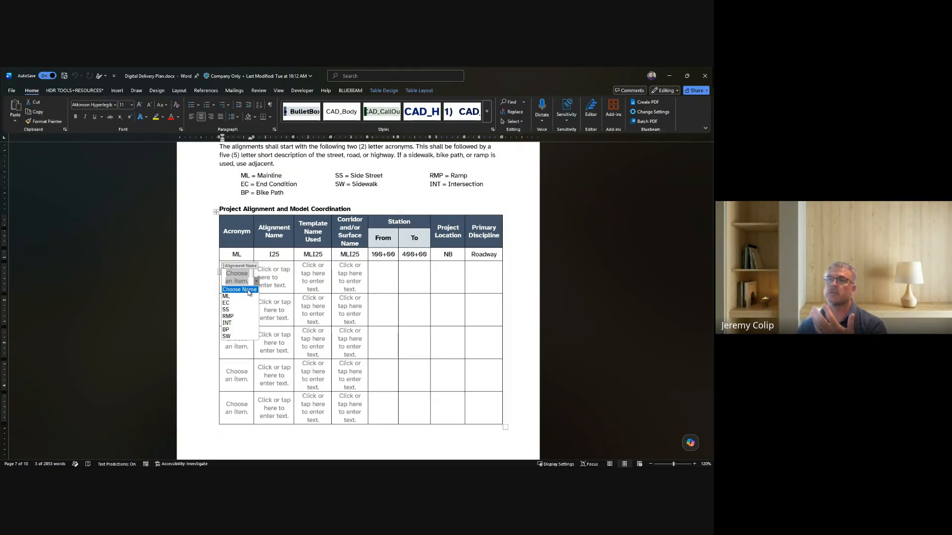
pyautogui.click(277, 280)
pyautogui.click(274, 281)
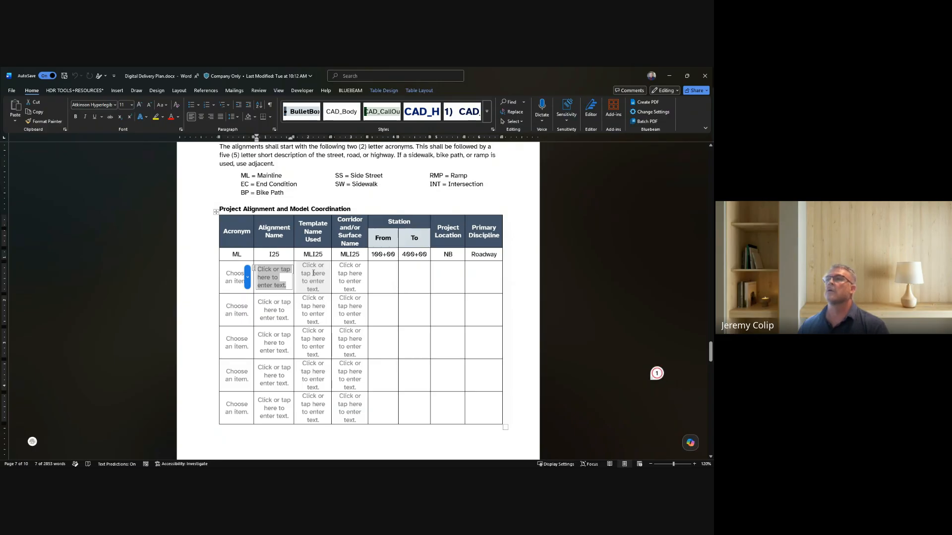
pyautogui.click(314, 273)
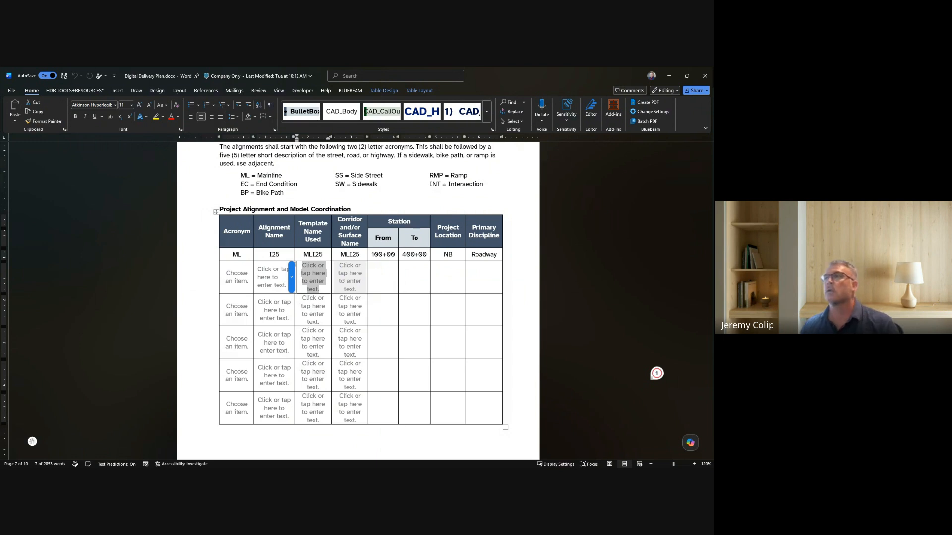
pyautogui.keyDown('ctrl'); pyautogui.scroll(-1, 372, 313); pyautogui.keyUp('ctrl')
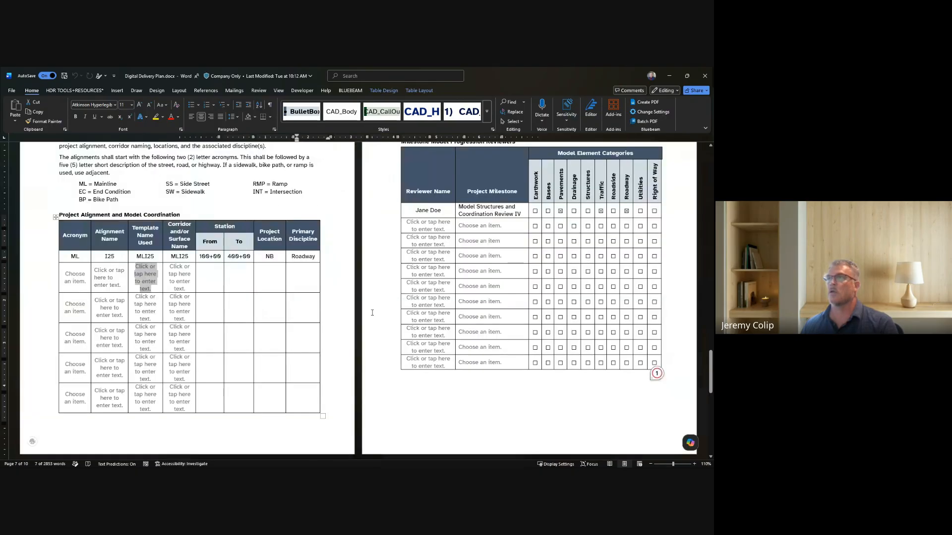
pyautogui.keyDown('ctrl'); pyautogui.scroll(-1, 372, 312); pyautogui.keyUp('ctrl')
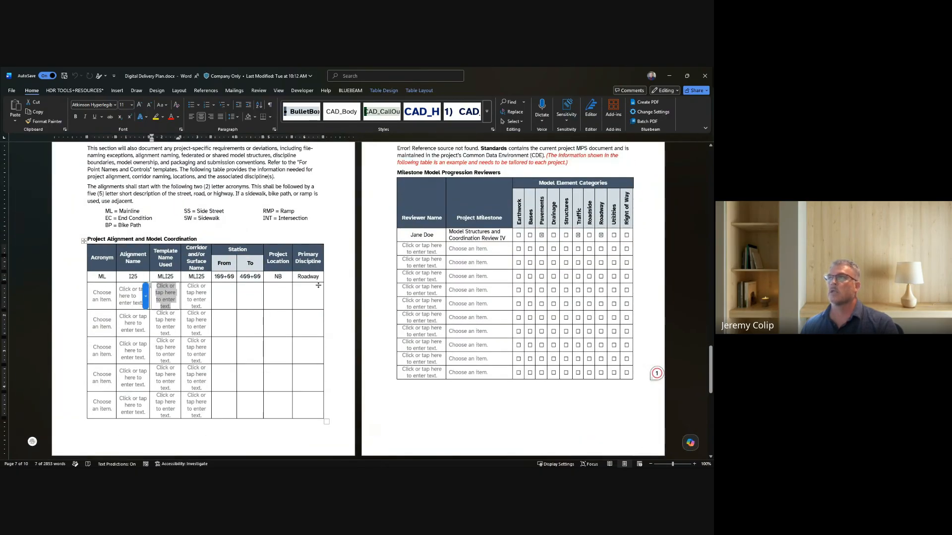
pyautogui.scroll(-1, 291, 304)
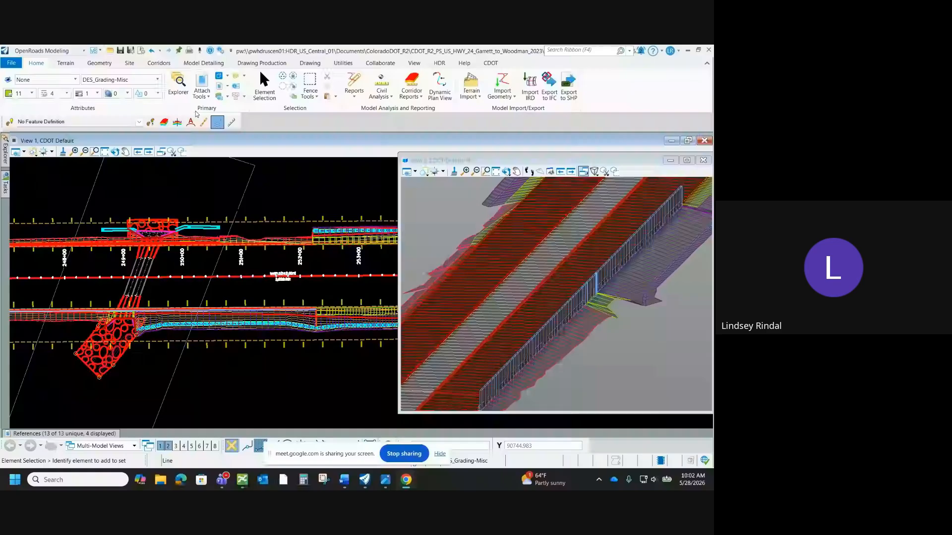
# In OpenRoads, open the Corridor Objects of the corridor running below the centerline in the plan view
pyautogui.click(158, 62)
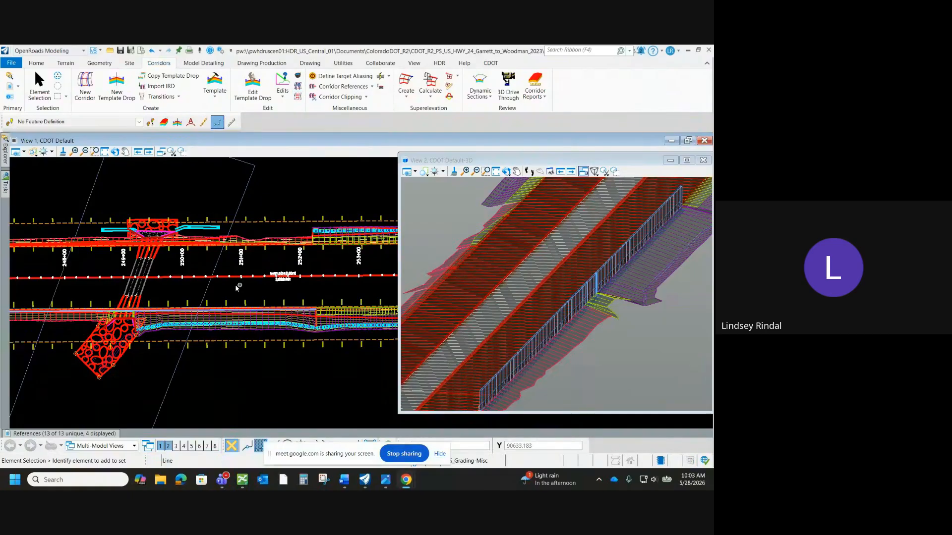
pyautogui.scroll(-2, 97, 295)
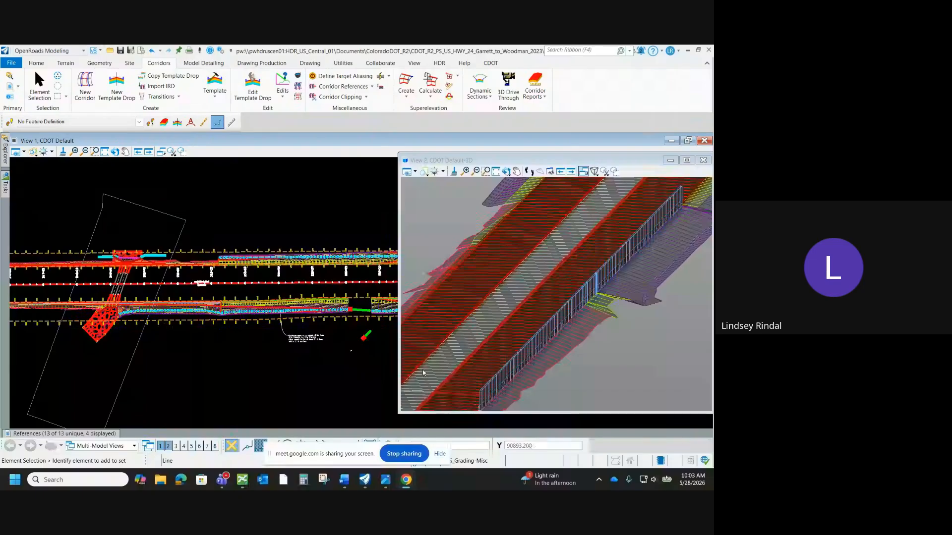
pyautogui.scroll(-3, 491, 357)
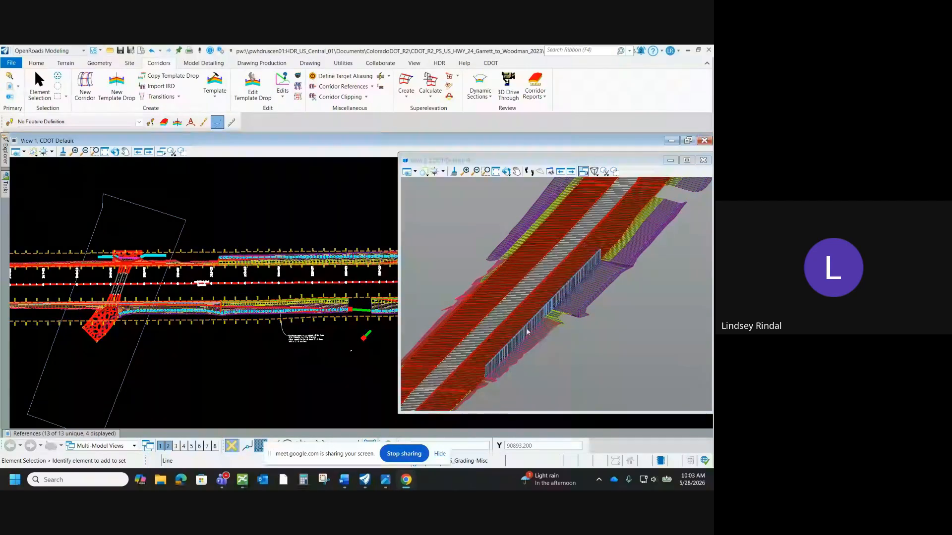
pyautogui.scroll(2, 490, 377)
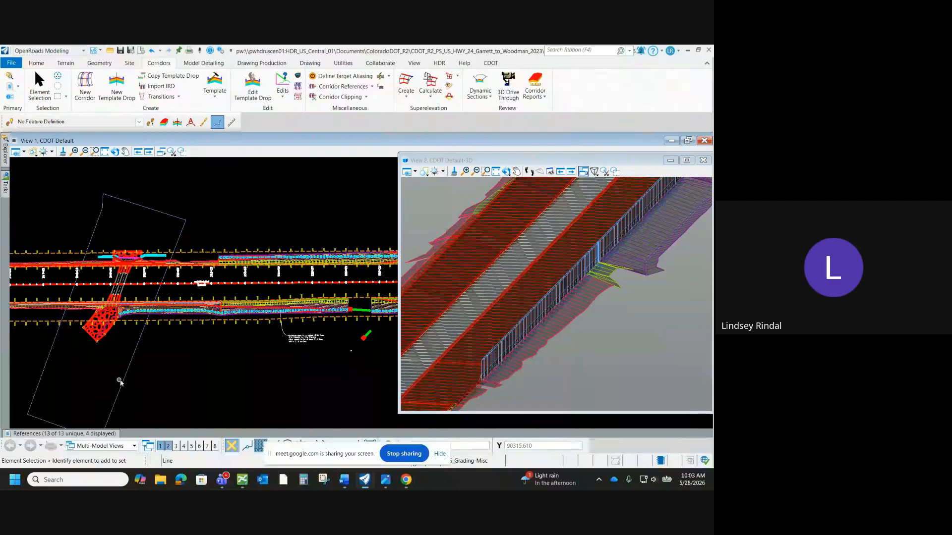
pyautogui.click(298, 75)
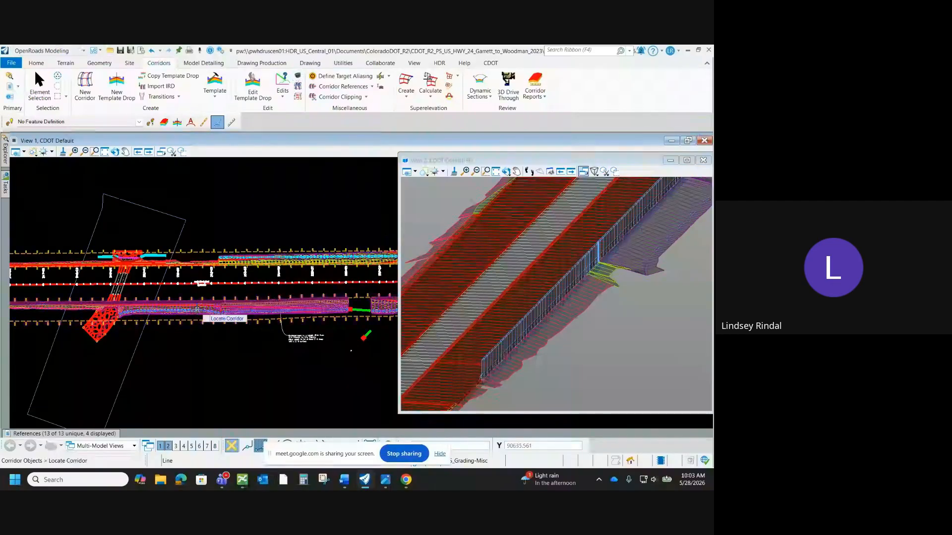
pyautogui.click(198, 311)
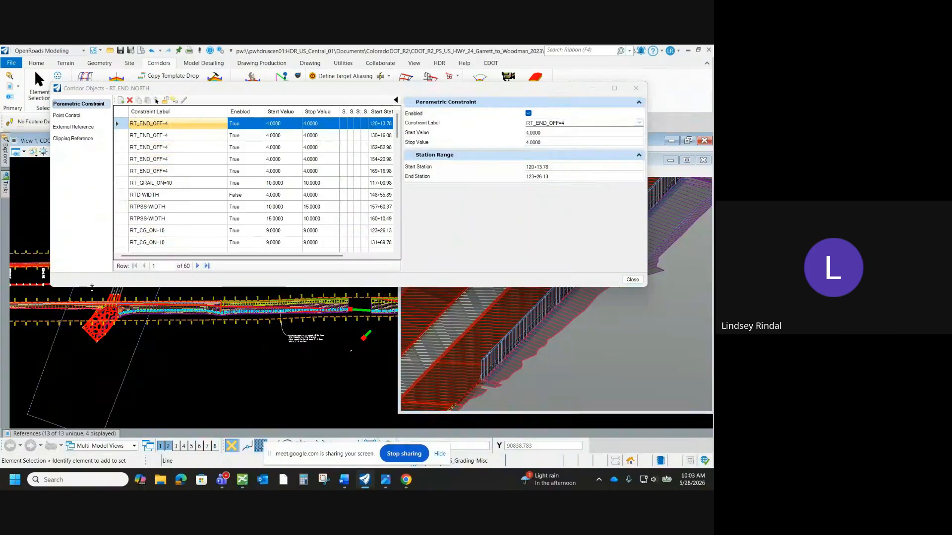
# Enlarge the Corridor Objects window and review the parametric constraints listed for RT_END_NORTH
pyautogui.moveTo(93, 287); pyautogui.dragTo(65, 424)
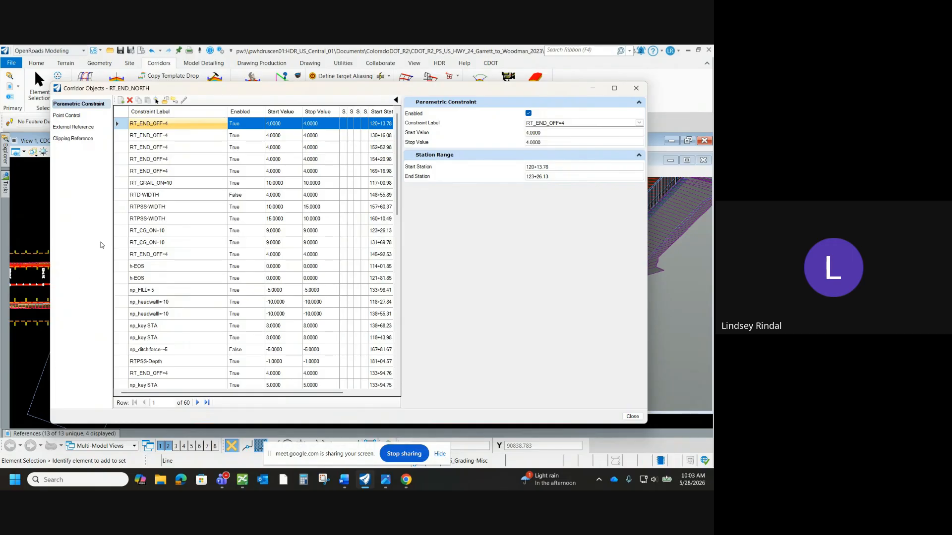
pyautogui.scroll(-3, 180, 248)
pyautogui.scroll(-2, 169, 232)
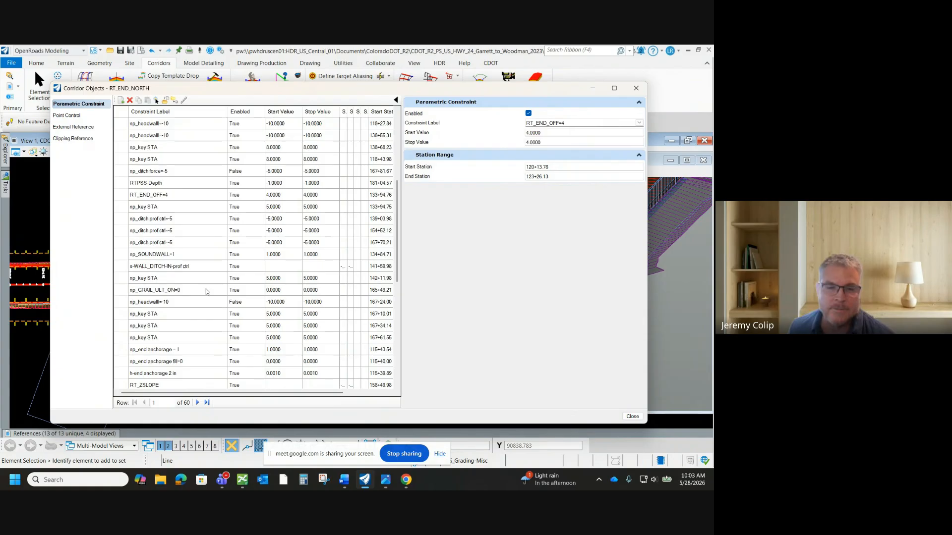
pyautogui.scroll(-3, 206, 290)
pyautogui.scroll(-4, 206, 292)
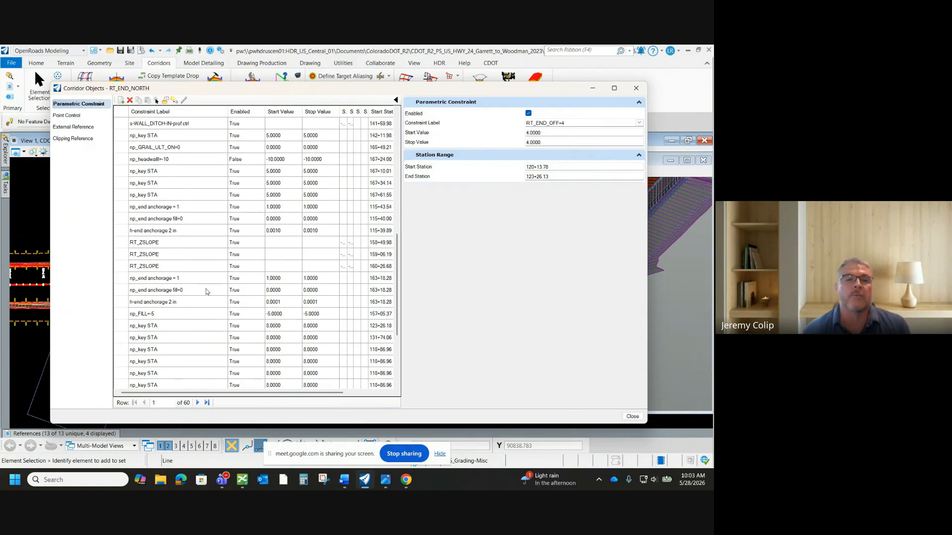
pyautogui.scroll(-1, 207, 292)
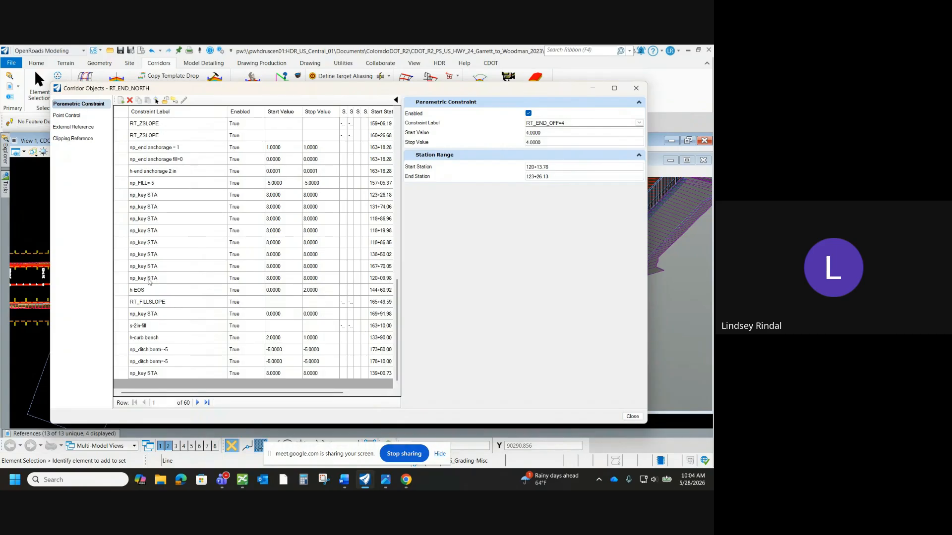
pyautogui.scroll(1, 148, 282)
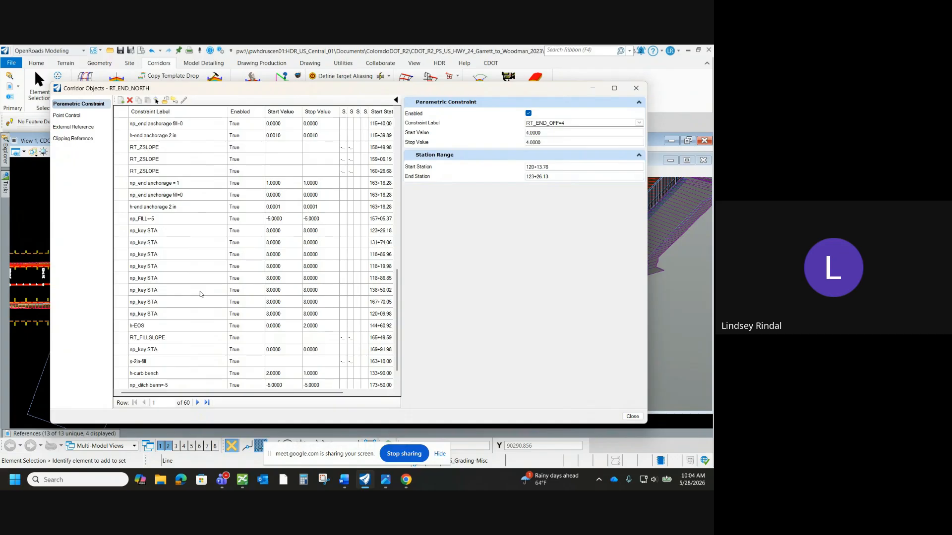
# Move the Corridor Objects window clear of the views and inspect the wall along the roadway edge in 3D
pyautogui.moveTo(196, 89); pyautogui.dragTo(713, 116)
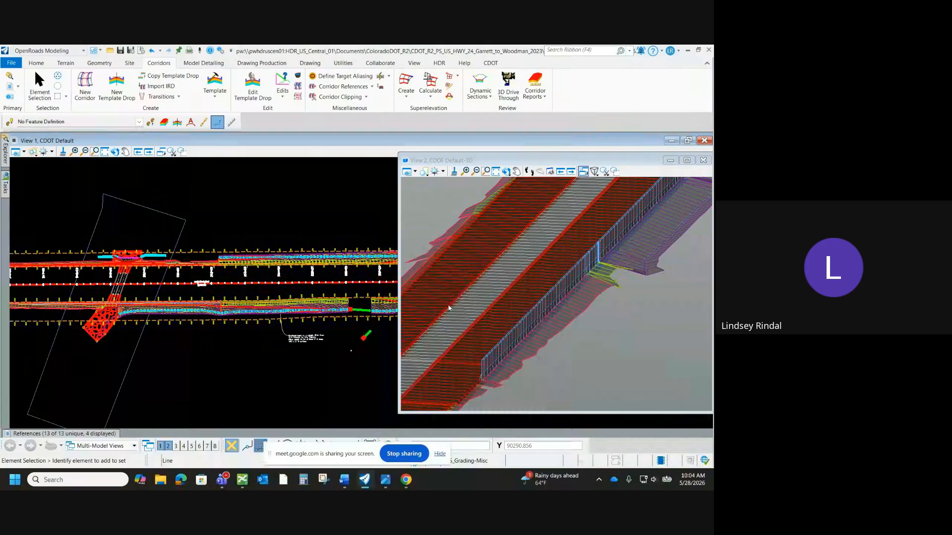
pyautogui.scroll(-2, 448, 306)
pyautogui.scroll(2, 555, 269)
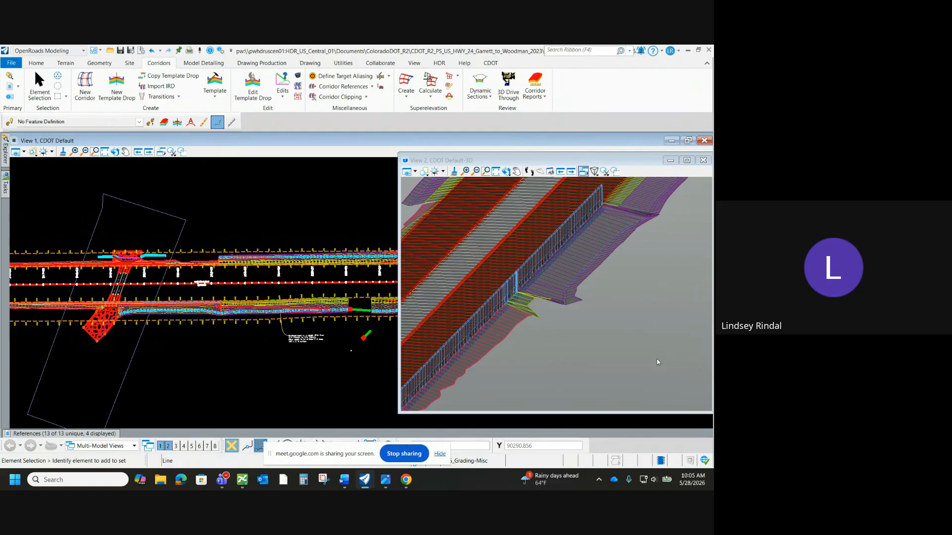
pyautogui.scroll(-2, 552, 300)
pyautogui.scroll(2, 530, 317)
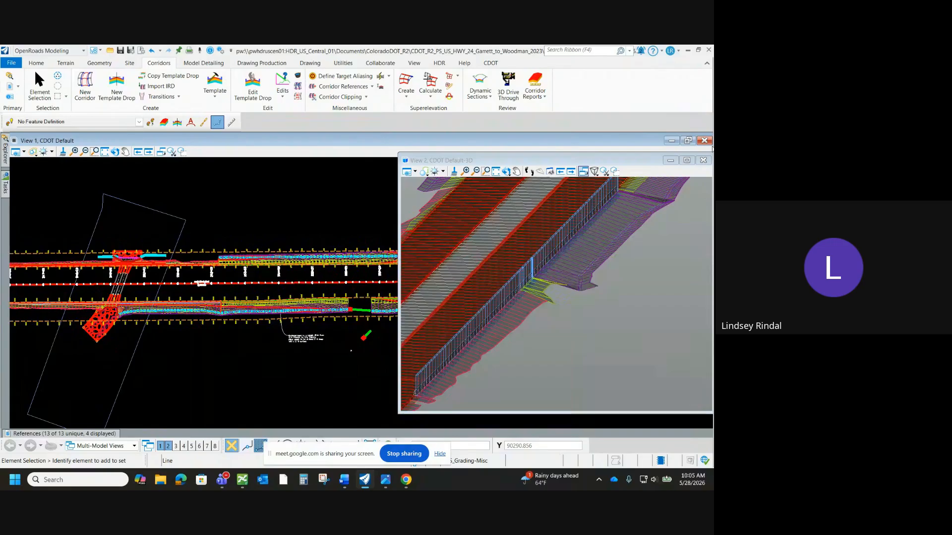
# Review RT_END_NORTH's point controls, including RT_ditch vert, RT_ditch_horiz, pc_eop_227 rt and pc_bp_227 rt, and minimize the Corridor Objects window
pyautogui.moveTo(712, 149); pyautogui.dragTo(464, 76)
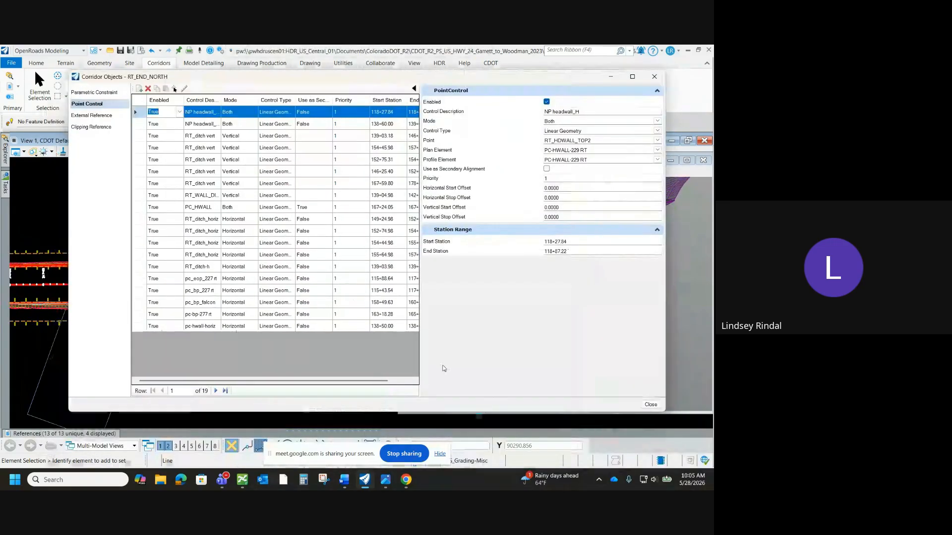
pyautogui.moveTo(420, 359); pyautogui.dragTo(521, 356)
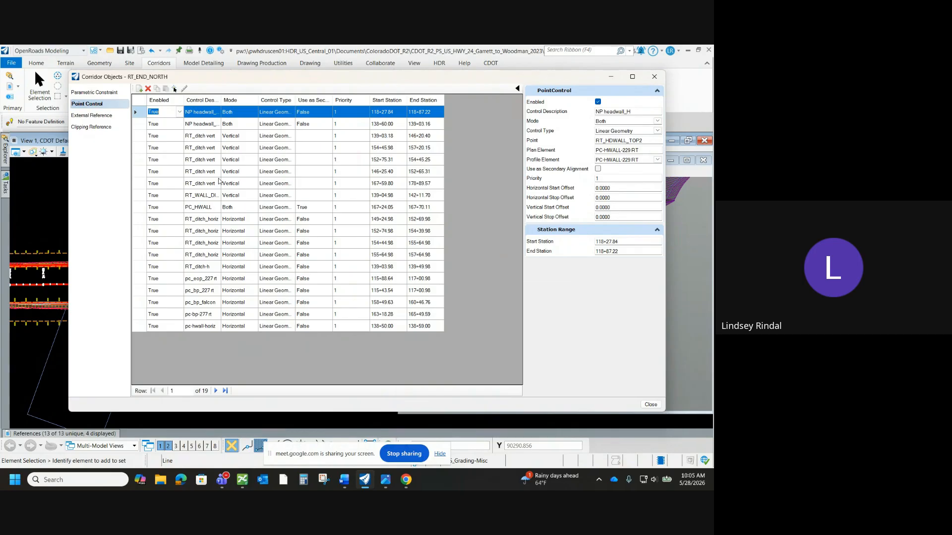
pyautogui.click(213, 160)
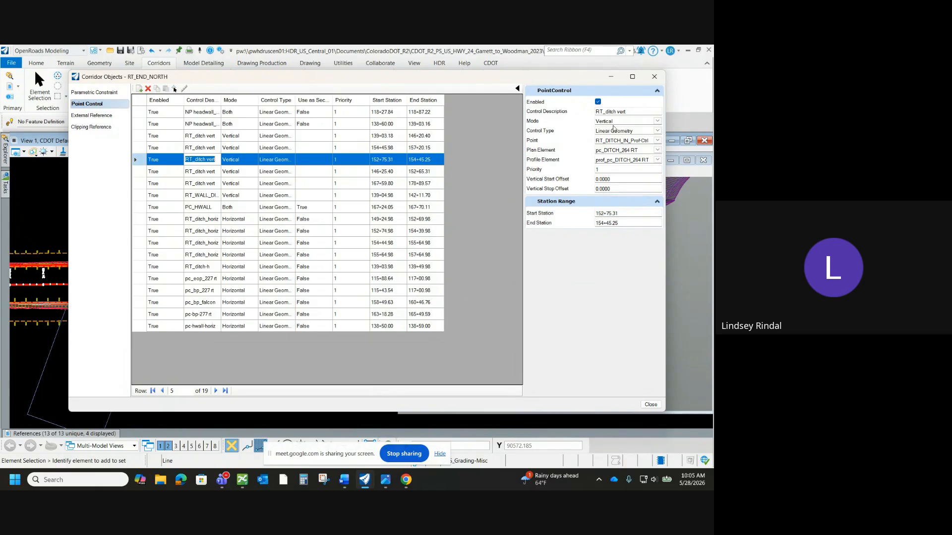
pyautogui.click(634, 120)
pyautogui.click(217, 221)
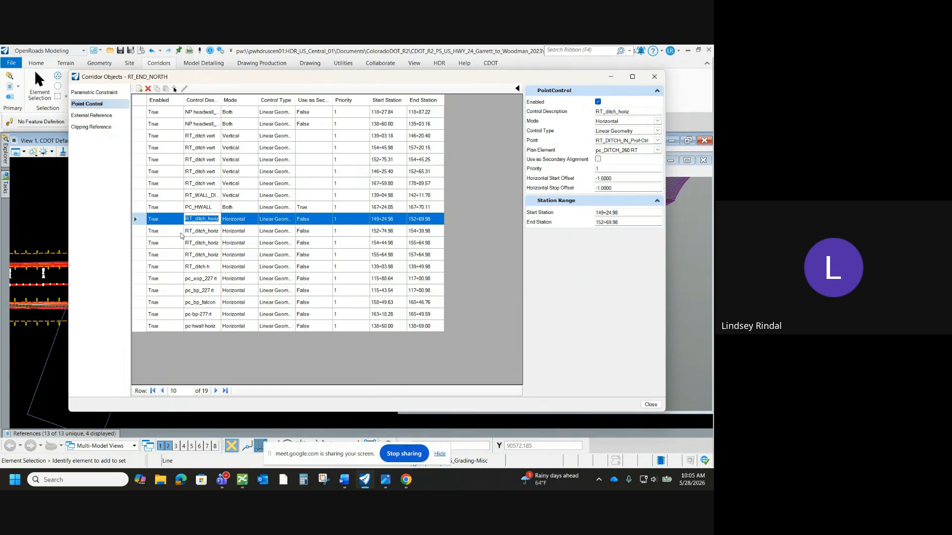
pyautogui.click(199, 281)
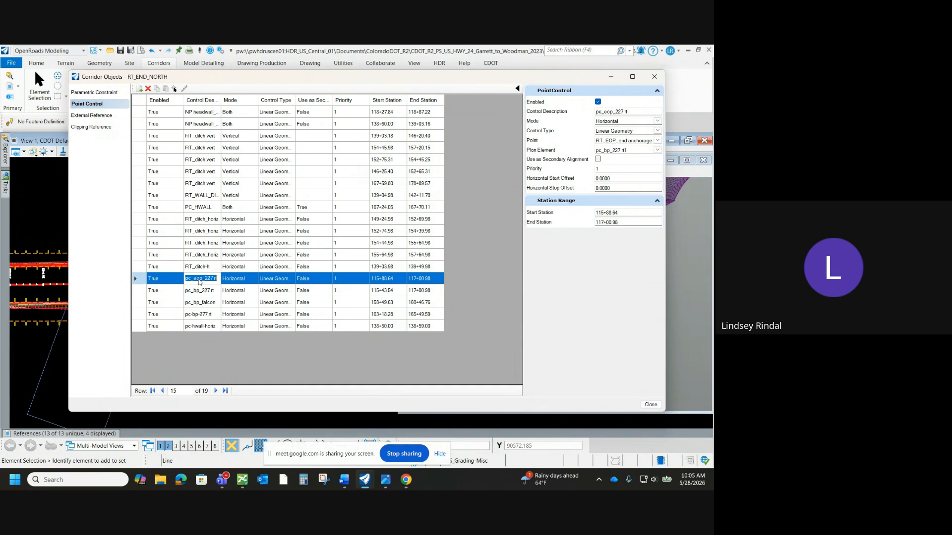
pyautogui.click(202, 292)
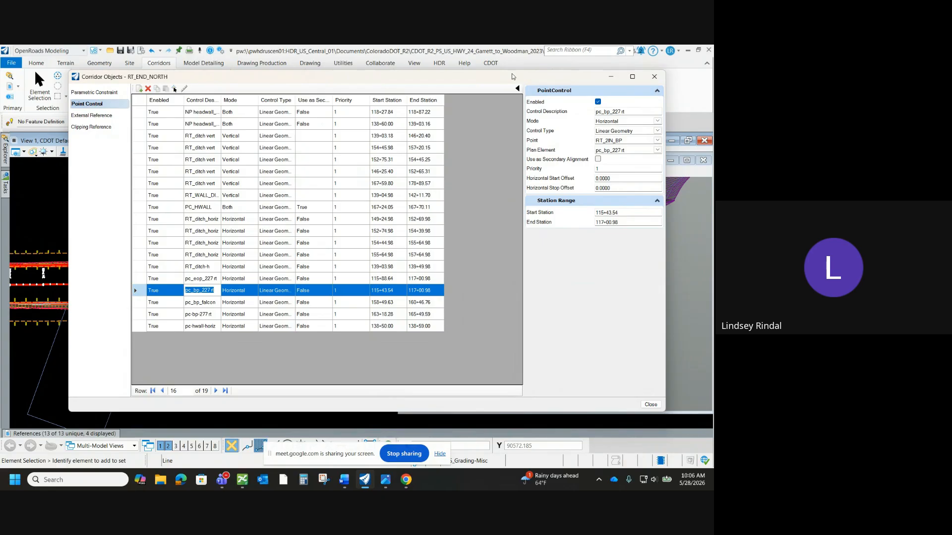
pyautogui.click(610, 79)
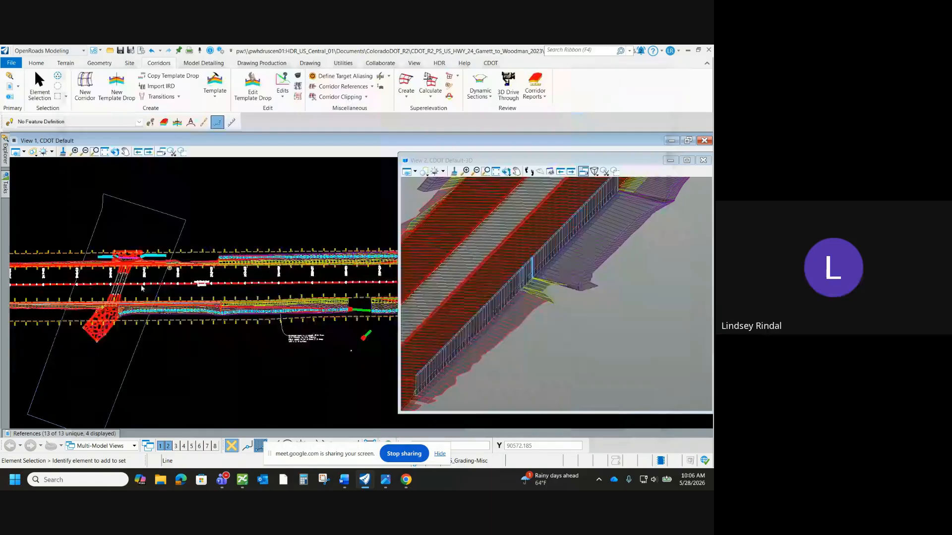
# Inspect the side slopes and gaps along the roadway in the 3D model, returning to the wall section
pyautogui.moveTo(581, 232); pyautogui.dragTo(483, 335, button='middle')
pyautogui.moveTo(563, 253); pyautogui.dragTo(497, 353, button='middle')
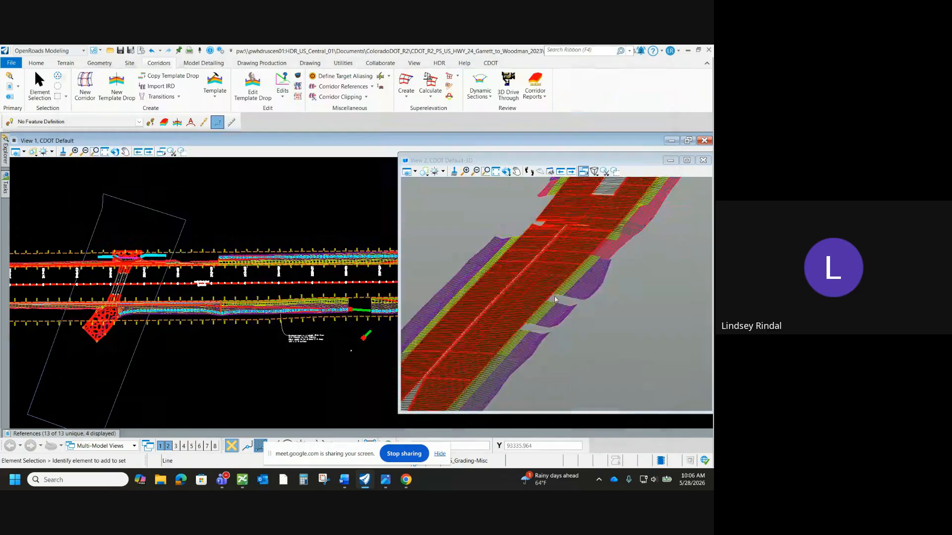
pyautogui.moveTo(555, 299); pyautogui.dragTo(526, 364, button='middle')
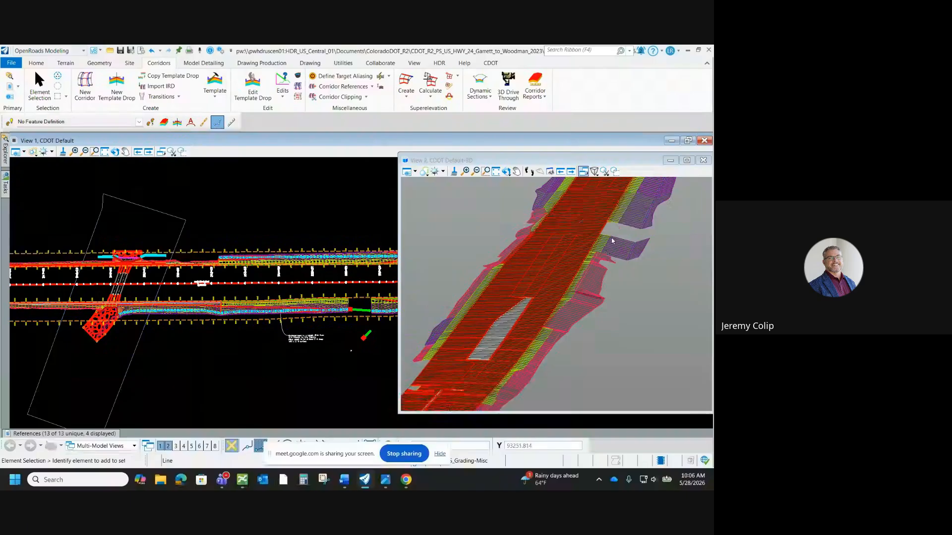
pyautogui.moveTo(628, 235)
pyautogui.mouseDown(button='middle')
pyautogui.moveTo(536, 372)
pyautogui.moveTo(586, 217)
pyautogui.mouseUp(button='middle')
pyautogui.moveTo(510, 351); pyautogui.dragTo(596, 228, button='middle')
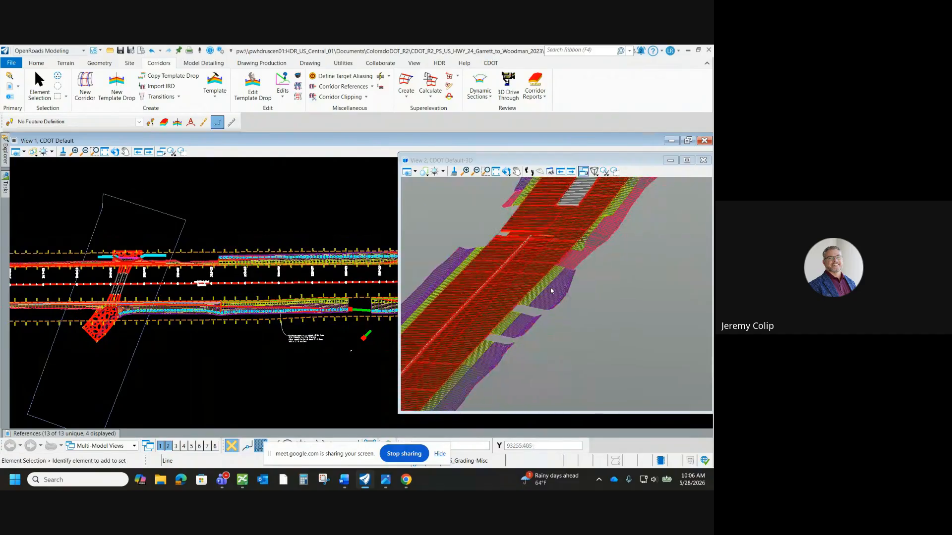
pyautogui.moveTo(466, 396); pyautogui.dragTo(590, 233, button='middle')
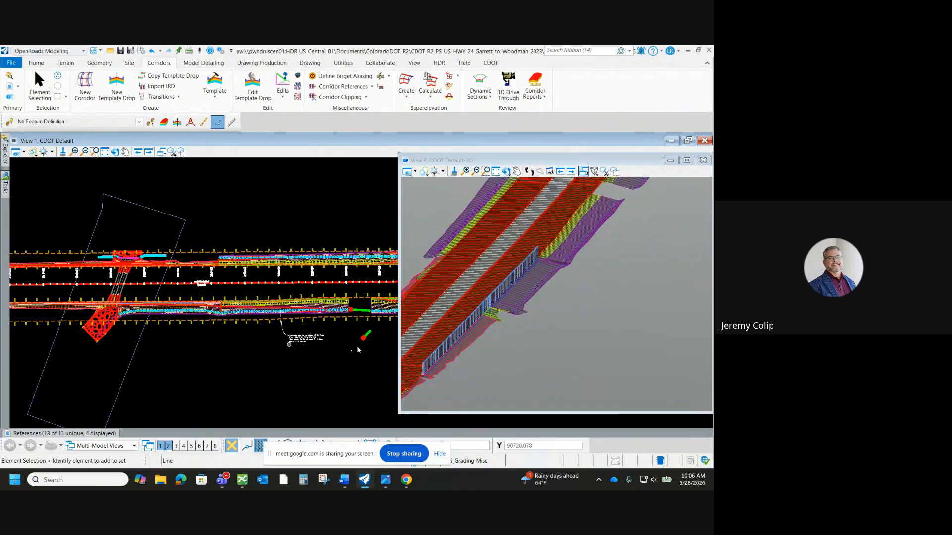
pyautogui.moveTo(526, 372); pyautogui.dragTo(544, 340, button='middle')
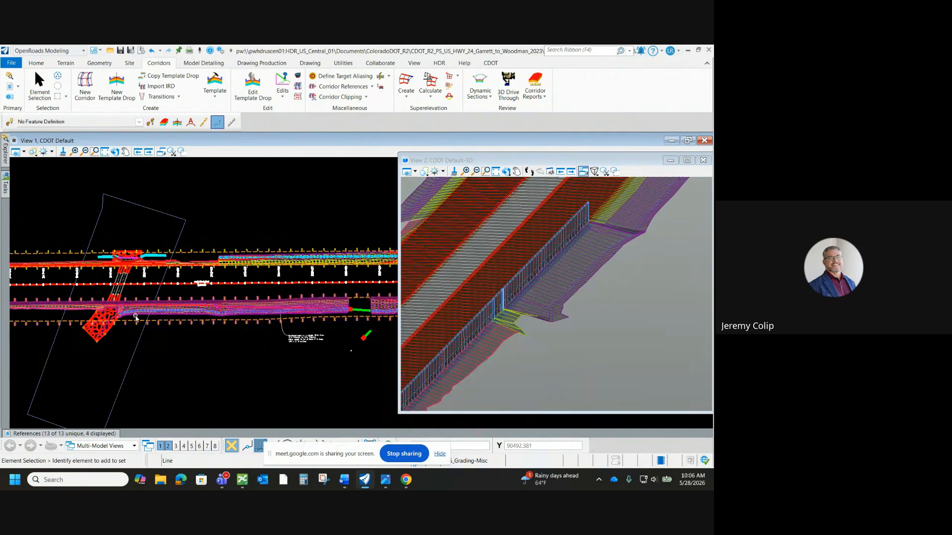
# Bring back the Corridor Objects window for RT_END_NORTH, shift it lower, and display its point controls
pyautogui.scroll(3, 138, 332)
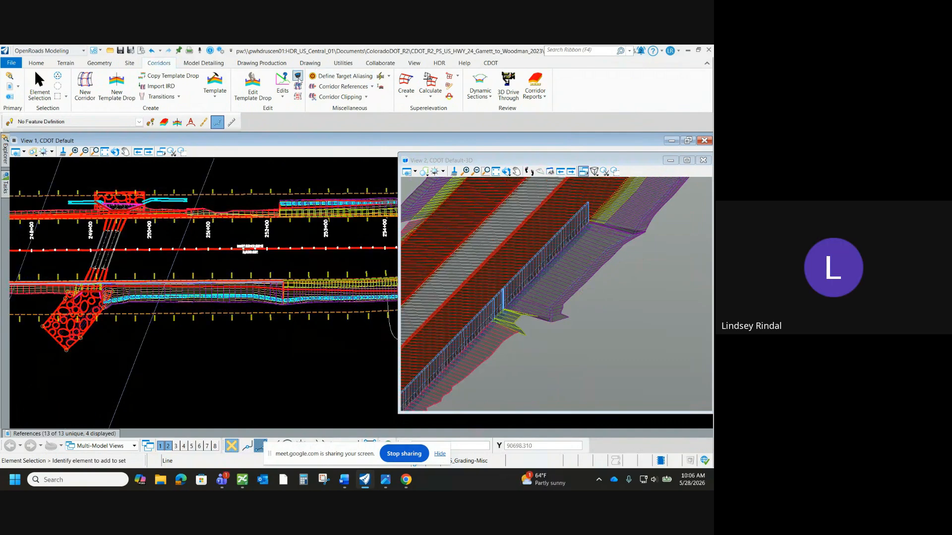
pyautogui.click(192, 299)
pyautogui.click(298, 87)
pyautogui.moveTo(369, 486)
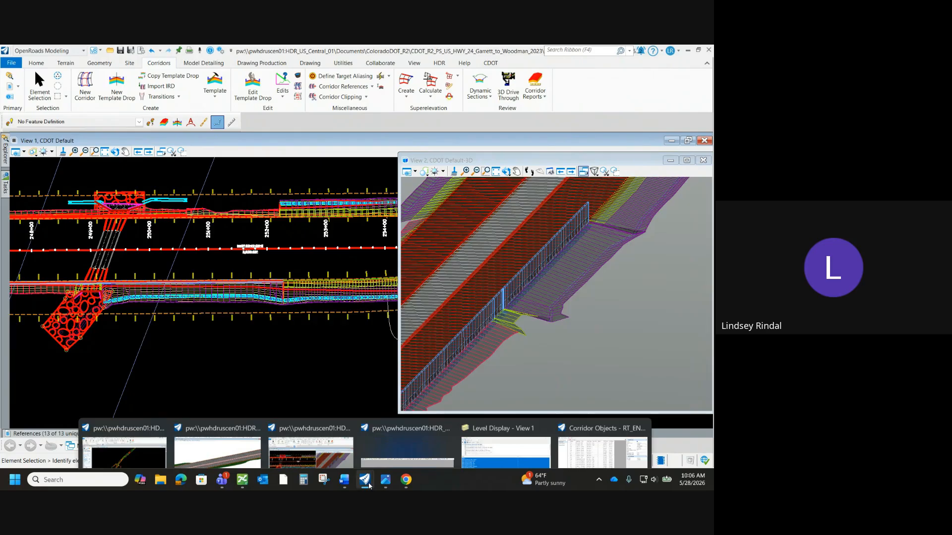
pyautogui.click(603, 430)
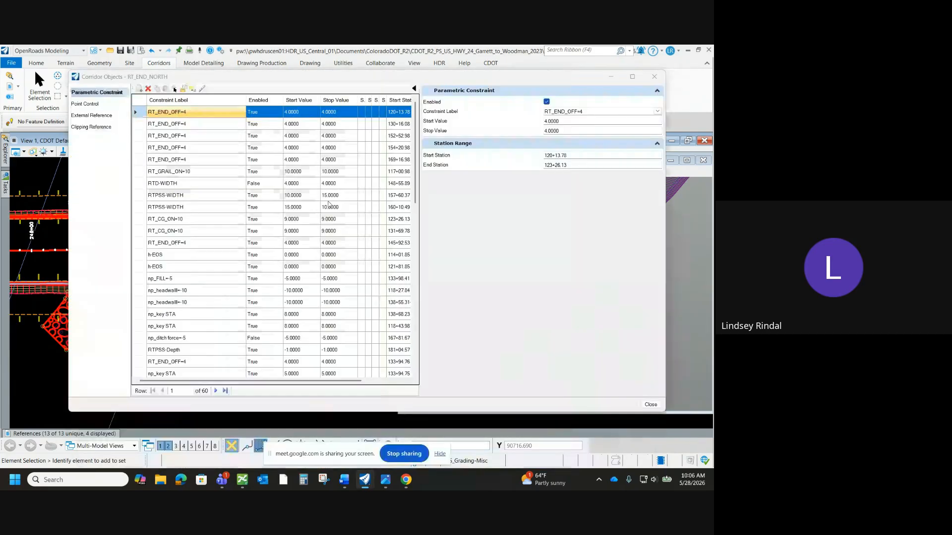
pyautogui.moveTo(221, 70); pyautogui.dragTo(221, 214)
pyautogui.click(87, 285)
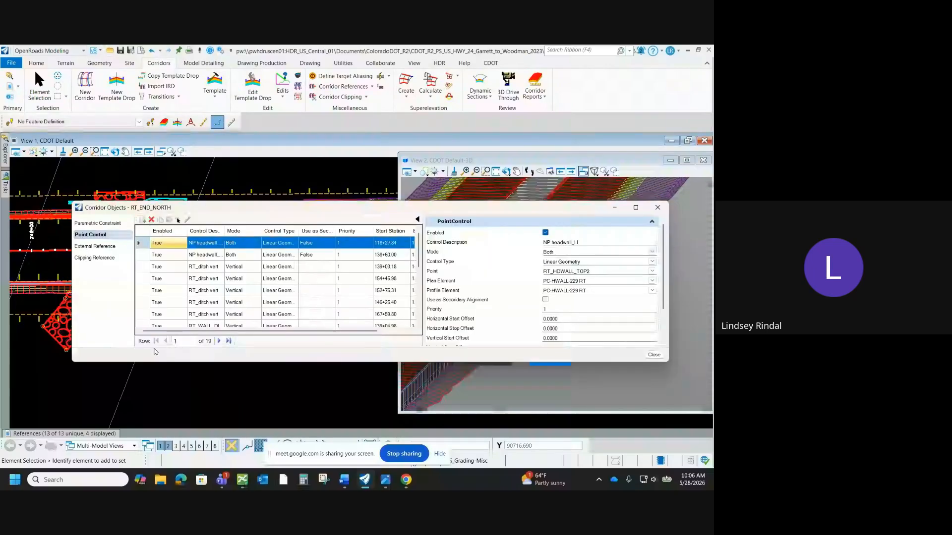
# Disable the RT_ditch vert control starting at 167+59.80 and the RT_WALL_DITCH-IN control starting at 139+04.98, and move the window clear of the model
pyautogui.click(168, 266)
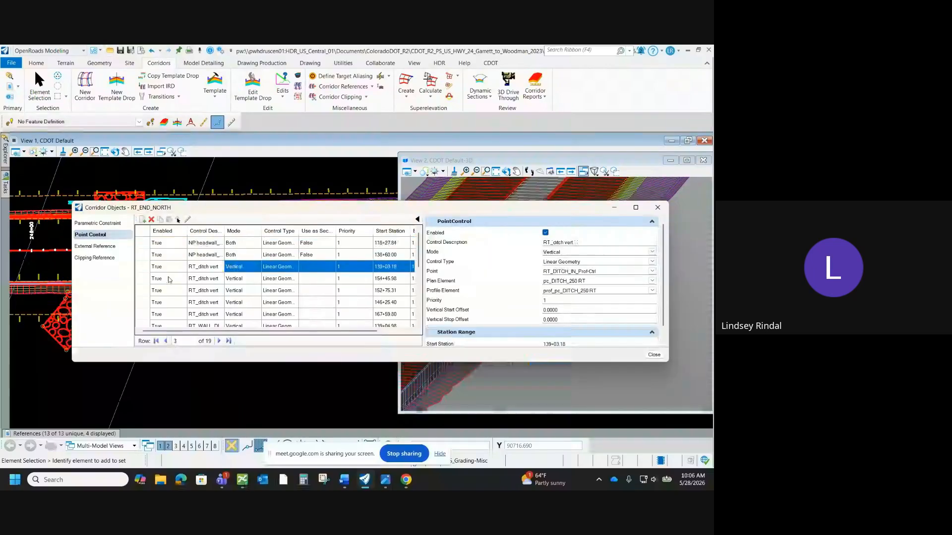
pyautogui.keyDown('shift'); pyautogui.click(172, 314); pyautogui.keyUp('shift')
pyautogui.click(173, 314)
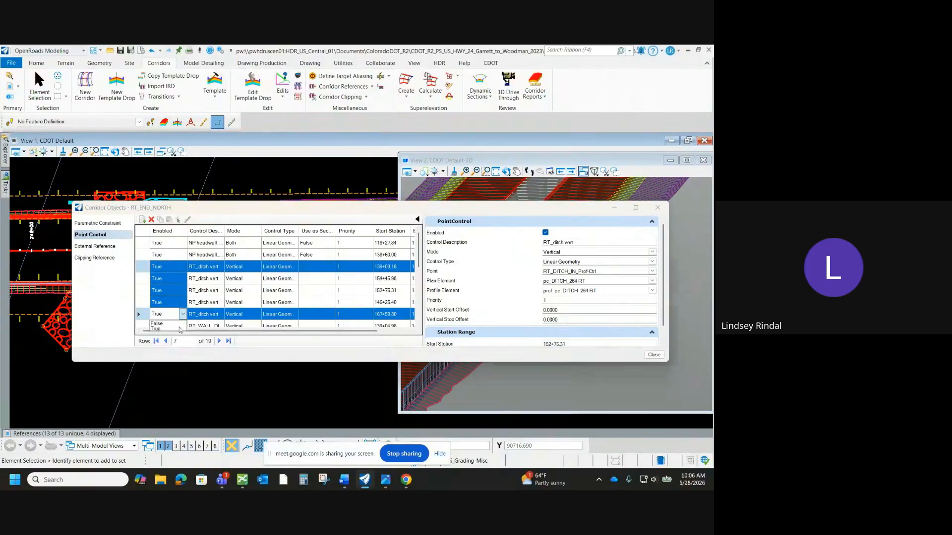
pyautogui.click(175, 328)
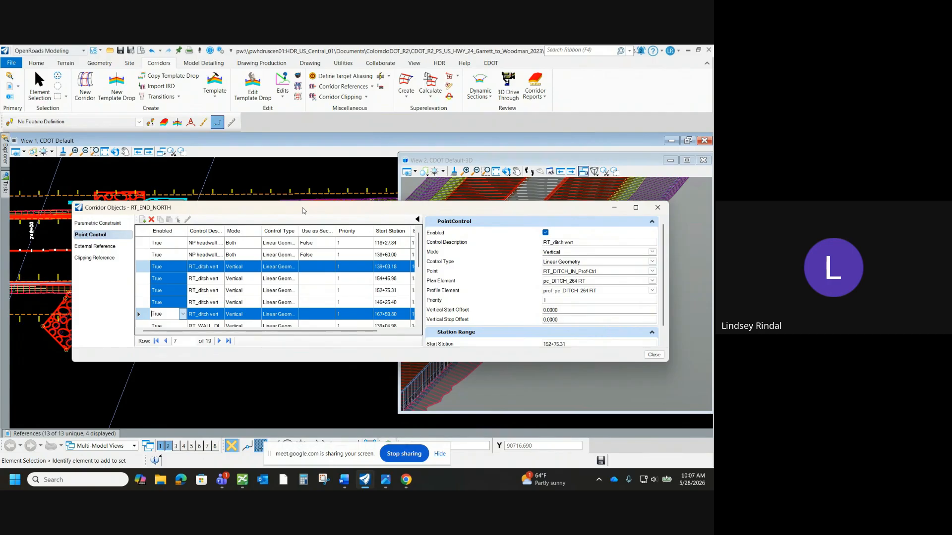
pyautogui.moveTo(622, 210); pyautogui.dragTo(593, 307)
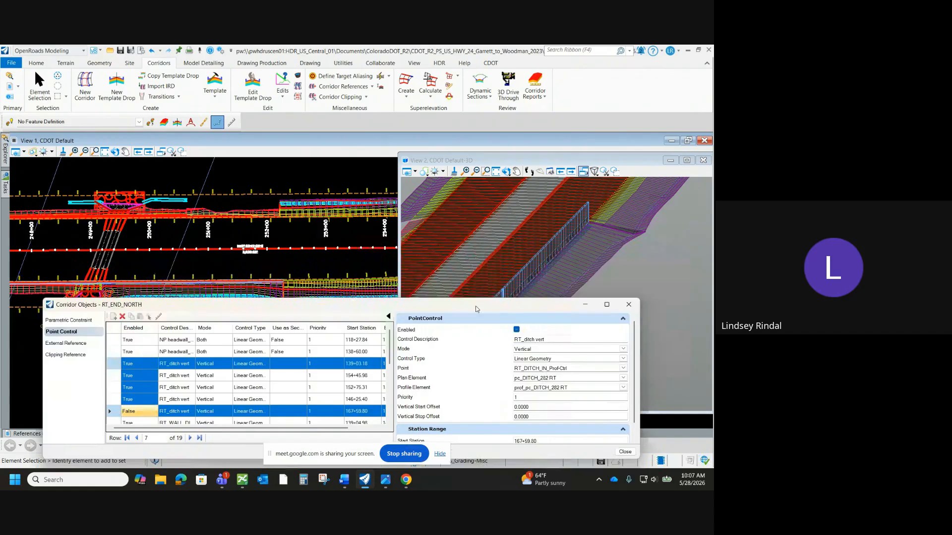
pyautogui.moveTo(475, 305); pyautogui.dragTo(713, 306)
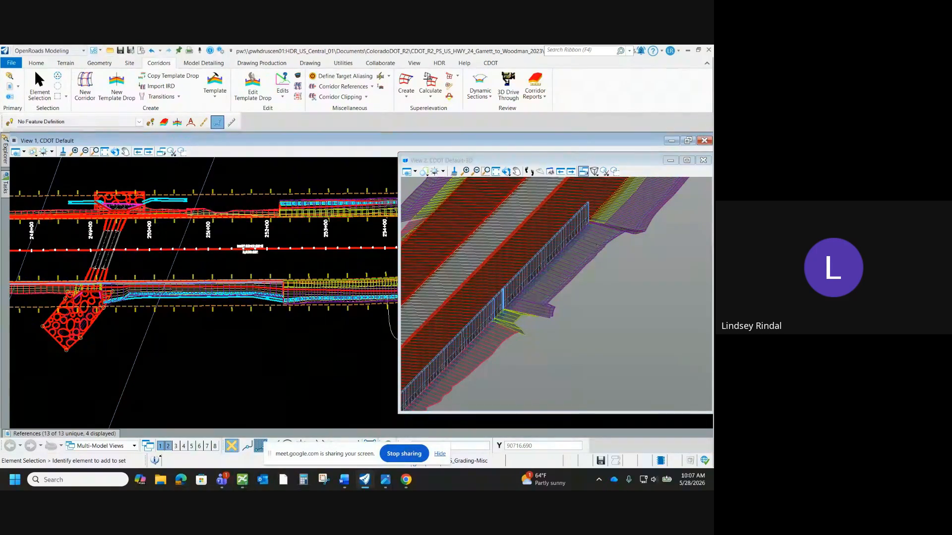
# Bring the point control list back into view and re-enable the RT_WALL_DITCH-IN control starting at 139+04.98
pyautogui.moveTo(713, 176); pyautogui.dragTo(349, 164)
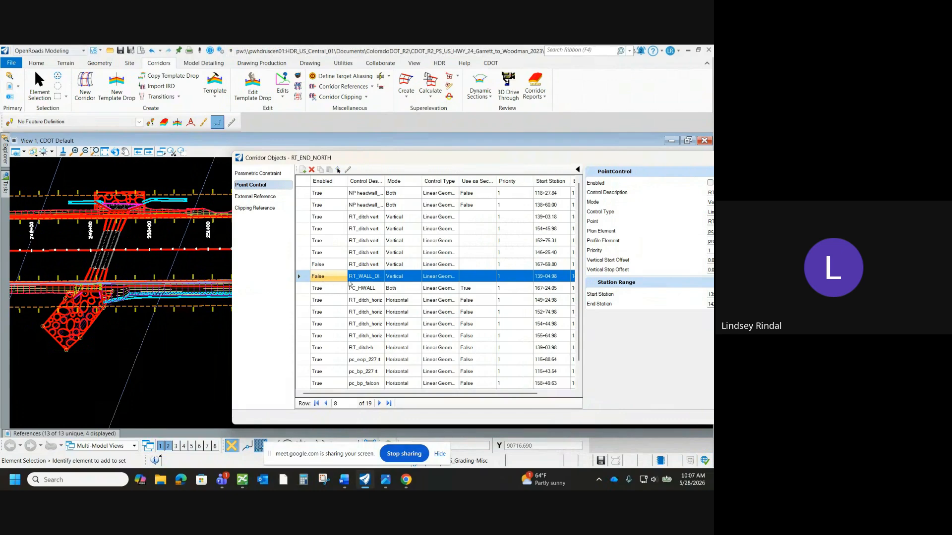
pyautogui.moveTo(459, 159); pyautogui.dragTo(700, 167)
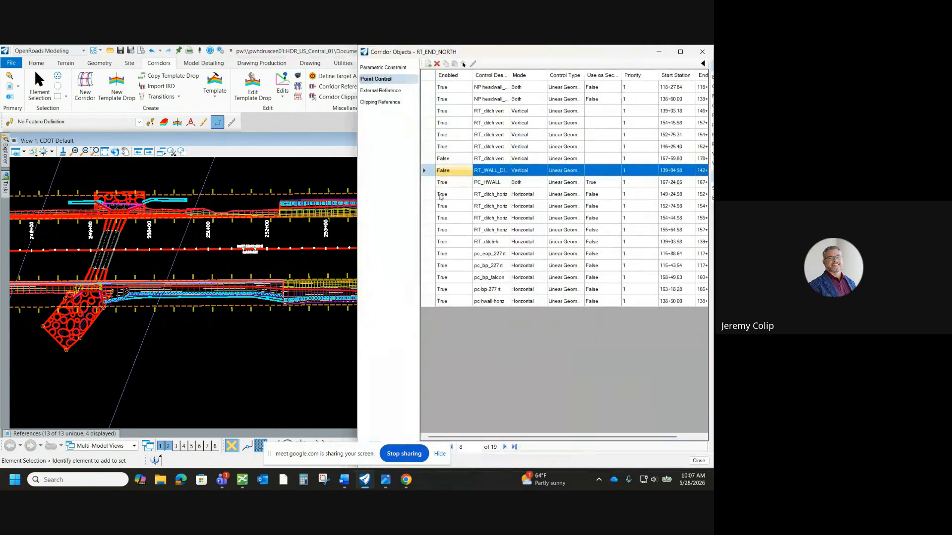
pyautogui.click(462, 170)
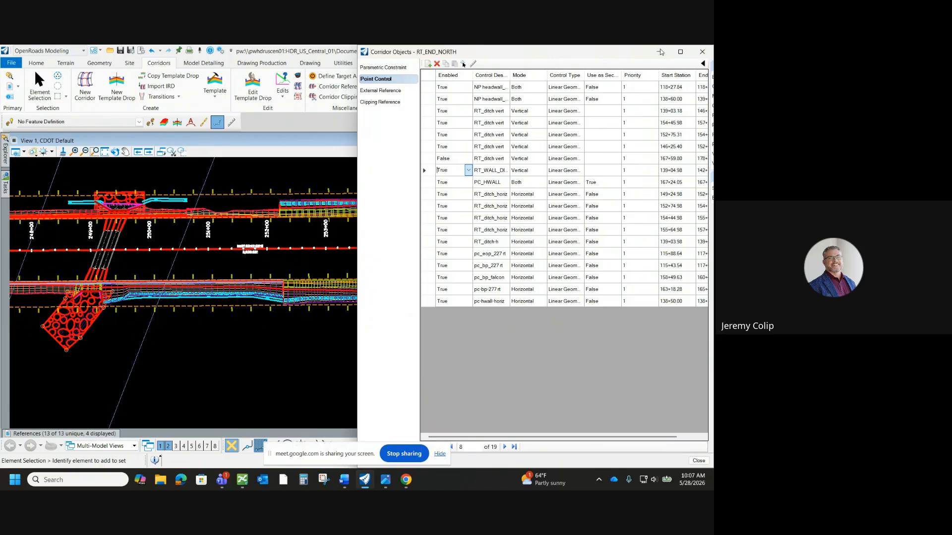
# Set the RT_WALL_DITCH-IN control's vertical stop offset to 8 and inspect the ditch beside the riprap in plan
pyautogui.moveTo(438, 51); pyautogui.dragTo(252, 49)
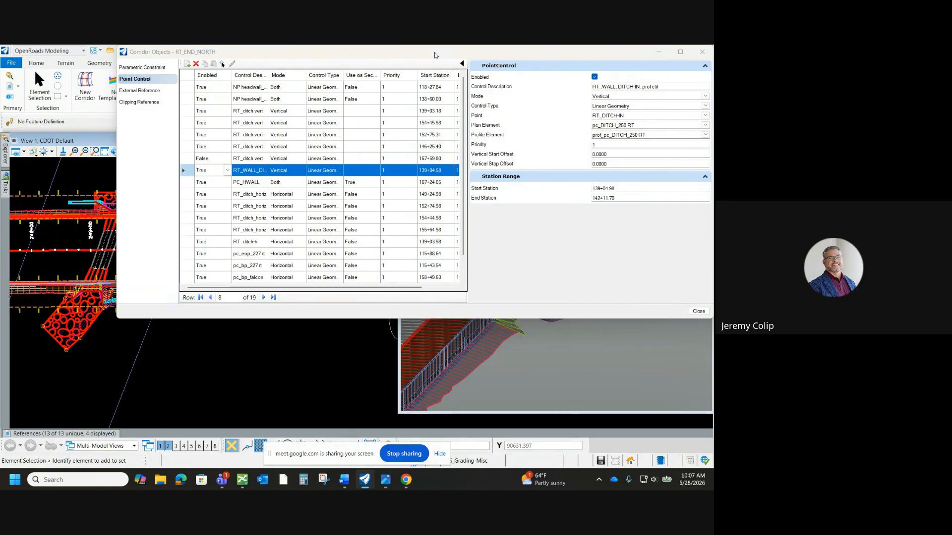
pyautogui.moveTo(435, 52); pyautogui.dragTo(713, 163)
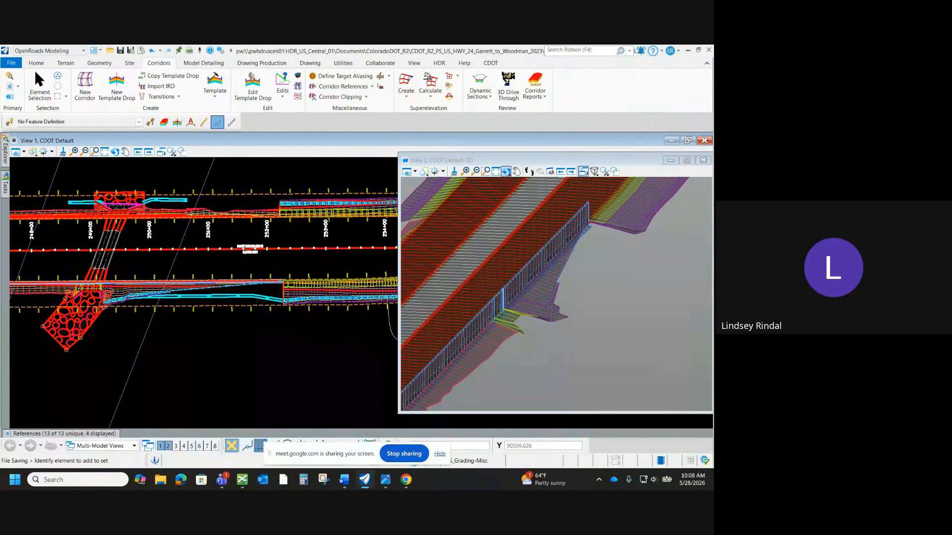
pyautogui.scroll(2, 76, 284)
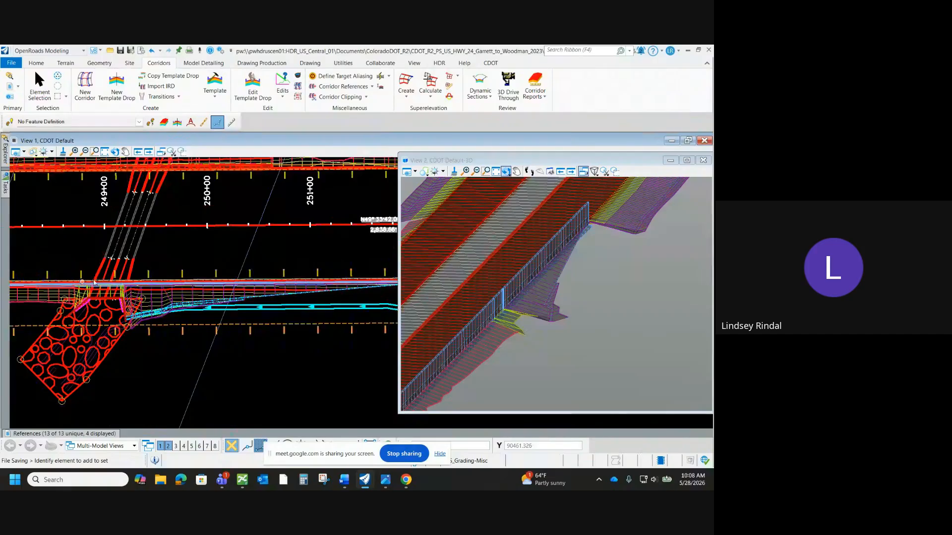
pyautogui.scroll(2, 126, 272)
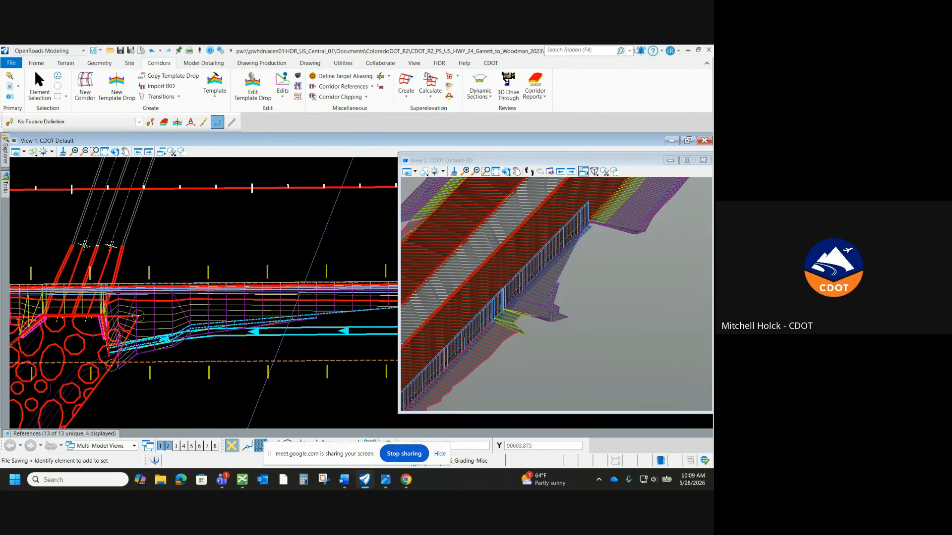
# Set the RT_WALL_DITCH-IN control's vertical stop offset to 0 and close the Corridor Objects window
pyautogui.moveTo(713, 134); pyautogui.dragTo(430, 185)
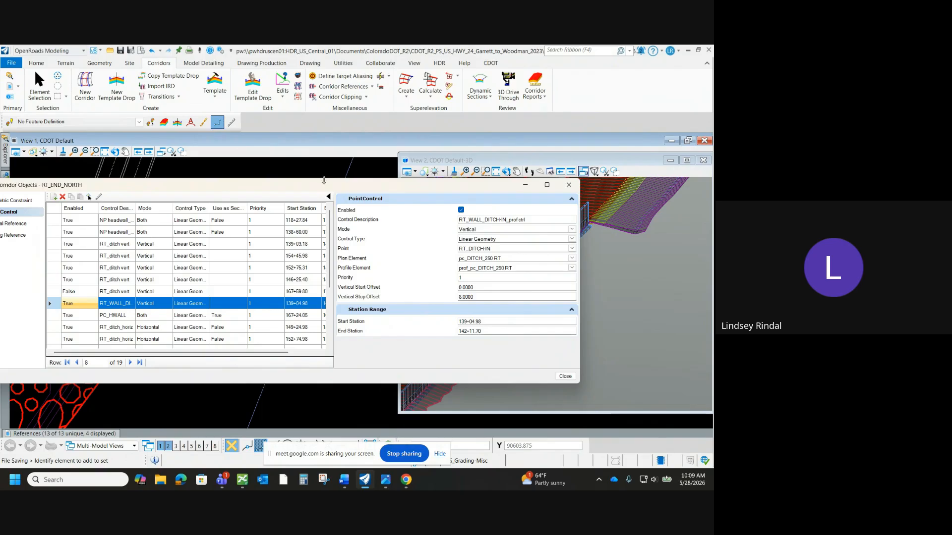
pyautogui.moveTo(323, 178); pyautogui.dragTo(361, 92)
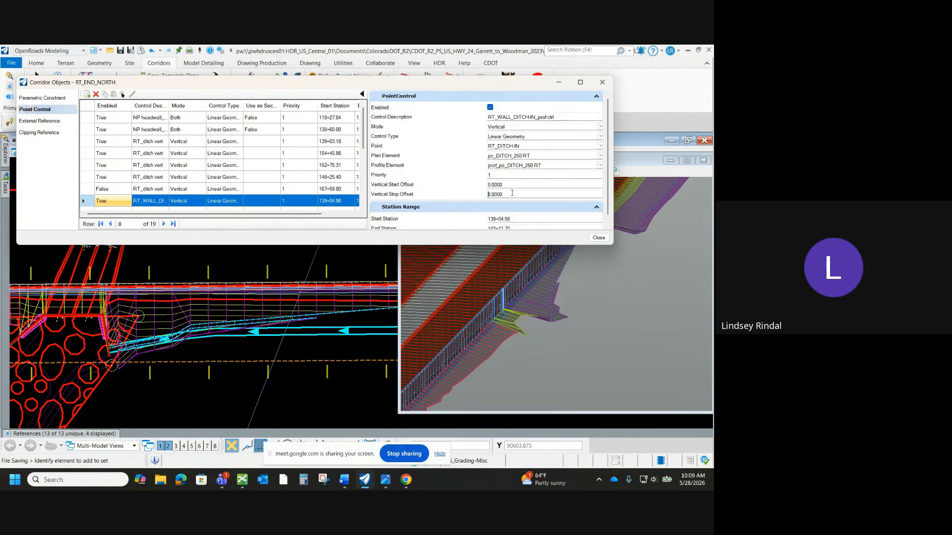
pyautogui.moveTo(512, 193); pyautogui.dragTo(485, 196)
pyautogui.write('0')
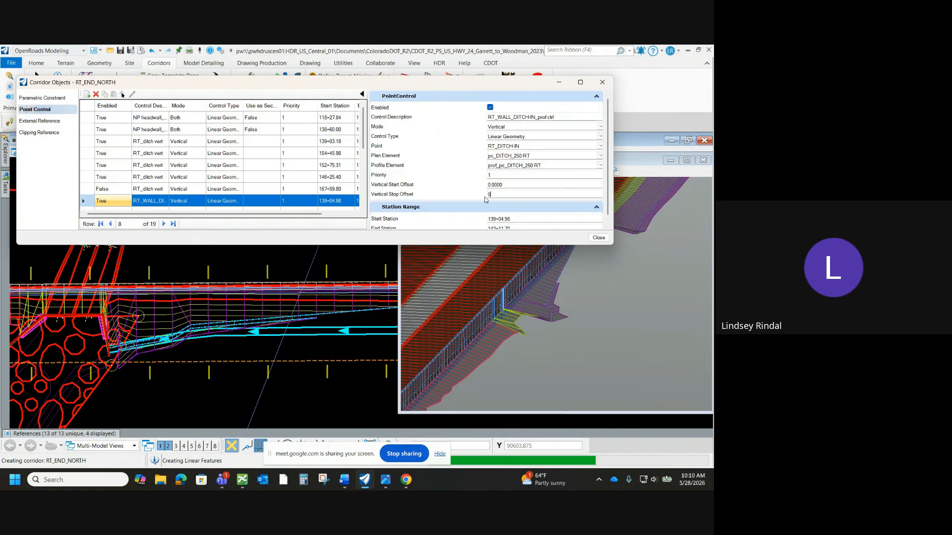
pyautogui.press('Return')
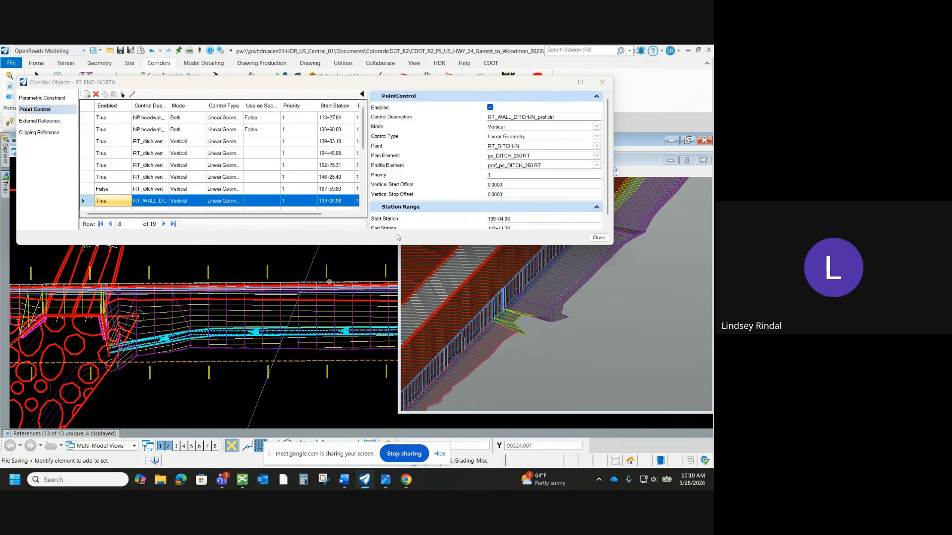
pyautogui.click(602, 82)
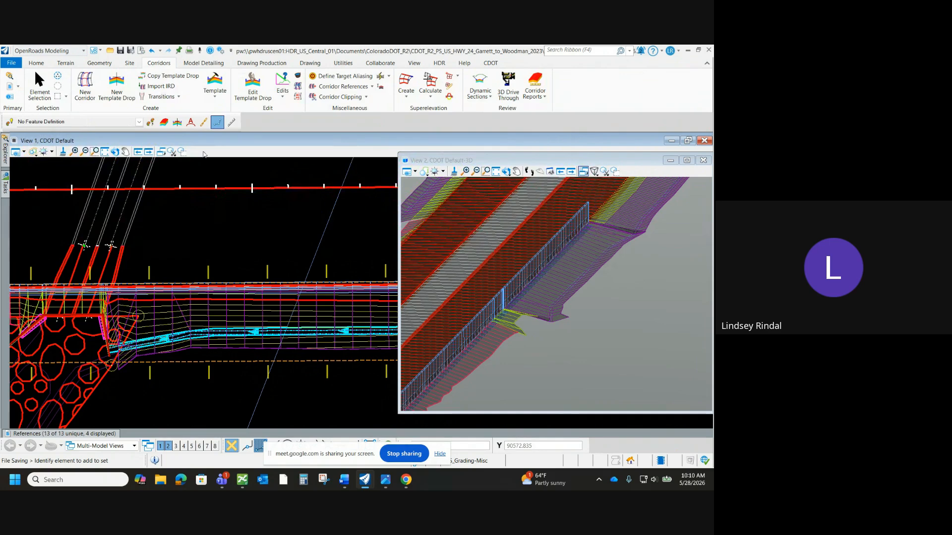
# Open the 25094_RDY_US24.itl library in the template editor and load the EC-US24-RT template from US24 - Templates
pyautogui.click(224, 80)
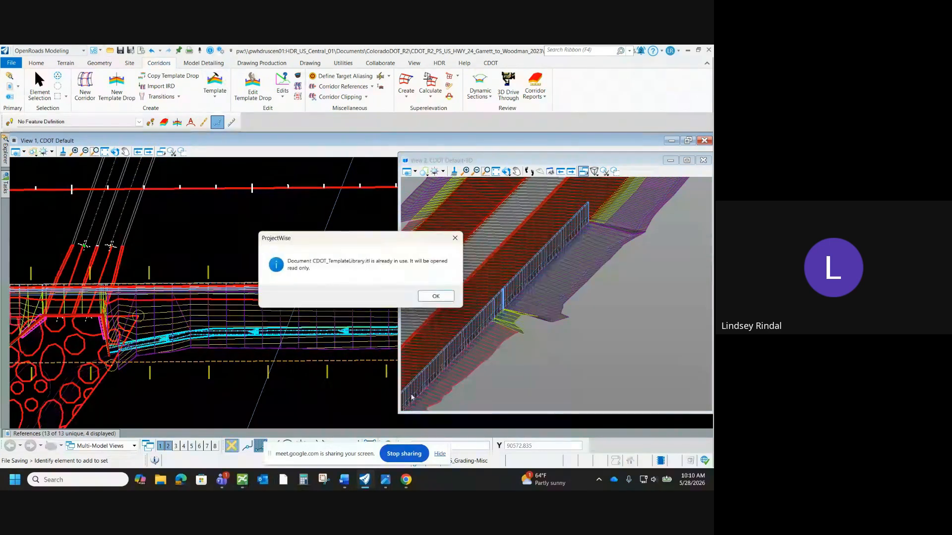
pyautogui.click(435, 297)
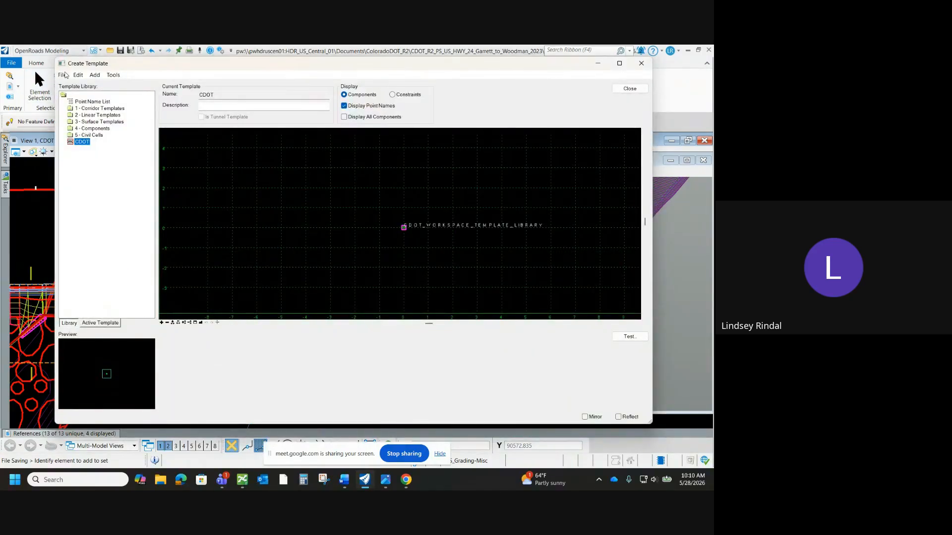
pyautogui.click(63, 75)
pyautogui.click(76, 97)
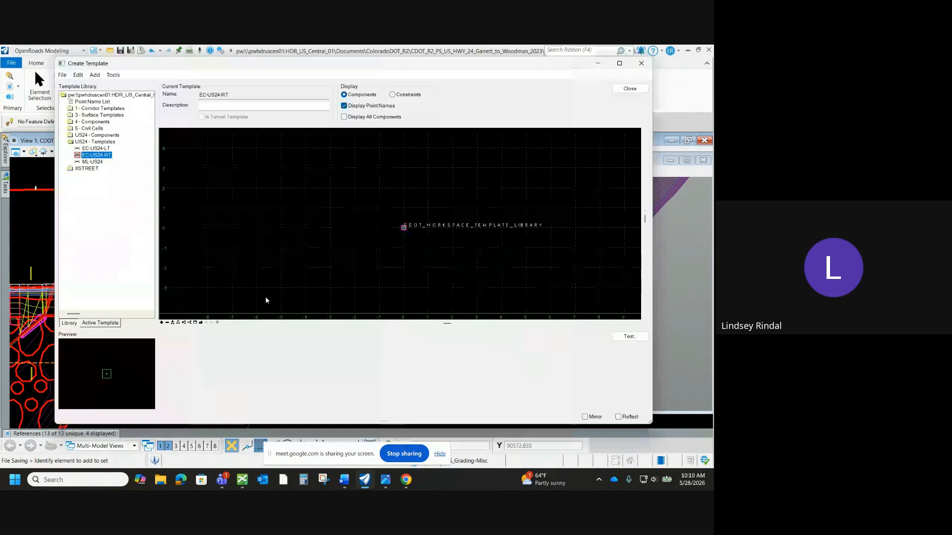
# Review the properties of the np_Force Ditch prof ctrl point, including its horizontal constraint and label, and close them
pyautogui.moveTo(268, 202)
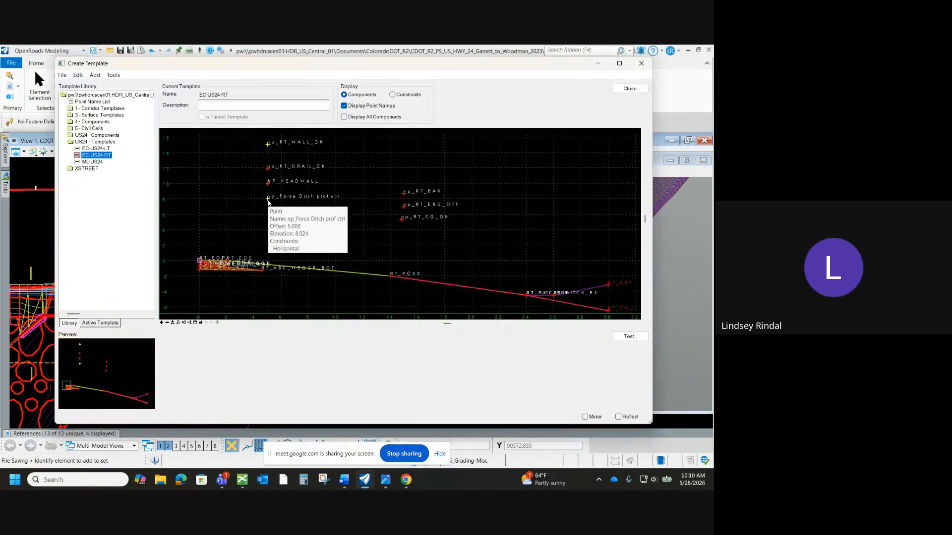
pyautogui.doubleClick(268, 200)
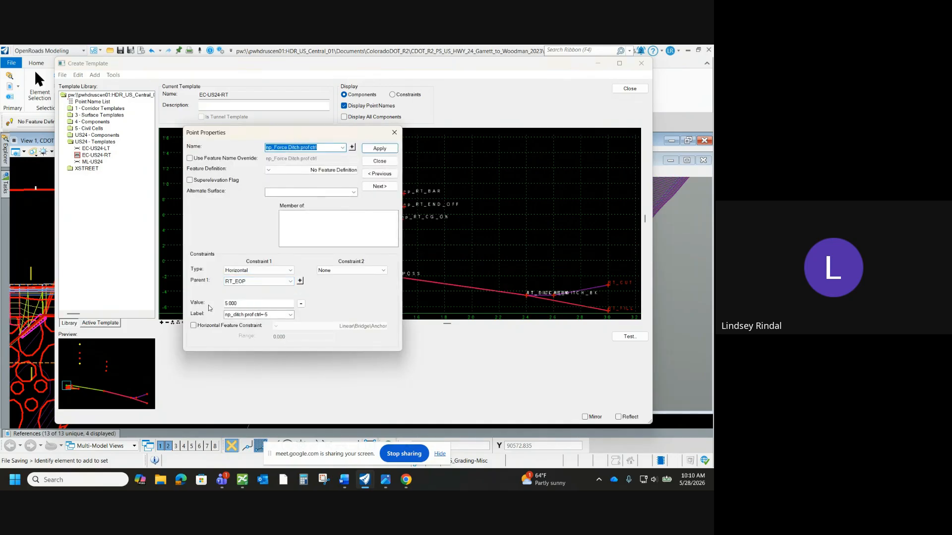
pyautogui.moveTo(260, 130); pyautogui.dragTo(411, 132)
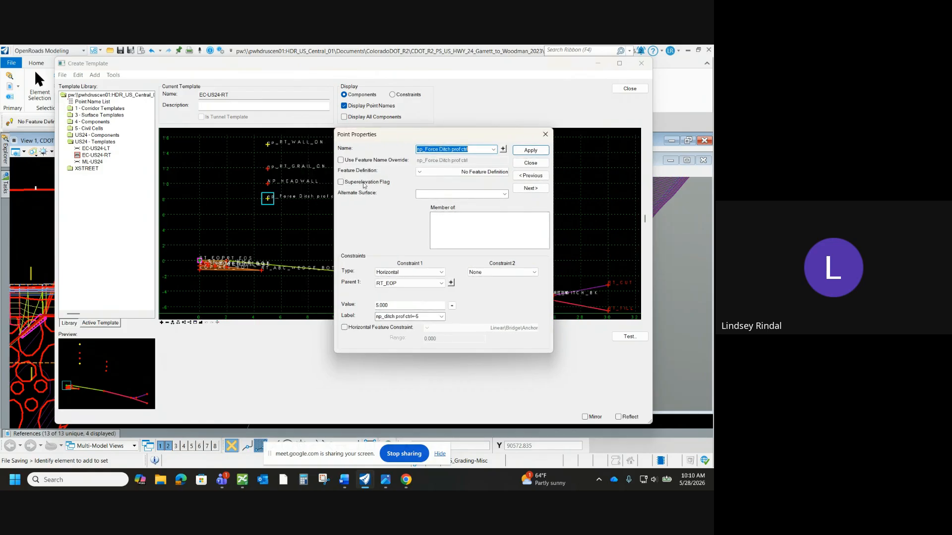
pyautogui.click(540, 167)
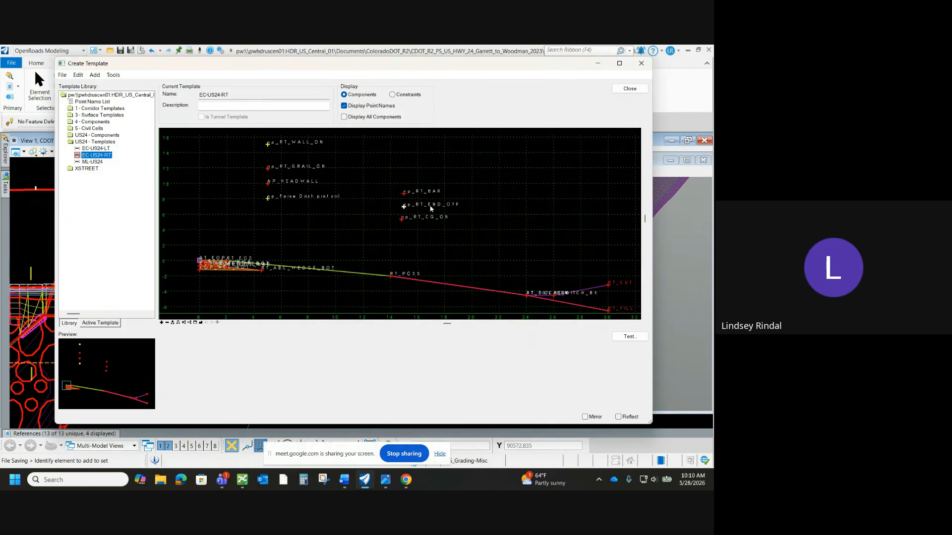
# Set the np_RT_END_OFF point's vertical constraint value to 5 and move its properties clear of the template
pyautogui.doubleClick(431, 207)
pyautogui.click(508, 305)
pyautogui.moveTo(508, 305); pyautogui.dragTo(454, 304)
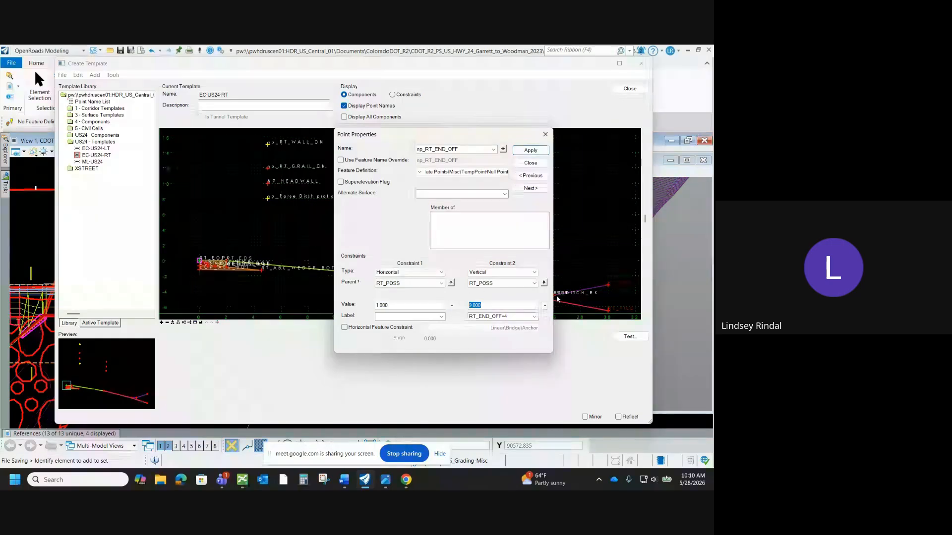
pyautogui.write('5')
pyautogui.press('Return')
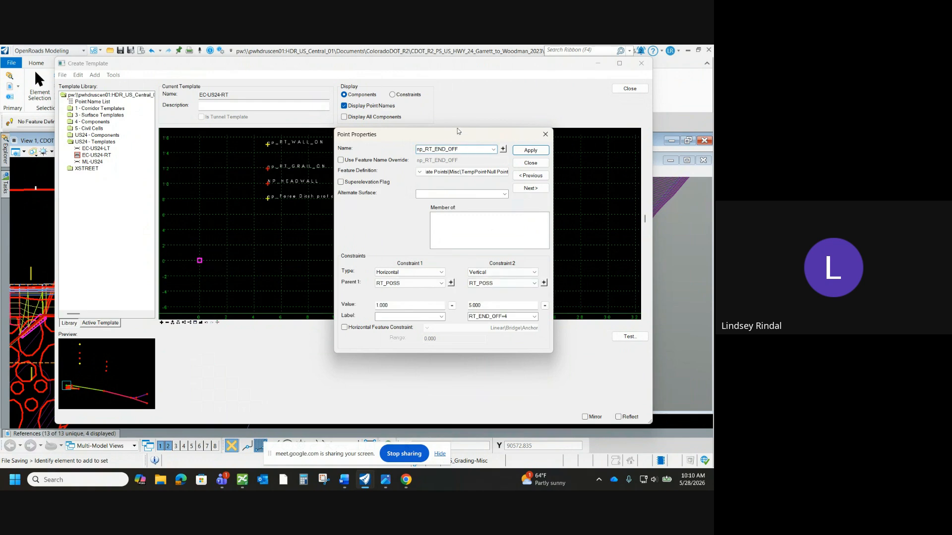
pyautogui.moveTo(460, 137); pyautogui.dragTo(56, 152)
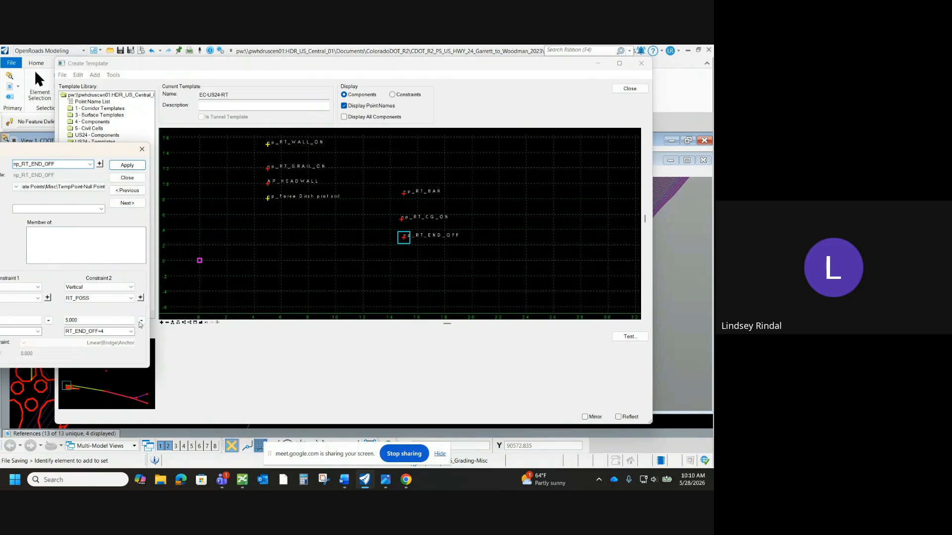
# Set the np_RT_END_OFF point's vertical constraint value to 6 and close its properties
pyautogui.click(85, 321)
pyautogui.write('6')
pyautogui.press('Return')
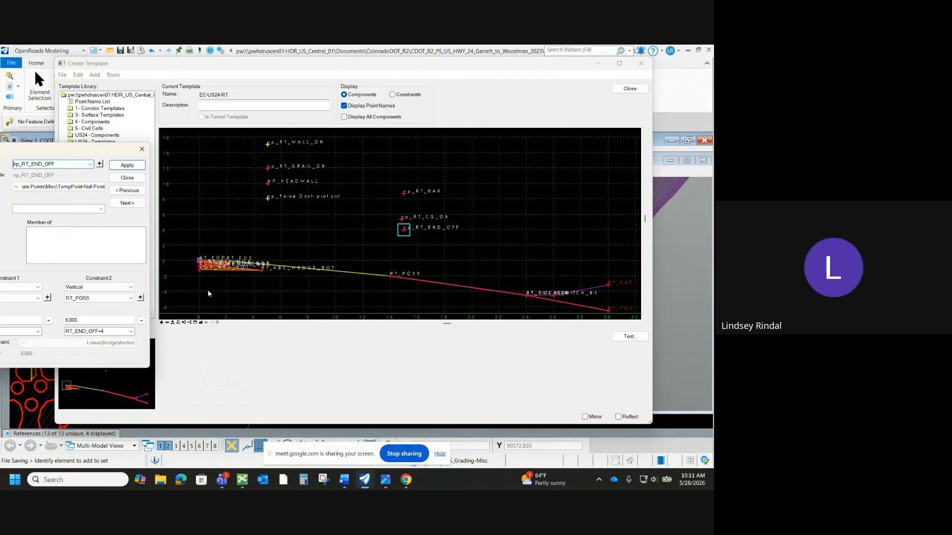
pyautogui.click(128, 178)
# Close the template editor without saving the changes to the template library
pyautogui.click(638, 92)
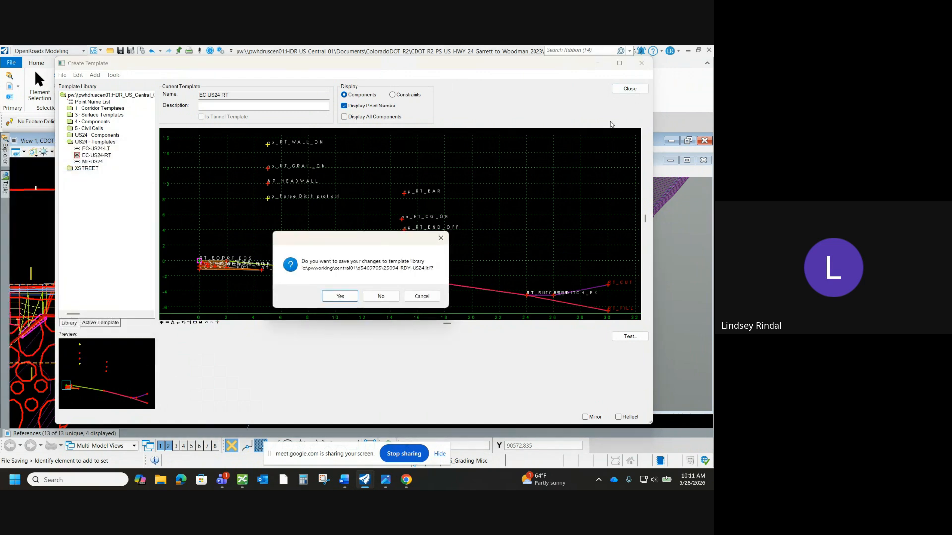
pyautogui.click(376, 297)
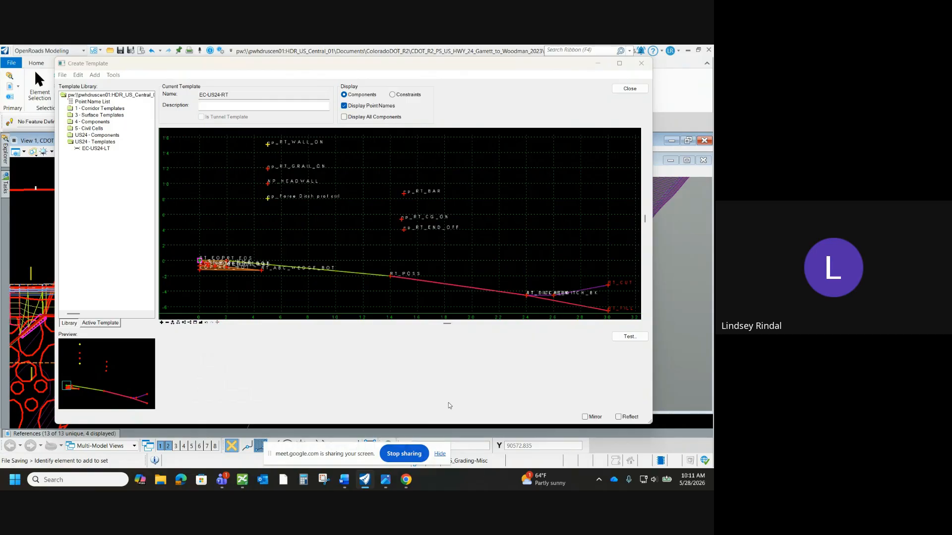
pyautogui.click(378, 315)
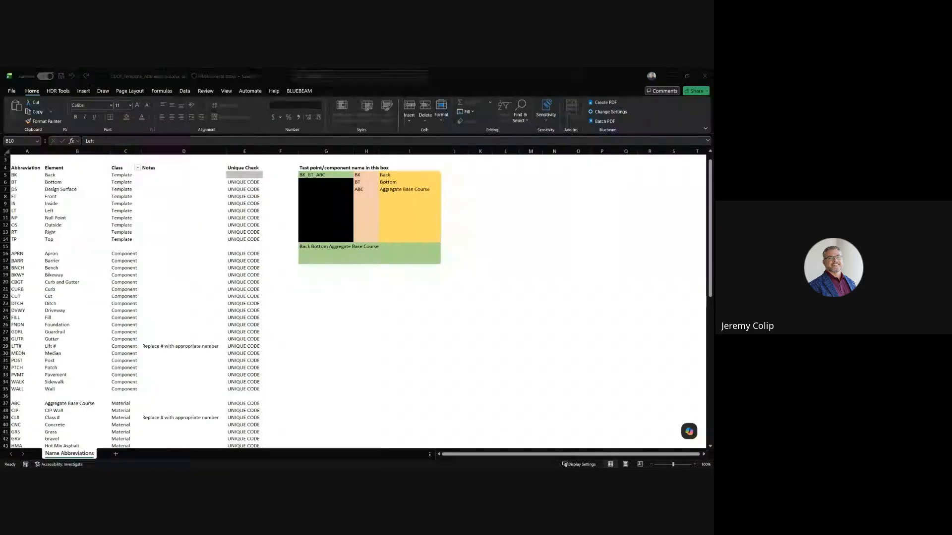
# Clear the test point/component name box and enter BK_BT_ABC as the test name
pyautogui.click(364, 352)
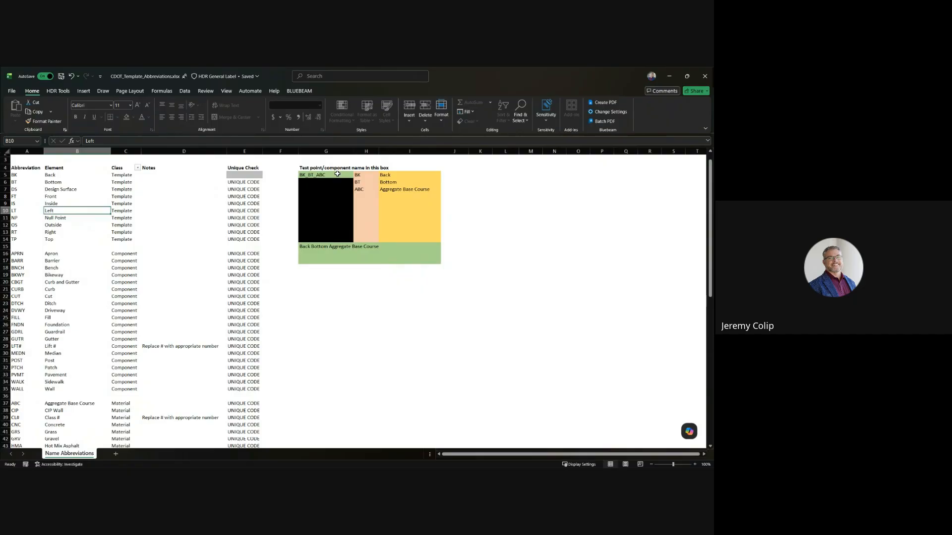
pyautogui.click(337, 175)
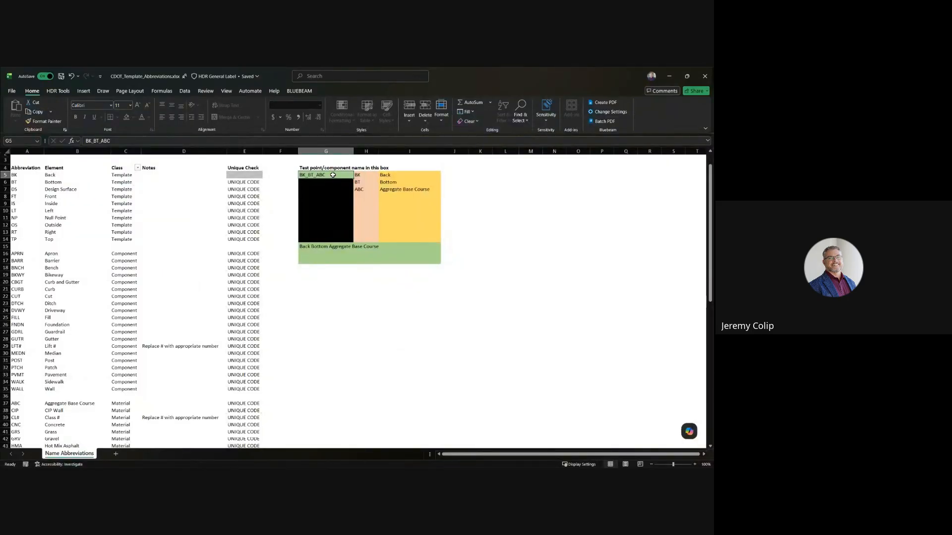
pyautogui.press('BackSpace')
pyautogui.hotkey('ctrl', 'Return')
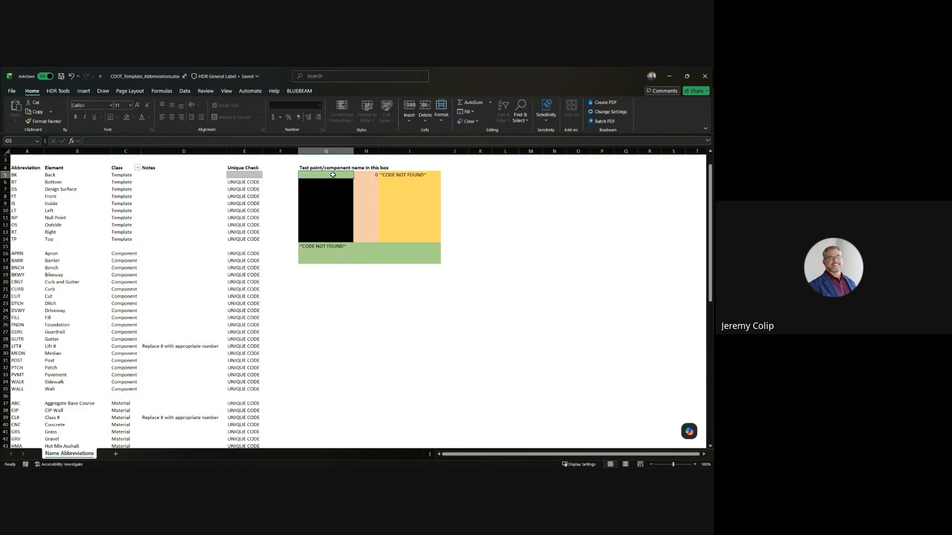
pyautogui.write('BK_')
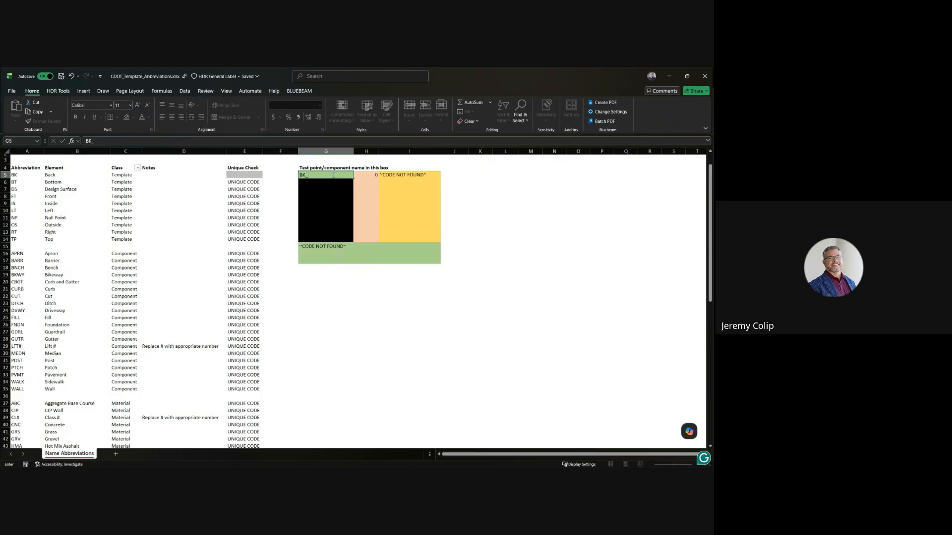
pyautogui.write('BT_ABC')
pyautogui.press('Return')
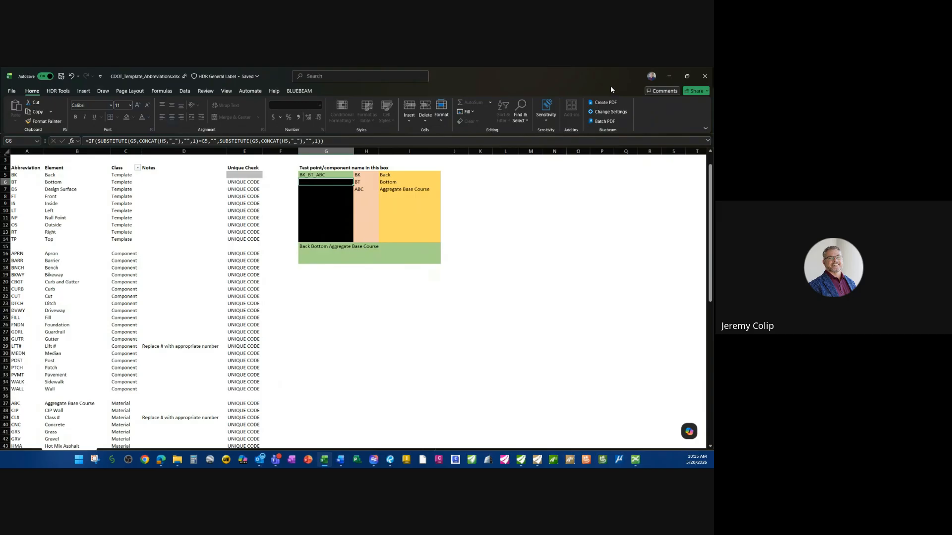
# Switch to the OpenRoads US24 corridor file and deselect the 403 - Hot Mix Asphalt elements
pyautogui.click(521, 461)
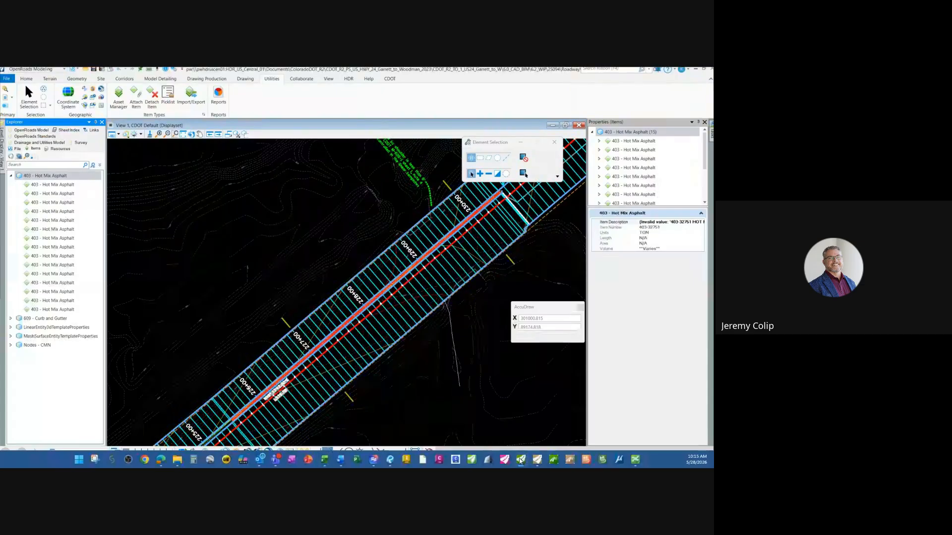
pyautogui.click(214, 256)
pyautogui.scroll(-4, 190, 295)
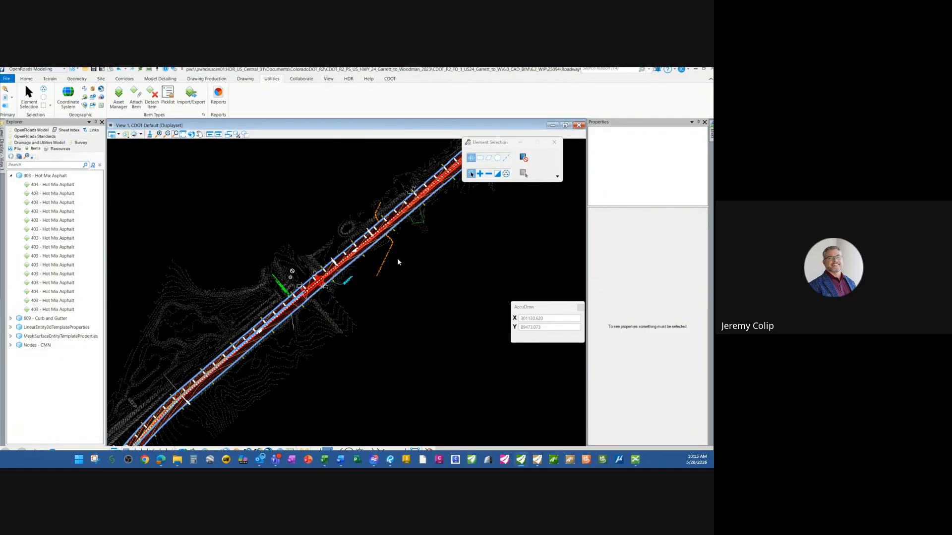
pyautogui.scroll(-2, 399, 271)
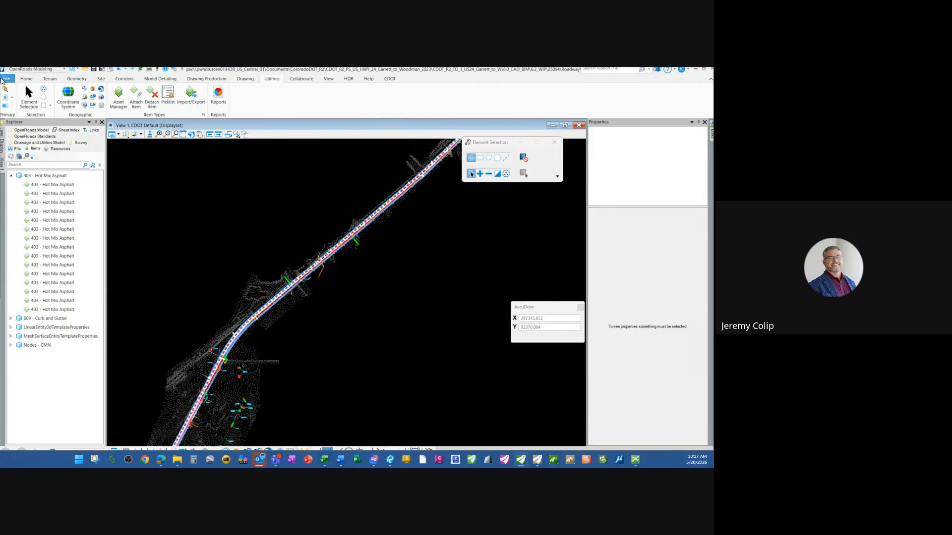
# Show the OpenRoads model contents of 25094_RDY_COR_US24.dgn, with its corridor, terrain and geometry categories listed
pyautogui.click(26, 81)
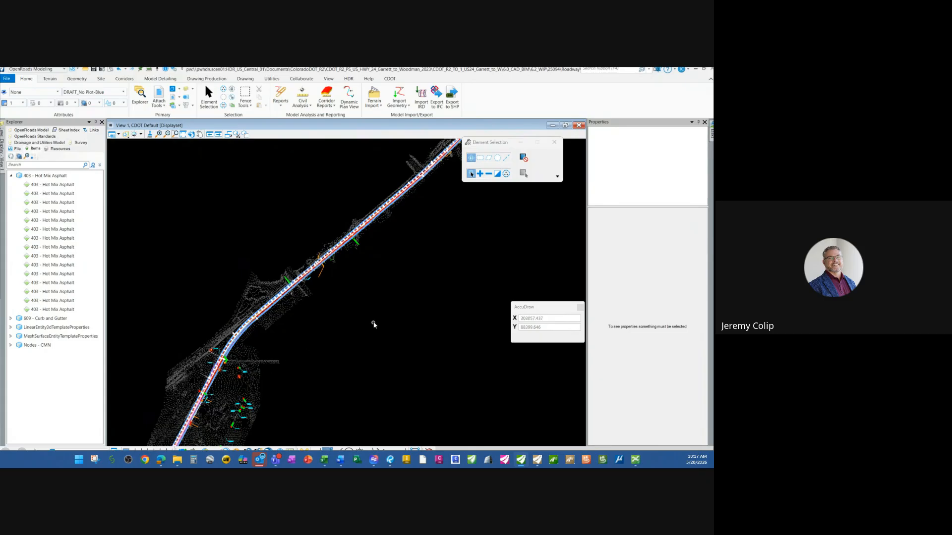
pyautogui.moveTo(300, 375); pyautogui.dragTo(387, 242, button='middle')
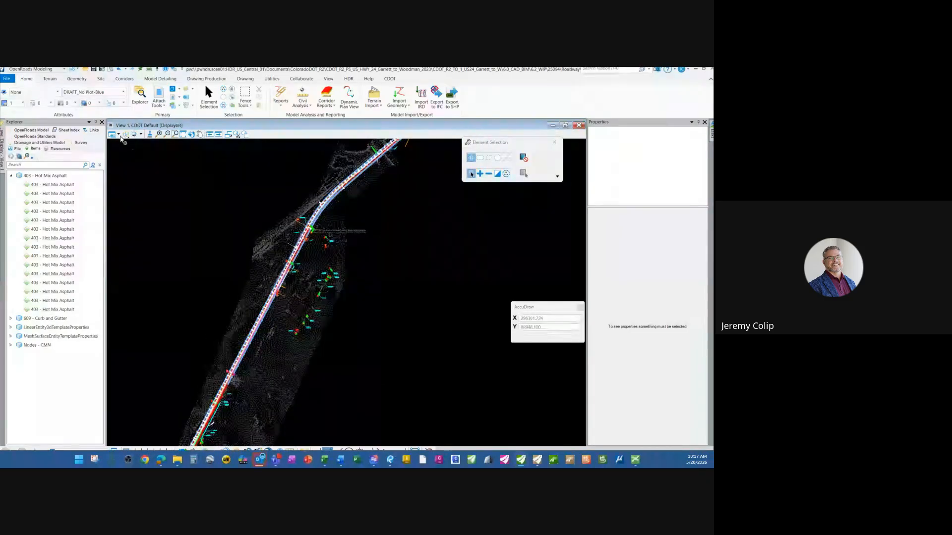
pyautogui.click(27, 131)
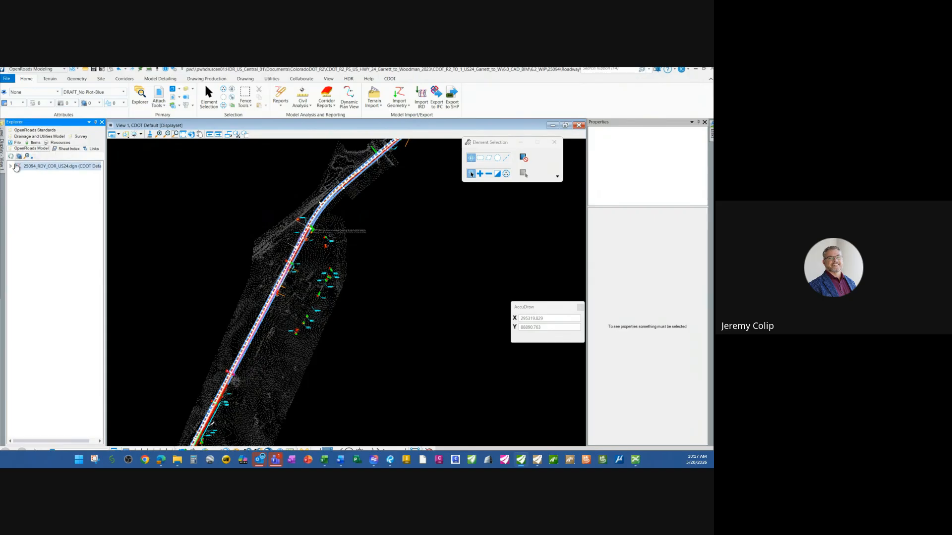
pyautogui.click(11, 166)
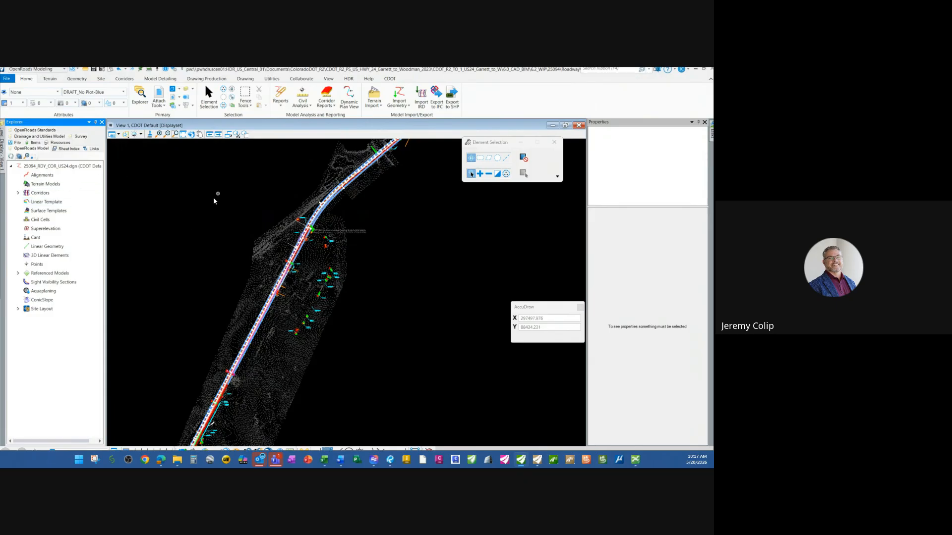
# Select the PROP_US24 corridor near station 123+00 and examine its corridor properties and component list
pyautogui.scroll(-2, 387, 240)
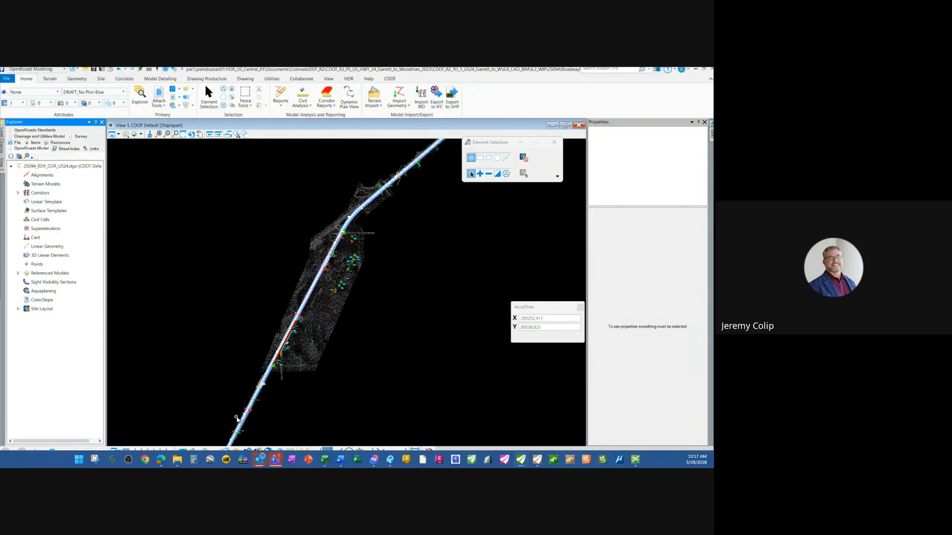
pyautogui.scroll(6, 275, 394)
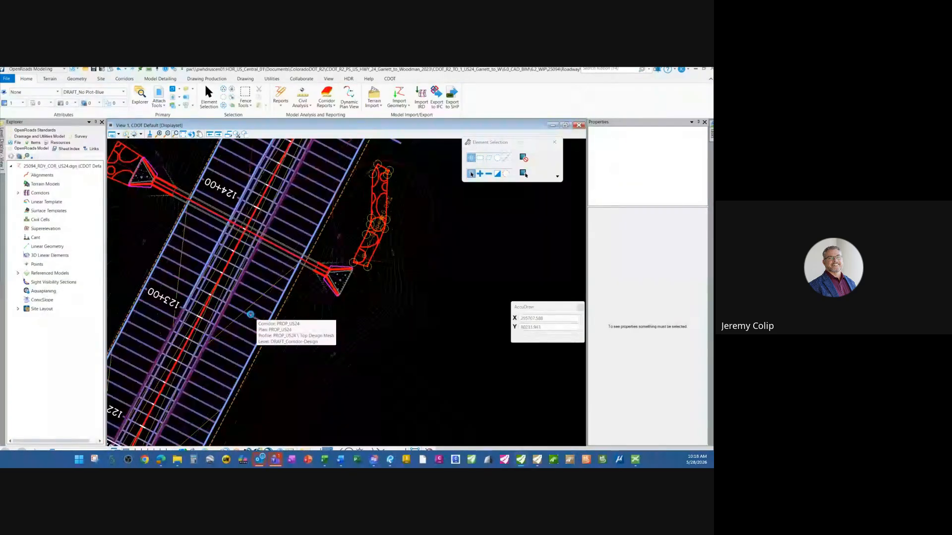
pyautogui.click(251, 314)
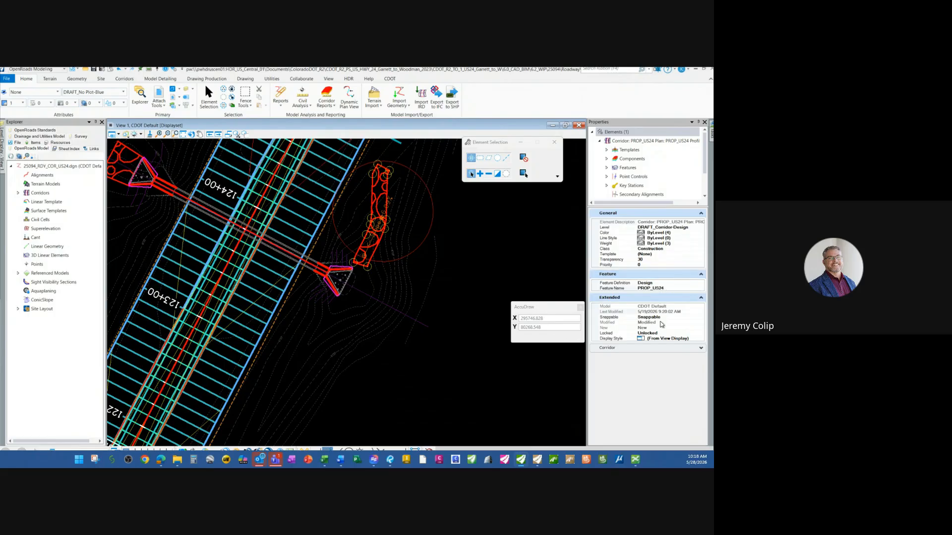
pyautogui.click(644, 348)
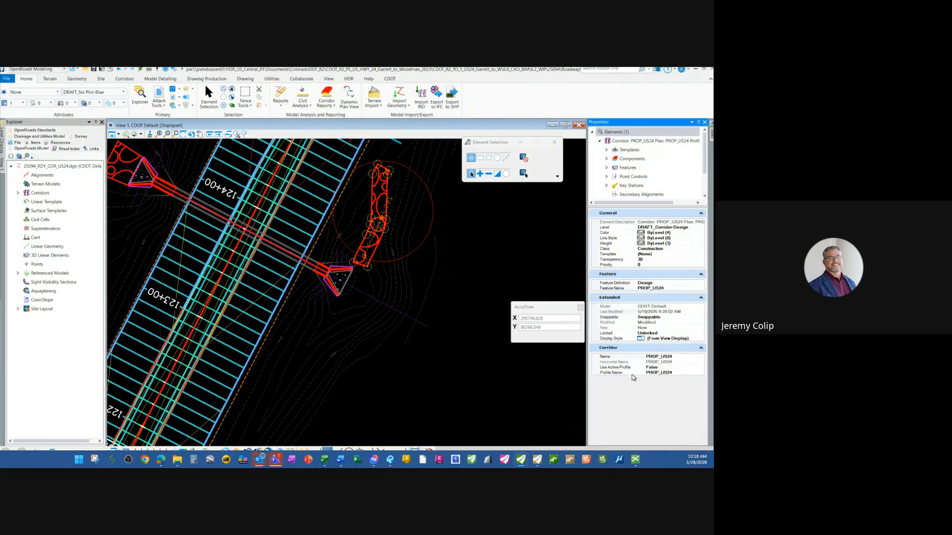
pyautogui.click(607, 159)
pyautogui.scroll(-5, 639, 178)
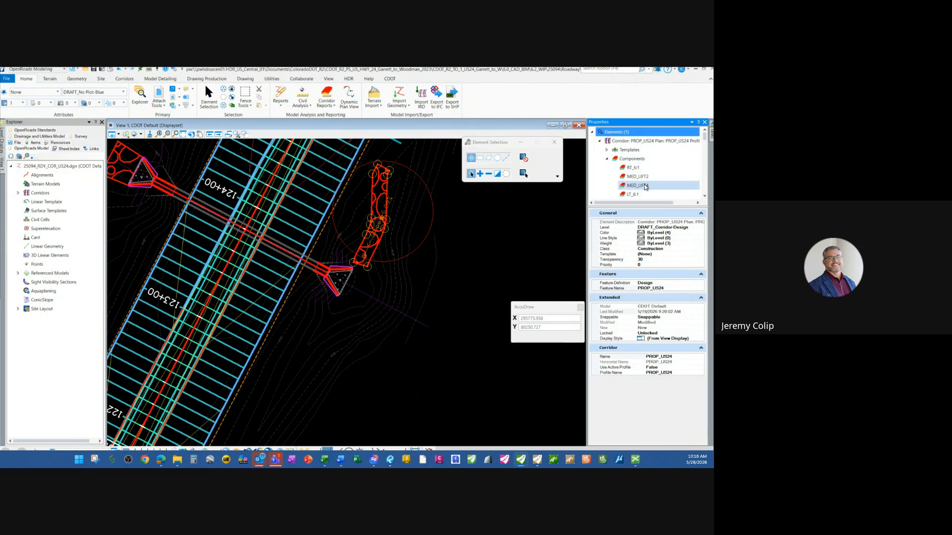
pyautogui.scroll(-3, 645, 187)
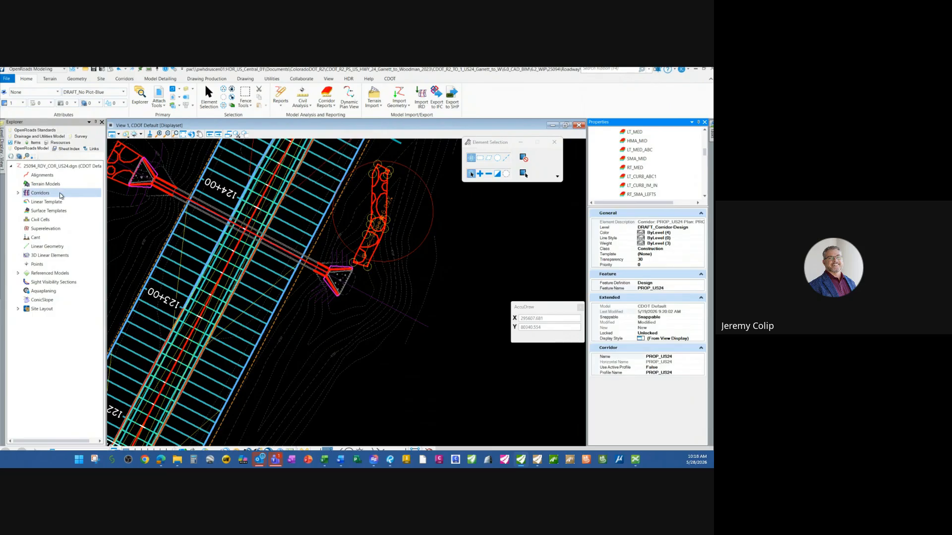
# Collapse the 403 - Hot Mix Asphalt item group, inspect the 609 - Curb and Gutter item properties, and clear the selection
pyautogui.click(34, 142)
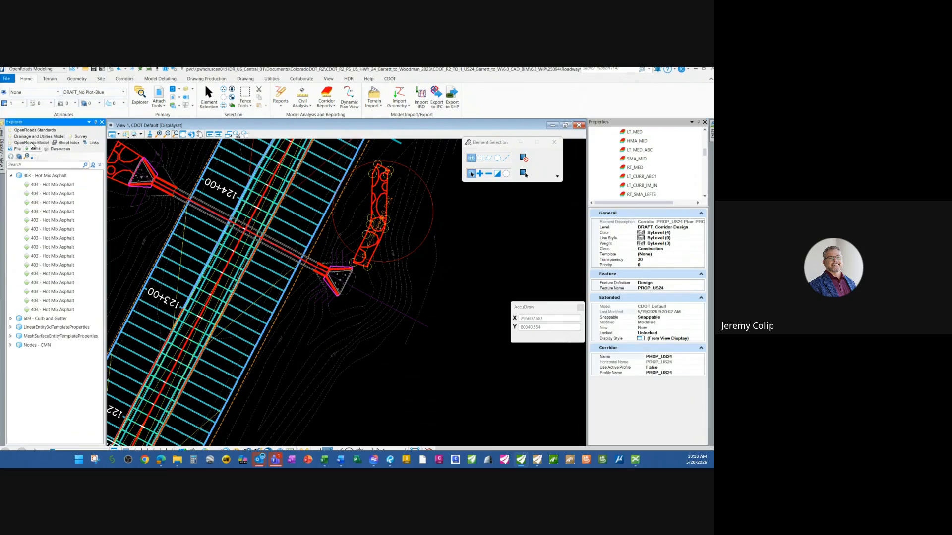
pyautogui.click(11, 175)
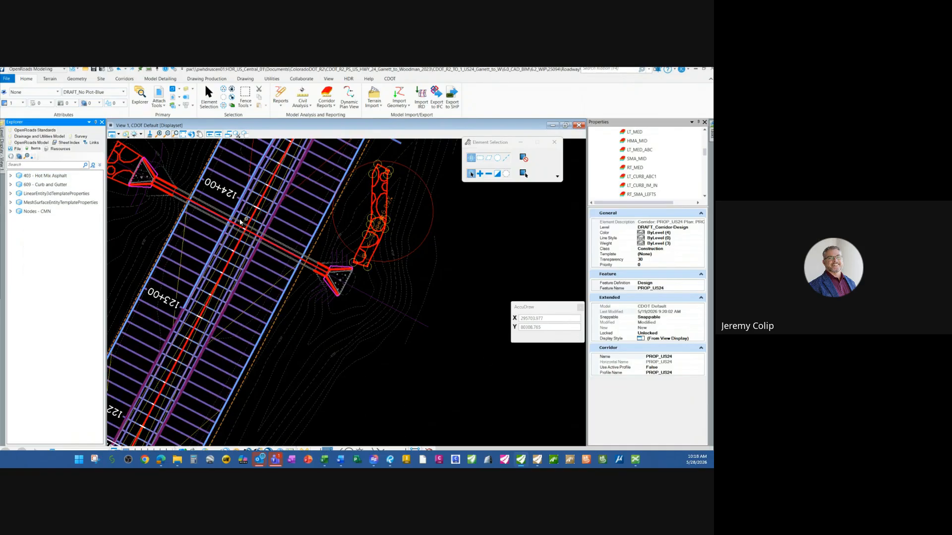
pyautogui.click(47, 185)
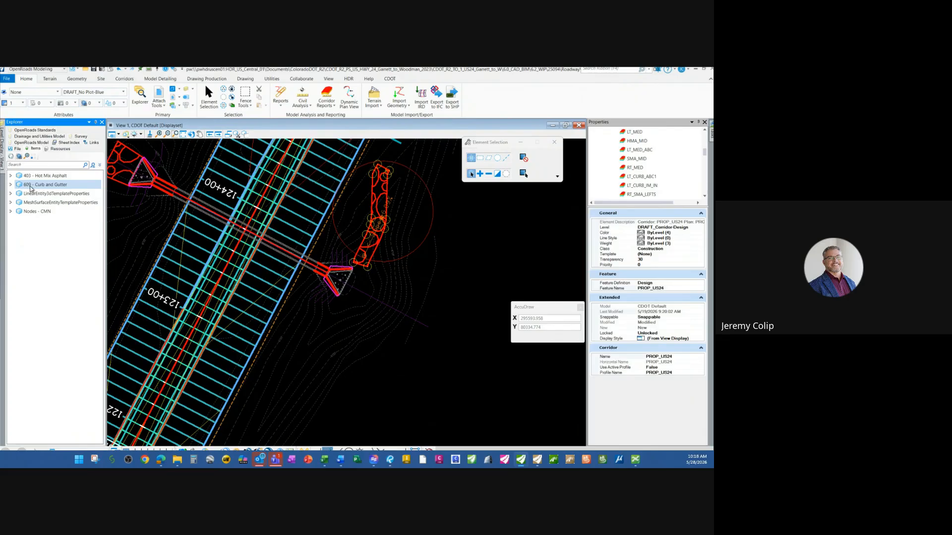
pyautogui.click(48, 177)
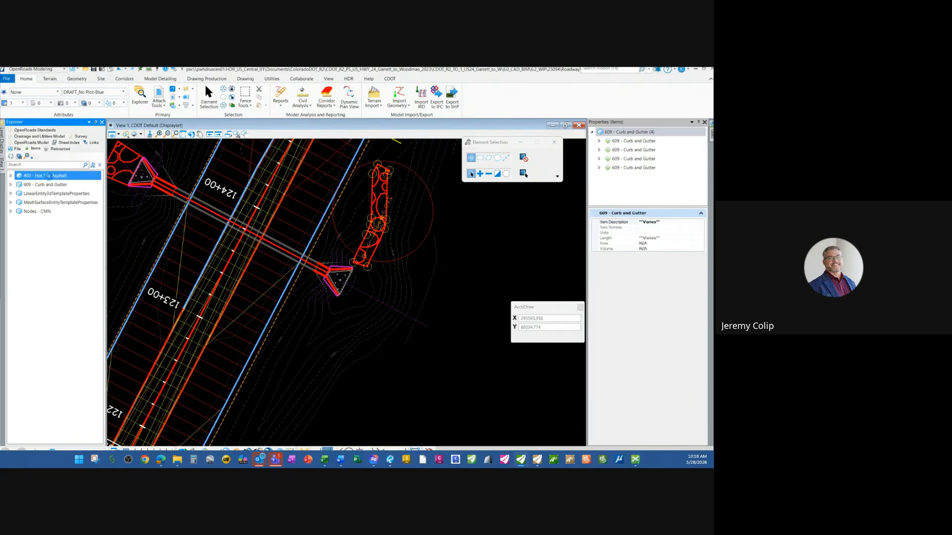
pyautogui.click(389, 396)
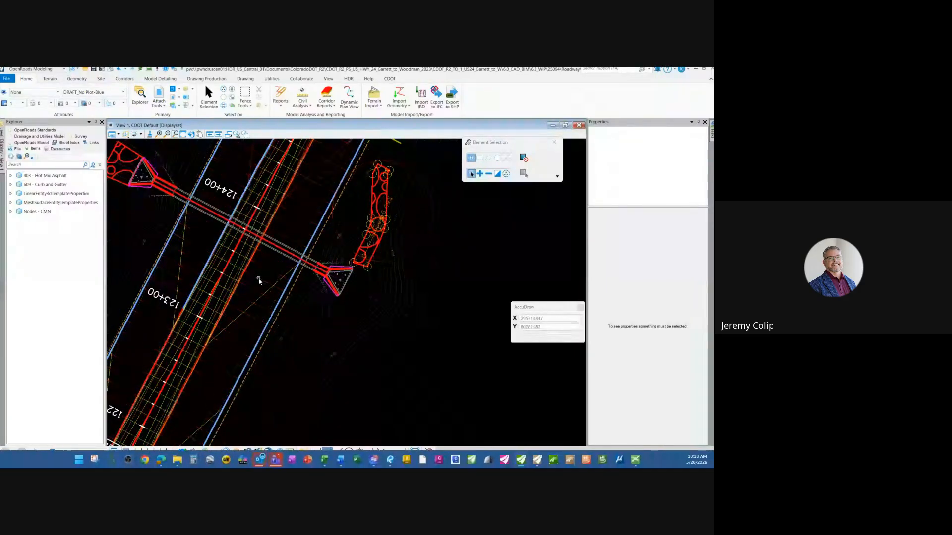
# Select the 403 - Hot Mix Asphalt items, widen the area showing their properties, and move the Element Selection window clear of the model view
pyautogui.click(52, 176)
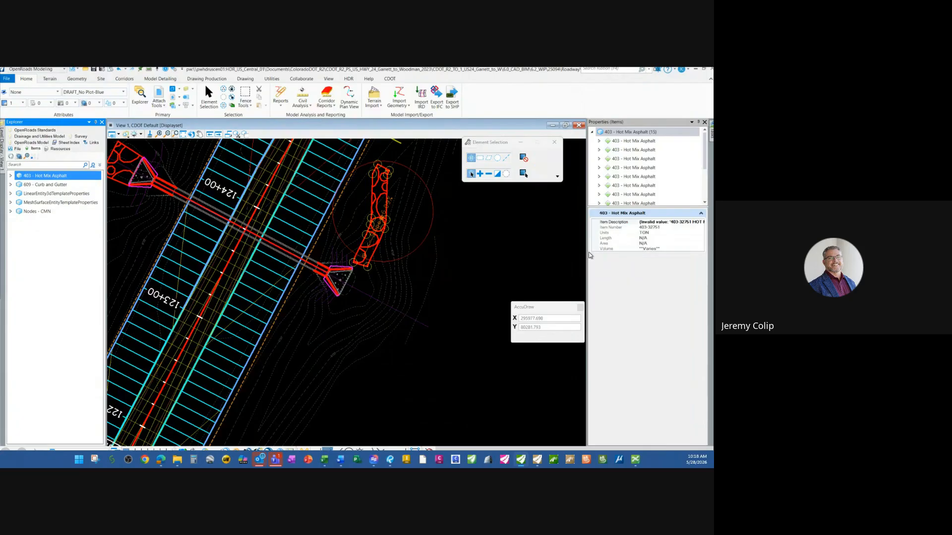
pyautogui.moveTo(532, 250); pyautogui.dragTo(509, 250)
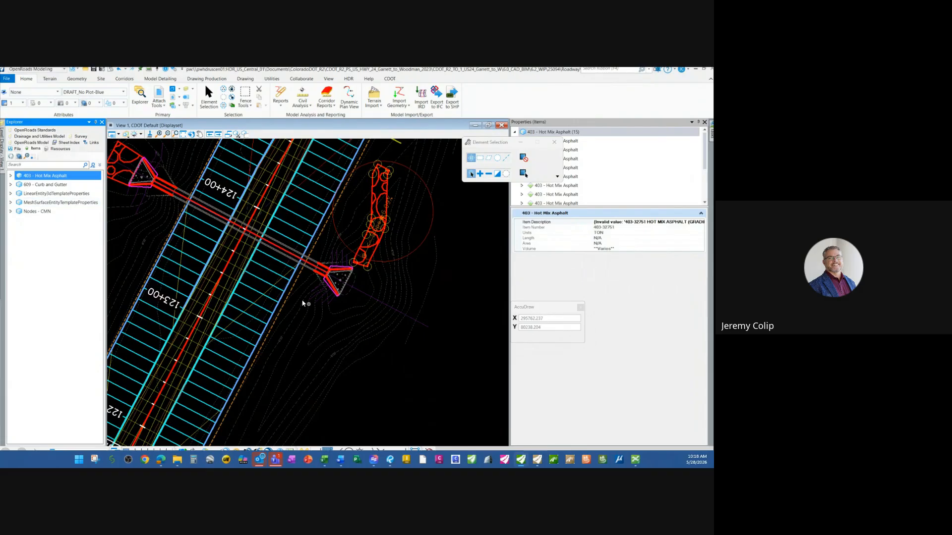
pyautogui.click(274, 274)
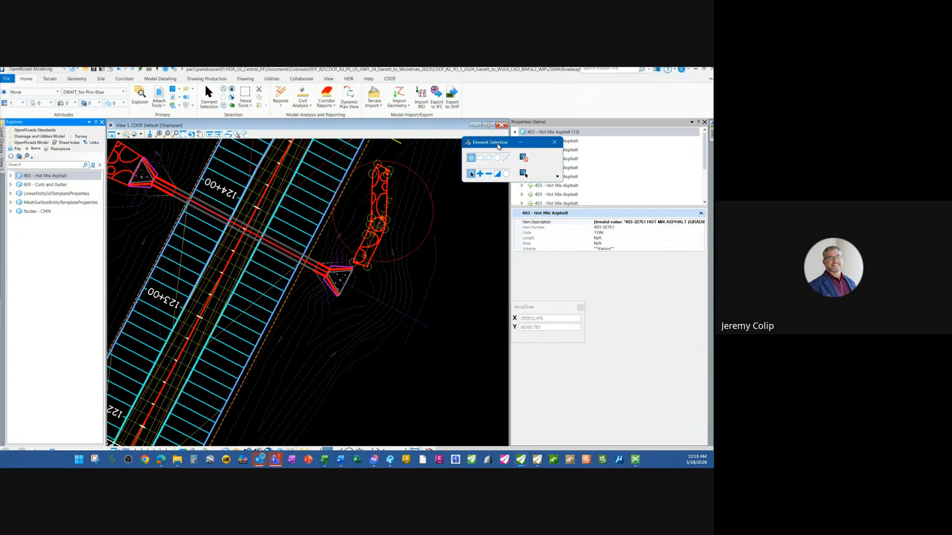
pyautogui.moveTo(509, 145); pyautogui.dragTo(531, 103)
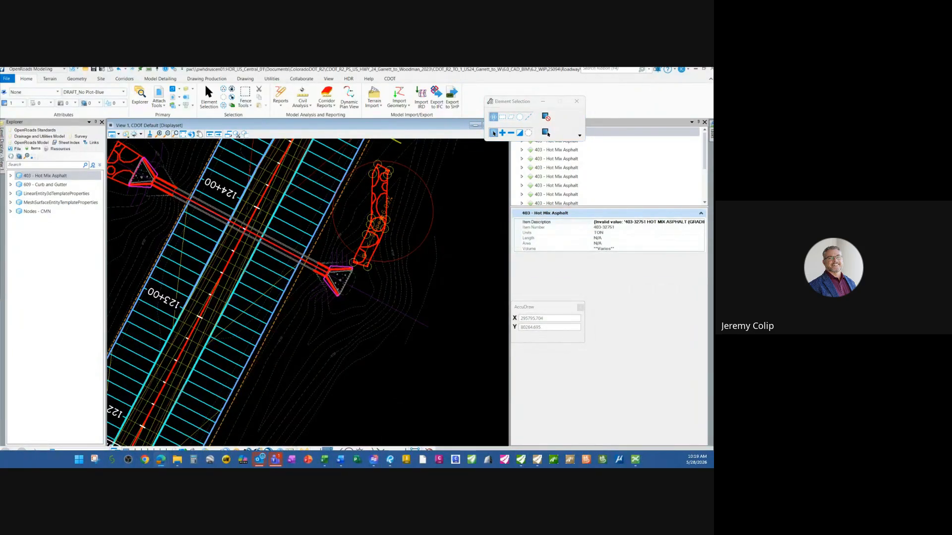
# Bring up the Infrastructure Cloud model, select the RT_SMA pavement mesh, and examine its 403 - Hot Mix Asphalt item and civil quantities
pyautogui.moveTo(713, 153); pyautogui.dragTo(461, 70)
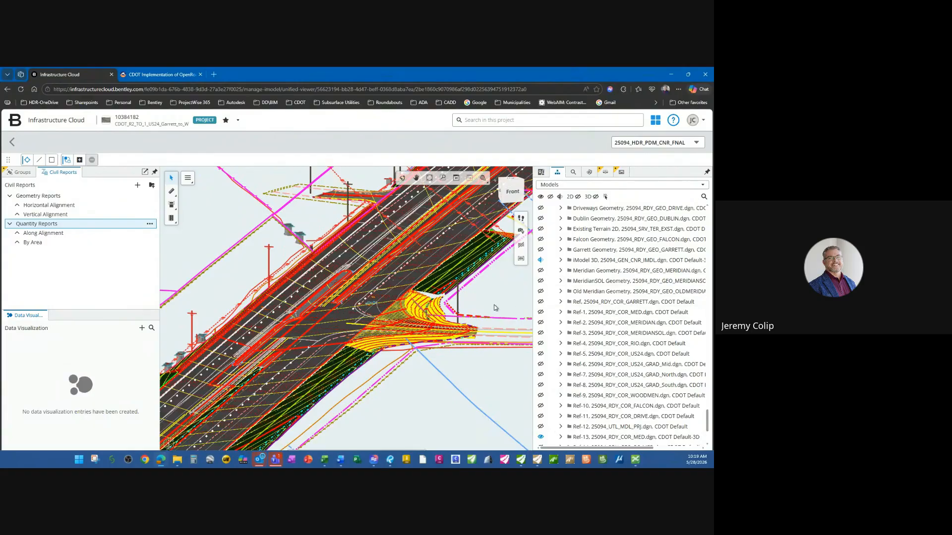
pyautogui.click(410, 279)
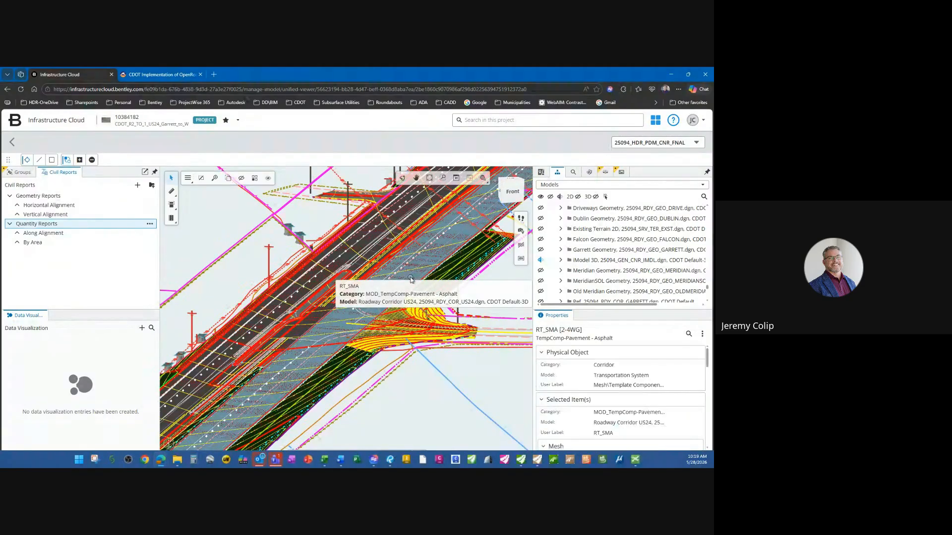
pyautogui.scroll(-5, 615, 391)
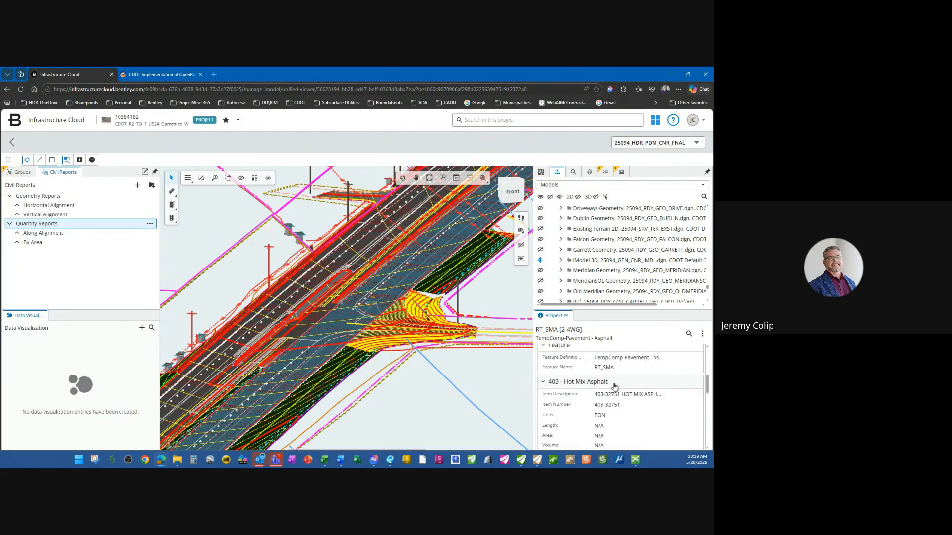
pyautogui.scroll(-3, 617, 396)
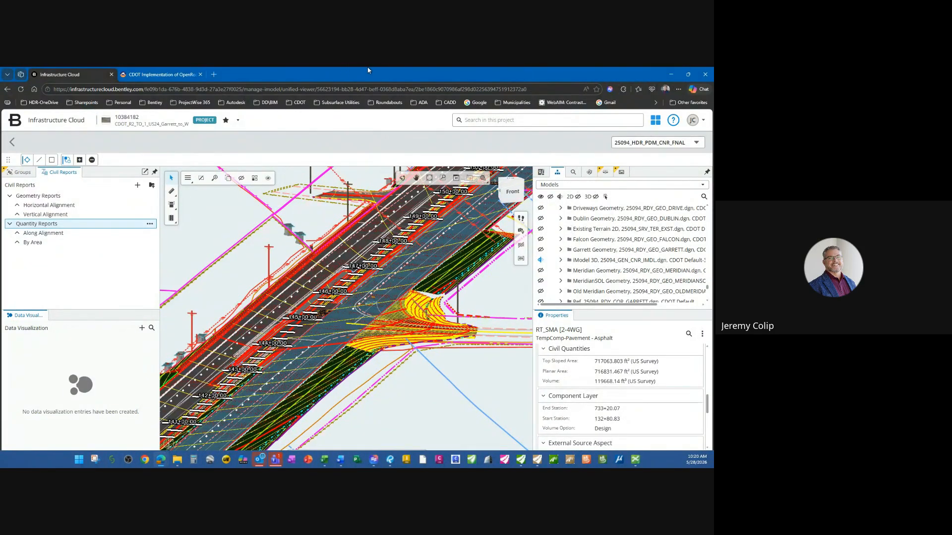
# Move the Infrastructure Cloud window away, switch to the OpenRoads session with 12345_RD_Corridor_US85.dgn, and reposition its Element Selection window
pyautogui.moveTo(368, 70)
pyautogui.mouseDown()
pyautogui.moveTo(510, 108)
pyautogui.moveTo(713, 108)
pyautogui.mouseUp()
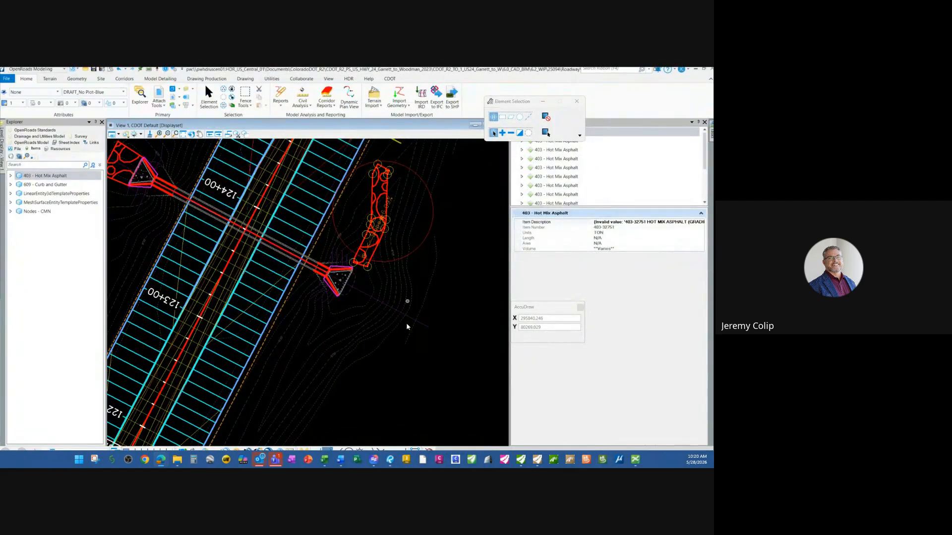
pyautogui.scroll(-2, 413, 396)
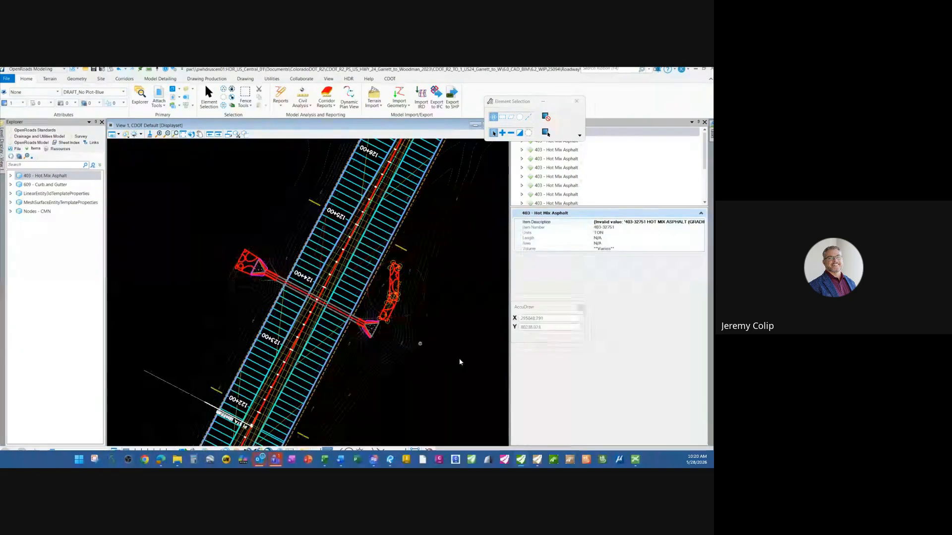
pyautogui.click(537, 459)
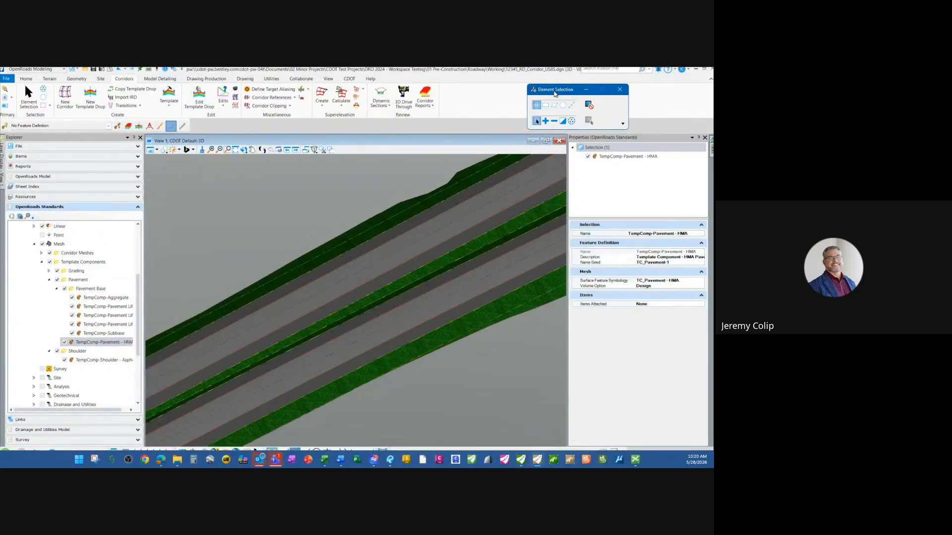
pyautogui.moveTo(554, 93); pyautogui.dragTo(525, 89)
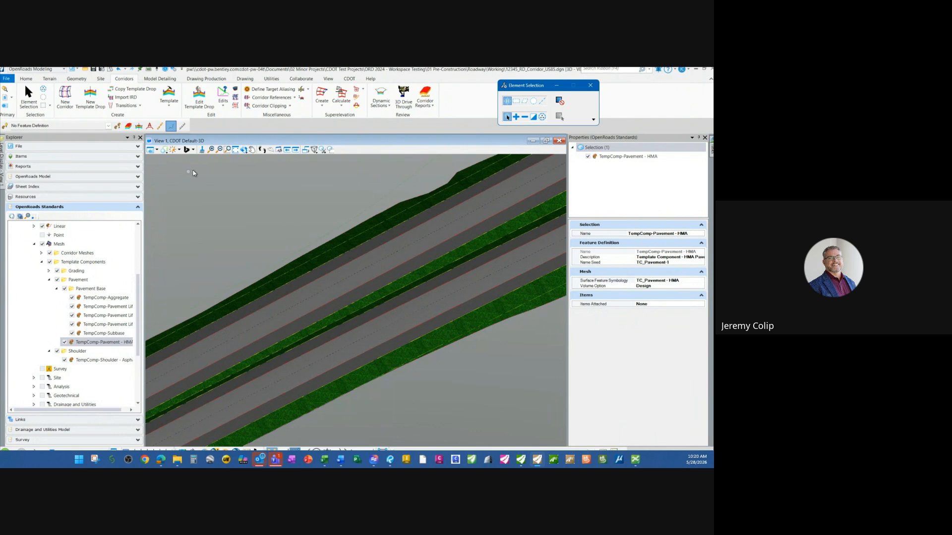
# Collapse and reopen the OpenRoads Standards, and look through the feature definitions of 12345_RD_Corridor_US85.dgn down to the pavement template components
pyautogui.click(45, 208)
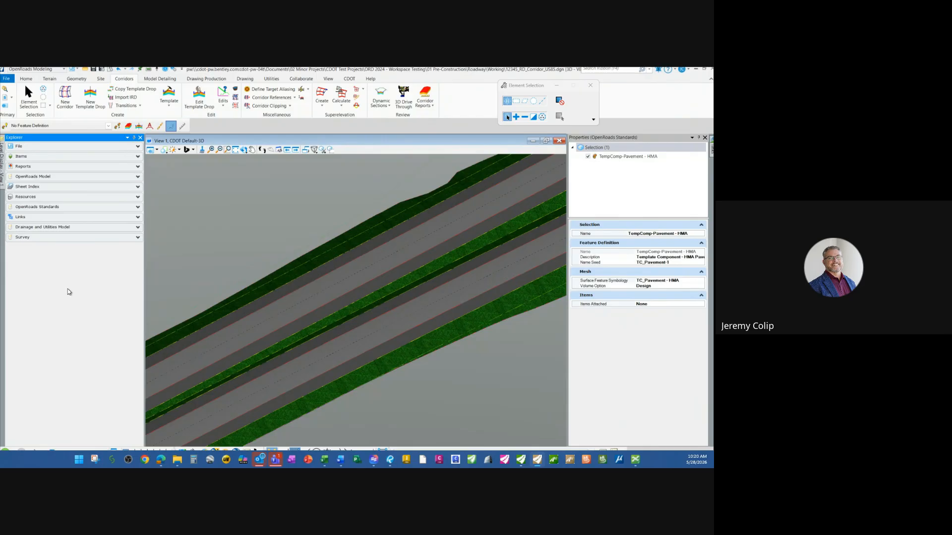
pyautogui.click(50, 207)
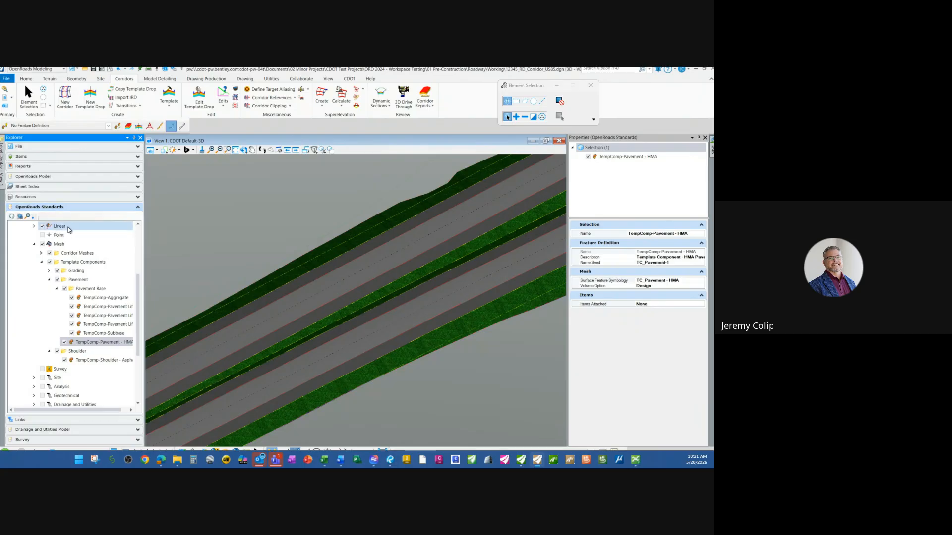
pyautogui.scroll(4, 56, 258)
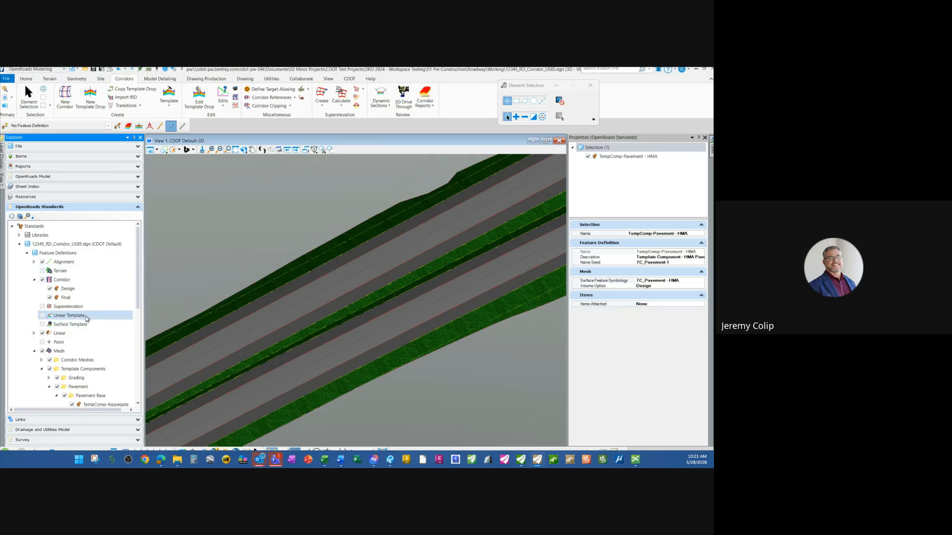
pyautogui.scroll(-1, 86, 316)
pyautogui.scroll(-2, 86, 318)
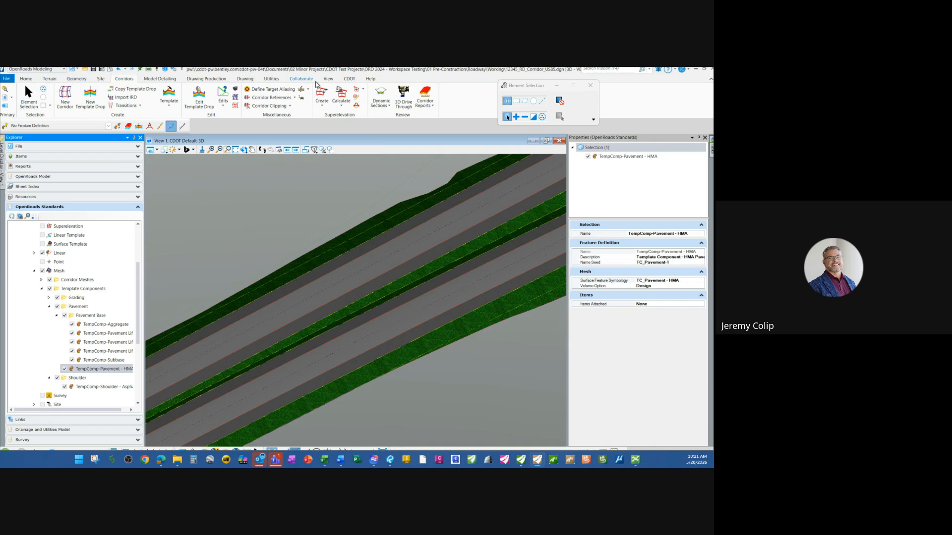
# Select the asphalt pavement mesh of the lower roadway, inspect its civil quantities and component layer properties, and clear the selection
pyautogui.click(267, 80)
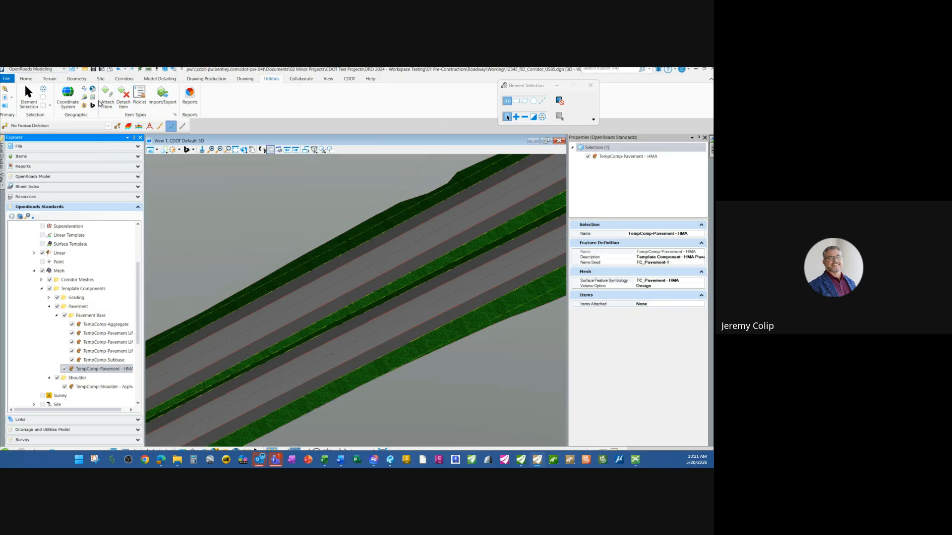
pyautogui.click(281, 391)
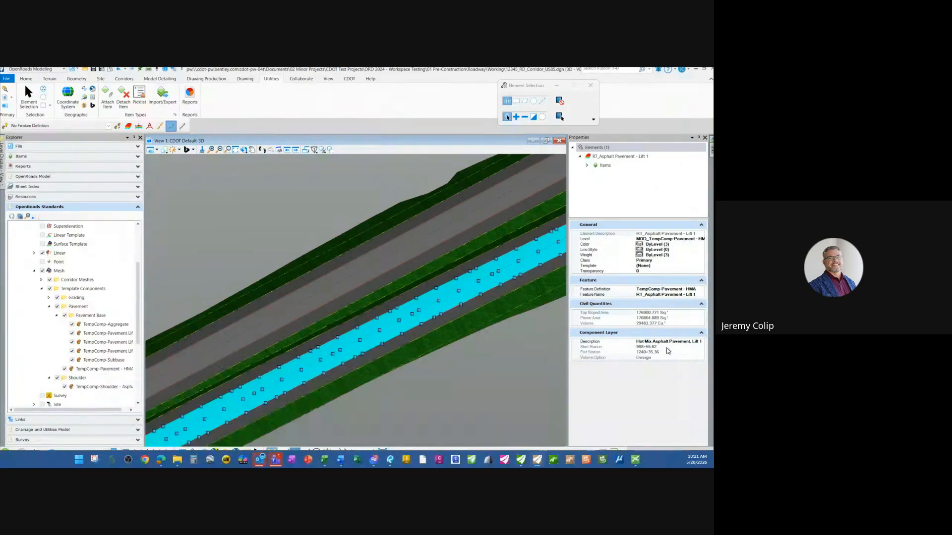
pyautogui.click(472, 383)
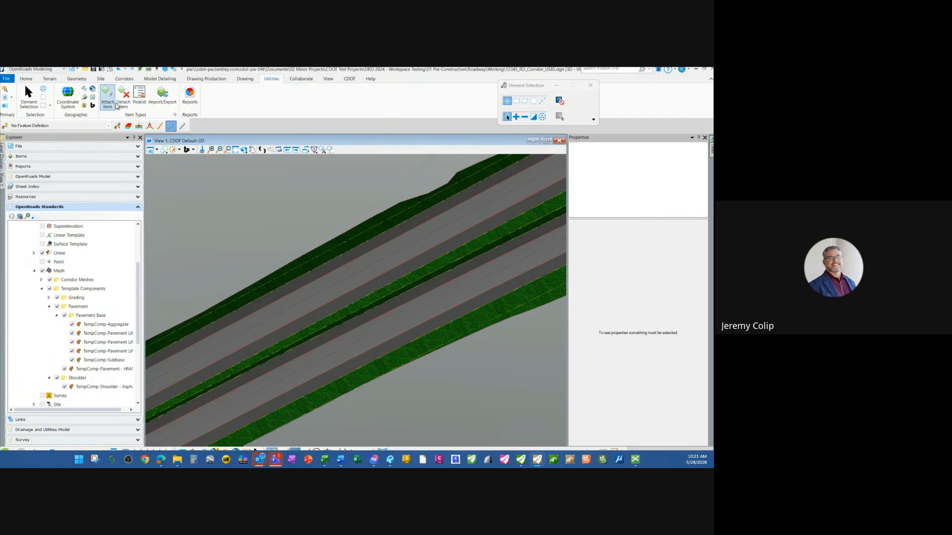
# Open the Corridor Objects of the US85-NB corridor, resize the window, and move it clear of the roadway model
pyautogui.click(124, 80)
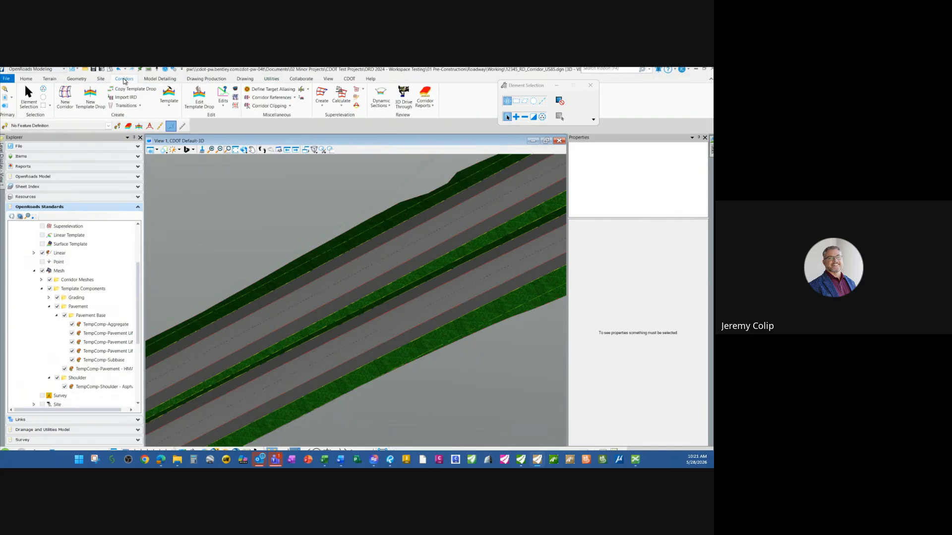
pyautogui.click(235, 92)
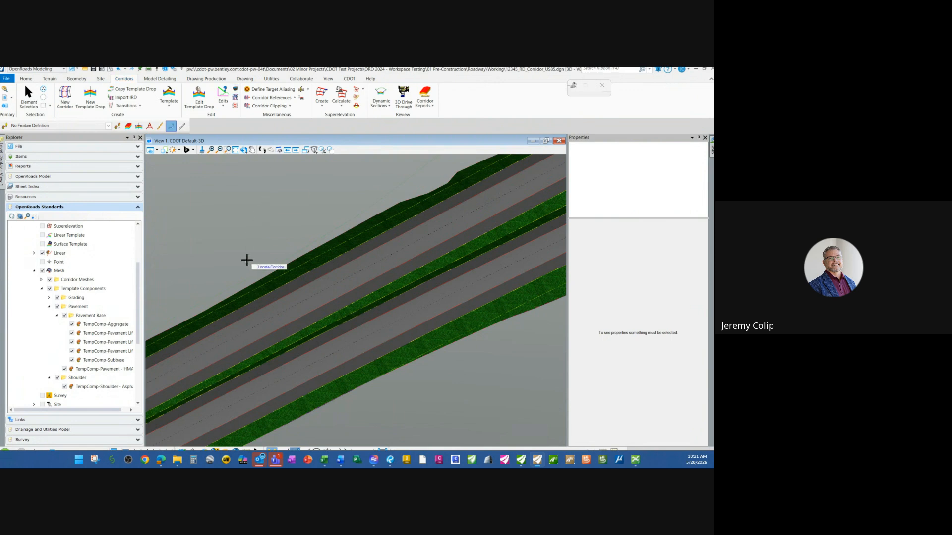
pyautogui.click(319, 366)
pyautogui.moveTo(348, 207); pyautogui.dragTo(285, 165)
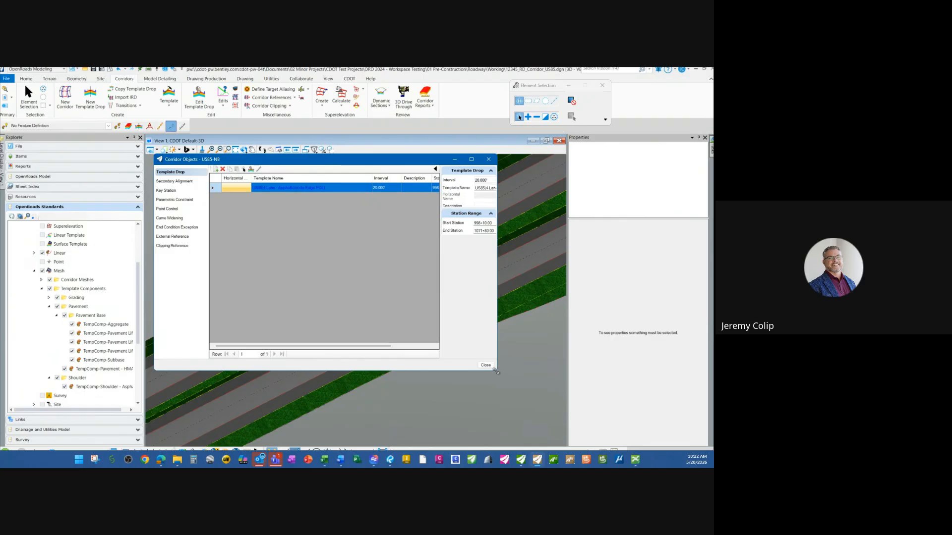
pyautogui.moveTo(499, 371); pyautogui.dragTo(531, 353)
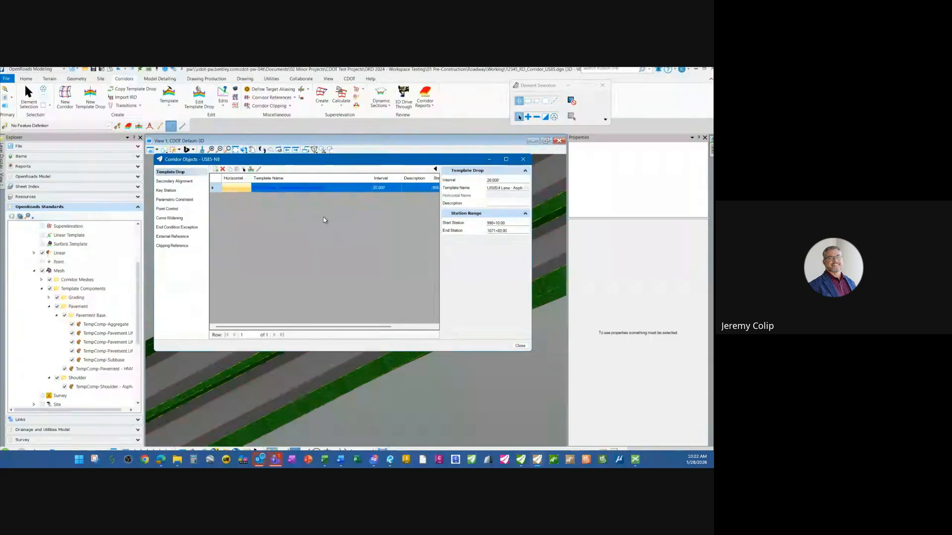
pyautogui.moveTo(330, 165); pyautogui.dragTo(475, 101)
# Replace the US85-NB template drop with 4 Lane - Concrete (Inside Edge PGL) from the Divided legacy templates, and close Corridor Objects
pyautogui.click(485, 126)
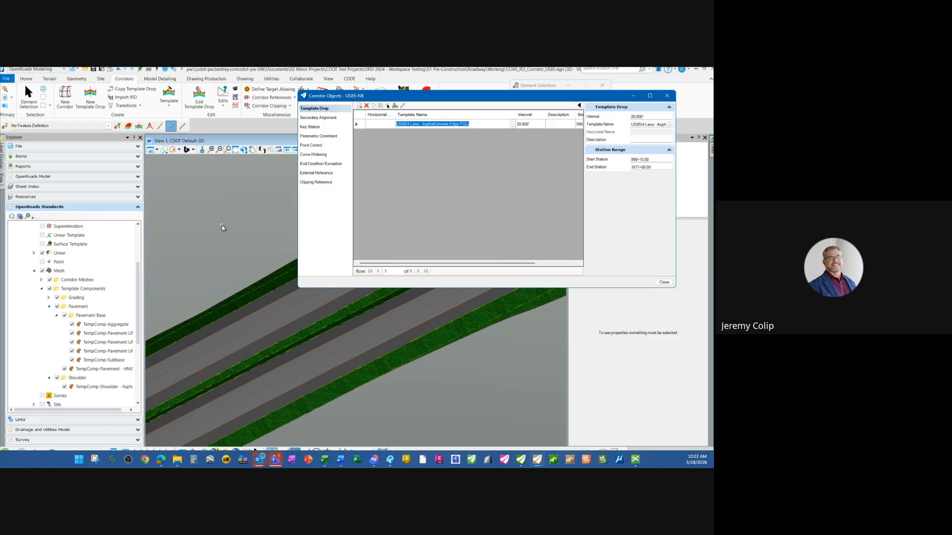
pyautogui.click(513, 126)
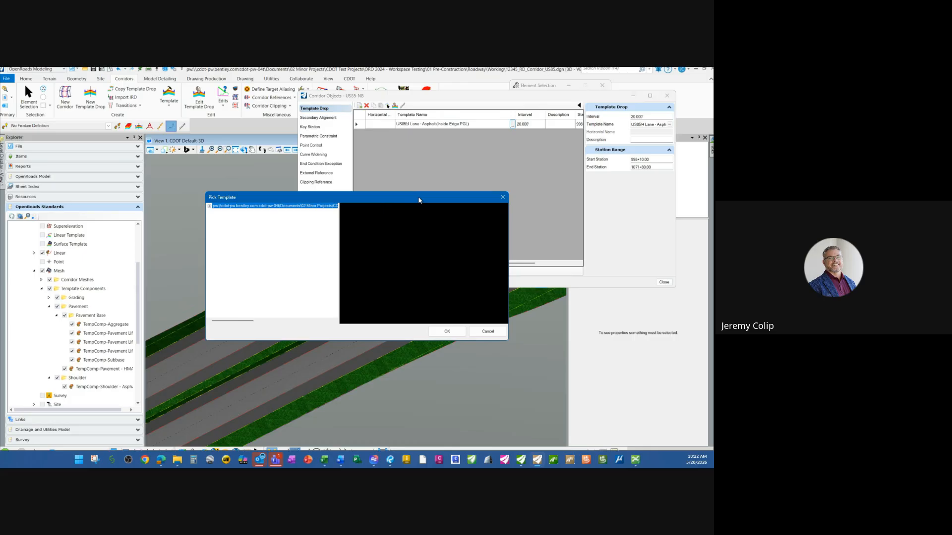
pyautogui.click(209, 206)
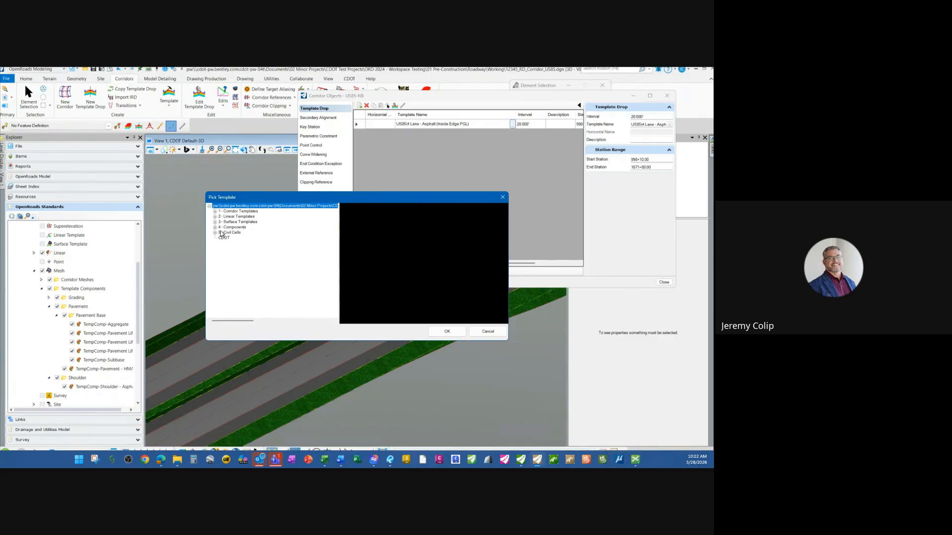
pyautogui.click(215, 211)
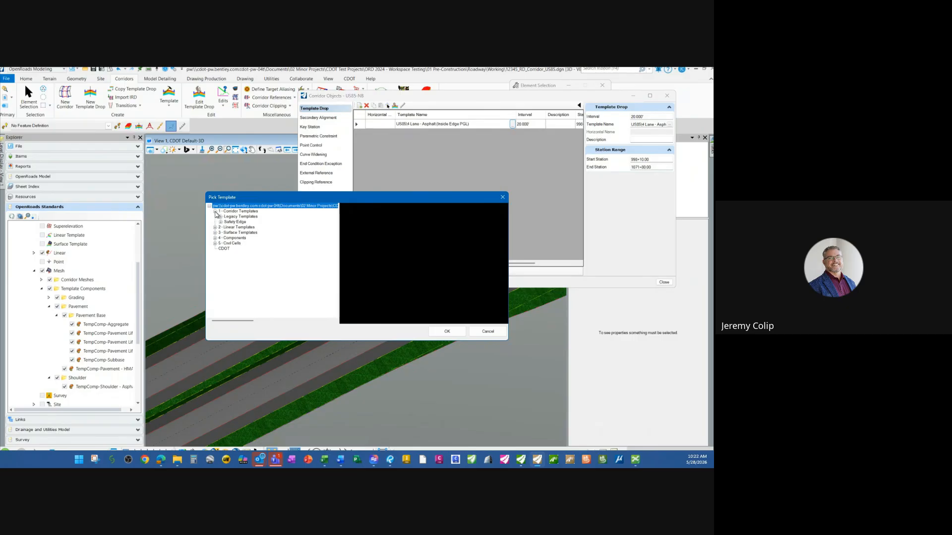
pyautogui.click(220, 217)
pyautogui.click(226, 222)
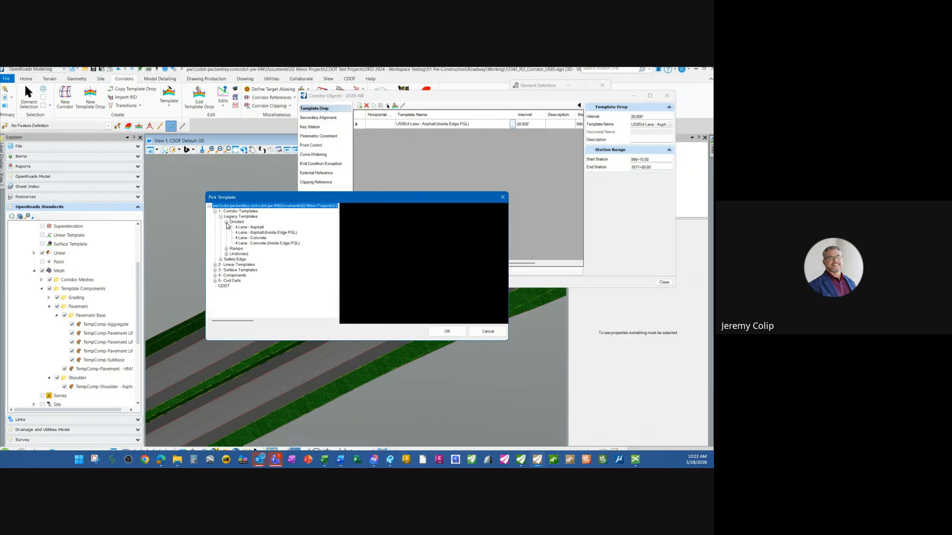
pyautogui.click(266, 244)
pyautogui.click(448, 331)
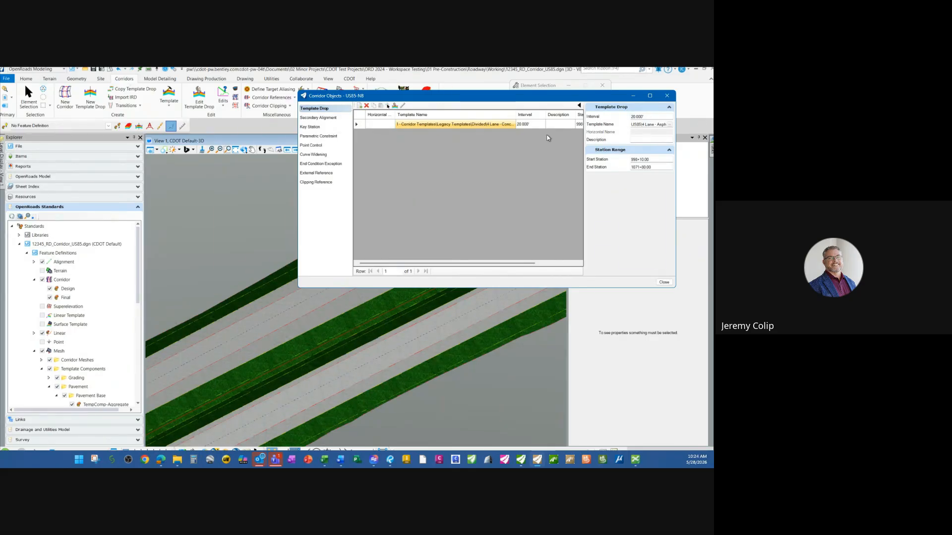
pyautogui.click(667, 95)
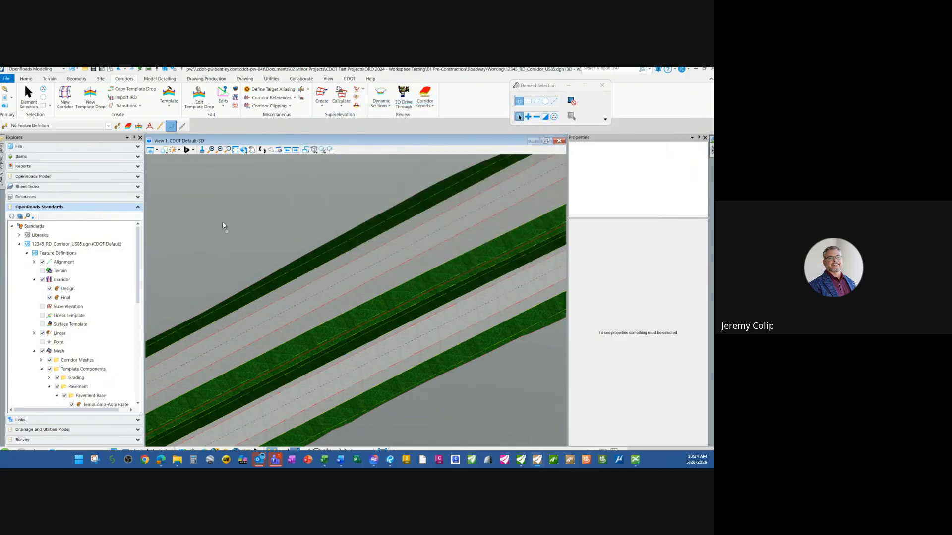
# Widen the Explorer to read the pavement and shoulder feature definitions, and inspect the properties of the concrete pavement mesh in the model
pyautogui.scroll(-4, 113, 299)
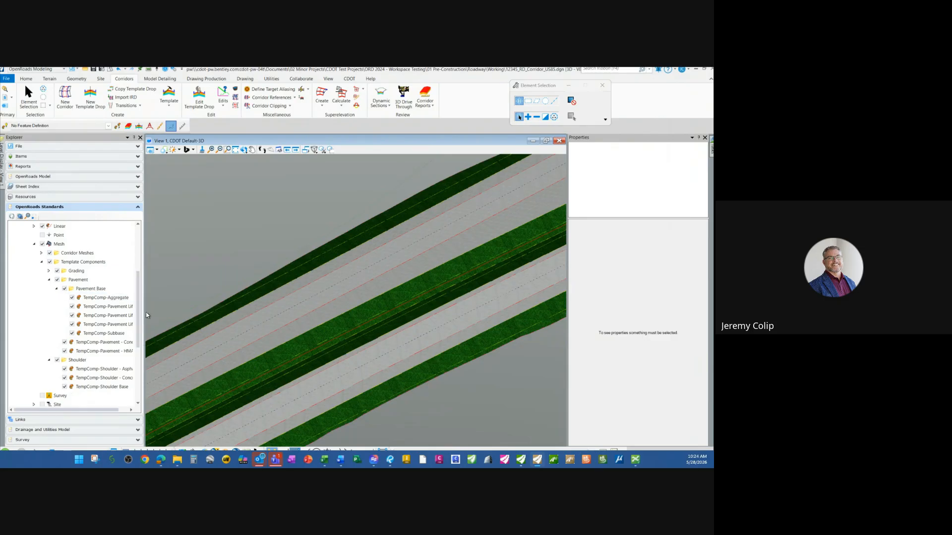
pyautogui.moveTo(143, 308); pyautogui.dragTo(166, 311)
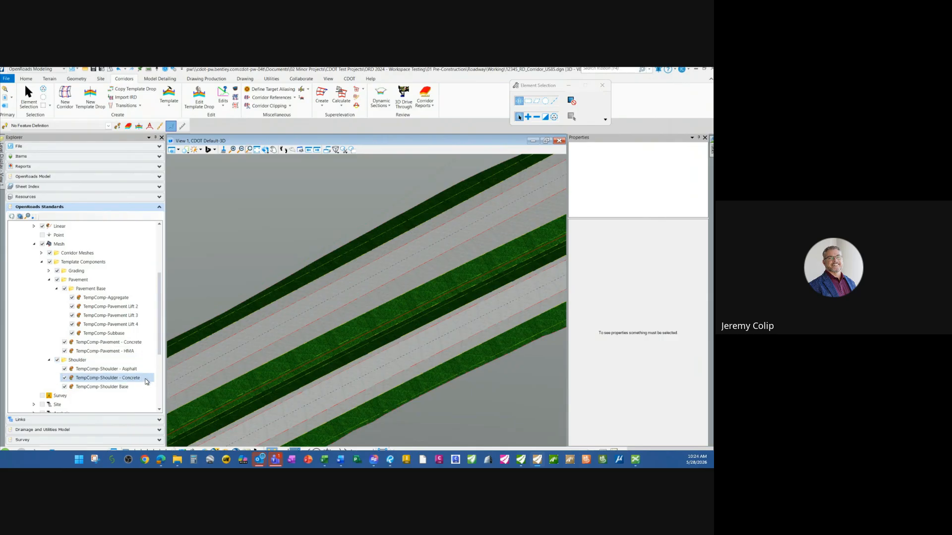
pyautogui.click(97, 386)
pyautogui.click(82, 361)
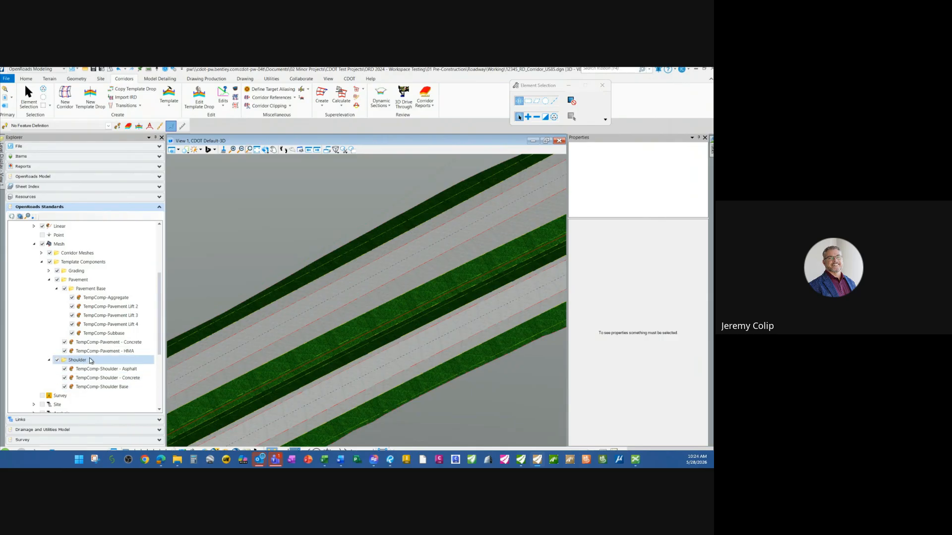
pyautogui.click(96, 351)
pyautogui.click(98, 343)
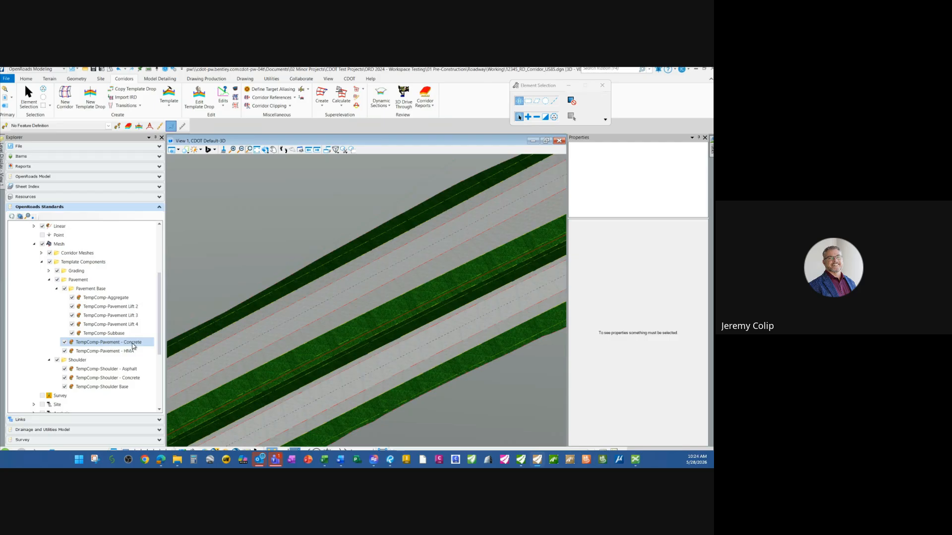
pyautogui.click(404, 367)
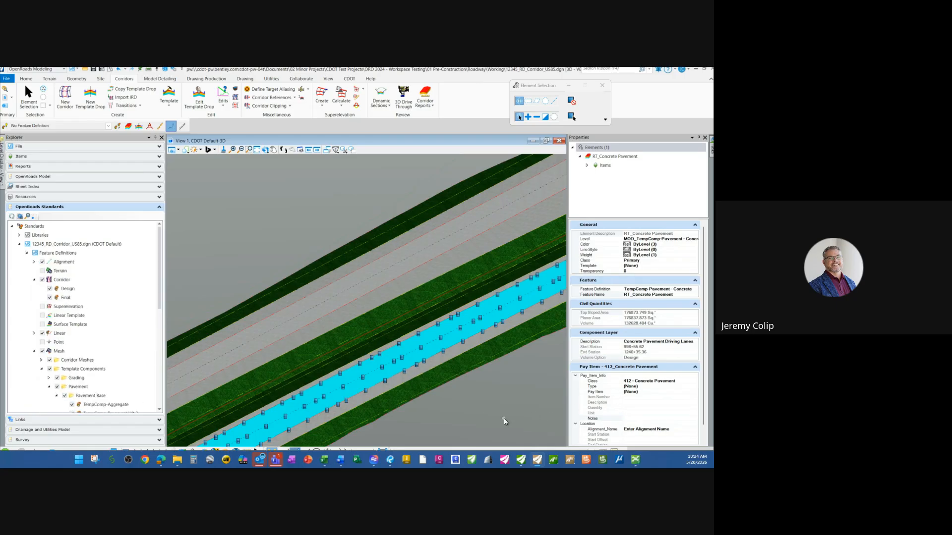
# Open the TempComp-Pavement - Concrete feature definition for editing, move its window clear, and review the pay items available under Items Attached
pyautogui.scroll(-4, 117, 347)
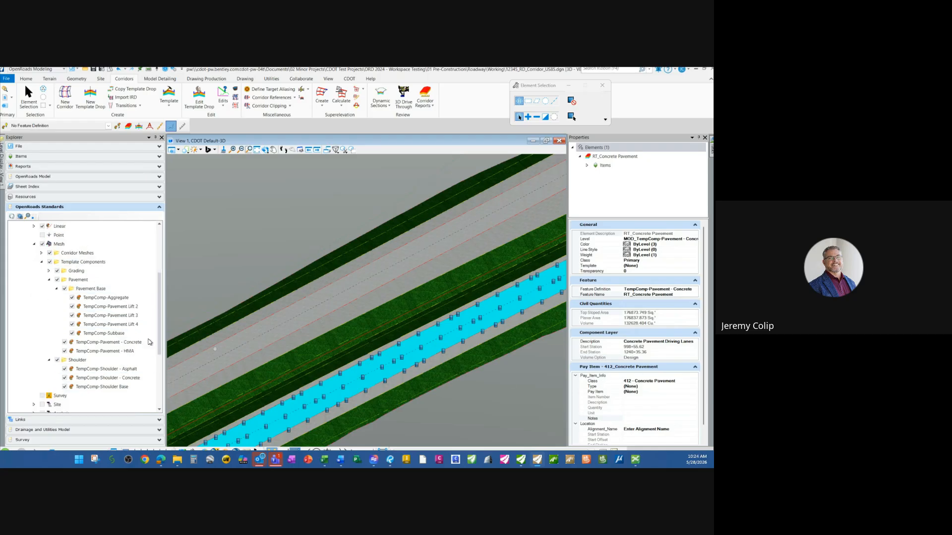
pyautogui.click(111, 343)
pyautogui.rightClick(112, 345)
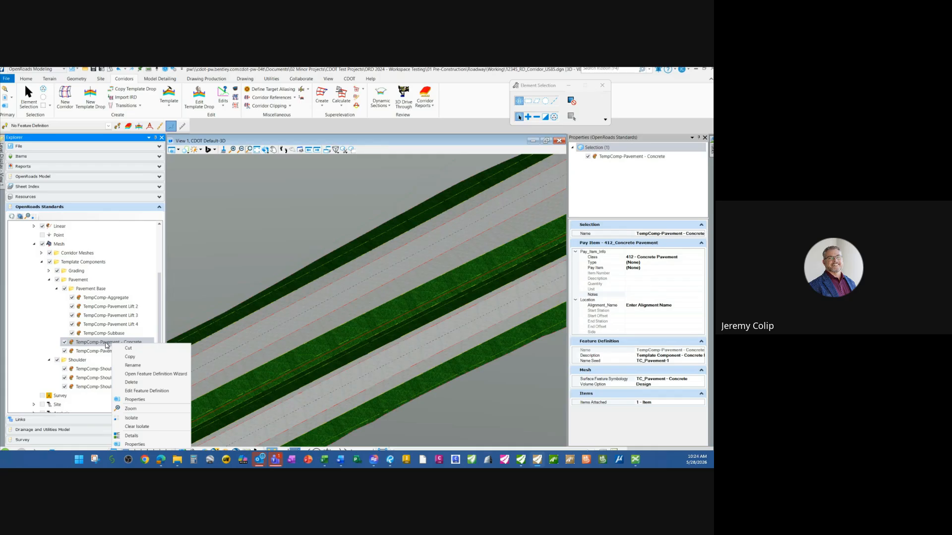
pyautogui.click(133, 391)
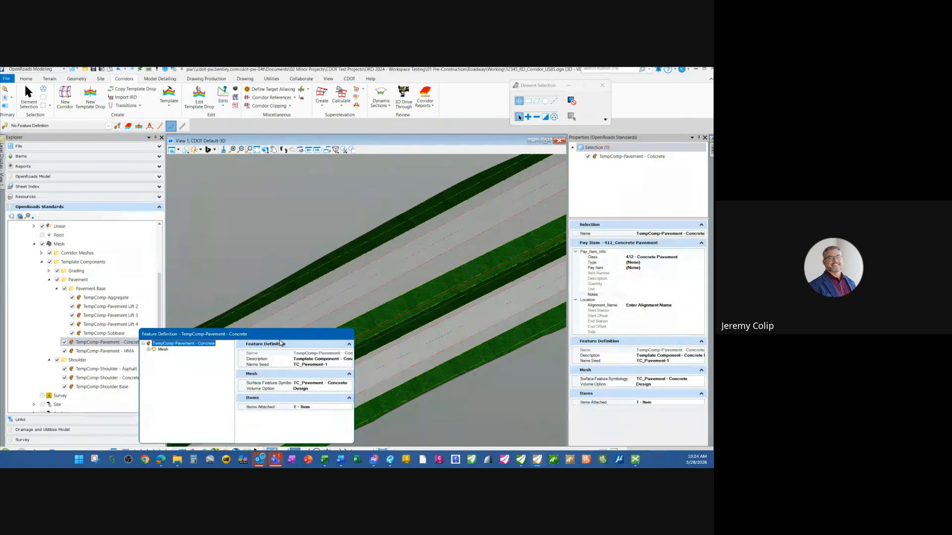
pyautogui.moveTo(286, 335); pyautogui.dragTo(318, 150)
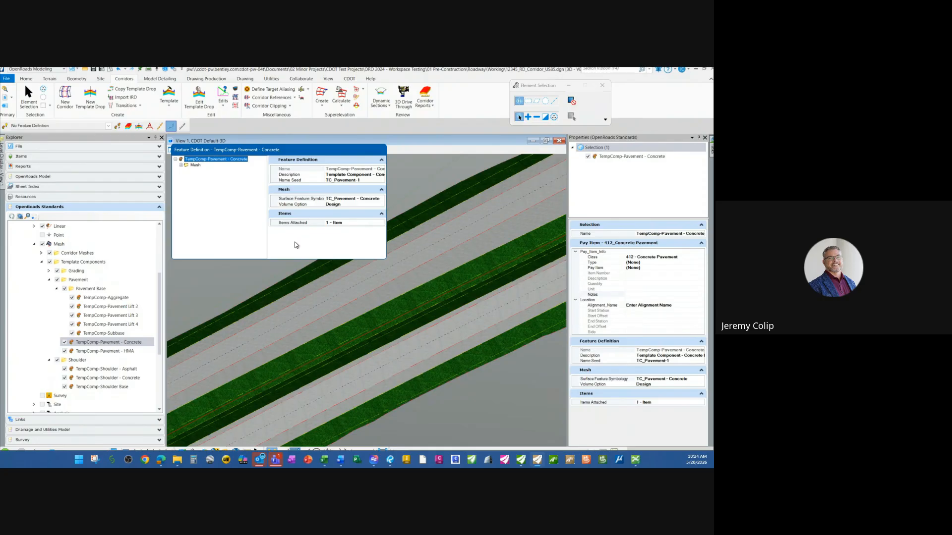
pyautogui.click(362, 224)
pyautogui.click(381, 224)
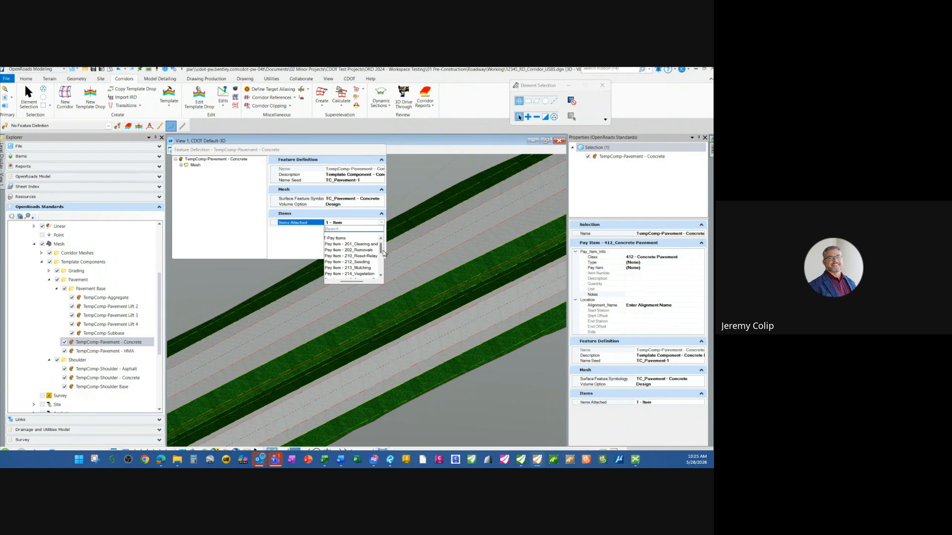
pyautogui.click(658, 374)
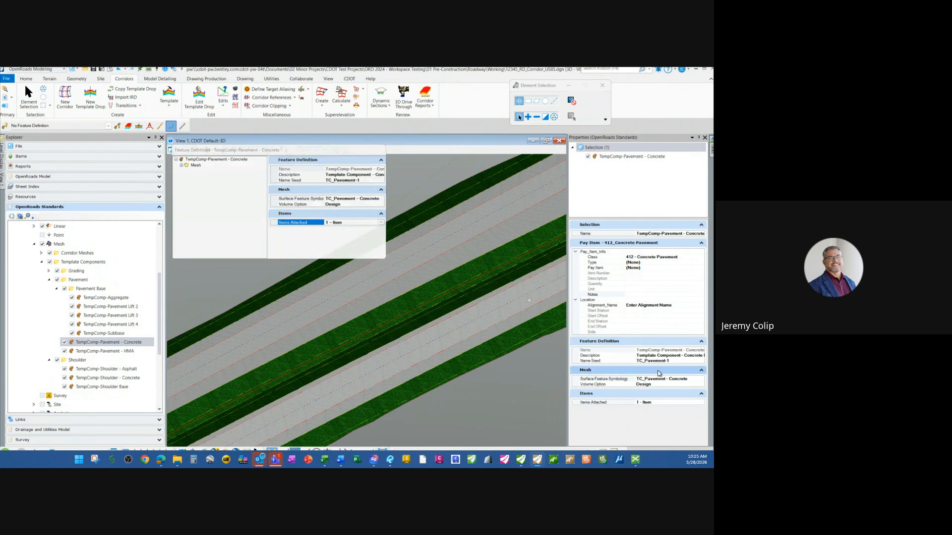
# Select the concrete pavement mesh of the lower roadway and choose a Type for its 412_Concrete Pavement pay item
pyautogui.click(386, 371)
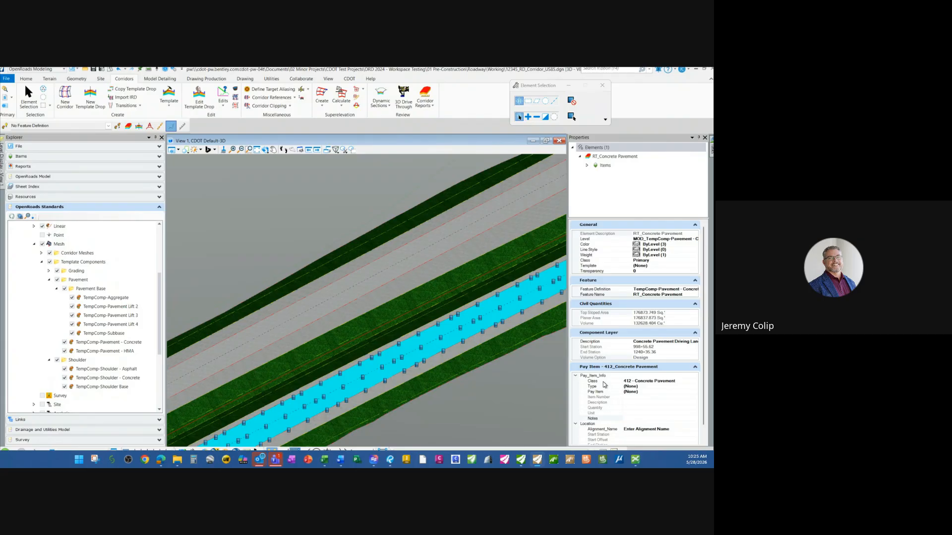
pyautogui.click(673, 385)
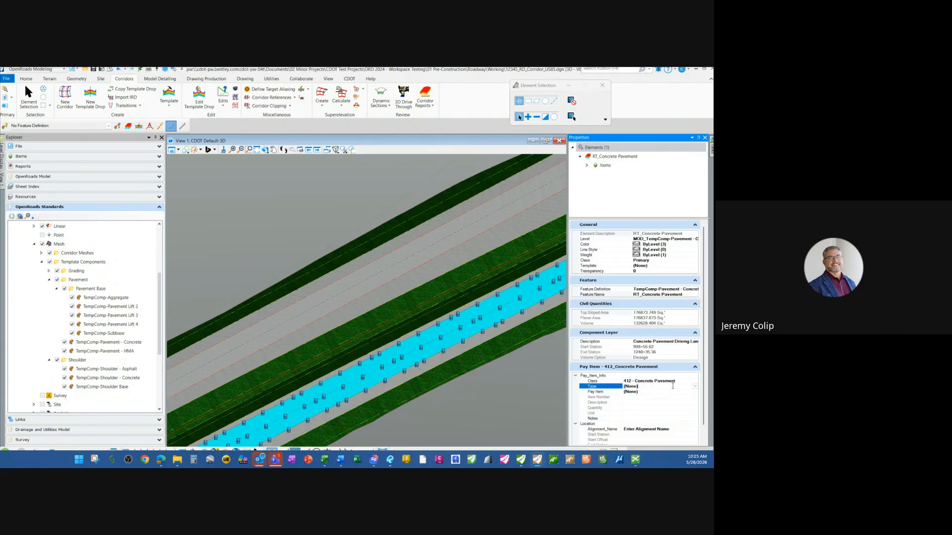
pyautogui.click(694, 387)
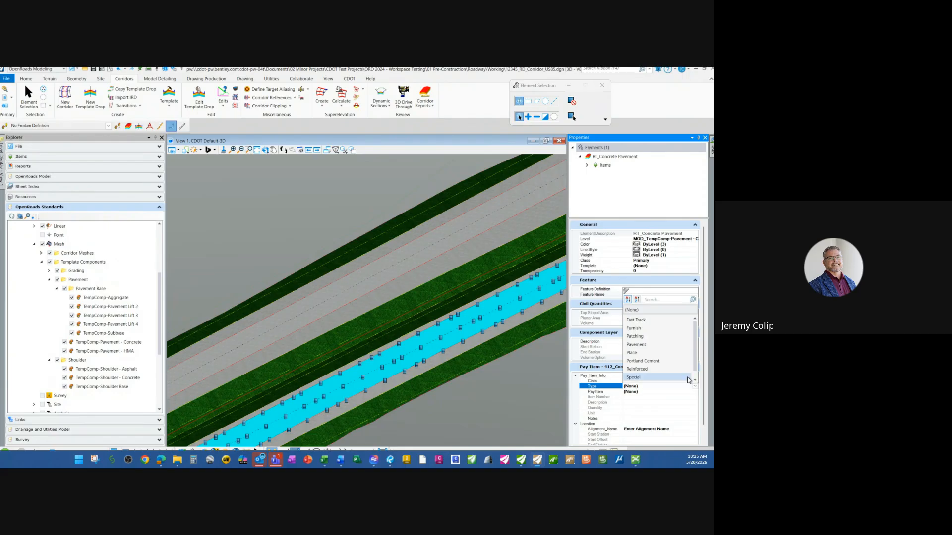
pyautogui.scroll(-1, 663, 348)
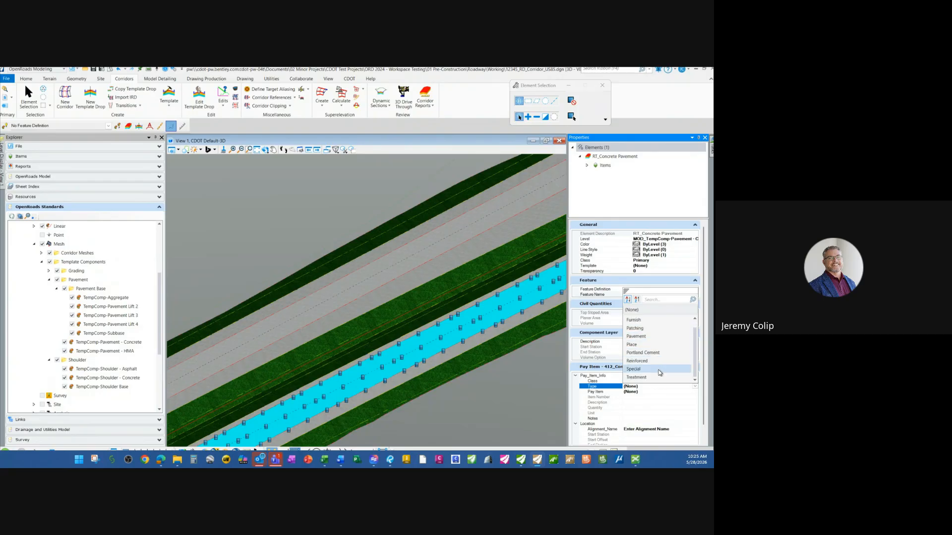
pyautogui.scroll(1, 657, 334)
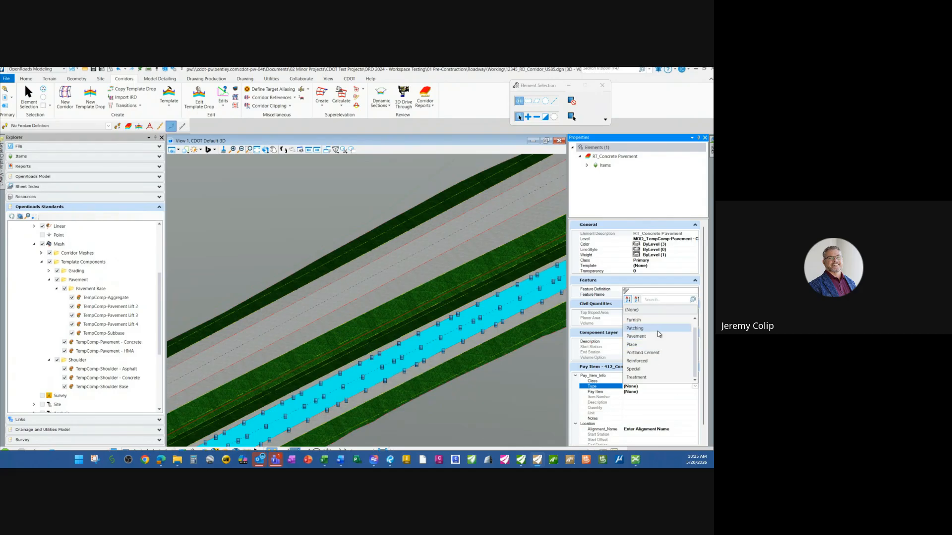
pyautogui.click(654, 345)
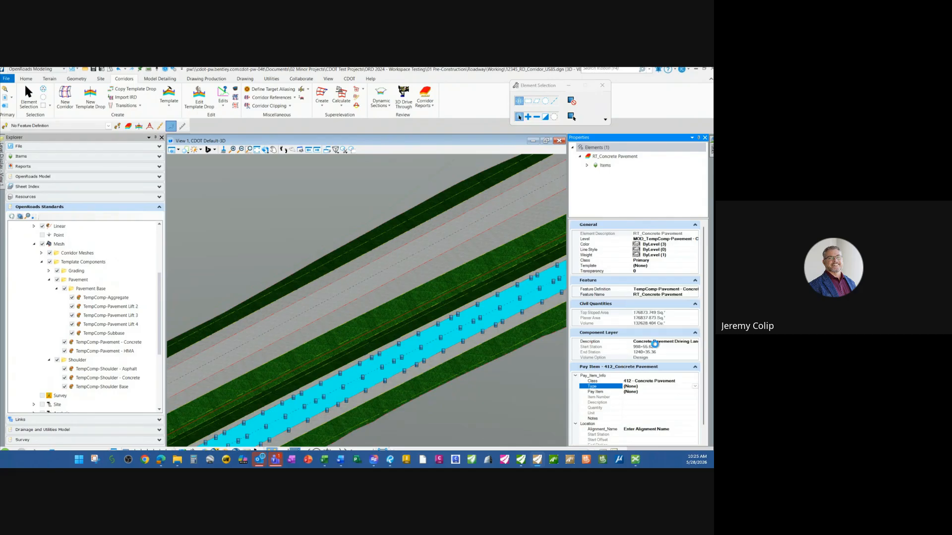
# Set the Pay Item of the selected concrete pavement mesh to 412-01000 - Concrete Pavement (10 Inch)
pyautogui.click(653, 394)
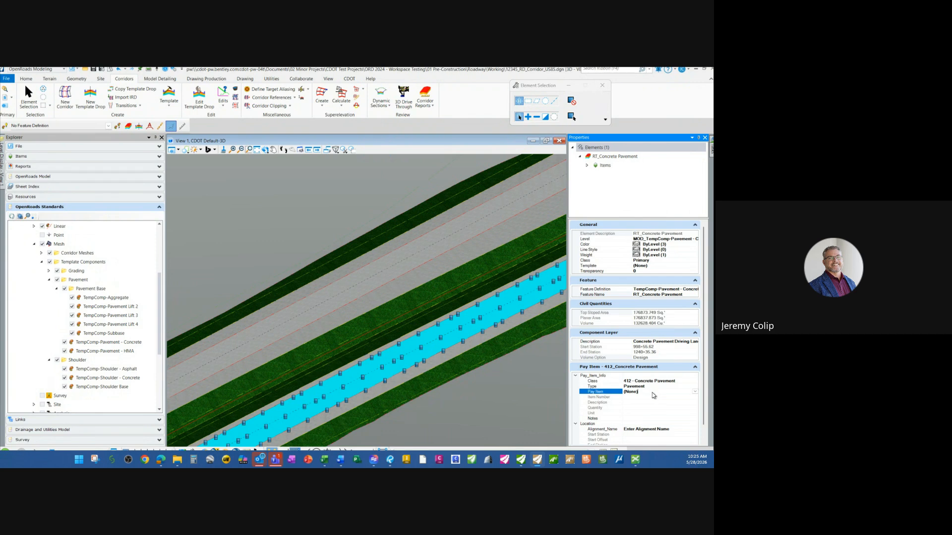
pyautogui.click(695, 392)
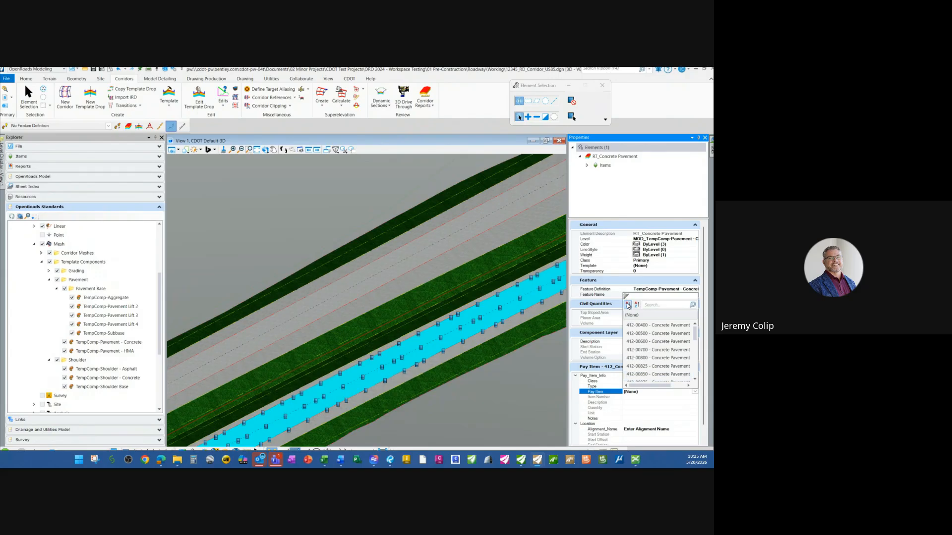
pyautogui.moveTo(626, 297); pyautogui.dragTo(511, 238)
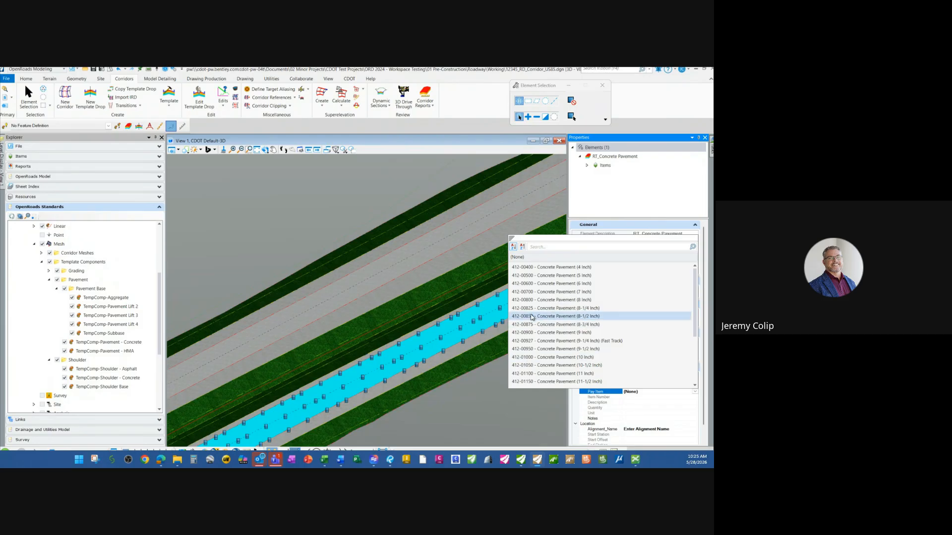
pyautogui.scroll(-3, 532, 316)
pyautogui.scroll(3, 533, 317)
pyautogui.click(562, 356)
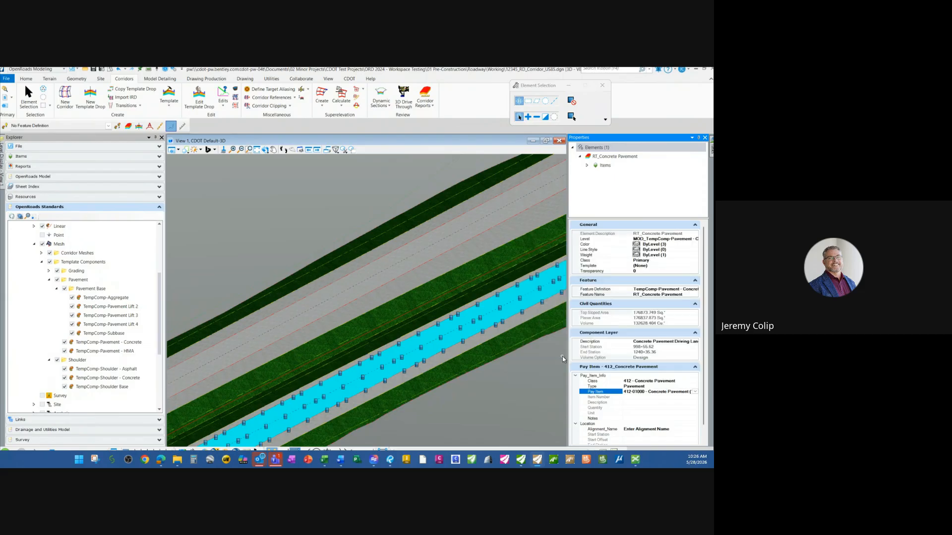
pyautogui.click(630, 408)
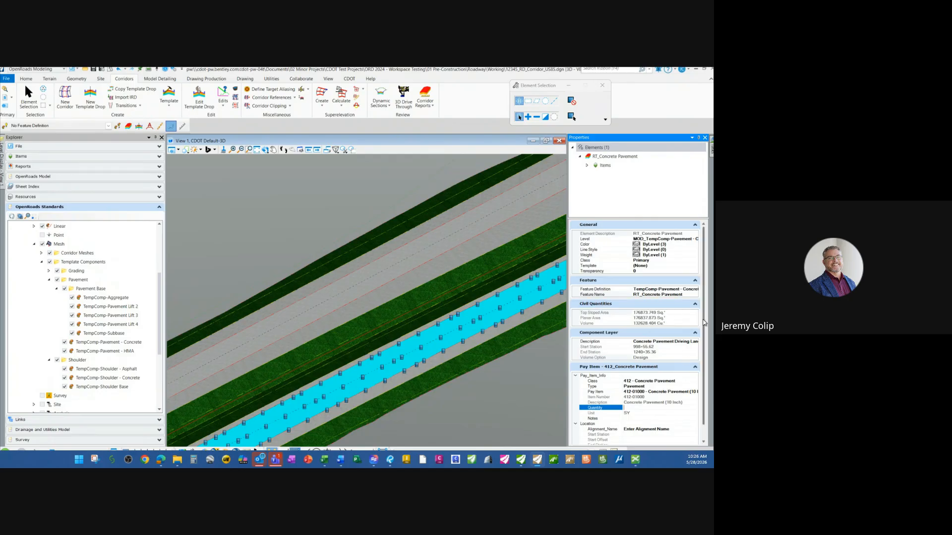
# Set the Alignment_Name in the concrete pavement pay item's location data to US85-NB
pyautogui.scroll(-1, 704, 305)
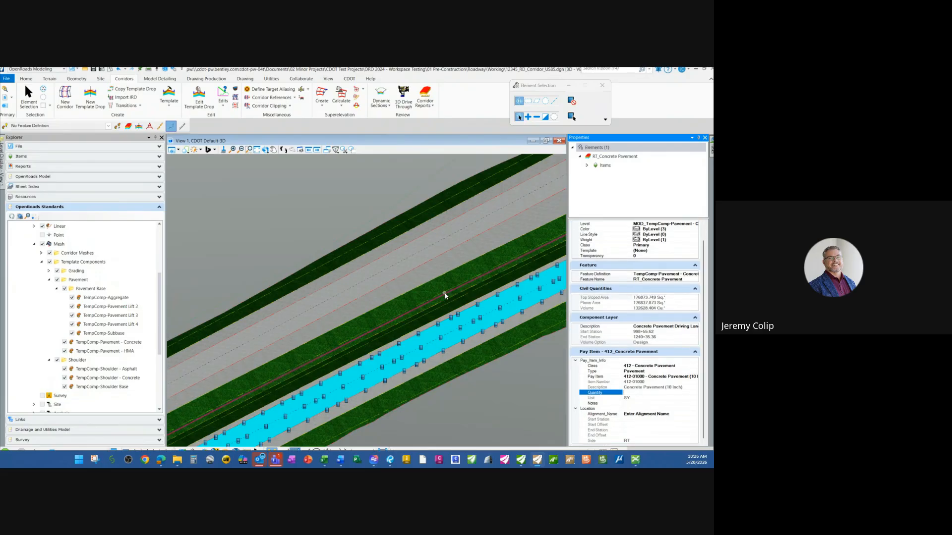
pyautogui.moveTo(445, 296)
pyautogui.click(679, 413)
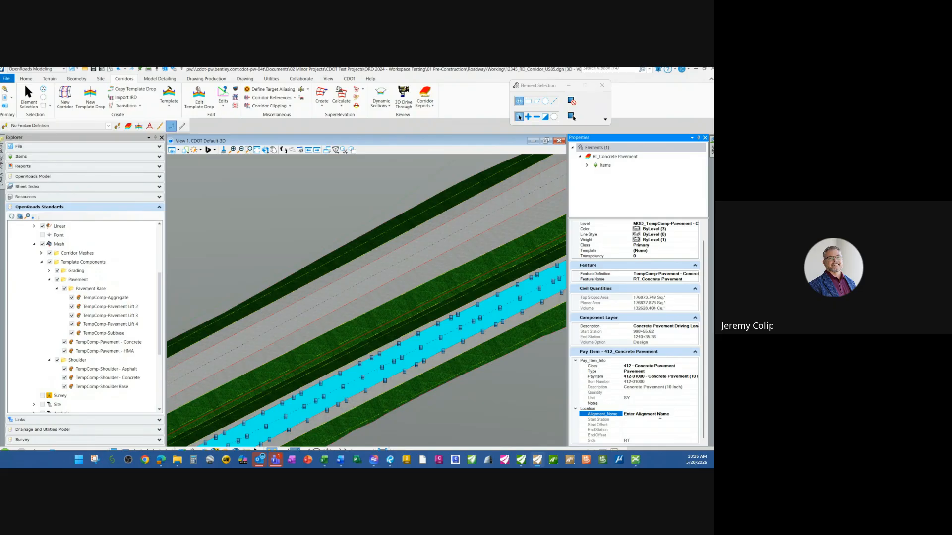
pyautogui.moveTo(677, 415); pyautogui.dragTo(611, 419)
pyautogui.write('US85-NB')
pyautogui.press('Return')
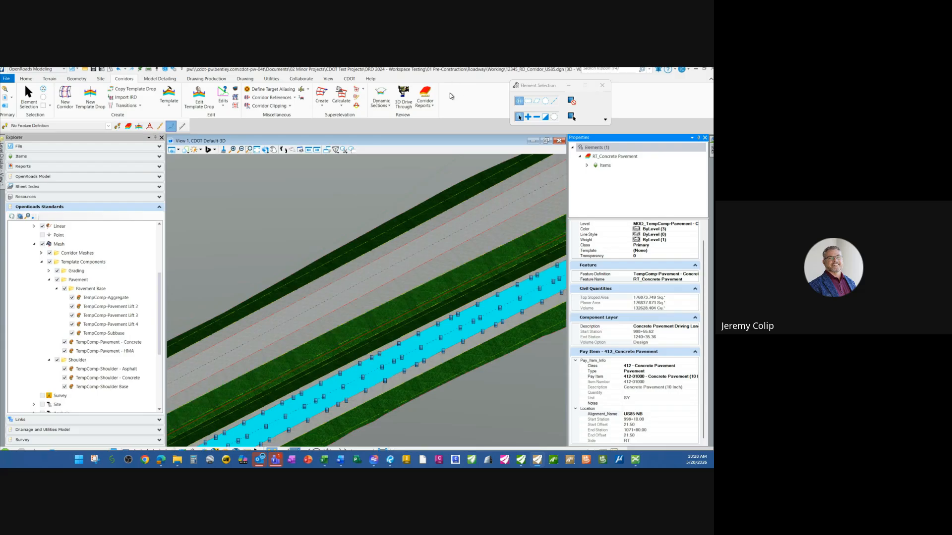
# Inspect the properties of the TempComp-Pavement - Concrete feature definition and the grass slope mesh beside the lower roadway, and clear the selection
pyautogui.click(432, 353)
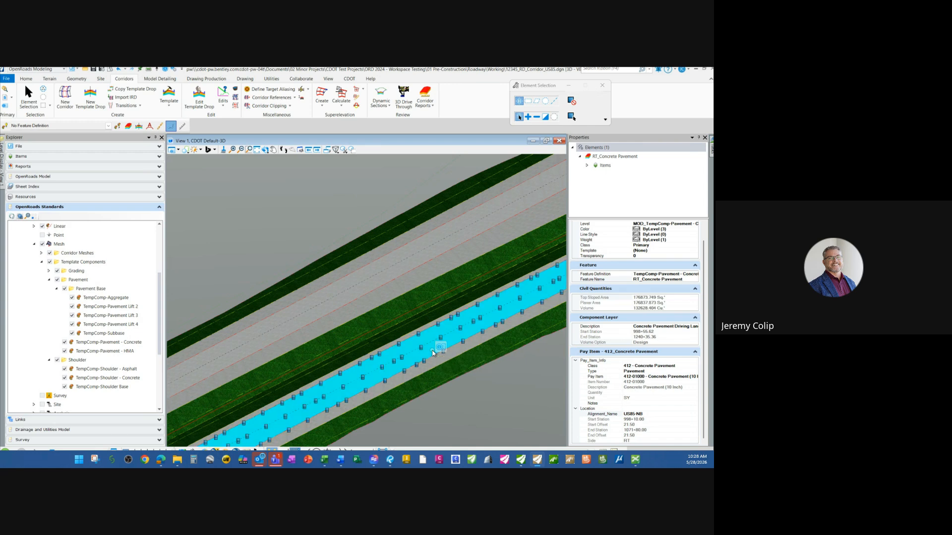
pyautogui.click(477, 418)
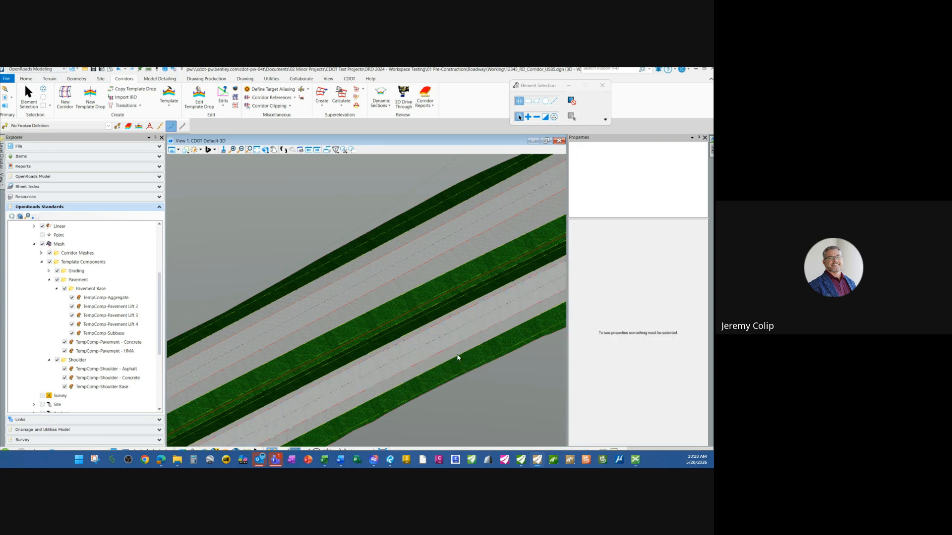
pyautogui.click(133, 344)
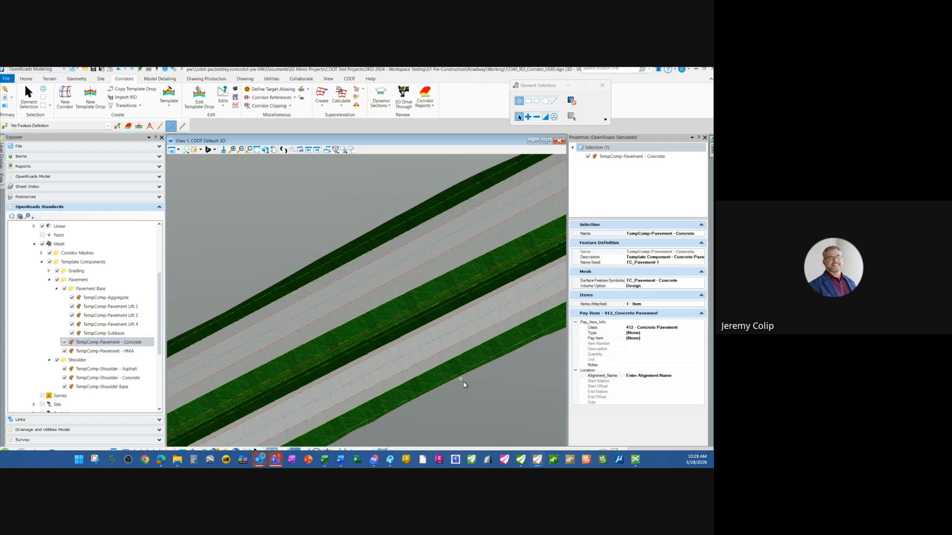
pyautogui.click(497, 346)
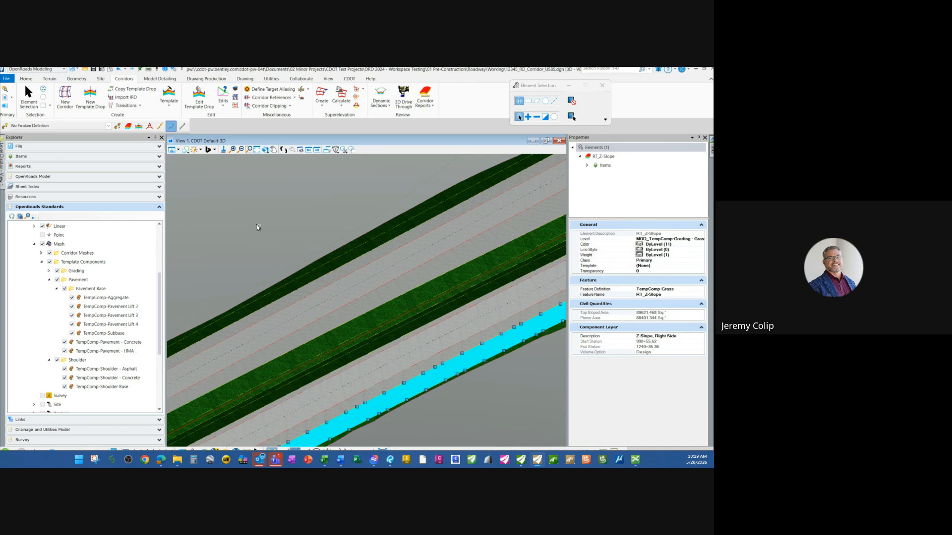
pyautogui.click(464, 391)
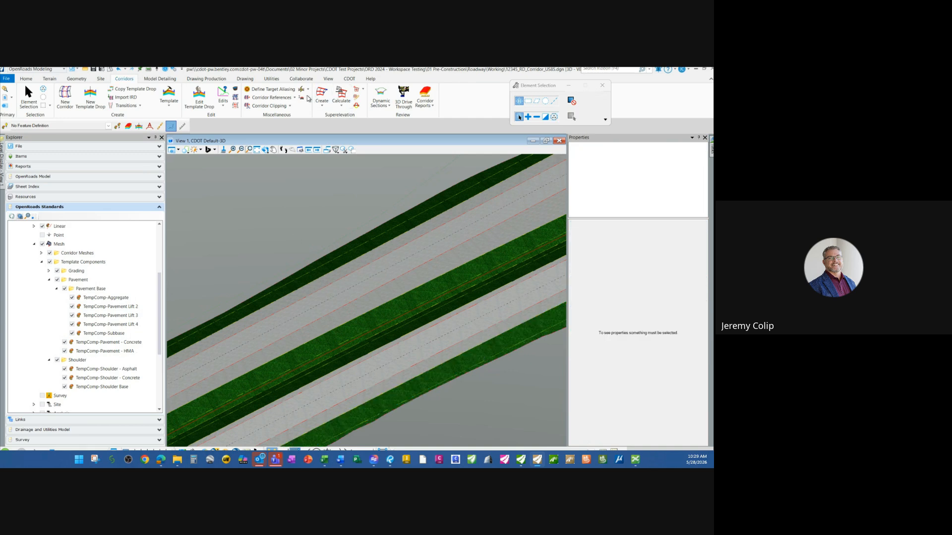
# Start Attach Item, reposition and widen its window, and choose Pay Item - 212_Seeding from the CDOT-Pay Items
pyautogui.click(268, 78)
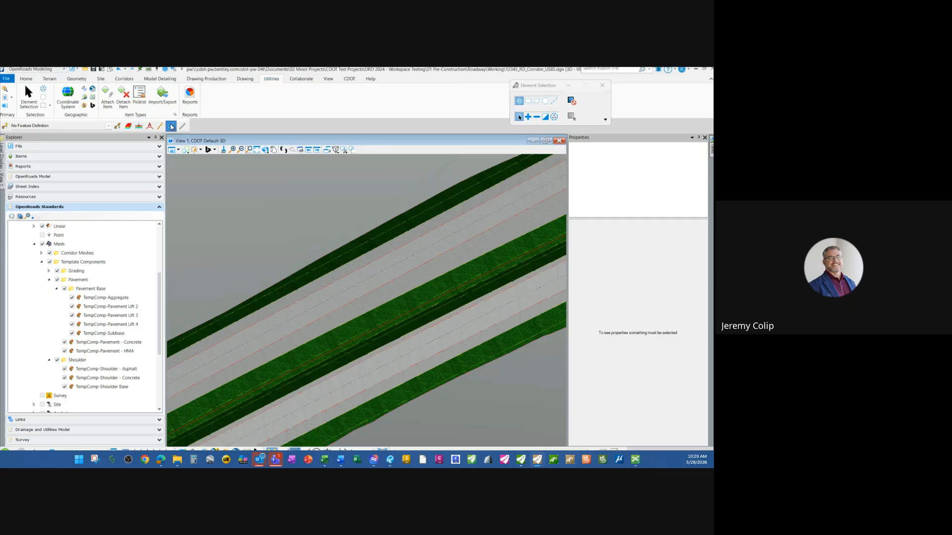
pyautogui.click(108, 102)
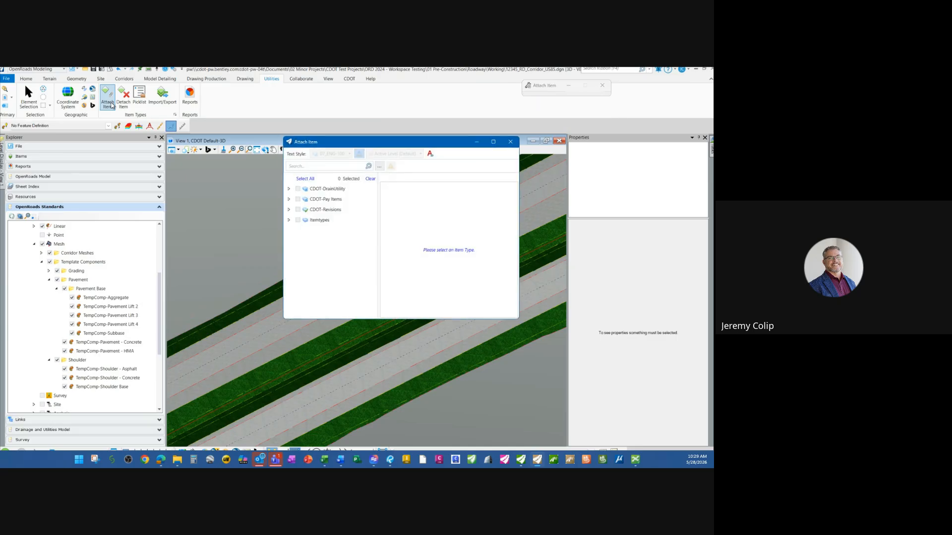
pyautogui.moveTo(411, 142); pyautogui.dragTo(249, 122)
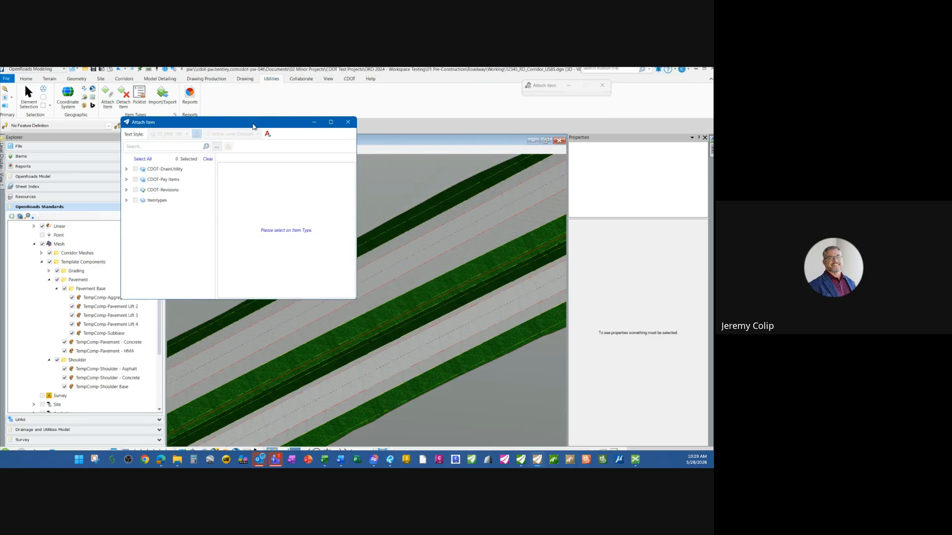
pyautogui.moveTo(357, 298); pyautogui.dragTo(403, 300)
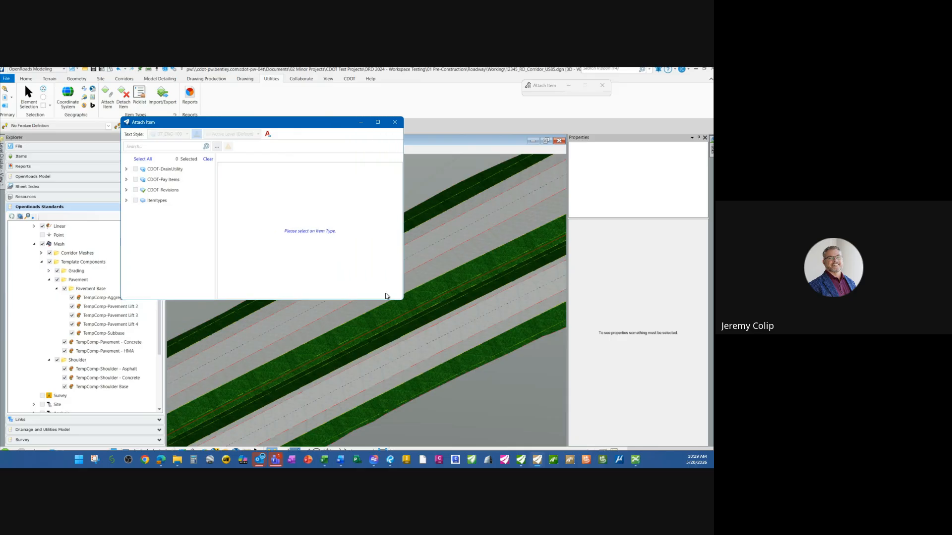
pyautogui.click(126, 180)
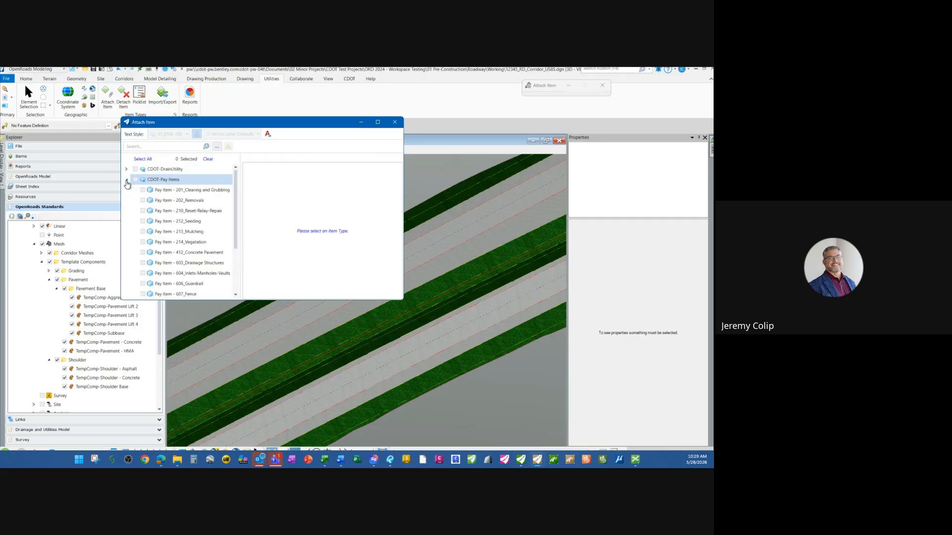
pyautogui.moveTo(237, 226)
pyautogui.mouseDown()
pyautogui.moveTo(233, 277)
pyautogui.moveTo(239, 230)
pyautogui.mouseUp()
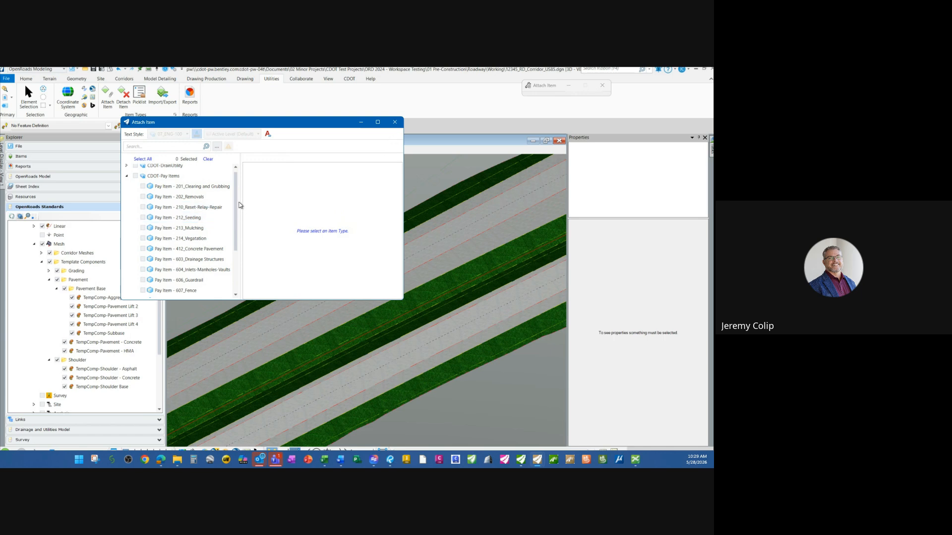
pyautogui.moveTo(237, 203)
pyautogui.mouseDown()
pyautogui.moveTo(236, 222)
pyautogui.moveTo(236, 203)
pyautogui.mouseUp()
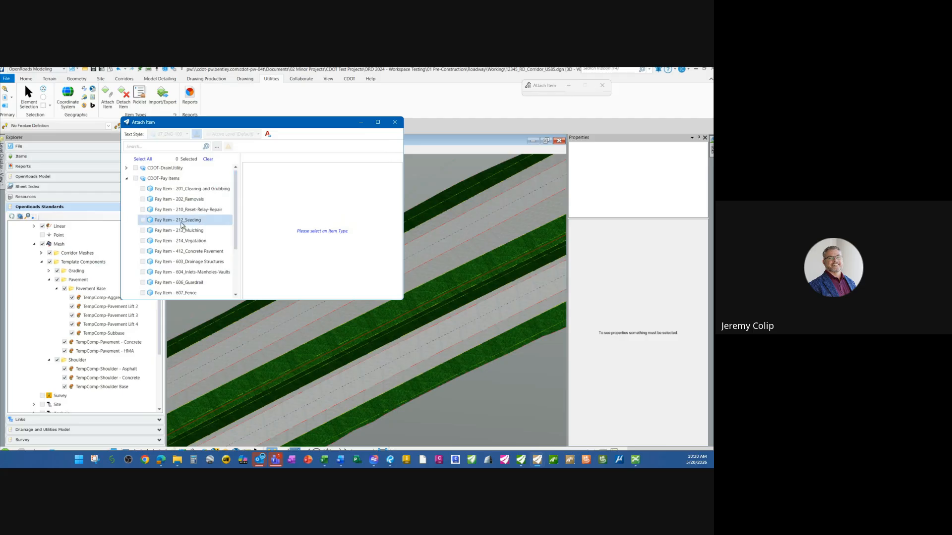
pyautogui.click(181, 220)
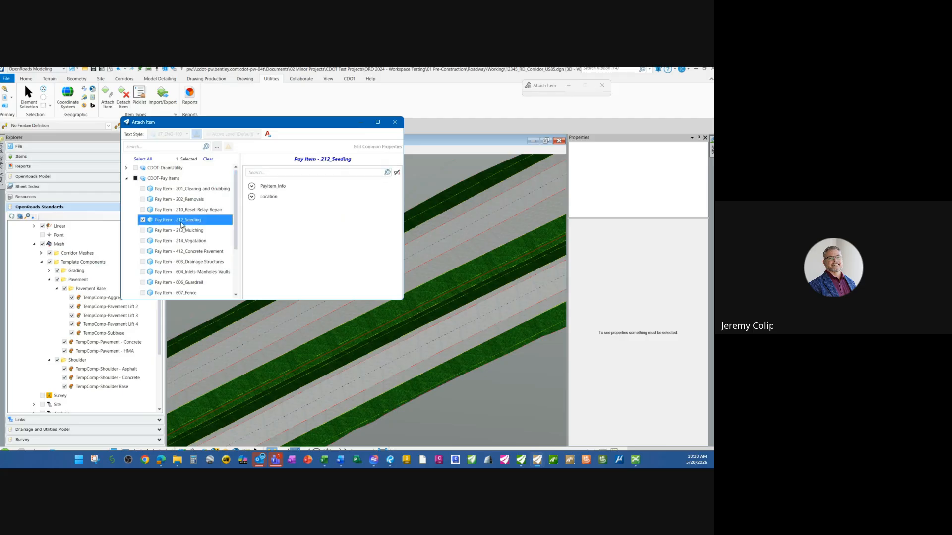
# Set the seeding item's AlignmentName to US85-NB and attach it to the grass slope mesh along the lower roadway's outer edge
pyautogui.click(252, 187)
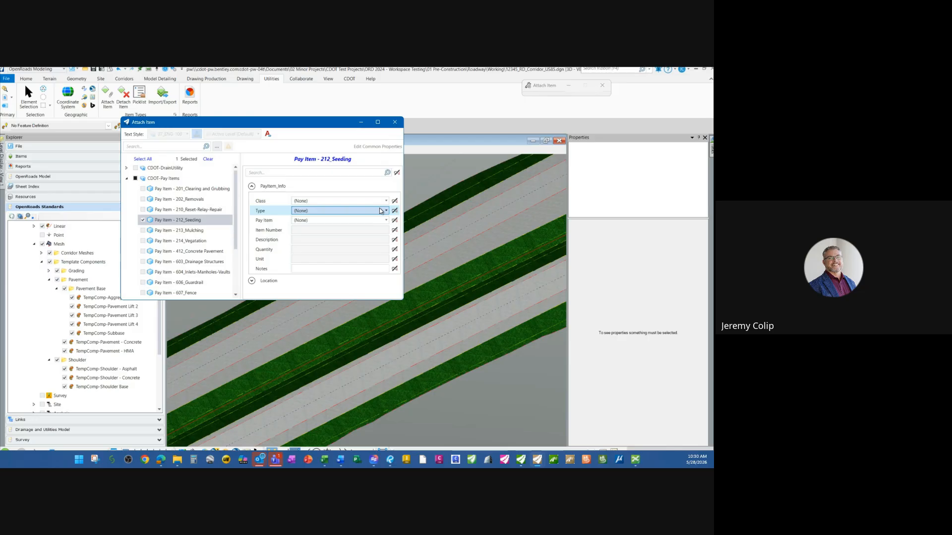
pyautogui.click(251, 187)
pyautogui.click(251, 197)
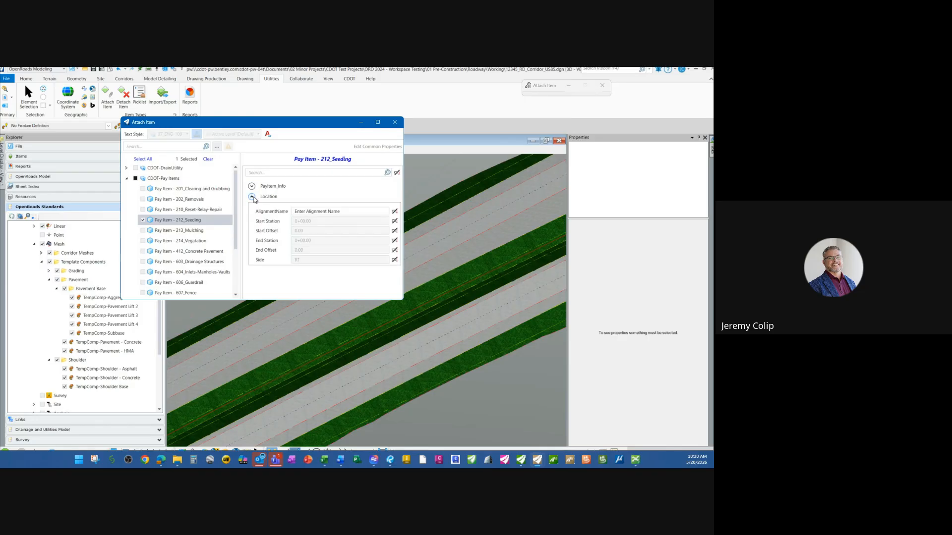
pyautogui.click(353, 211)
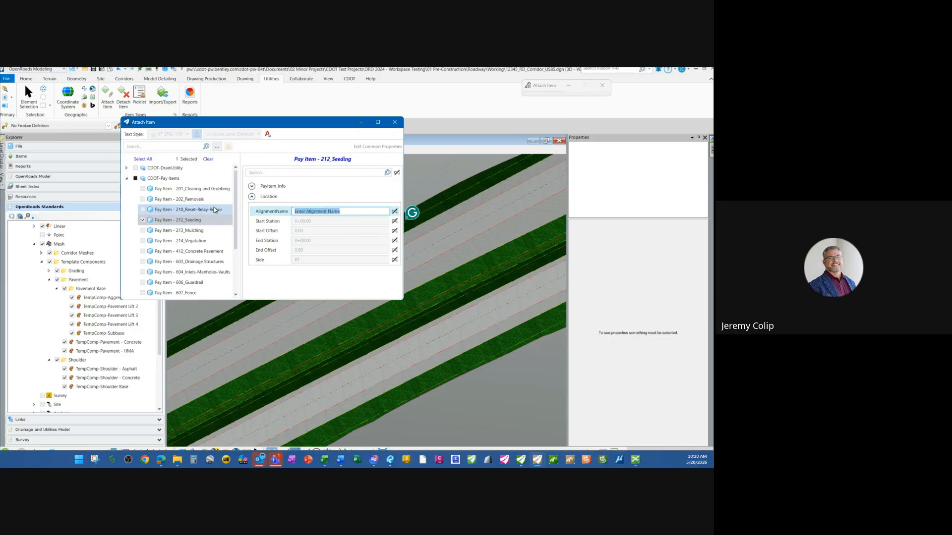
pyautogui.write('US')
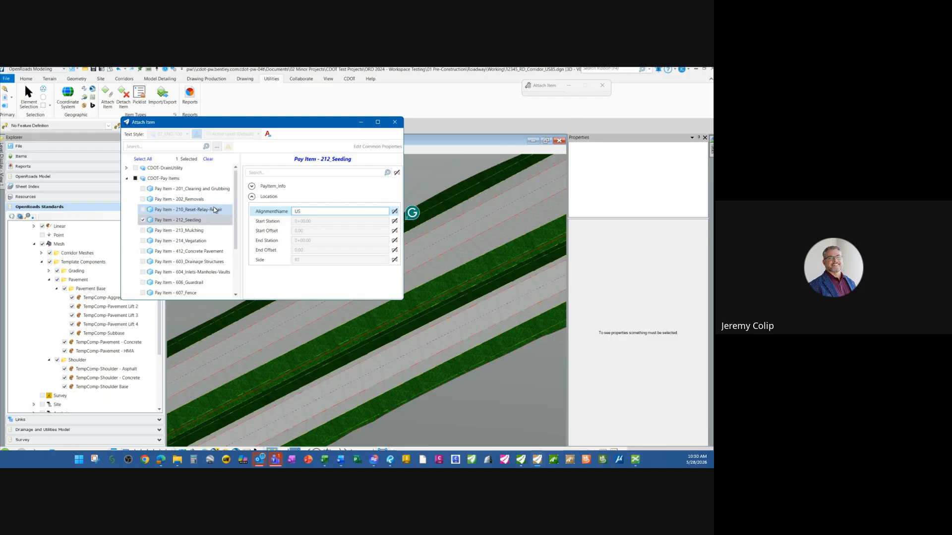
pyautogui.write('85-NB')
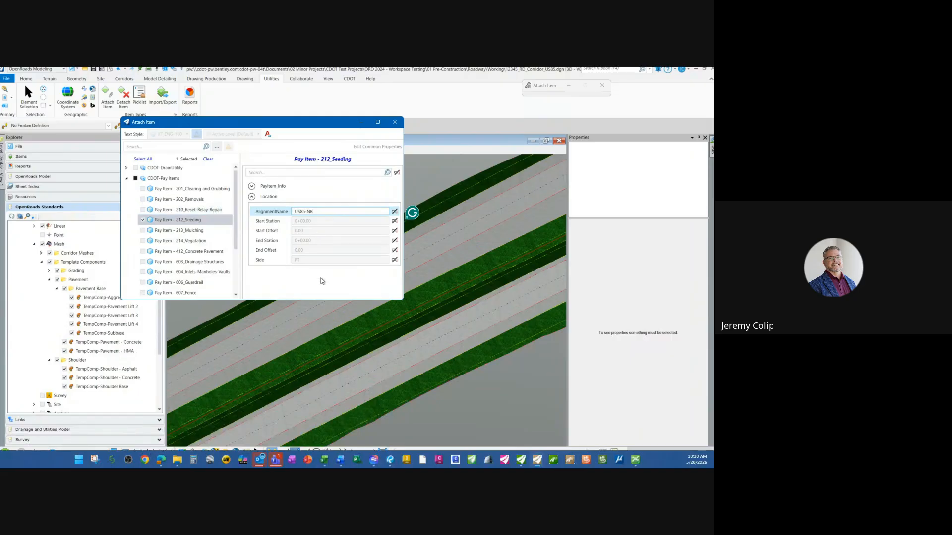
pyautogui.click(343, 240)
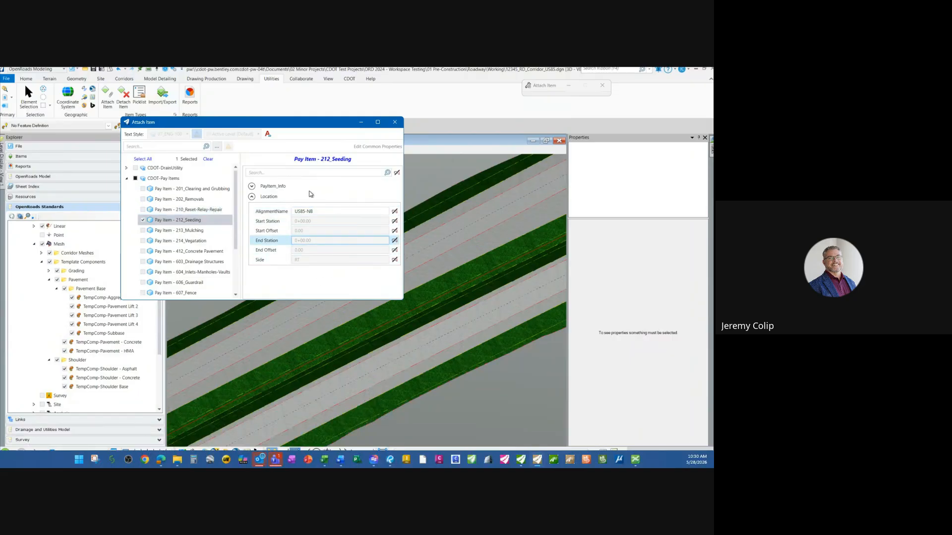
pyautogui.click(251, 197)
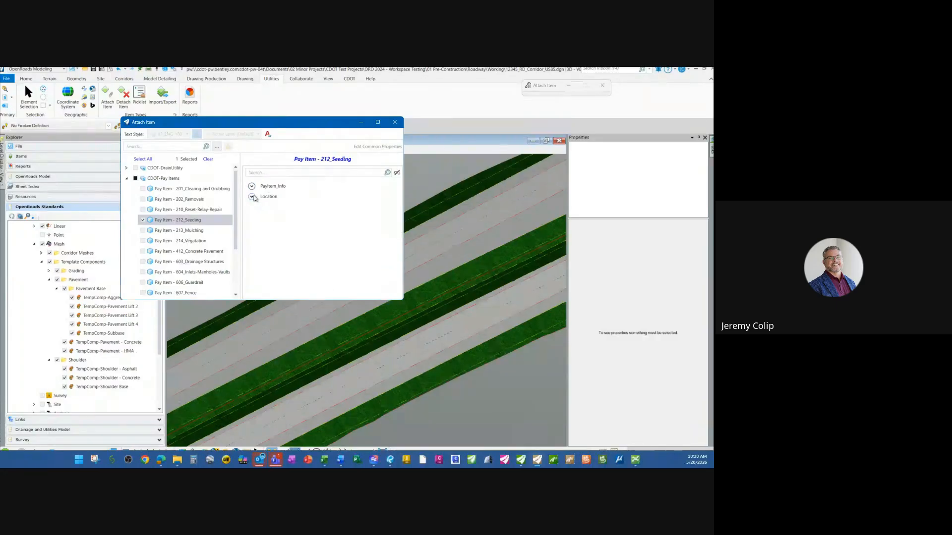
pyautogui.click(424, 384)
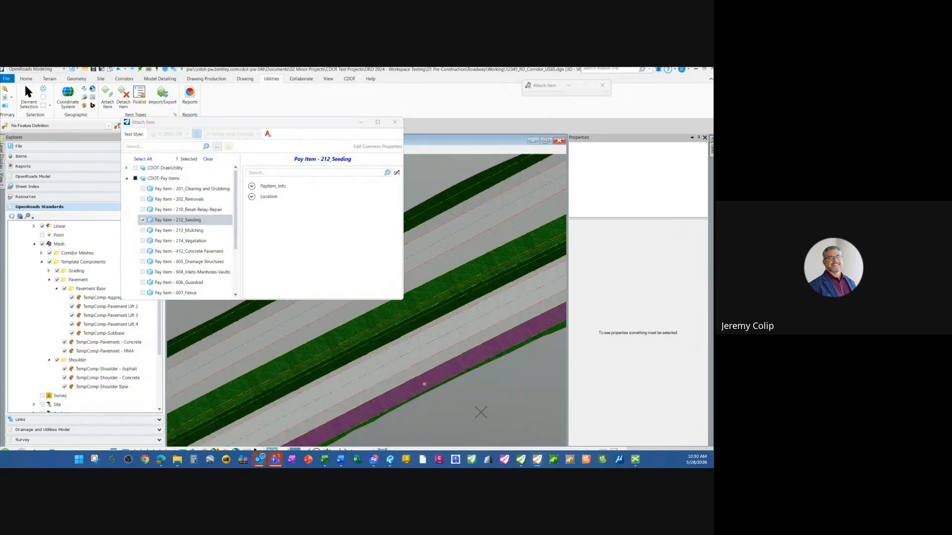
pyautogui.click(477, 398)
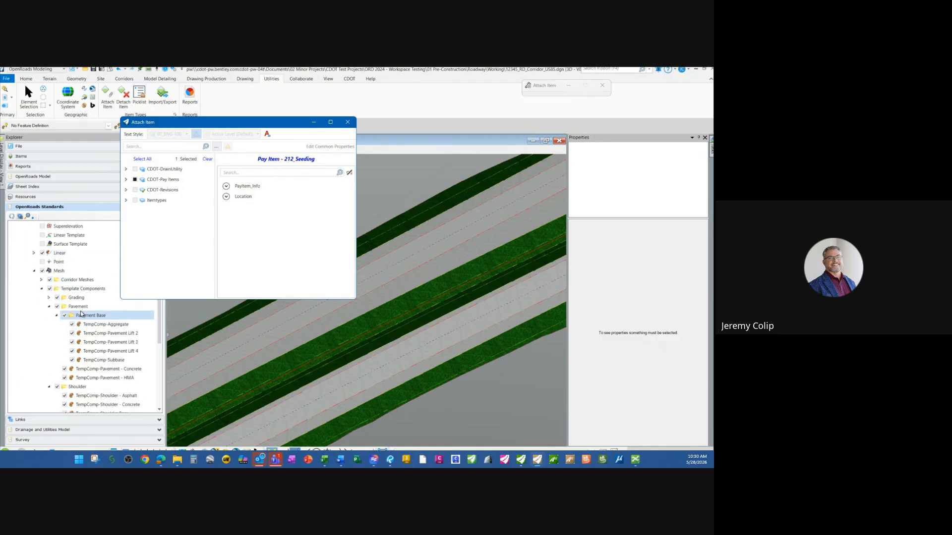
# Examine the Grading template components and the items attached to the TempComp-Grass feature definition, moving the Attach Item window clear
pyautogui.scroll(-1, 106, 311)
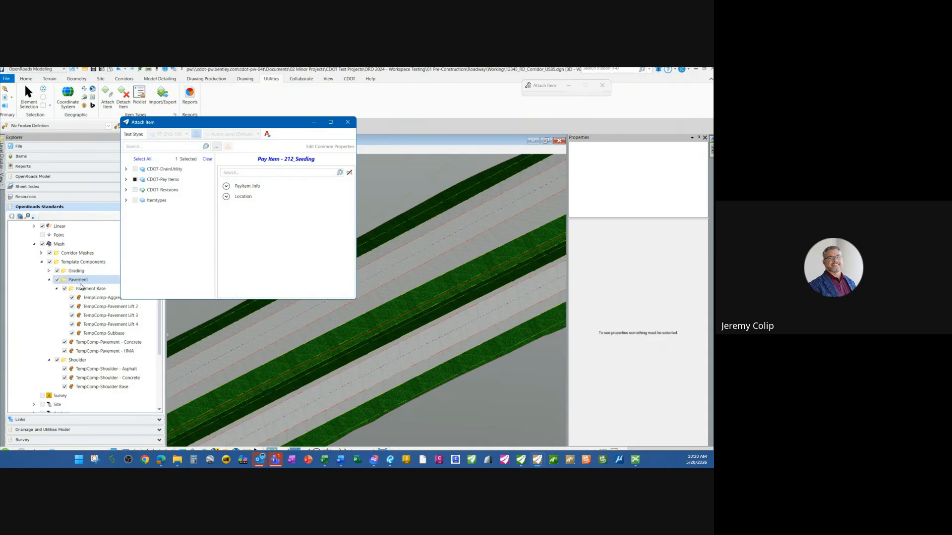
pyautogui.click(48, 271)
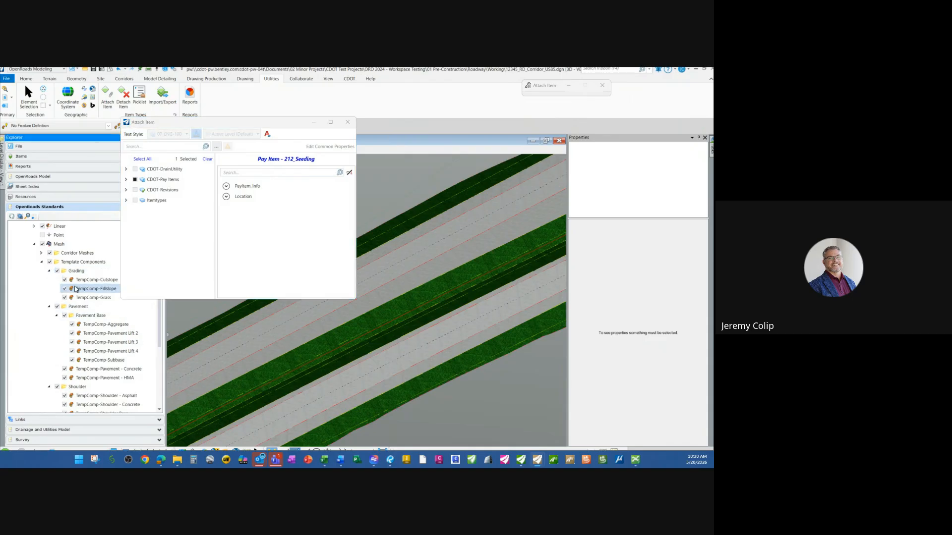
pyautogui.click(99, 298)
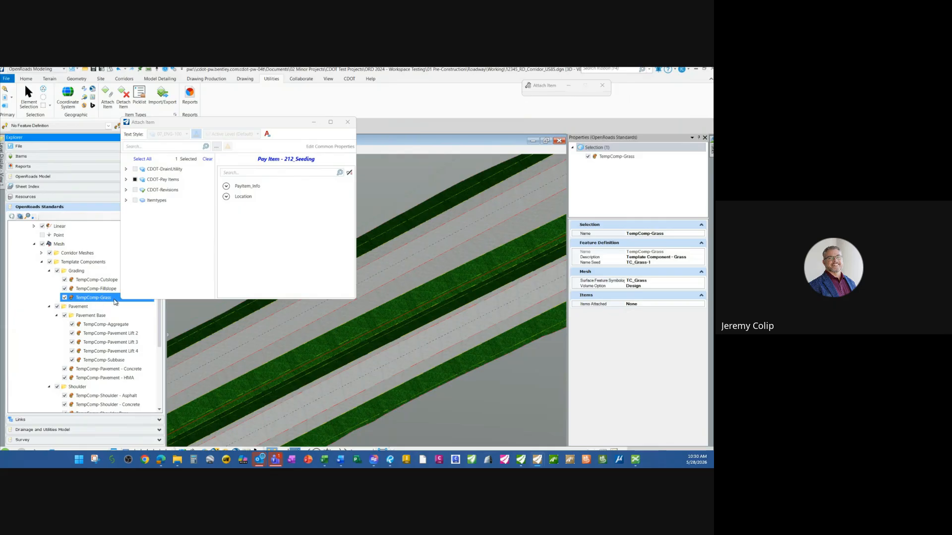
pyautogui.moveTo(209, 125); pyautogui.dragTo(273, 121)
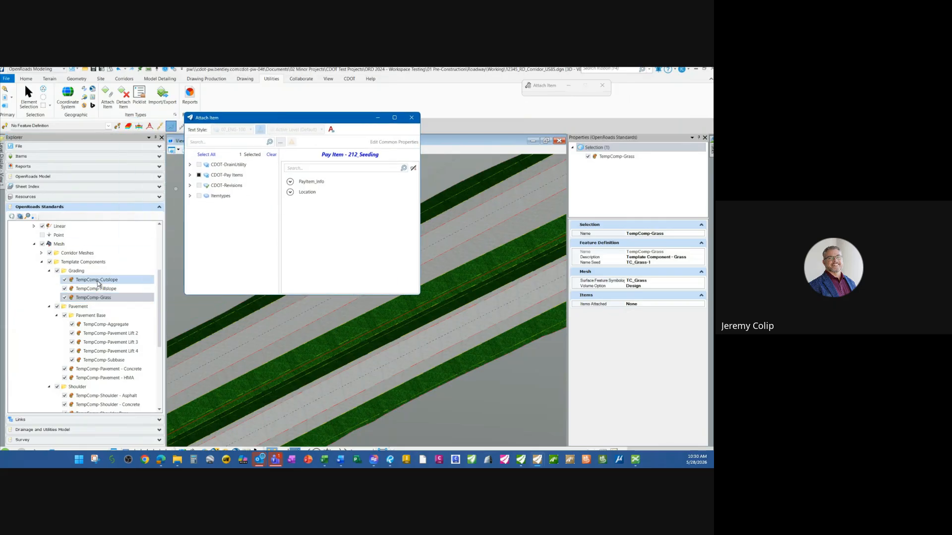
pyautogui.click(43, 265)
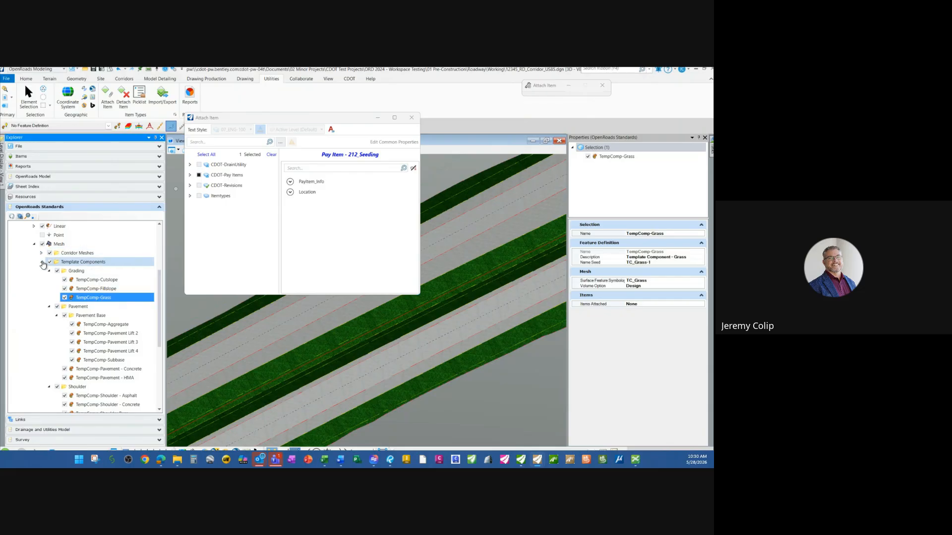
# Expand the Corridor Meshes and Template Components folders within the Mesh feature definitions
pyautogui.click(48, 276)
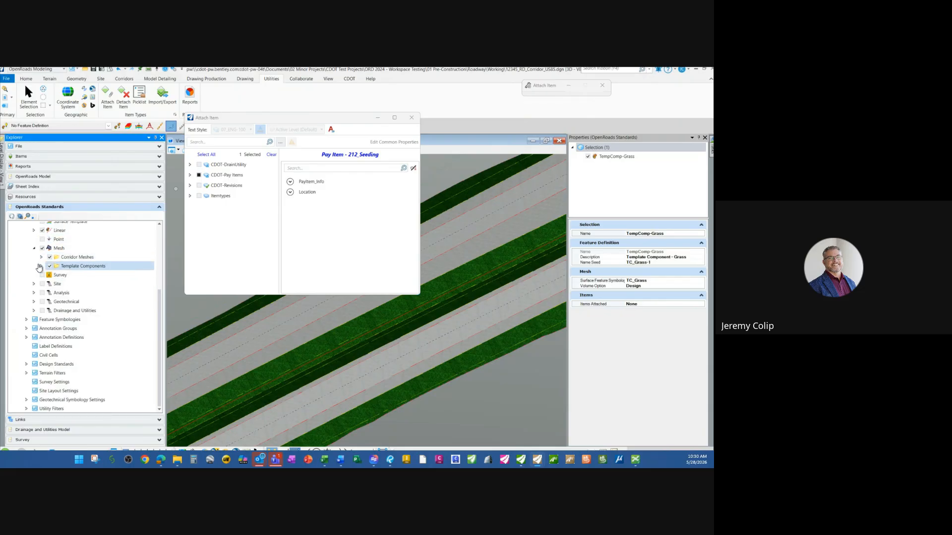
pyautogui.click(42, 256)
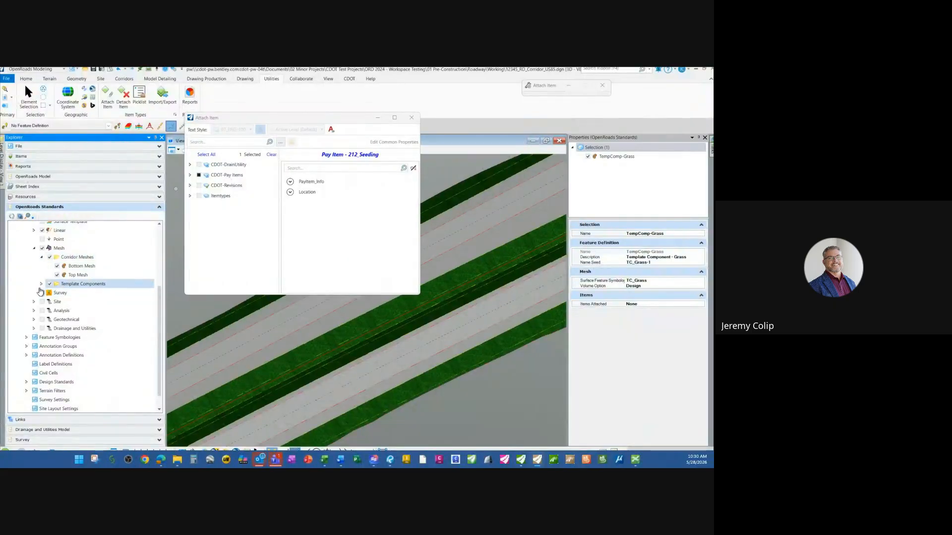
pyautogui.click(42, 283)
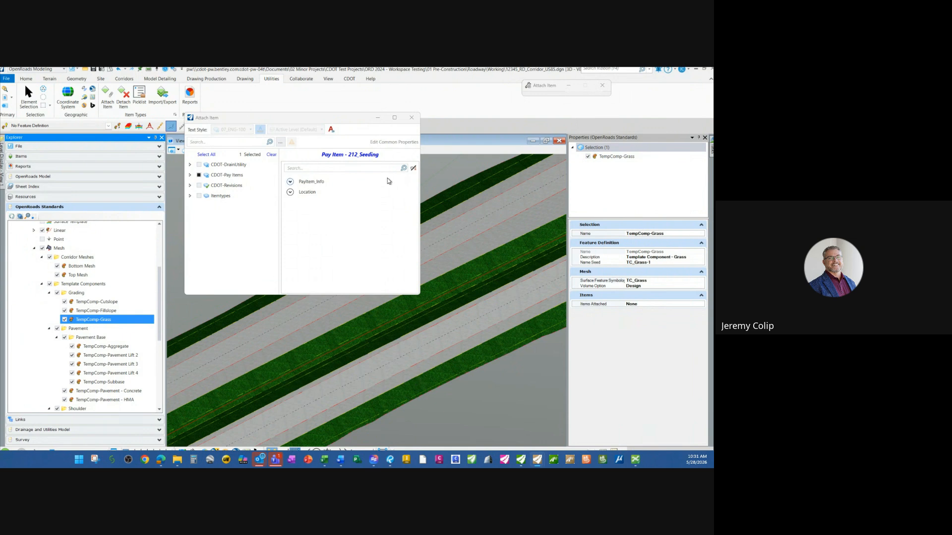
# Close the Attach Item window and check the grass slope mesh's properties against the items attached to the TempComp-Grass feature definition
pyautogui.click(414, 117)
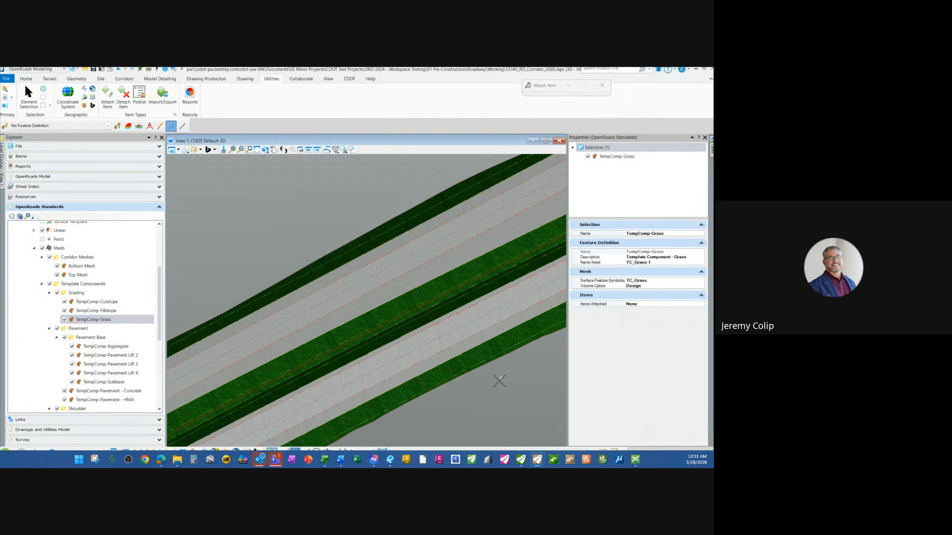
pyautogui.click(493, 354)
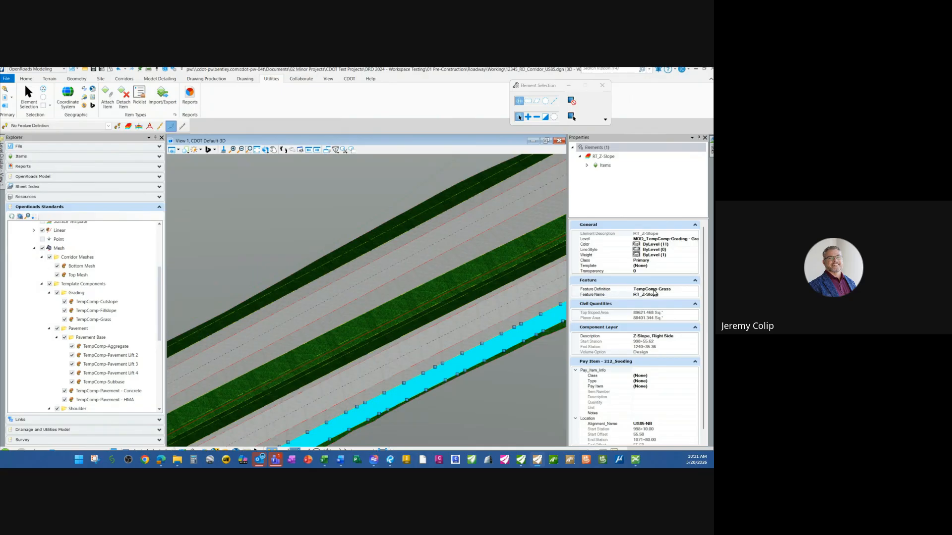
pyautogui.click(106, 322)
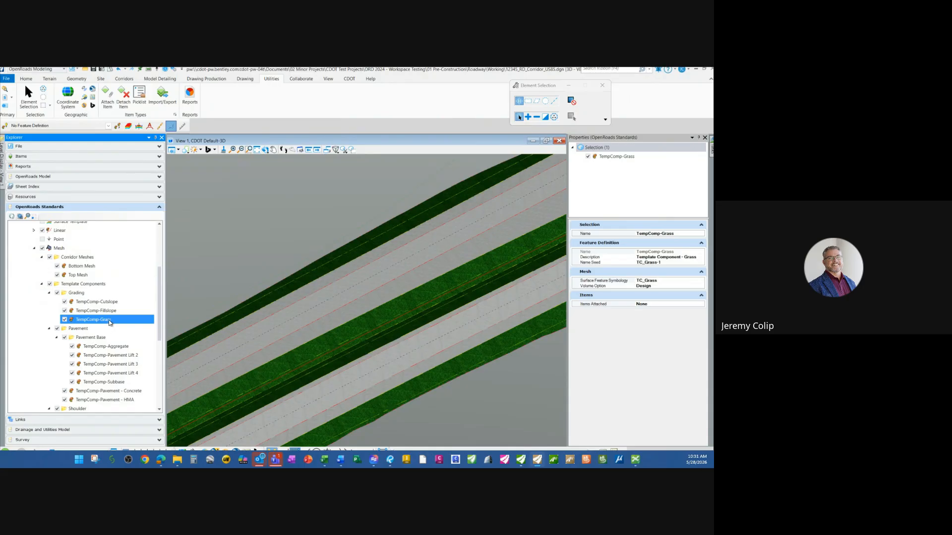
pyautogui.rightClick(110, 323)
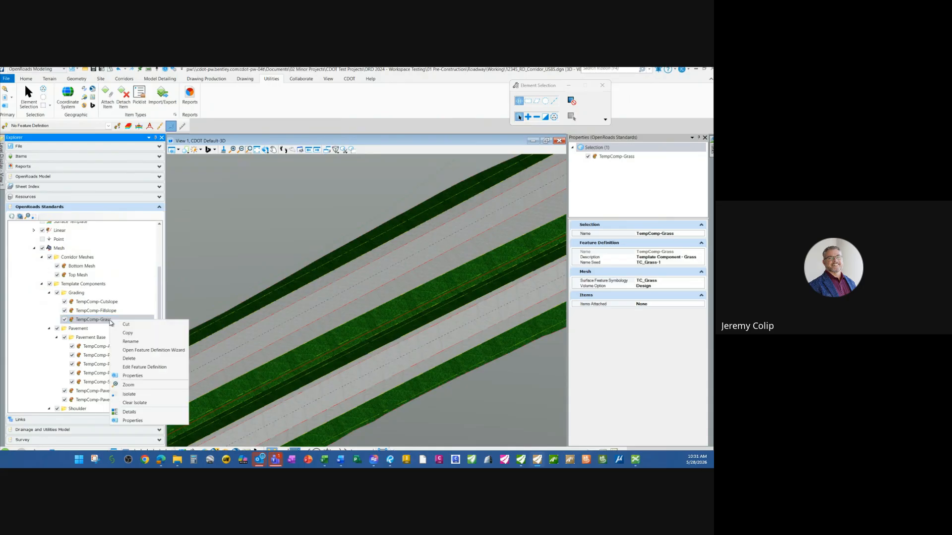
pyautogui.click(609, 341)
pyautogui.click(659, 303)
pyautogui.click(701, 305)
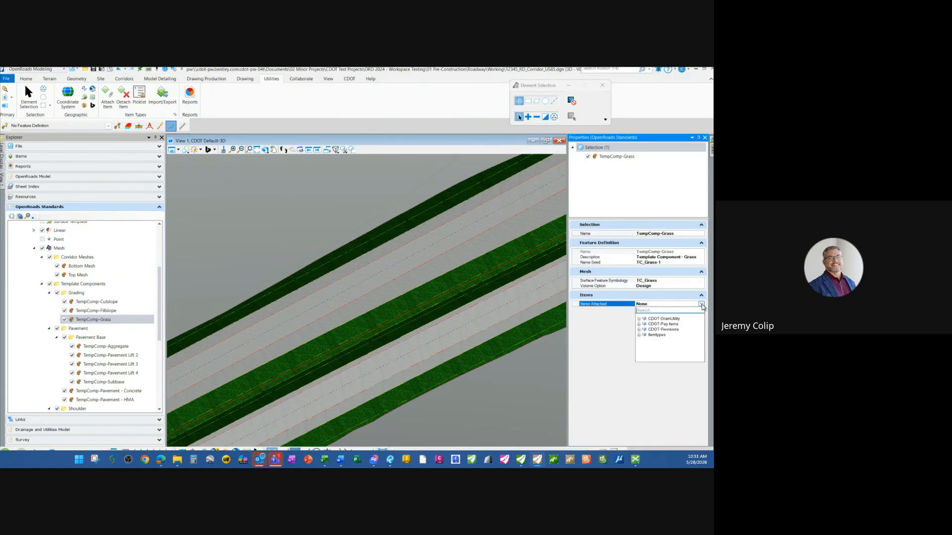
pyautogui.press('Escape')
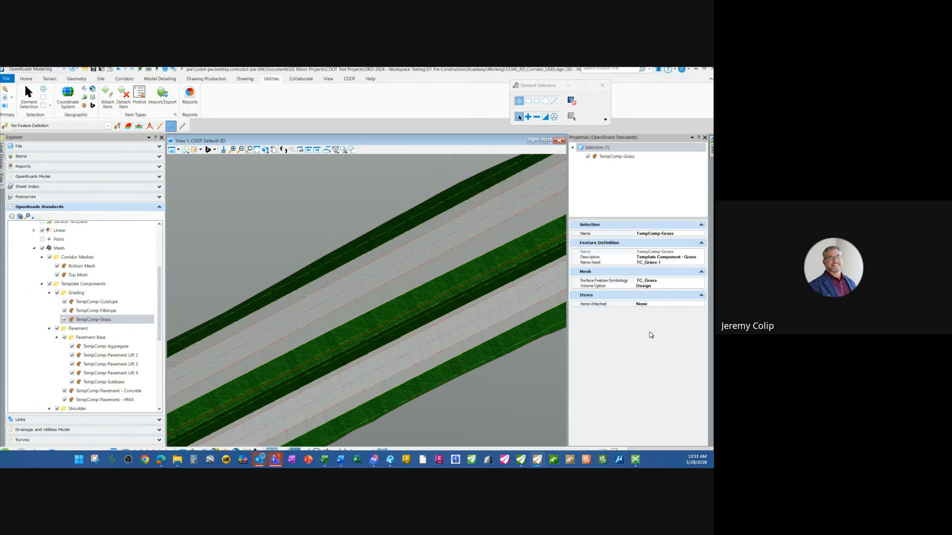
# Attach Pay Item - 212_Seeding from the CDOT-Pay Items library to the TempComp-Grass feature definition
pyautogui.click(677, 304)
pyautogui.click(701, 303)
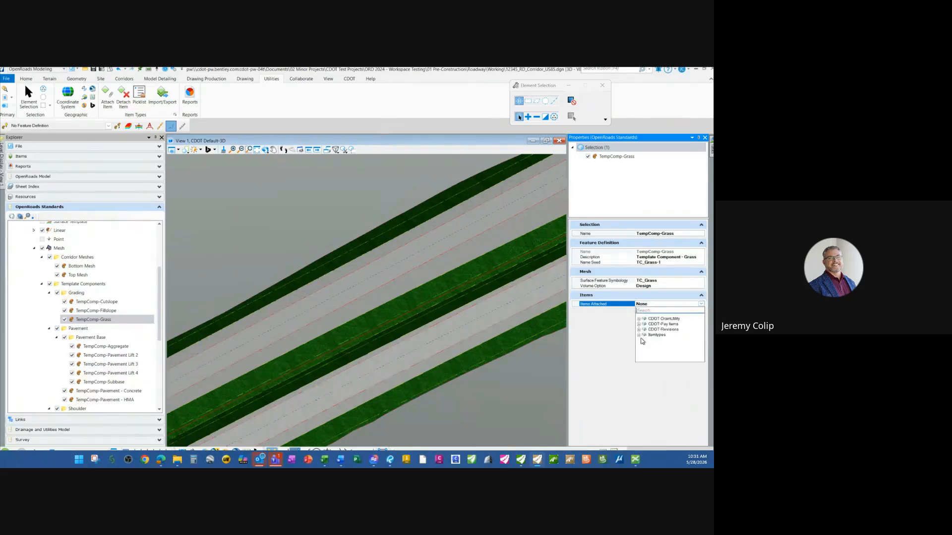
pyautogui.click(108, 321)
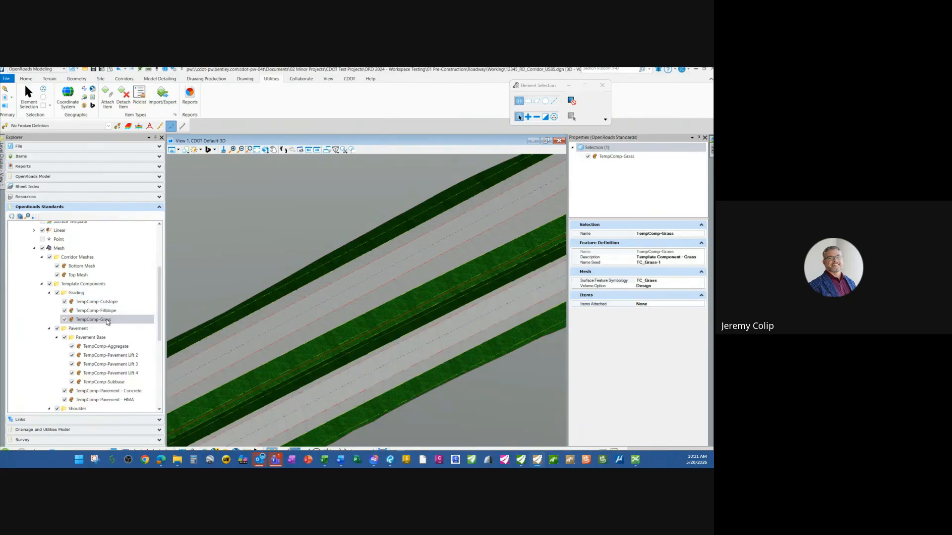
pyautogui.click(90, 321)
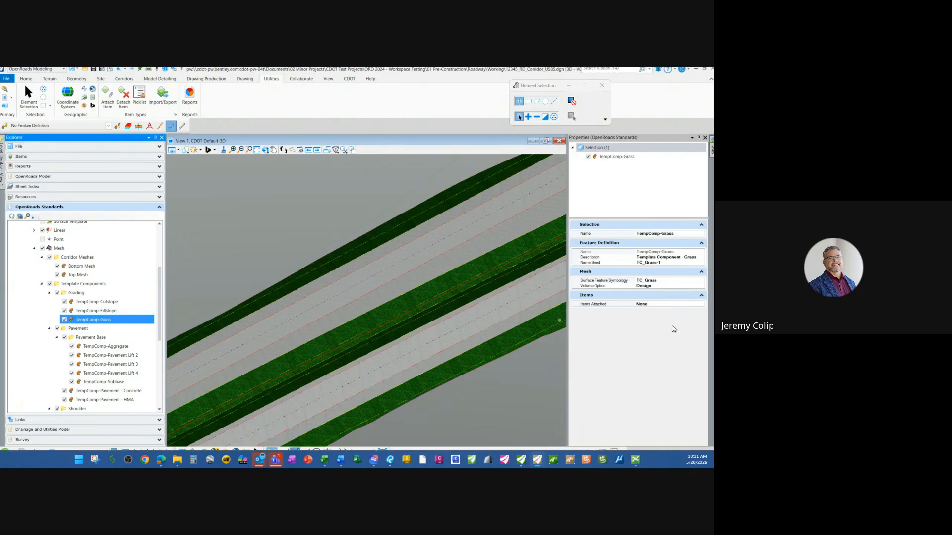
pyautogui.click(667, 305)
pyautogui.click(701, 305)
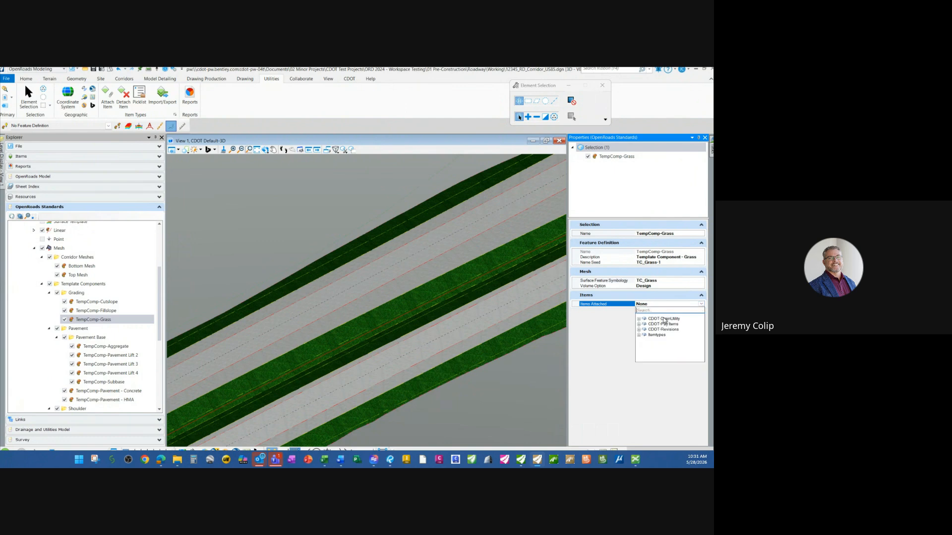
pyautogui.click(639, 325)
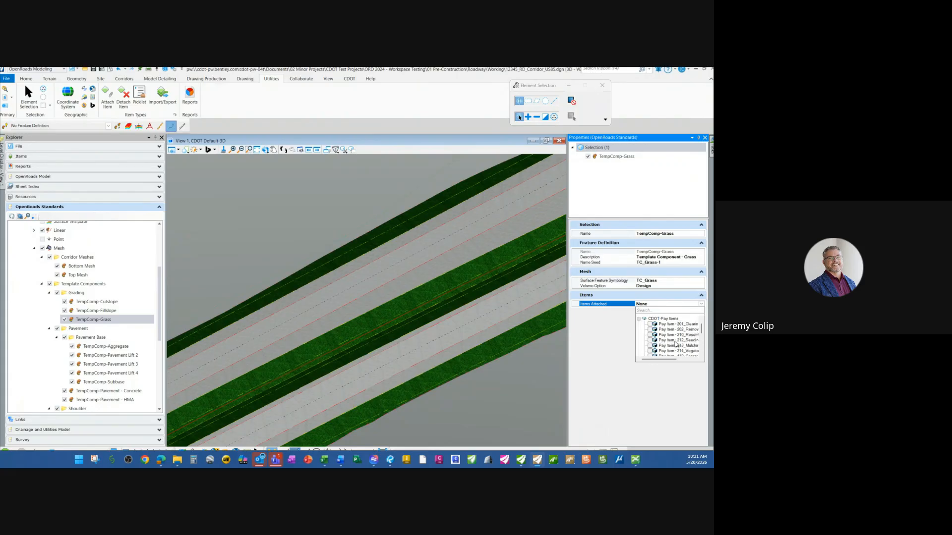
pyautogui.click(610, 376)
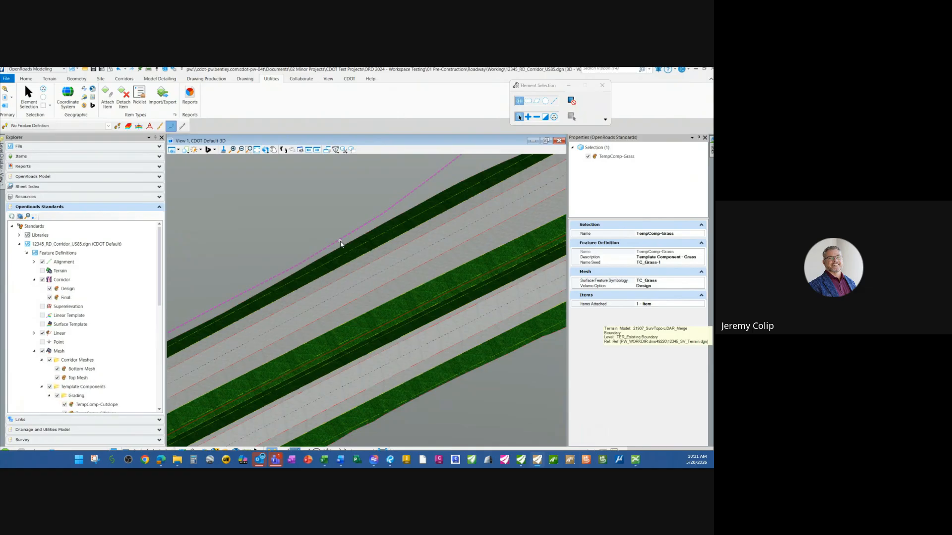
# Set the Class of TempComp-Grass's attached pay item to 207 - Topsoil and its Type to Topsoil
pyautogui.click(679, 304)
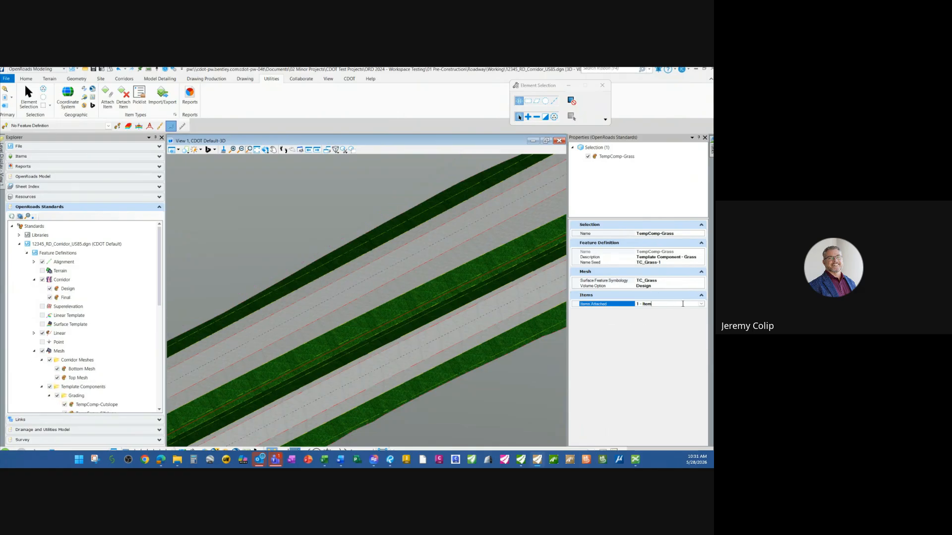
pyautogui.click(700, 305)
pyautogui.click(614, 295)
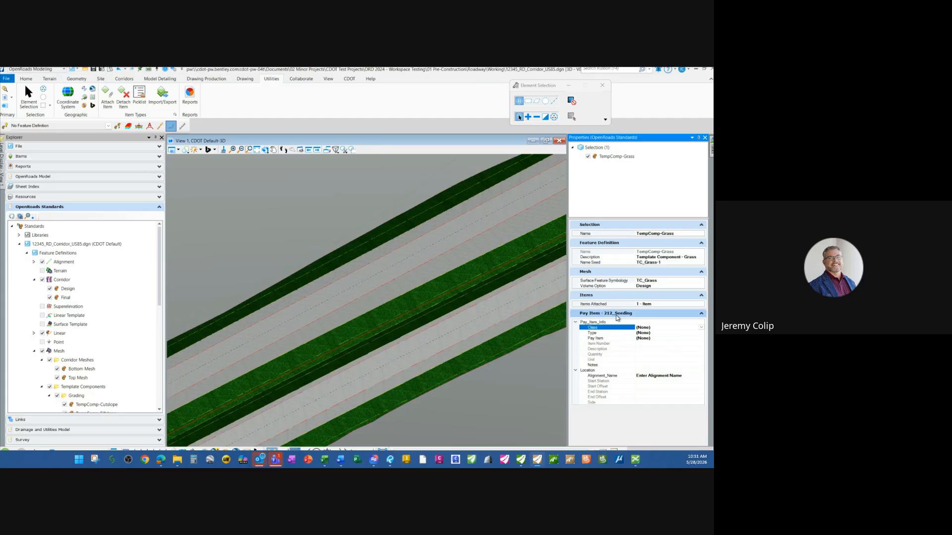
pyautogui.click(701, 328)
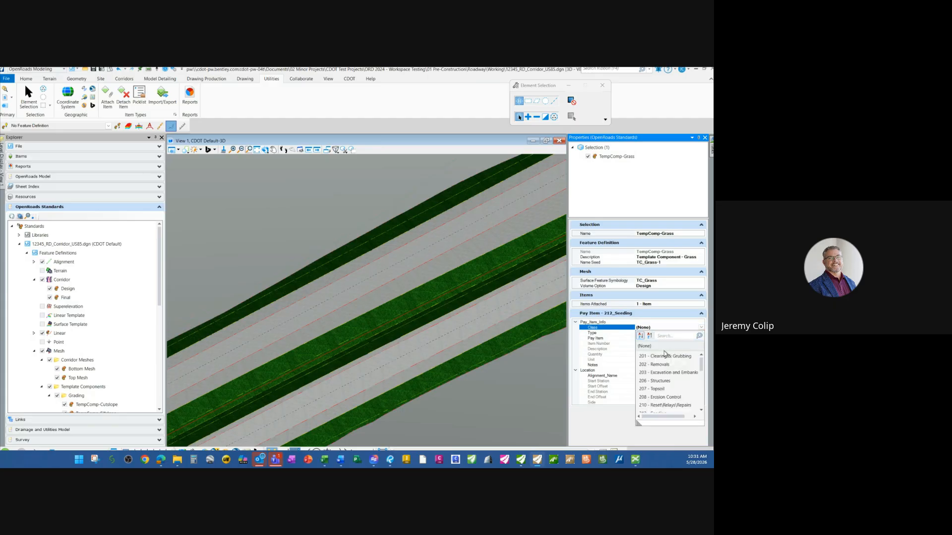
pyautogui.scroll(-1, 663, 393)
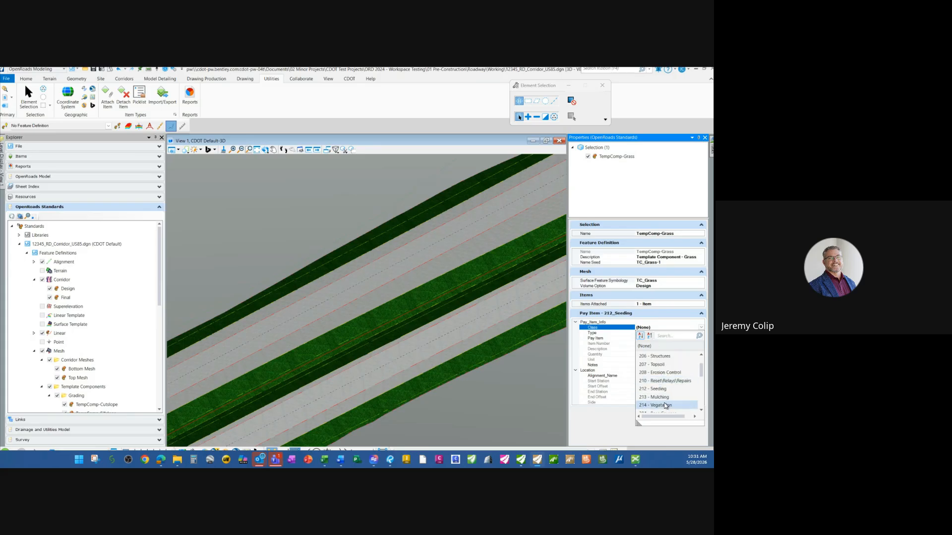
pyautogui.click(657, 364)
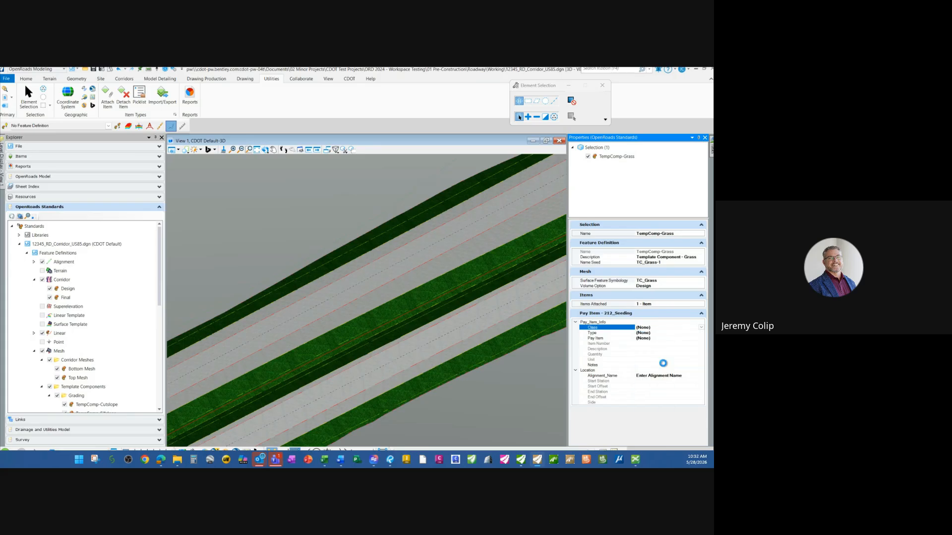
pyautogui.click(672, 333)
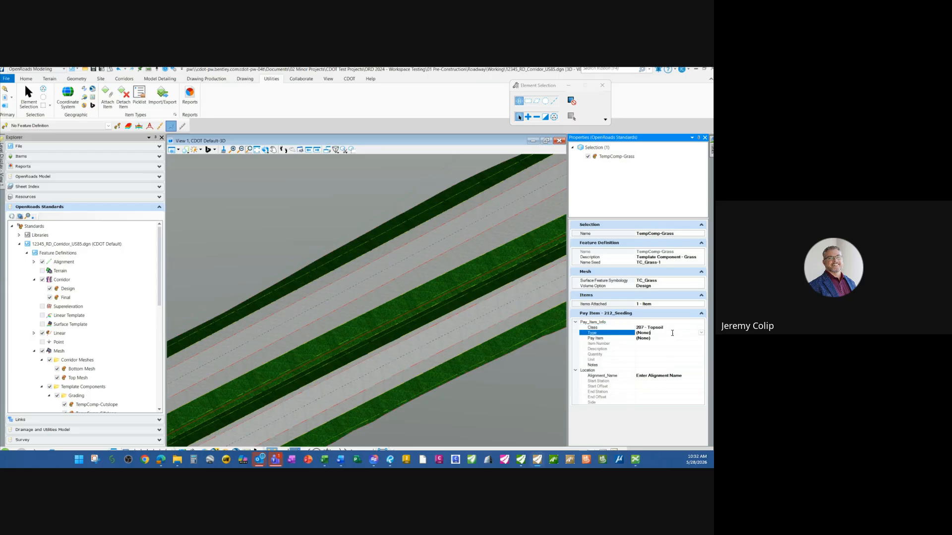
pyautogui.click(699, 333)
pyautogui.click(657, 365)
# Widen the pay item list for TempComp-Grass and choose 207-00606 - Topsoil (Imported)
pyautogui.click(677, 339)
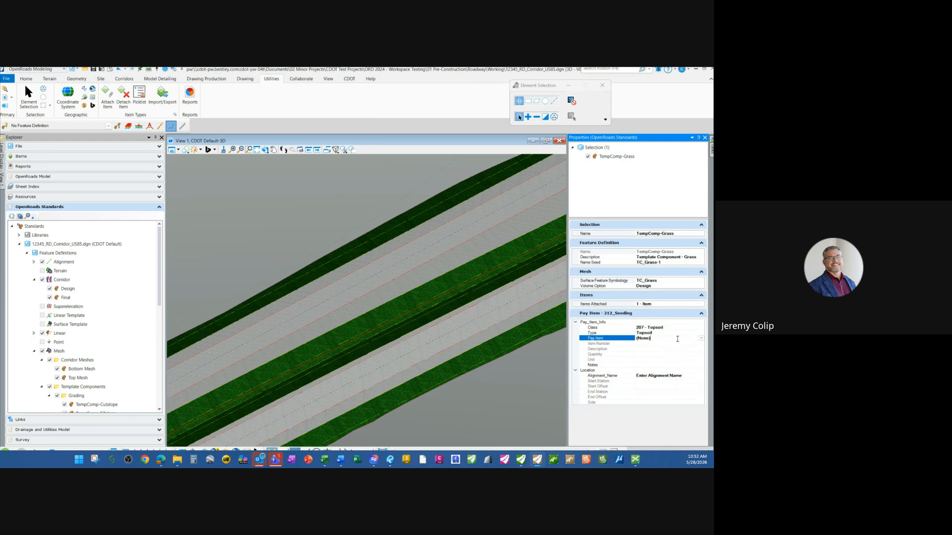
pyautogui.click(701, 338)
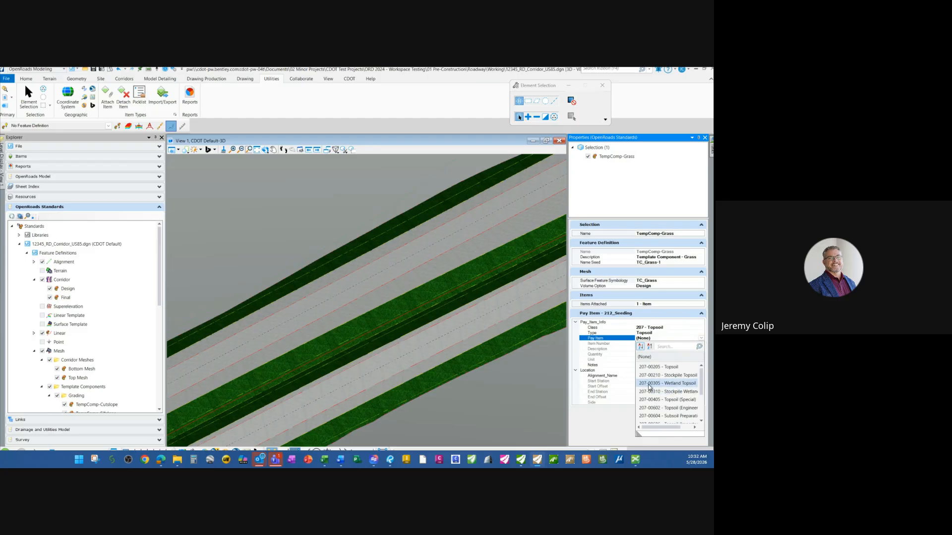
pyautogui.moveTo(638, 433); pyautogui.dragTo(501, 443)
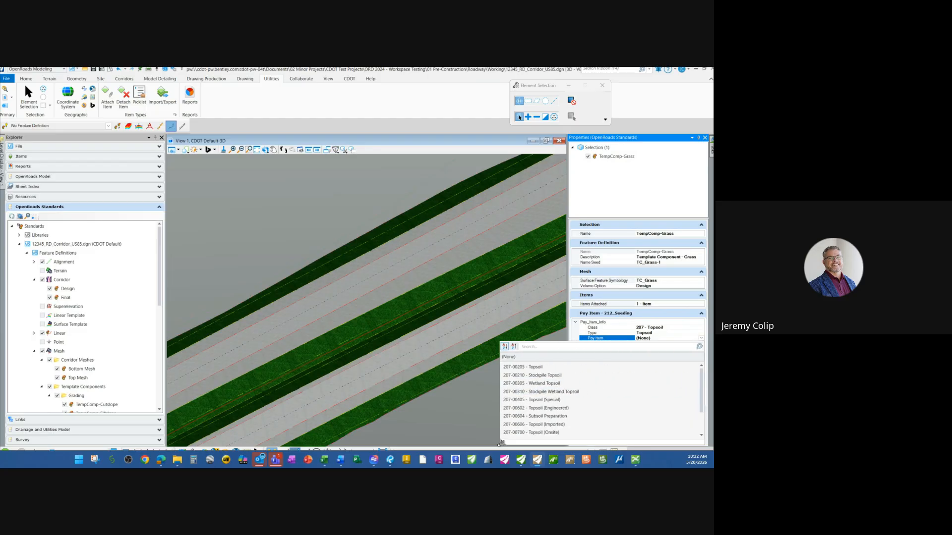
pyautogui.click(540, 425)
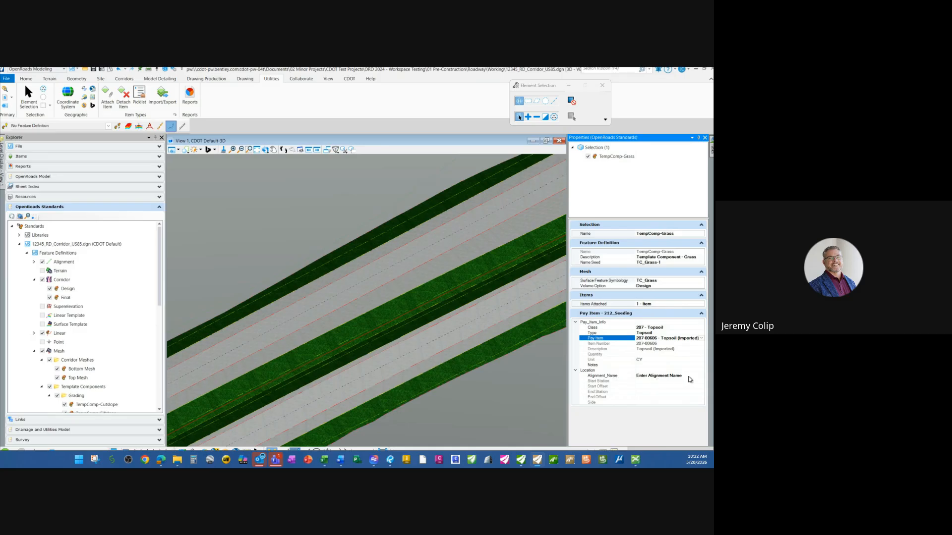
# Inspect the pay item information and location on the grass slope mesh along the lower roadway's outer edge, and clear the selection
pyautogui.scroll(-3, 108, 343)
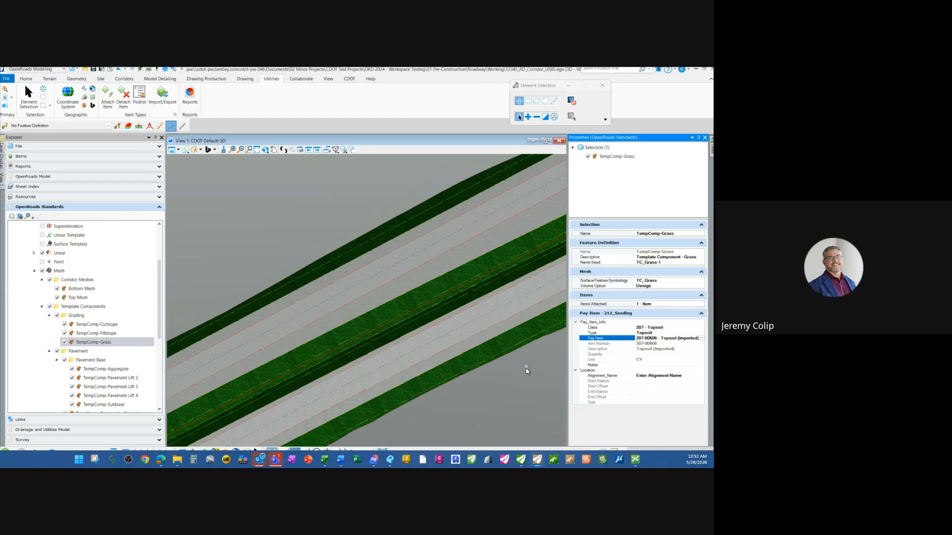
pyautogui.click(511, 341)
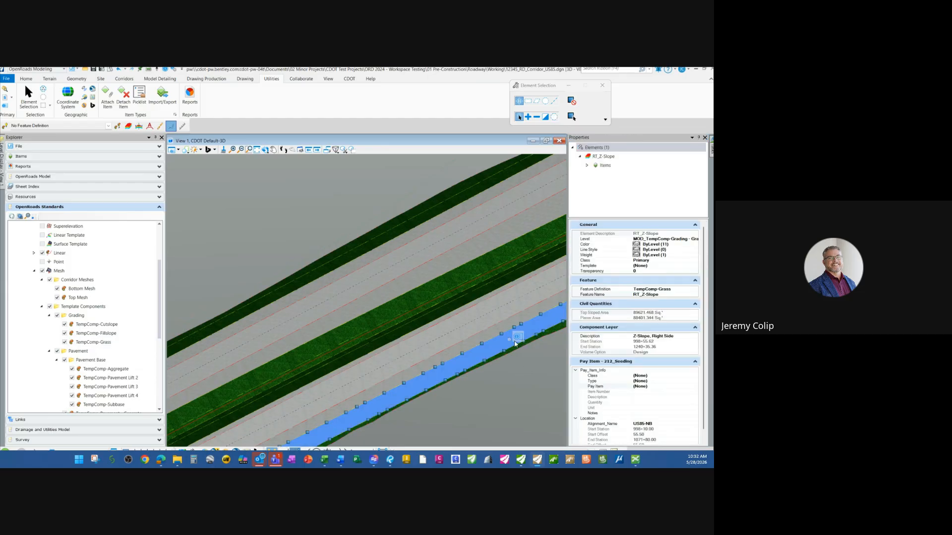
pyautogui.scroll(-1, 653, 401)
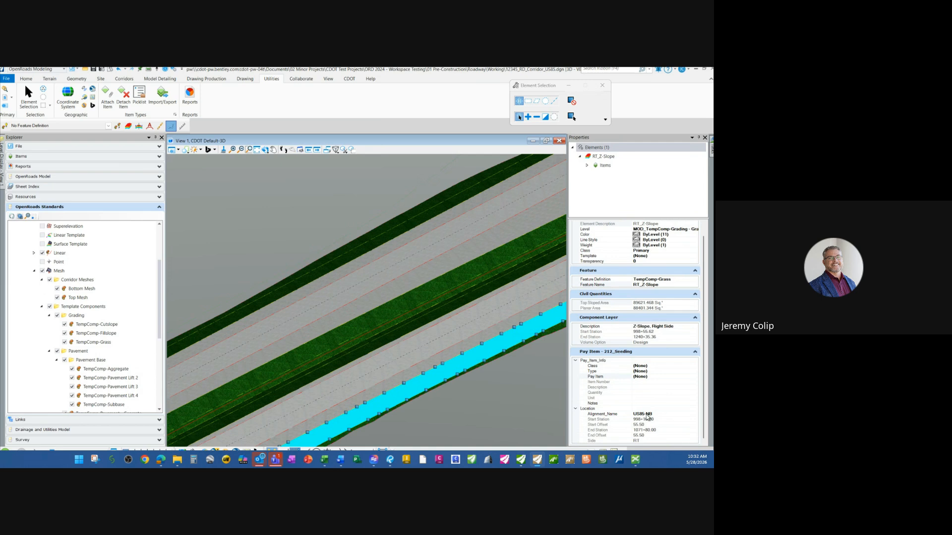
pyautogui.click(650, 366)
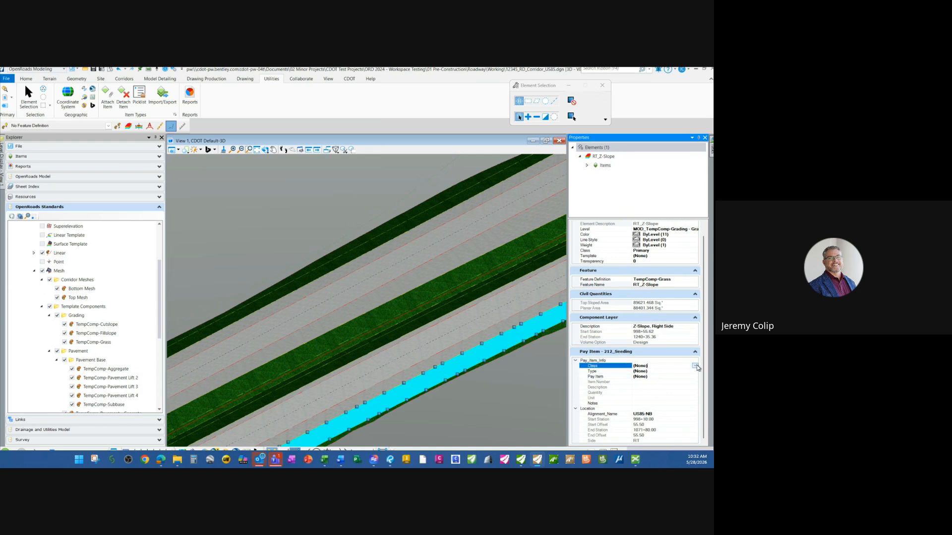
pyautogui.click(504, 400)
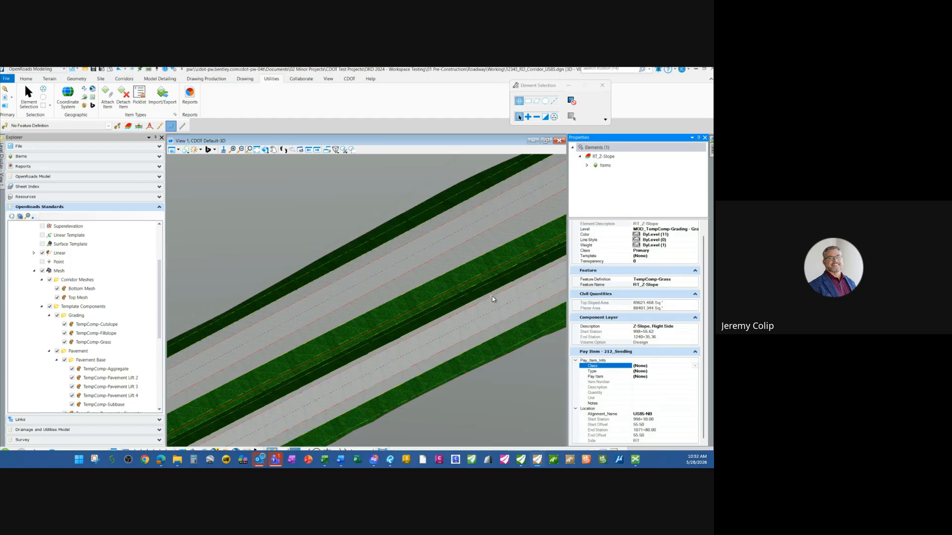
pyautogui.click(476, 270)
pyautogui.click(507, 333)
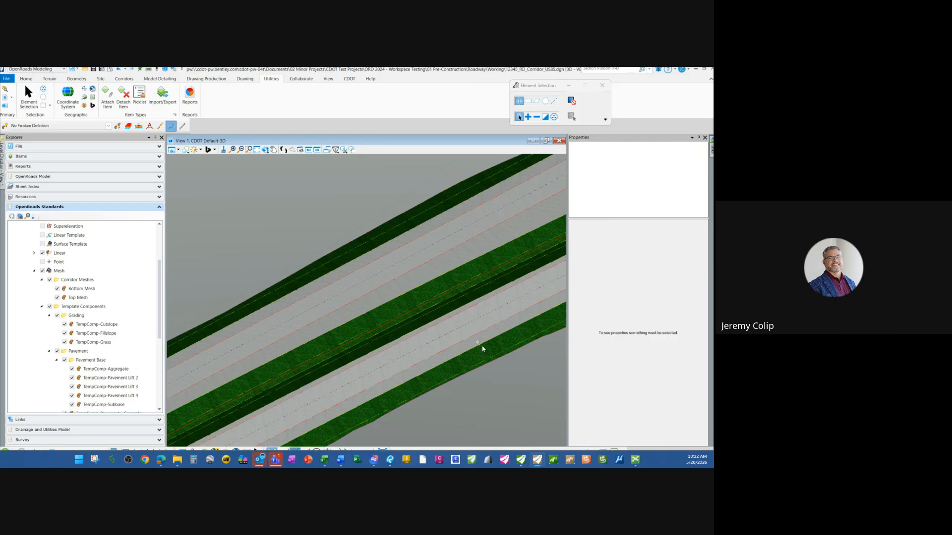
# Compare the grass slope mesh's pay item class with the pay item values on the TempComp-Grass feature definition
pyautogui.click(487, 354)
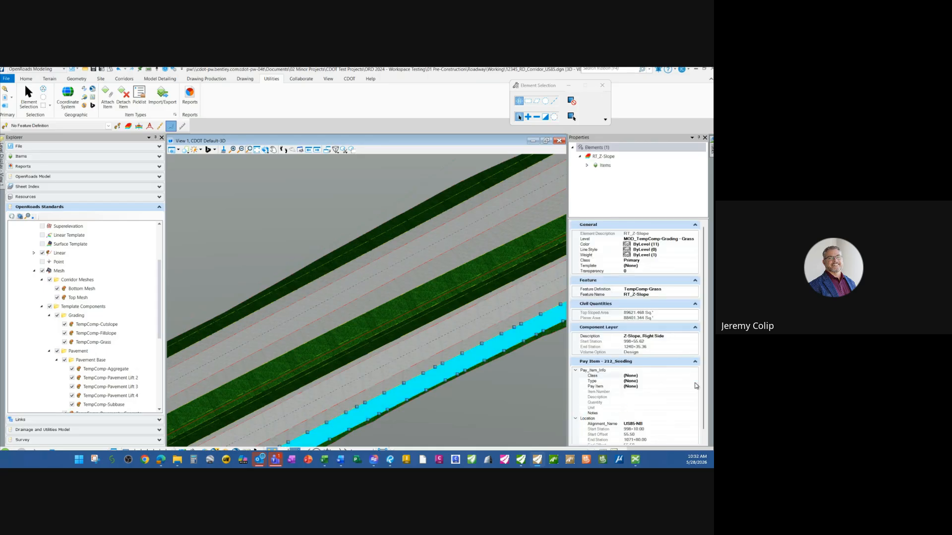
pyautogui.click(665, 376)
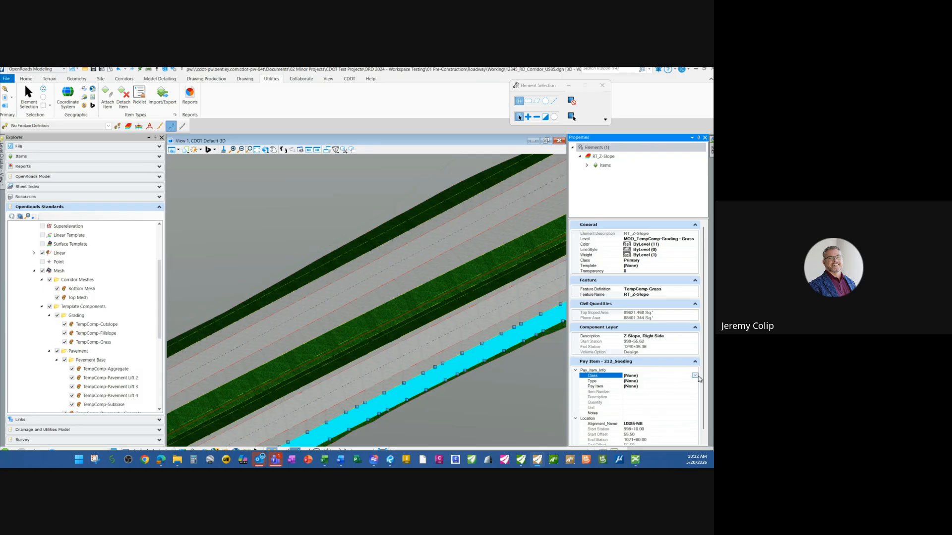
pyautogui.click(519, 385)
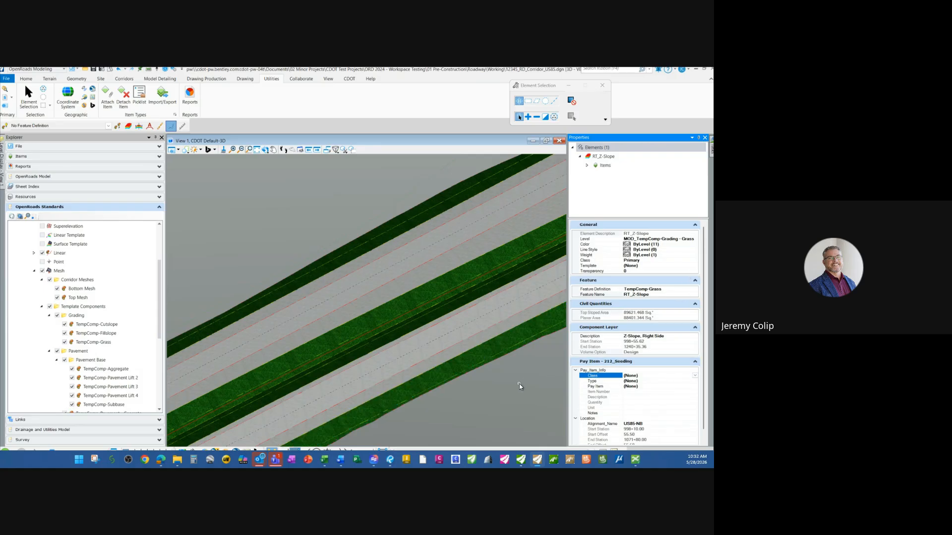
pyautogui.click(102, 343)
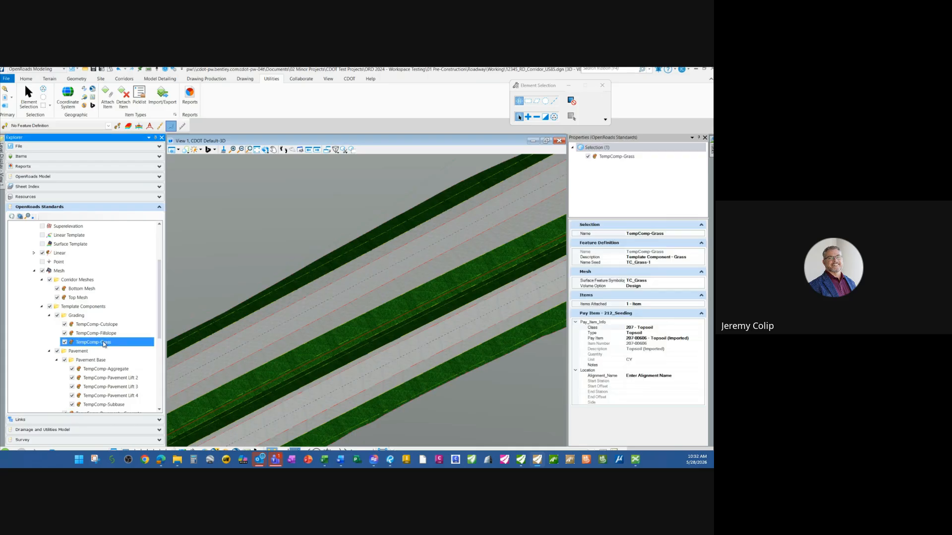
# Set the pay item Class of the grass slope mesh along the lower roadway's outer edge to 207 - Topsoil and its Type to Topsoil
pyautogui.click(437, 383)
pyautogui.click(672, 377)
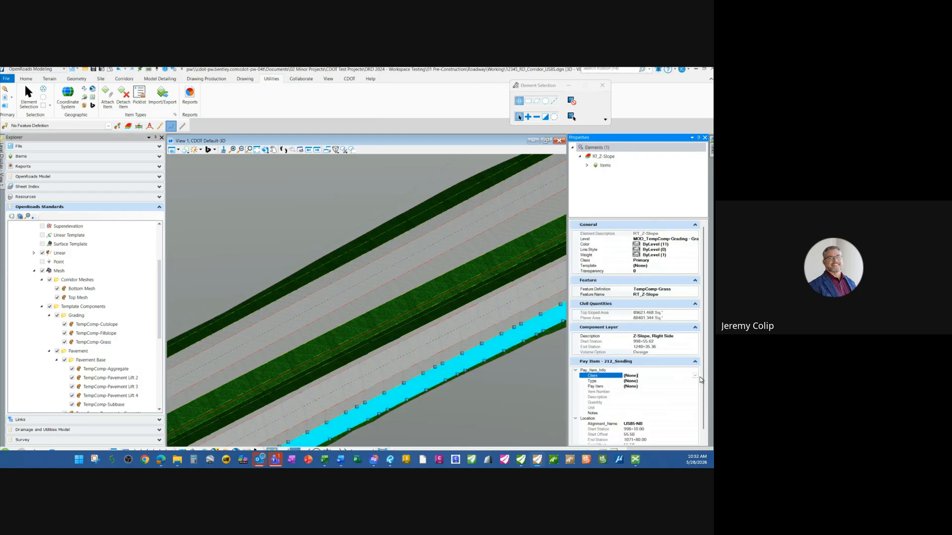
pyautogui.click(695, 377)
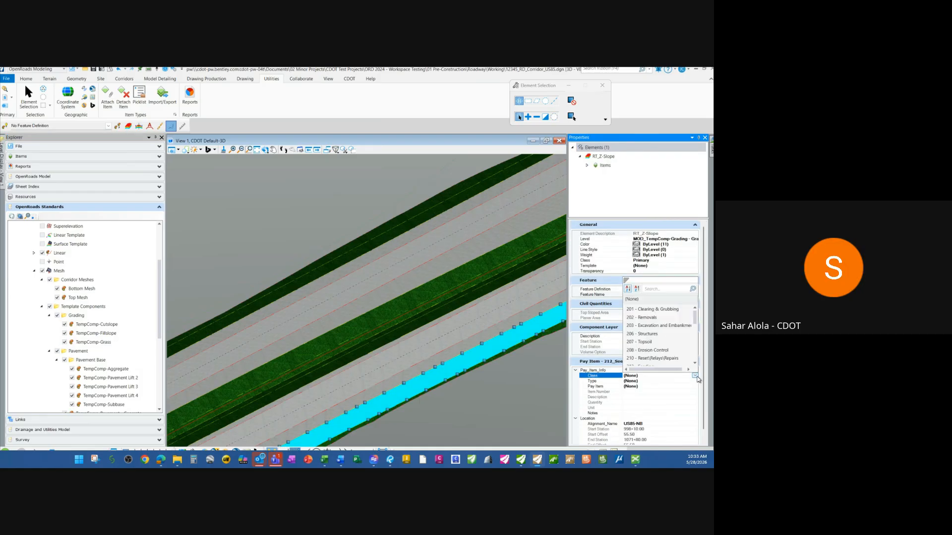
pyautogui.click(676, 344)
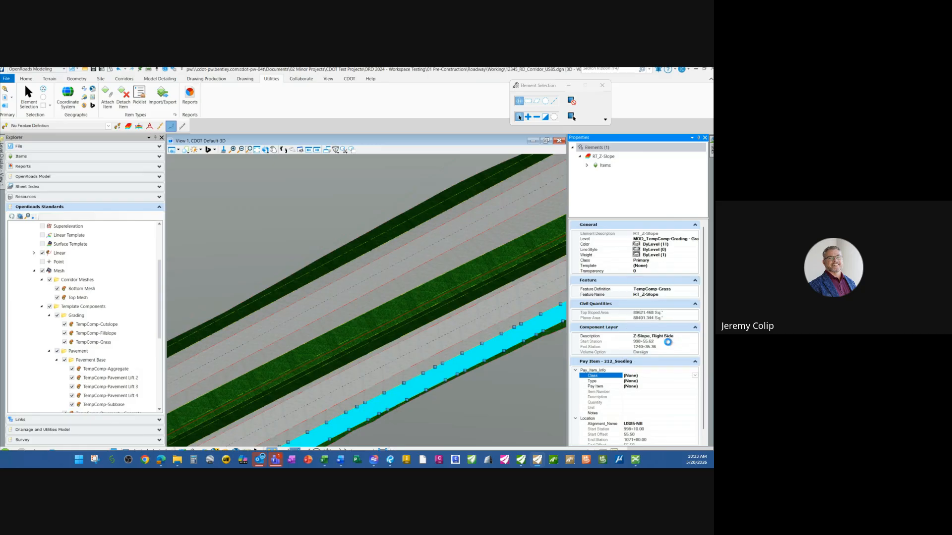
pyautogui.click(661, 381)
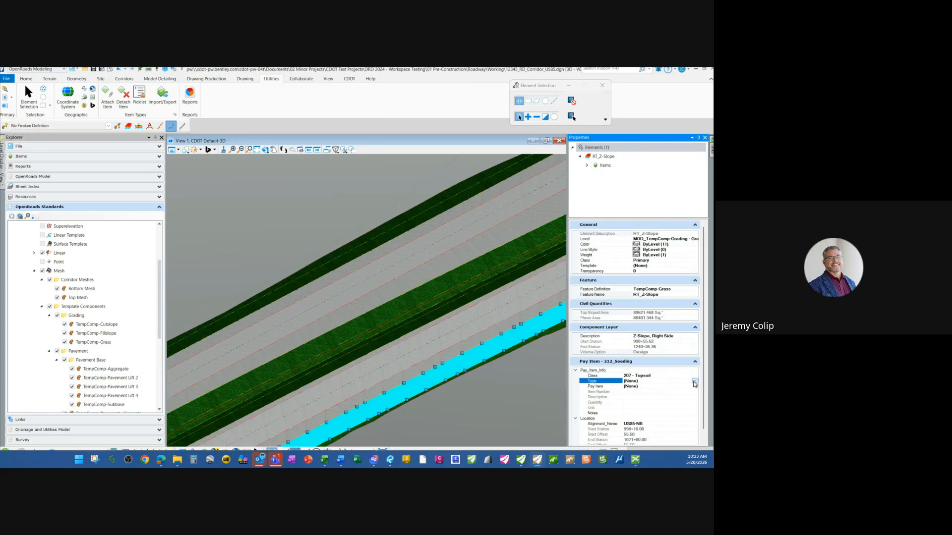
pyautogui.click(694, 381)
pyautogui.click(644, 314)
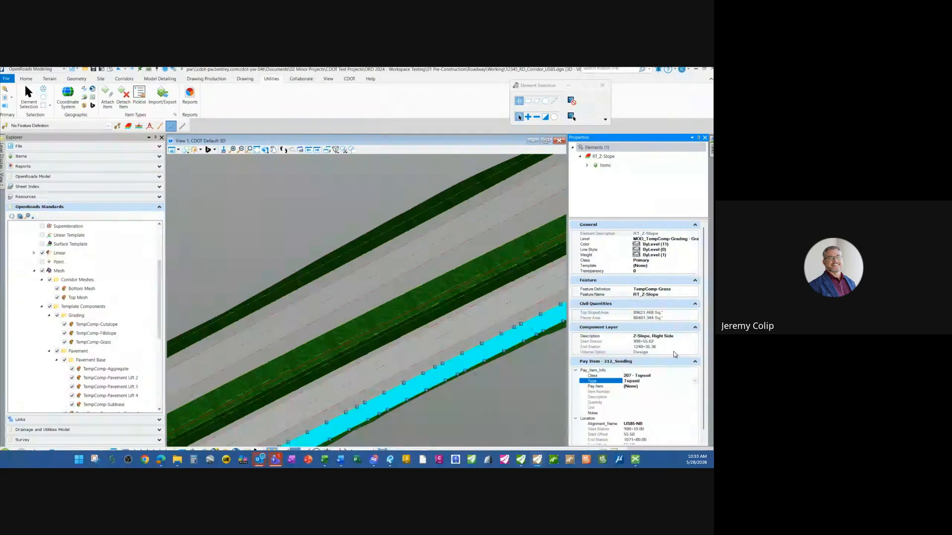
# Choose 207-00606 - Topsoil (Imported) as the outer grass slope mesh's pay item, recheck its properties and clear the selection
pyautogui.click(668, 387)
pyautogui.click(694, 387)
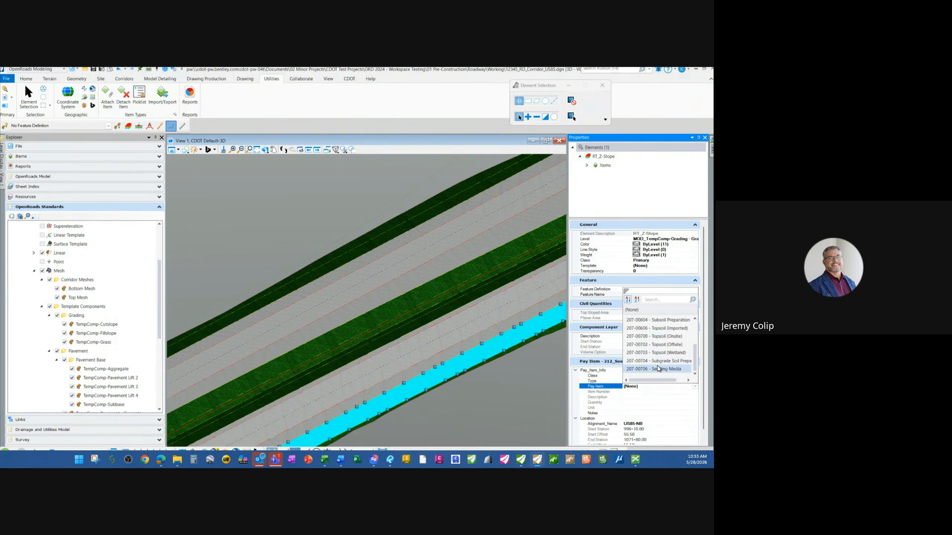
pyautogui.click(667, 330)
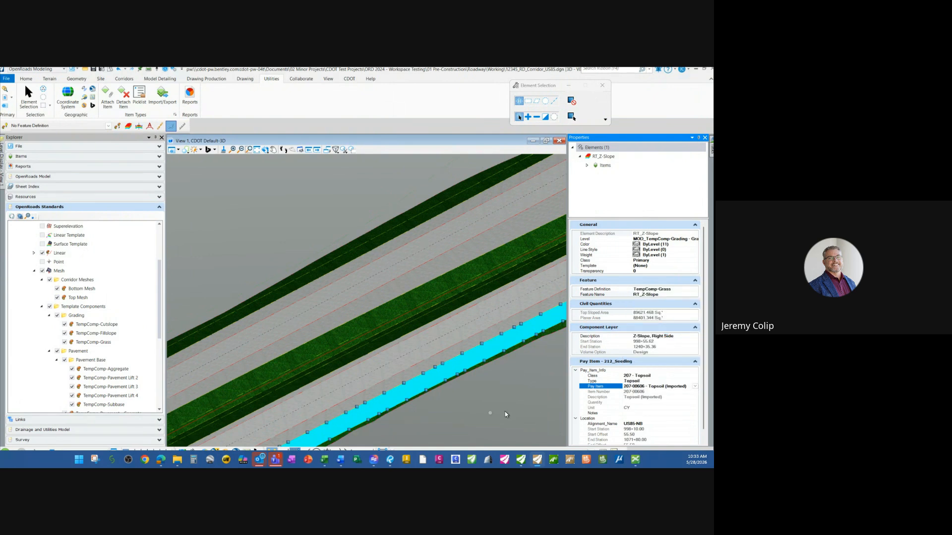
pyautogui.click(534, 408)
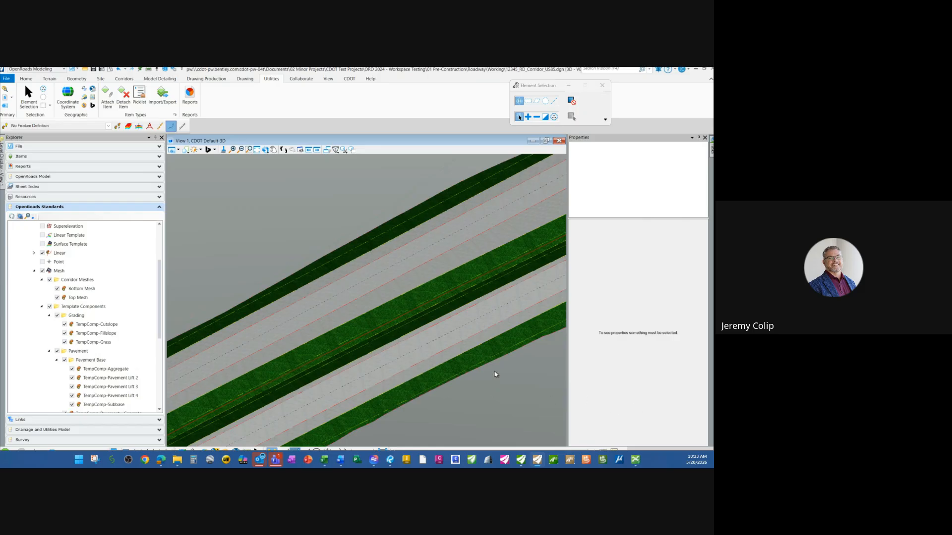
pyautogui.click(497, 350)
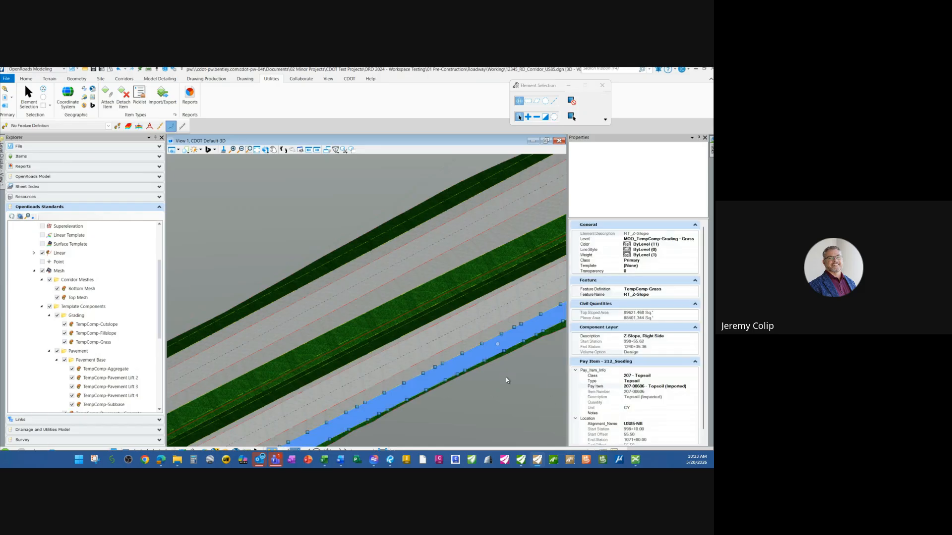
pyautogui.click(506, 377)
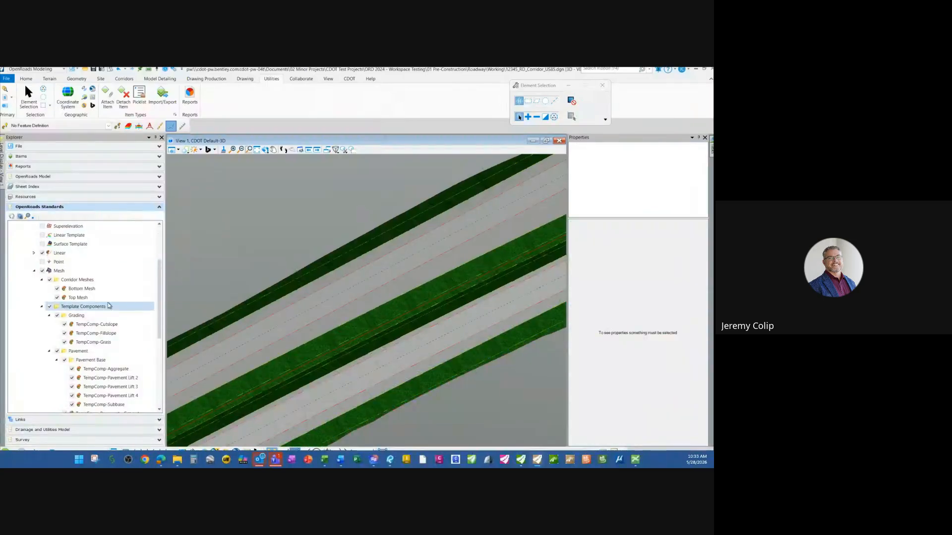
# Set the pay item location's Alignment_Name on the TempComp-Grass feature definition to US85-NB
pyautogui.click(105, 342)
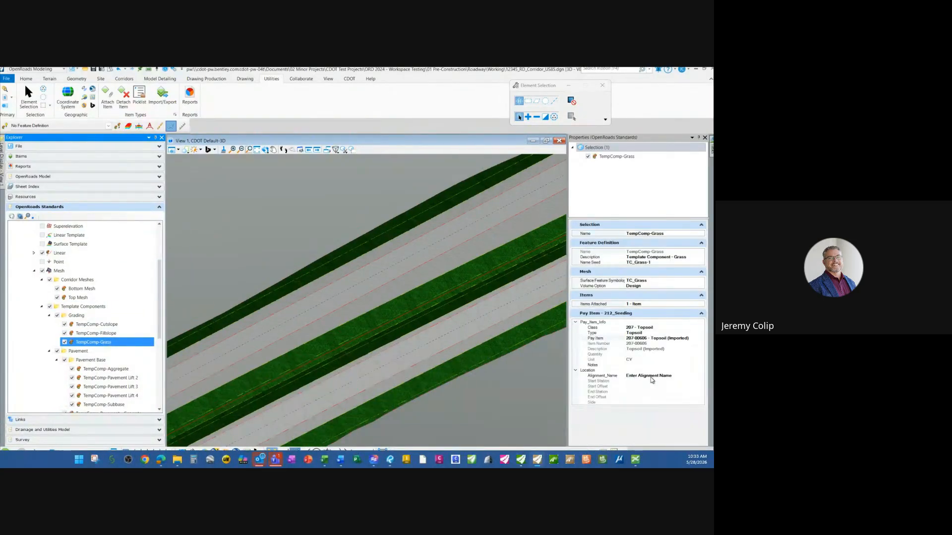
pyautogui.click(650, 375)
pyautogui.moveTo(675, 377); pyautogui.dragTo(647, 375)
pyautogui.click(622, 377)
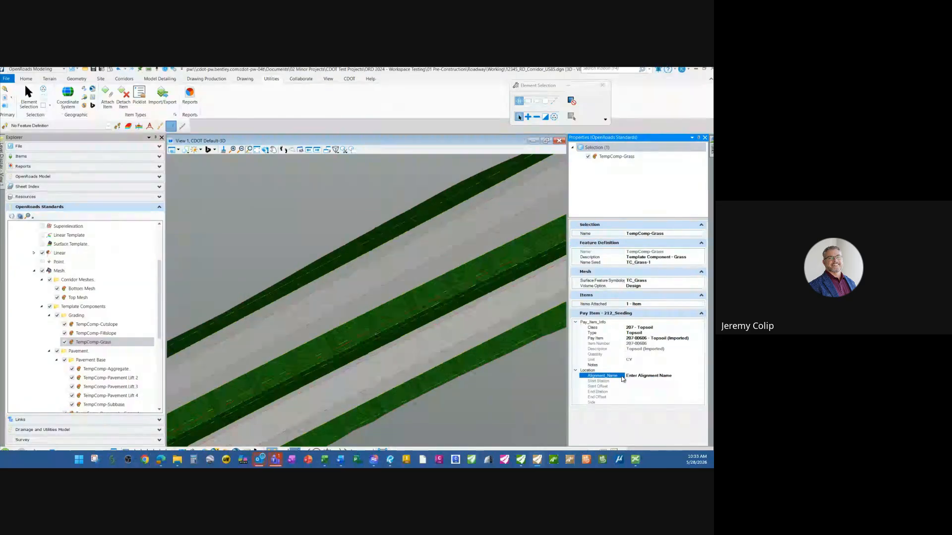
pyautogui.press('BackSpace')
pyautogui.press('Return')
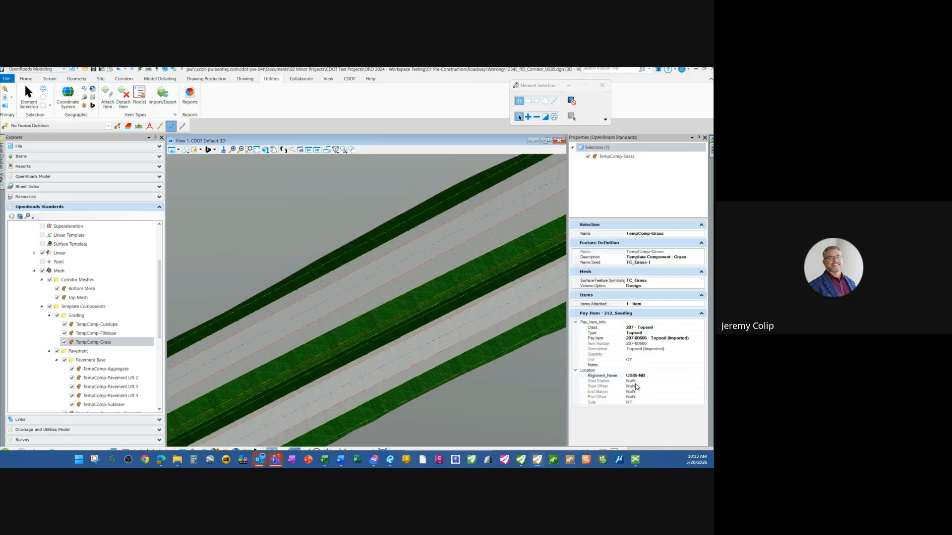
# Compare the pay item and location values on the outer and median grass slope meshes of both roadways, and clear the selection
pyautogui.click(515, 336)
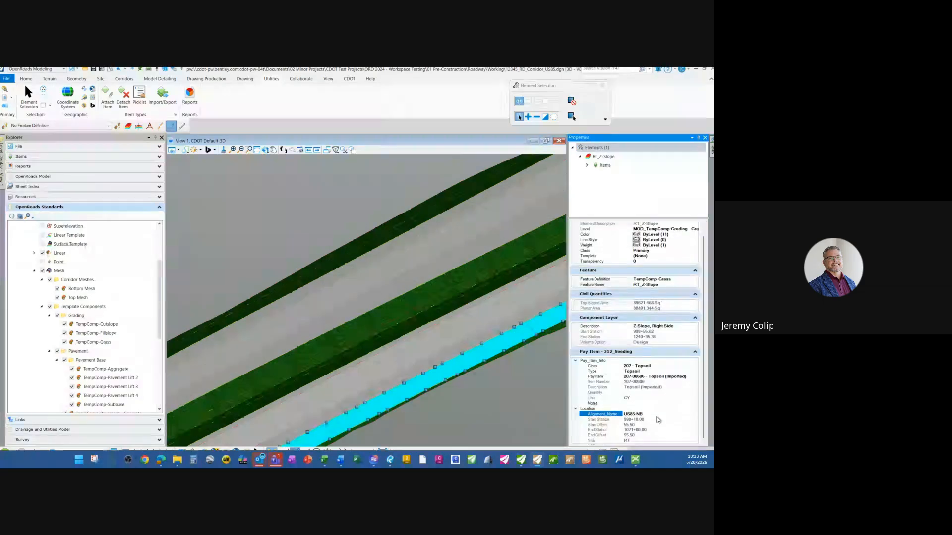
pyautogui.click(502, 261)
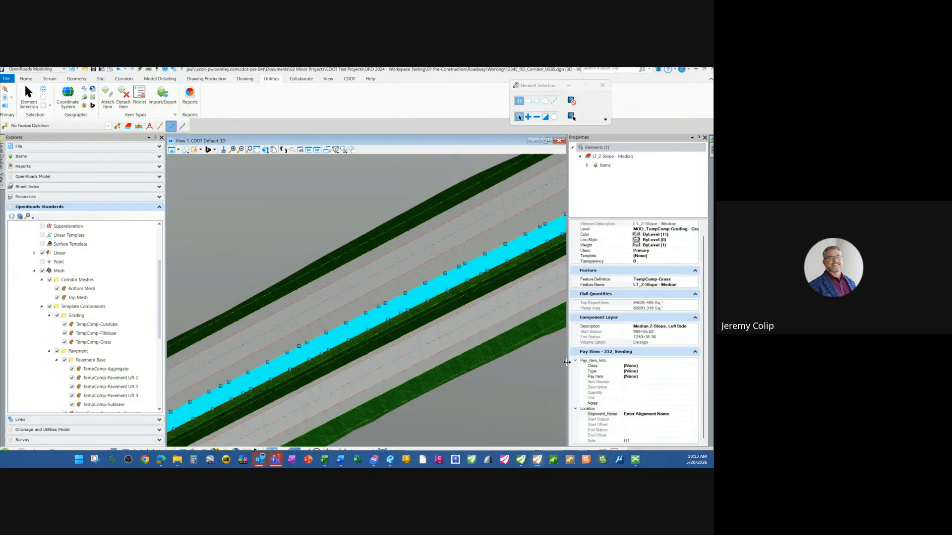
pyautogui.click(423, 220)
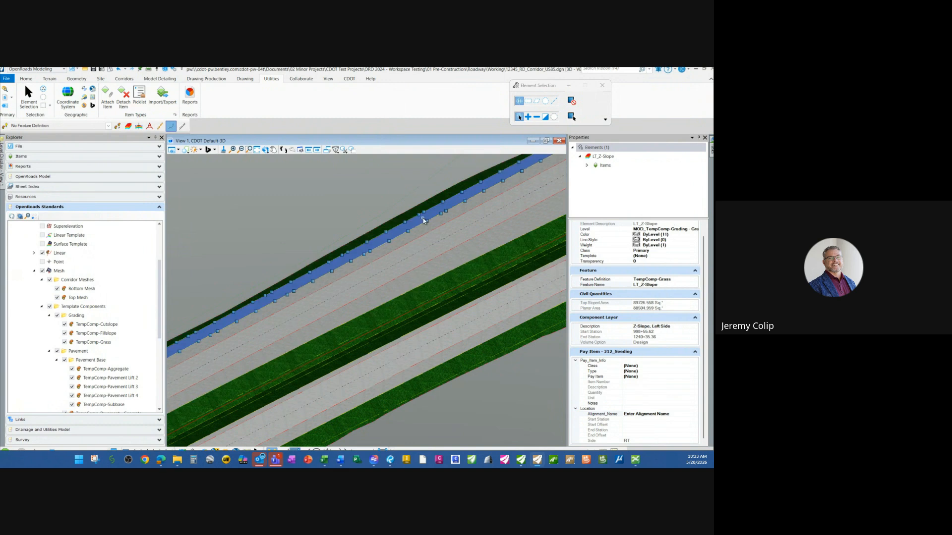
pyautogui.click(492, 353)
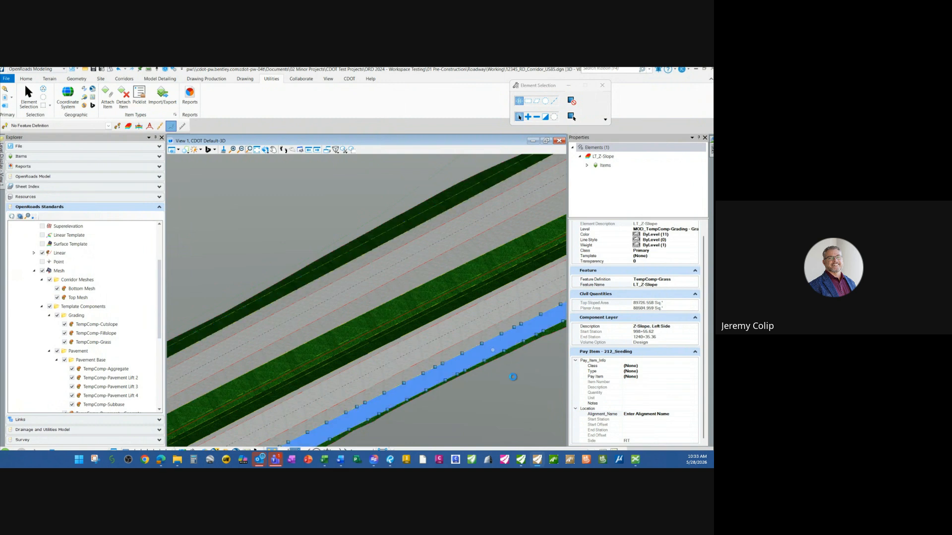
pyautogui.click(511, 388)
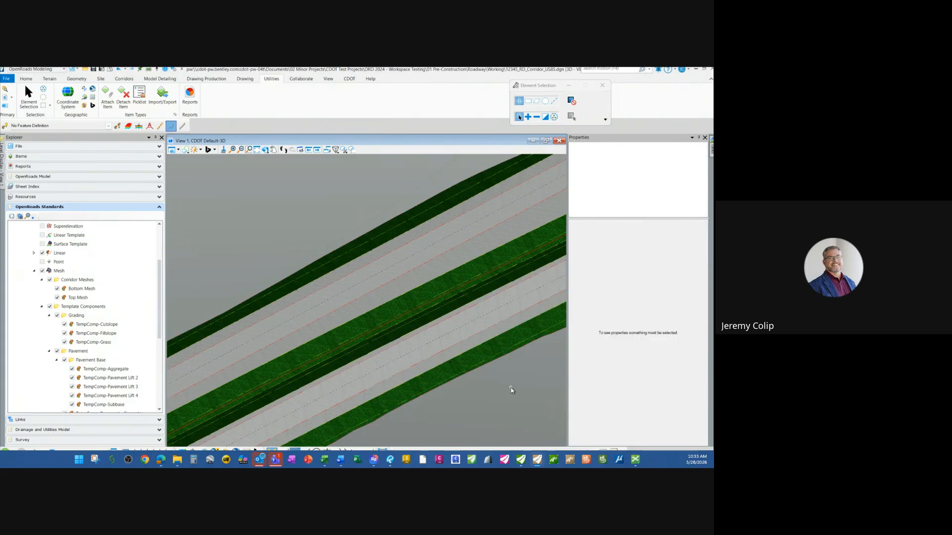
pyautogui.click(508, 342)
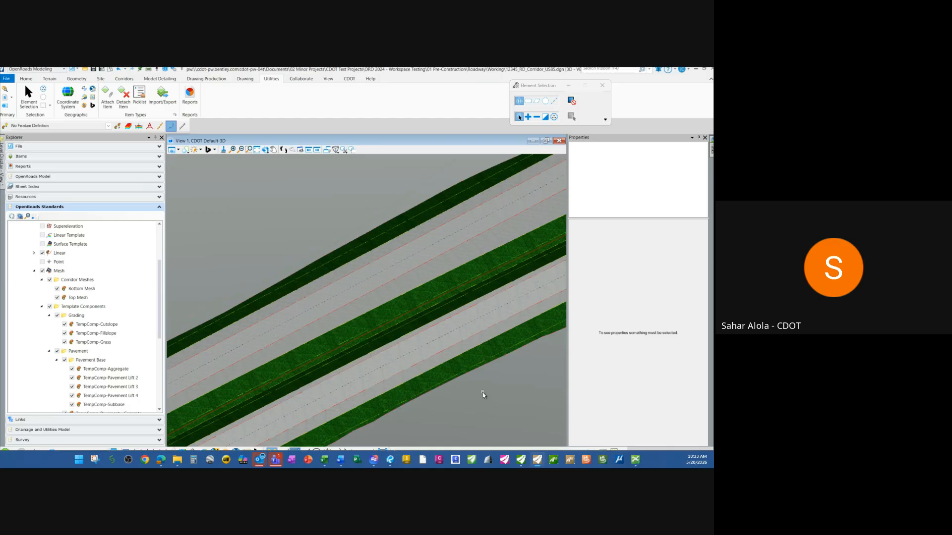
pyautogui.click(471, 365)
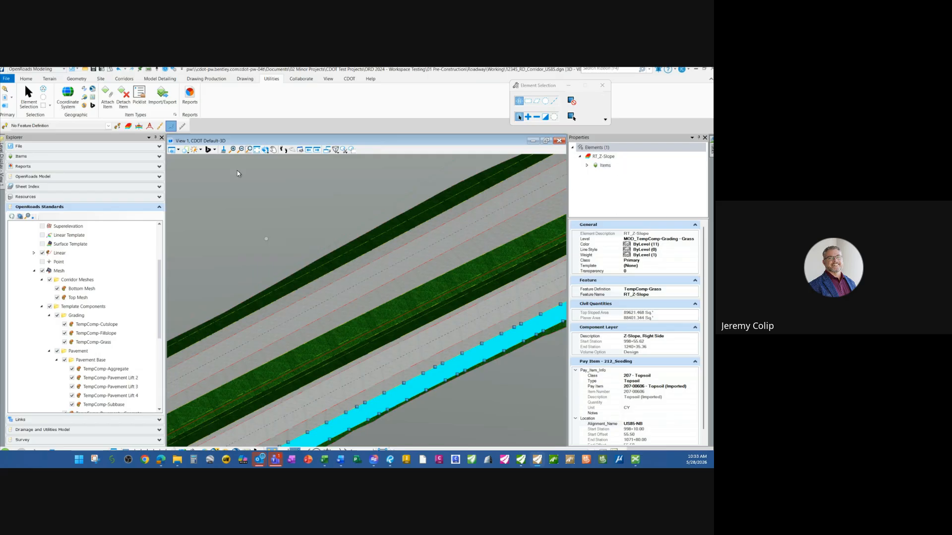
pyautogui.click(498, 384)
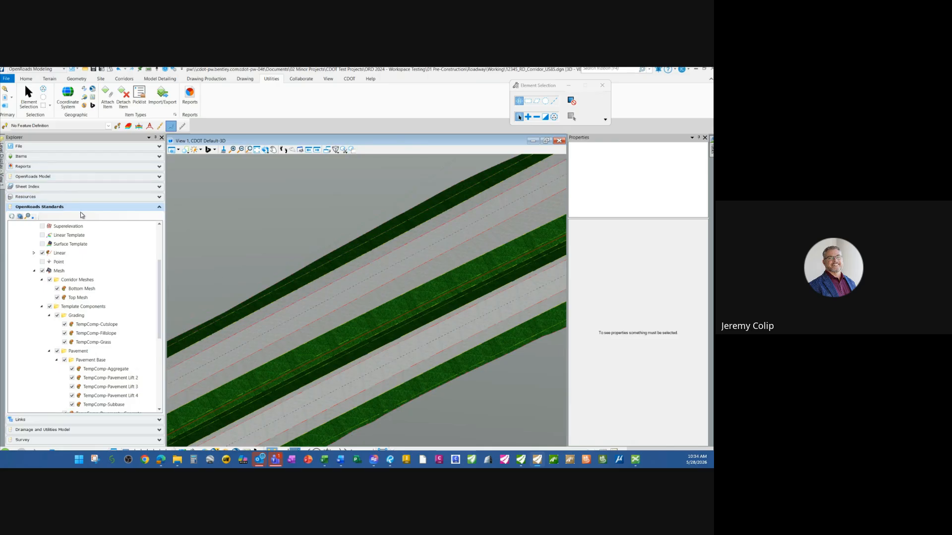
# Browse the report definitions in the CDOT Pay Item Reports folder
pyautogui.click(66, 166)
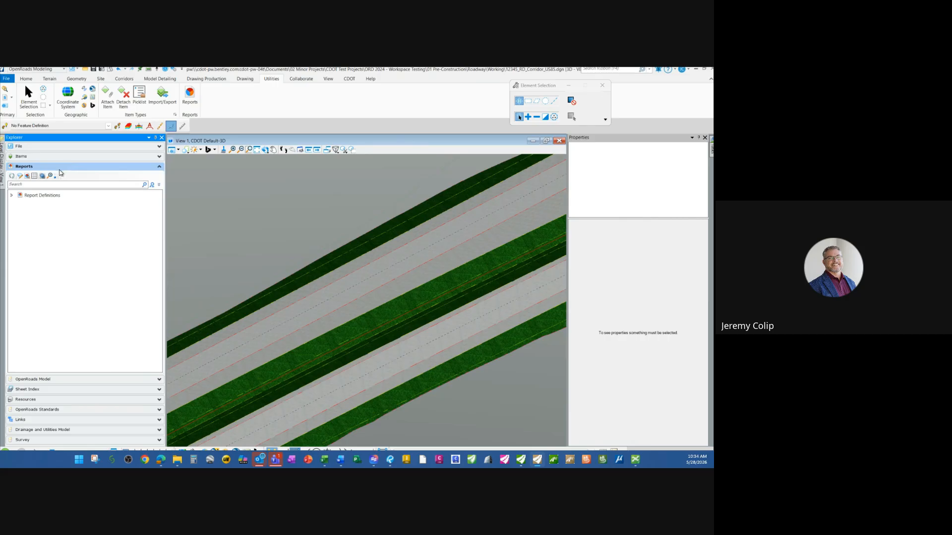
pyautogui.click(10, 197)
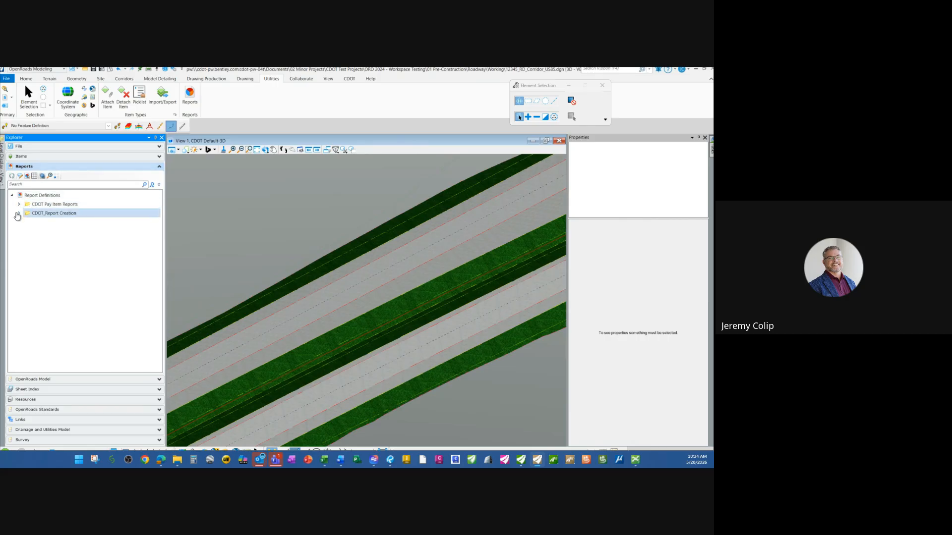
pyautogui.click(19, 204)
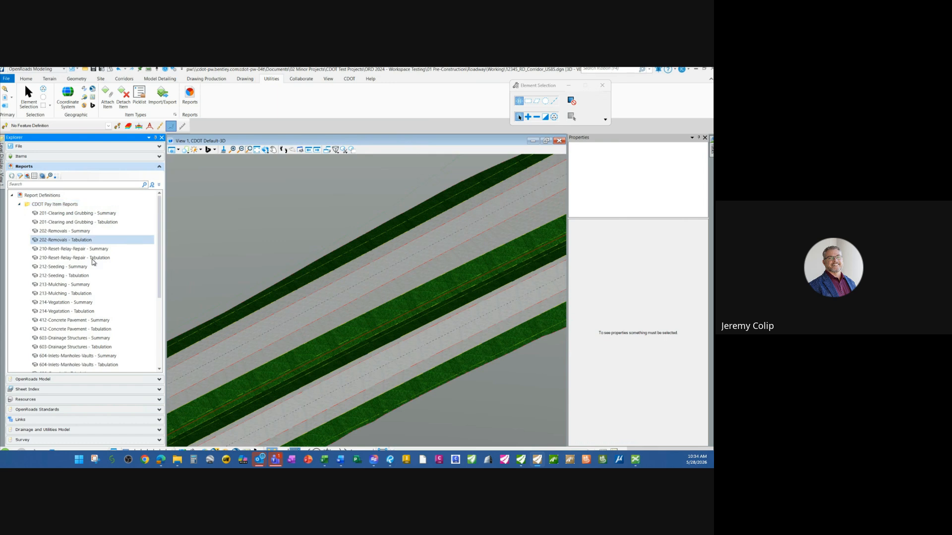
pyautogui.scroll(-5, 82, 294)
pyautogui.scroll(-1, 82, 295)
pyautogui.scroll(6, 82, 292)
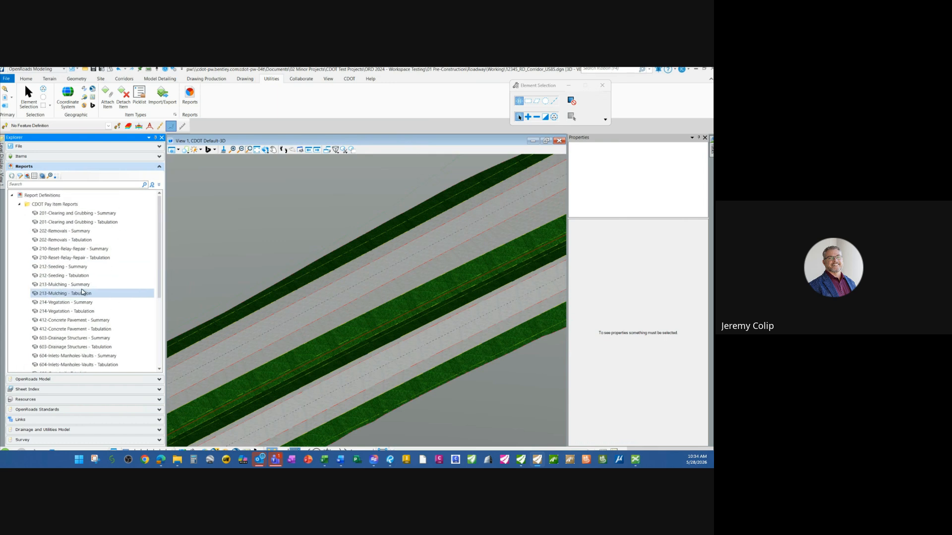
# Recheck the pay item information on the grass slope mesh along the lower roadway's outer edge and clear the selection
pyautogui.click(432, 385)
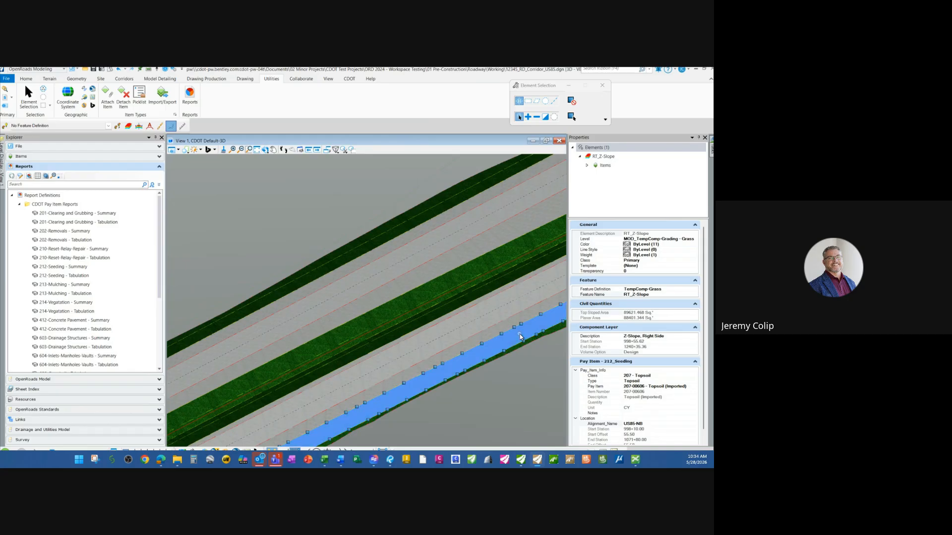
pyautogui.moveTo(520, 335)
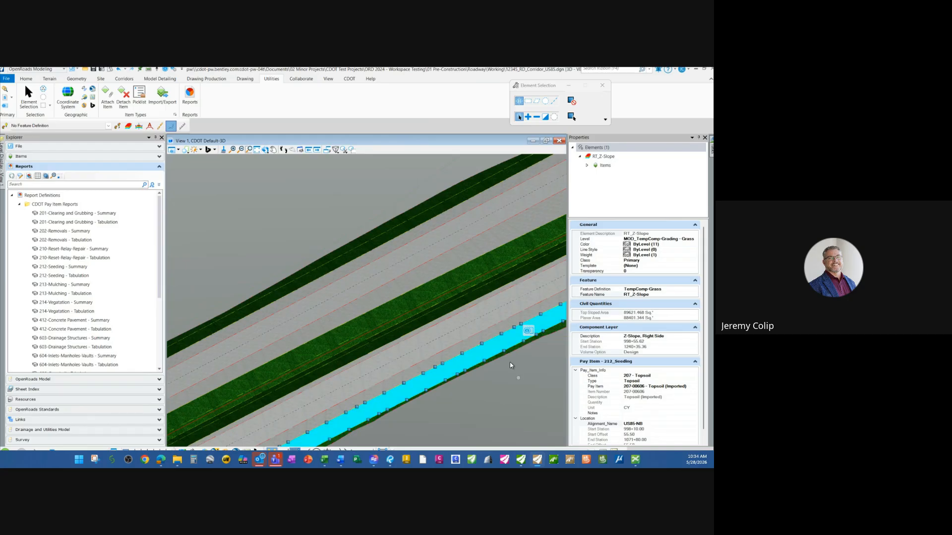
pyautogui.click(308, 213)
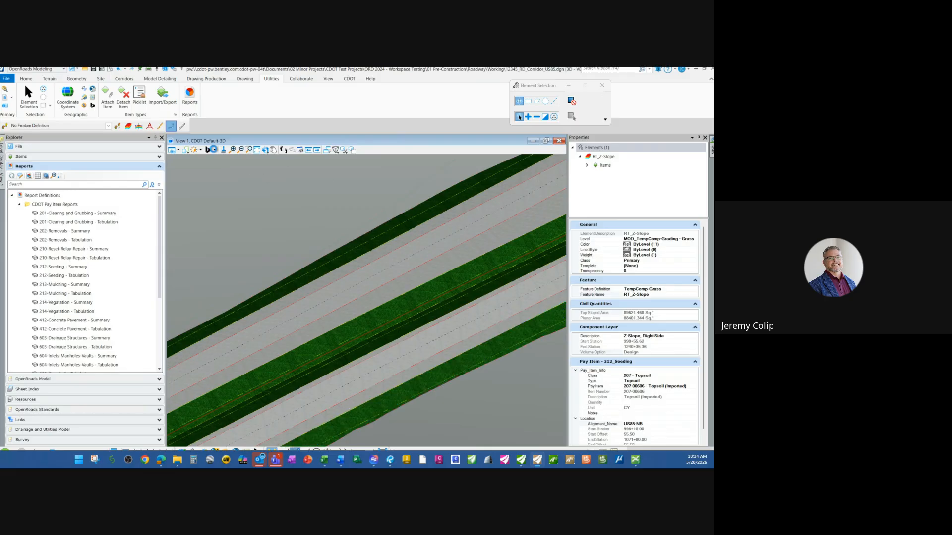
# Open the Reports manager, preview the 212-Seeding - Tabulation report from CDOT Pay Item Reports, and bring its preview window fully into view
pyautogui.click(191, 99)
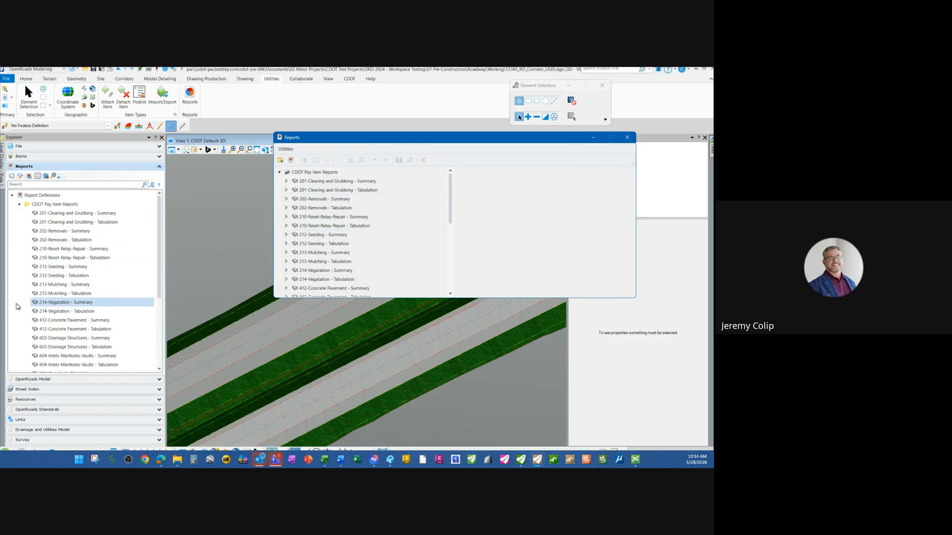
pyautogui.scroll(-5, 361, 236)
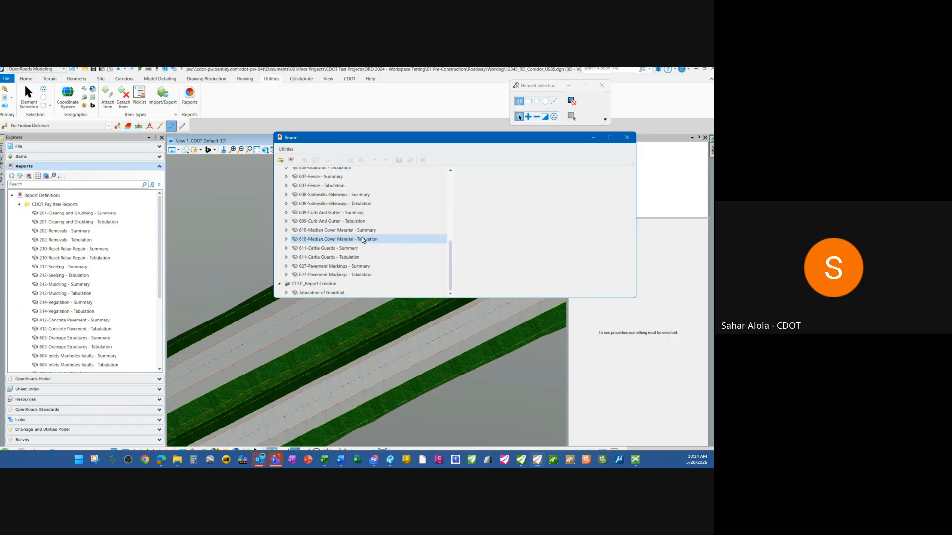
pyautogui.scroll(3, 327, 228)
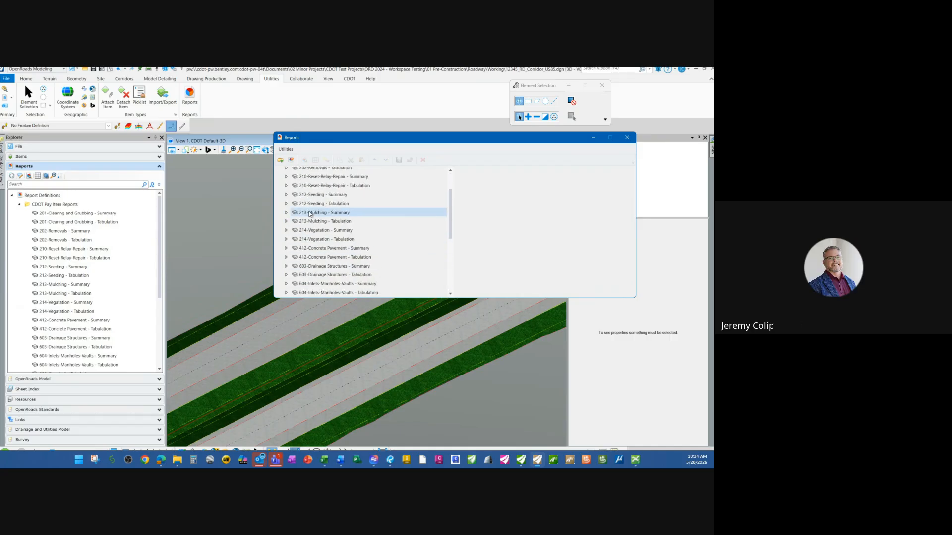
pyautogui.click(286, 194)
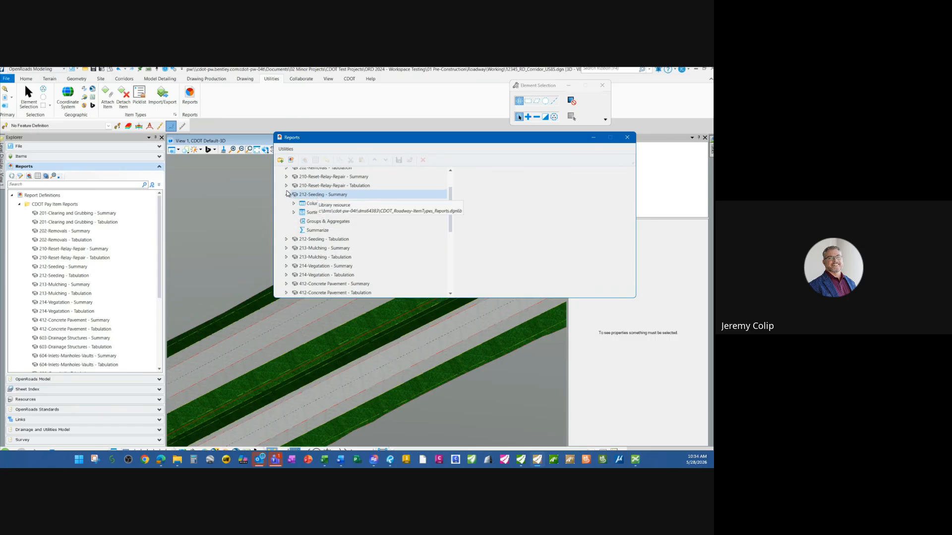
pyautogui.click(286, 239)
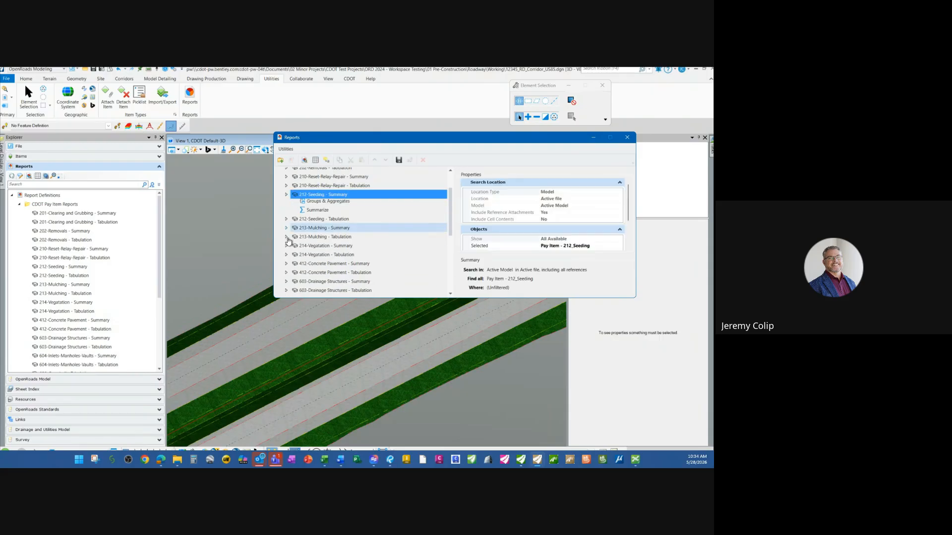
pyautogui.click(286, 203)
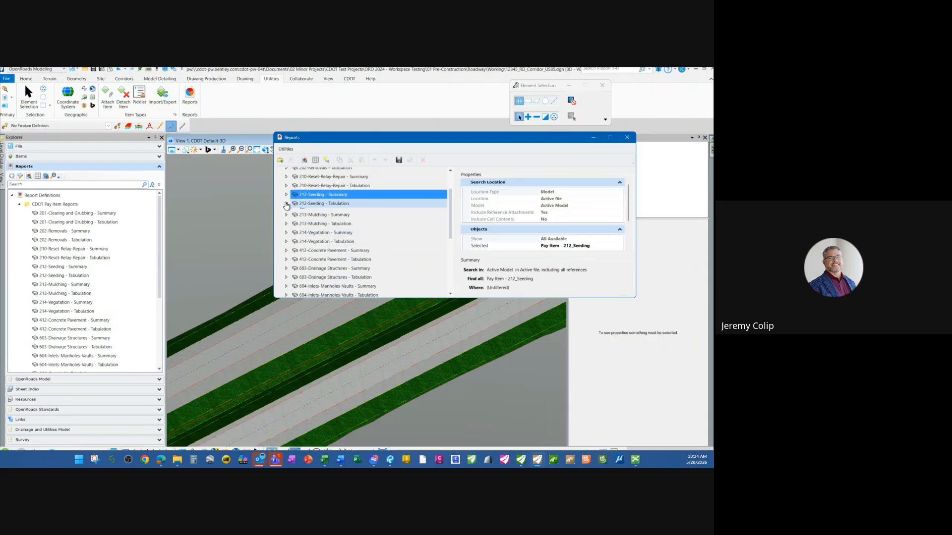
pyautogui.click(326, 205)
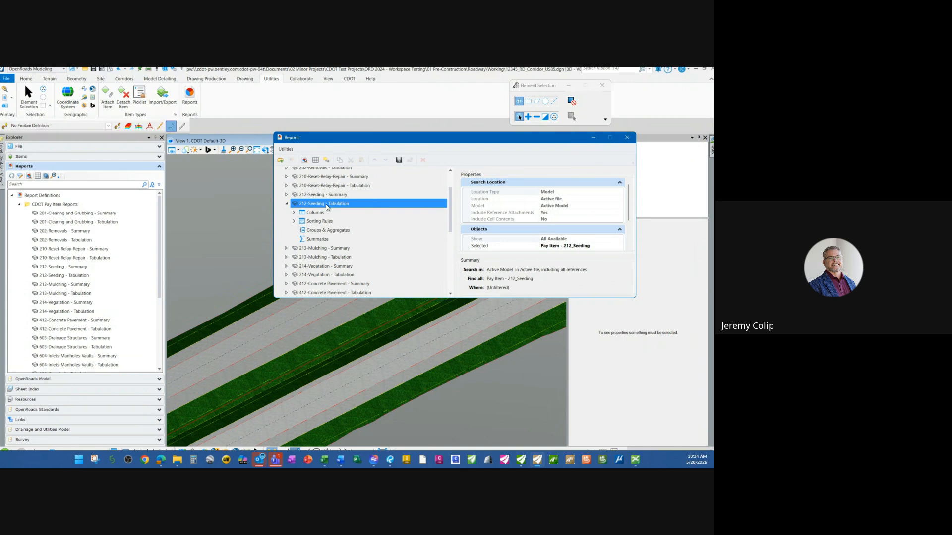
pyautogui.click(305, 160)
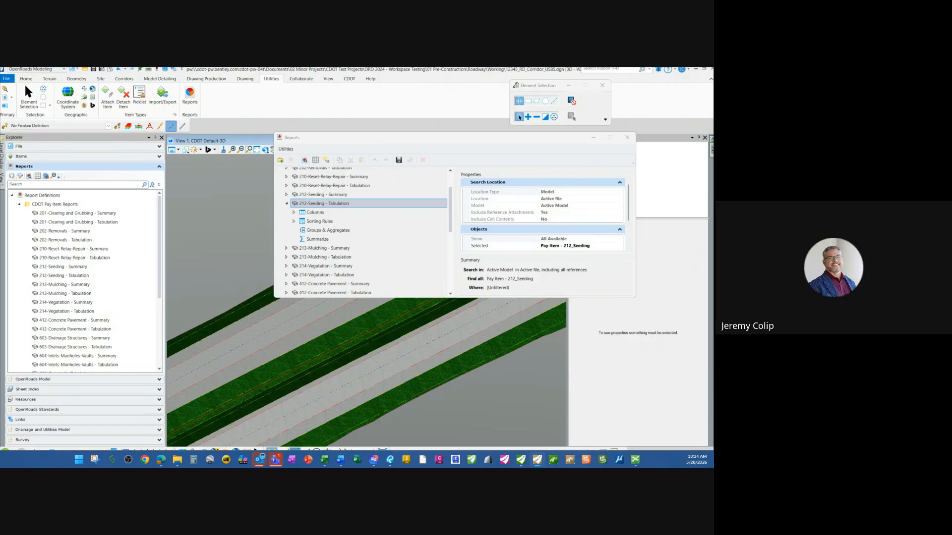
pyautogui.moveTo(713, 281); pyautogui.dragTo(439, 131)
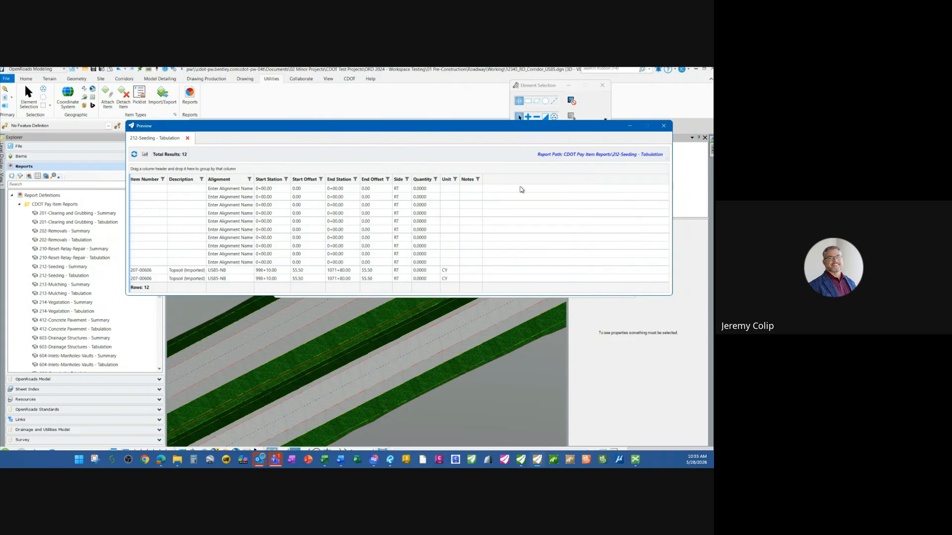
# Filter the 212-Seeding - Tabulation preview to item number 207-00606, and refresh the results to restore all rows
pyautogui.click(389, 180)
pyautogui.click(456, 163)
pyautogui.click(162, 179)
pyautogui.click(171, 208)
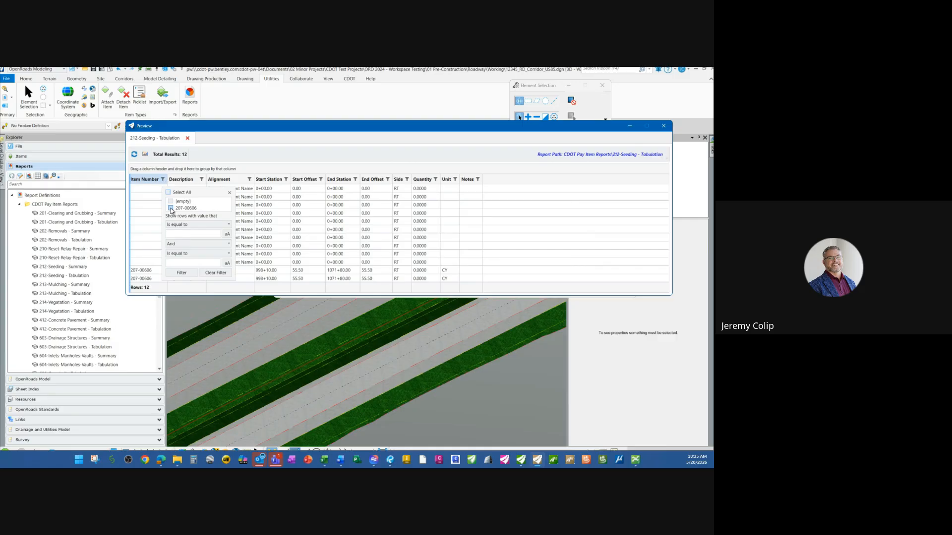
pyautogui.click(450, 263)
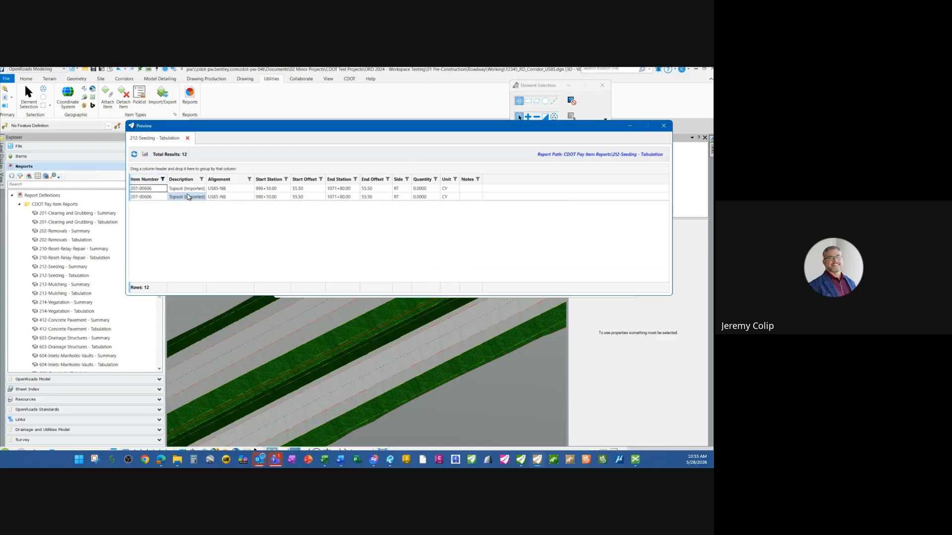
pyautogui.click(134, 155)
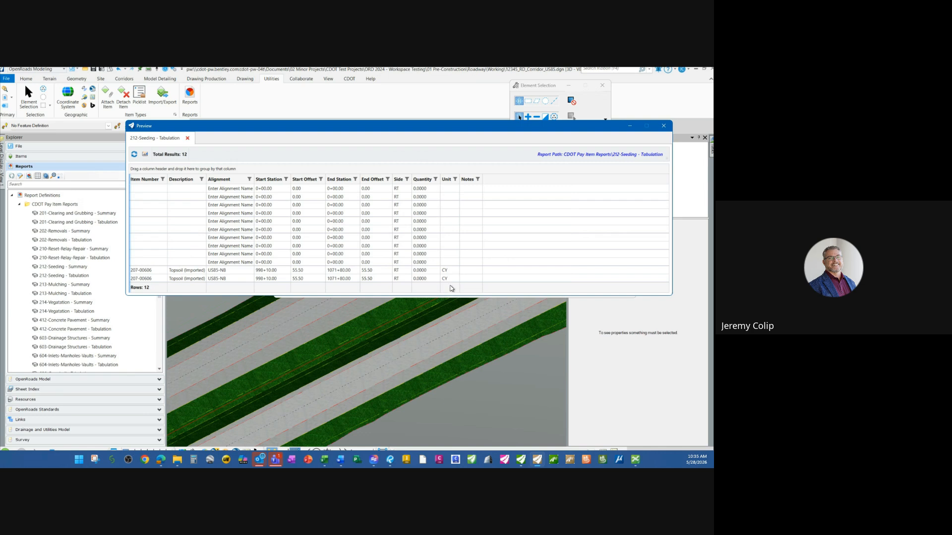
# Examine the end of the corridor in the 3D model and close the 212-Seeding - Tabulation preview
pyautogui.scroll(-3, 391, 334)
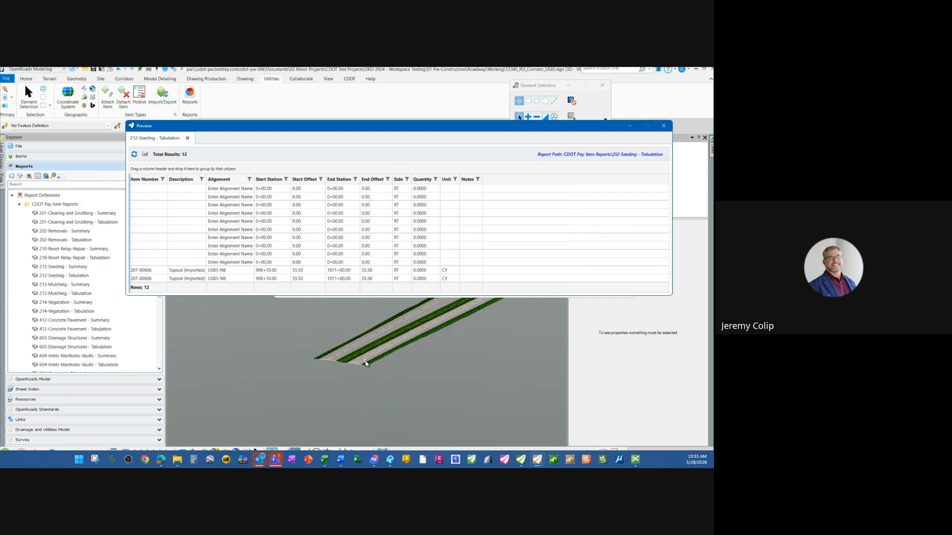
pyautogui.moveTo(365, 363)
pyautogui.scroll(2, 330, 416)
pyautogui.scroll(2, 439, 356)
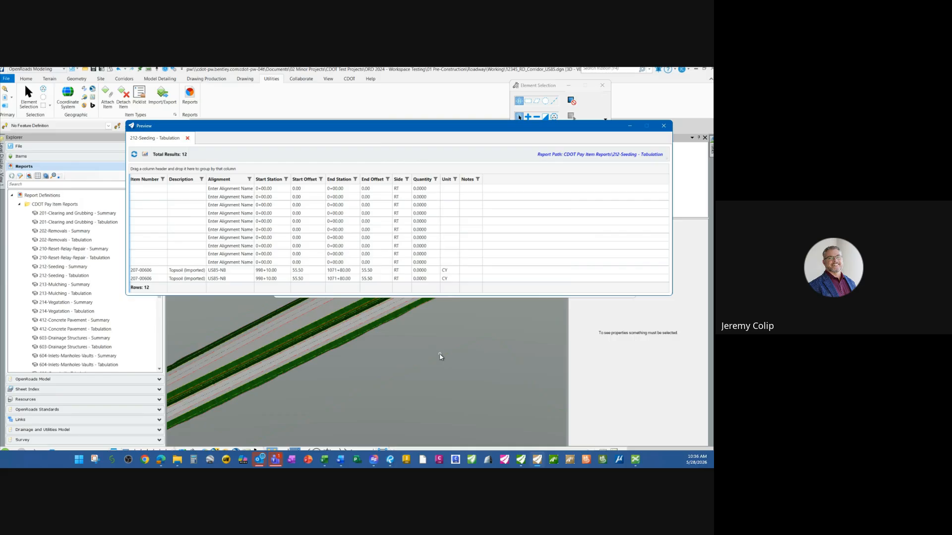
pyautogui.click(350, 271)
pyautogui.click(663, 126)
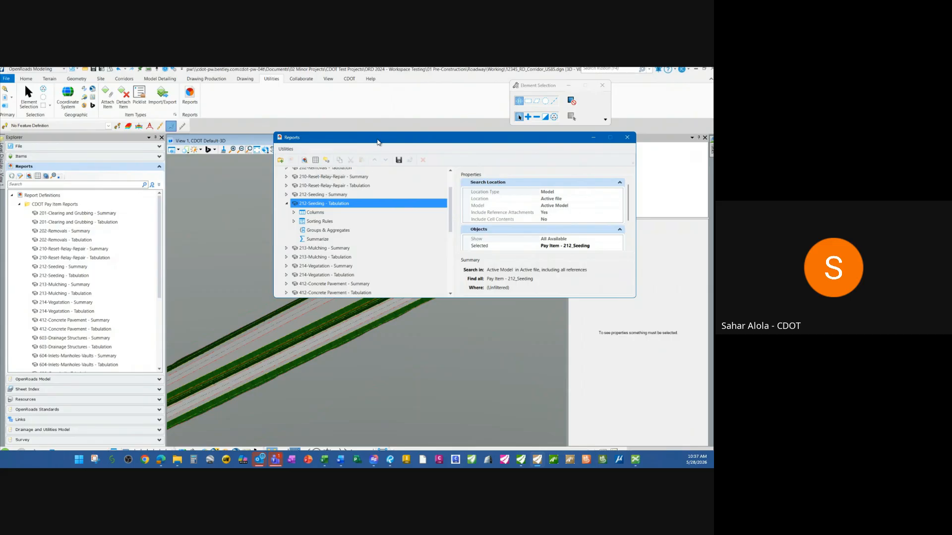
# Preview the results of the 212-Seeding - Summary report and close the preview
pyautogui.moveTo(378, 141); pyautogui.dragTo(273, 119)
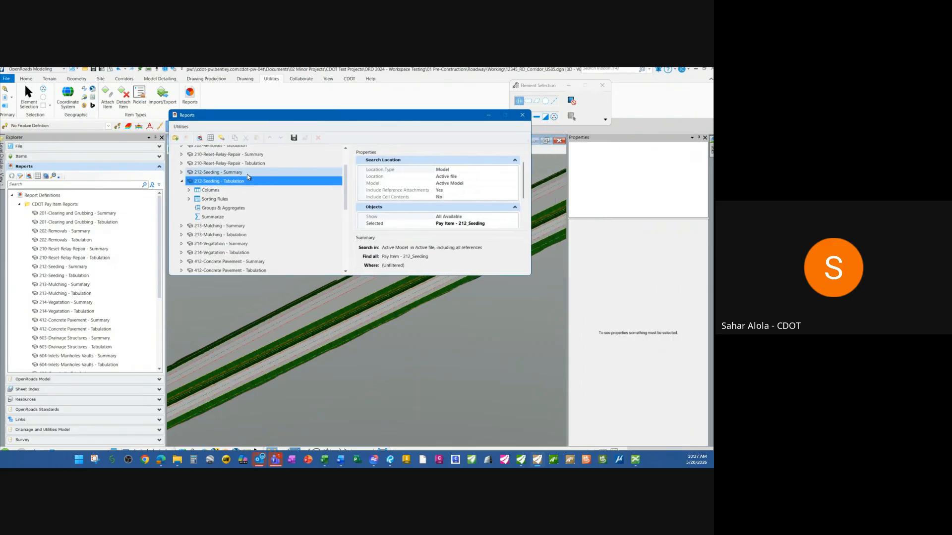
pyautogui.doubleClick(231, 182)
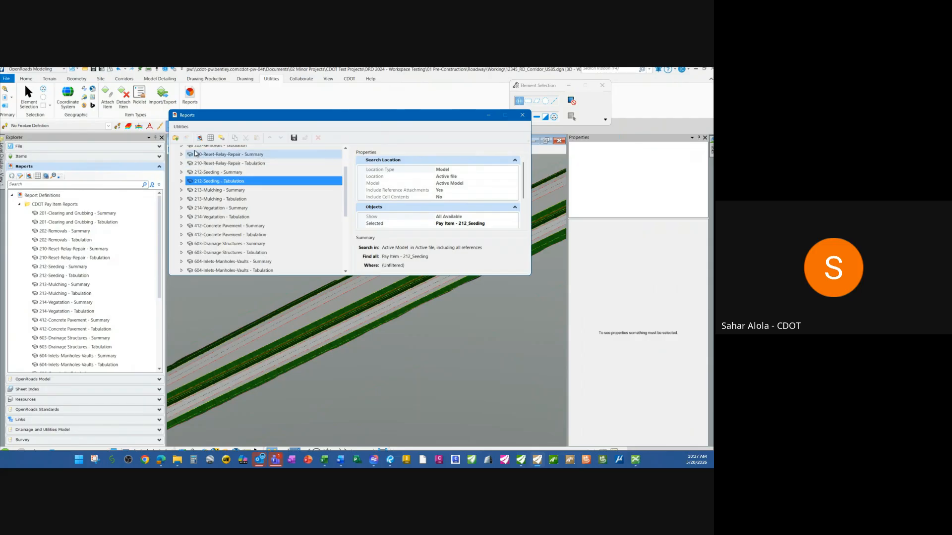
pyautogui.scroll(3, 252, 207)
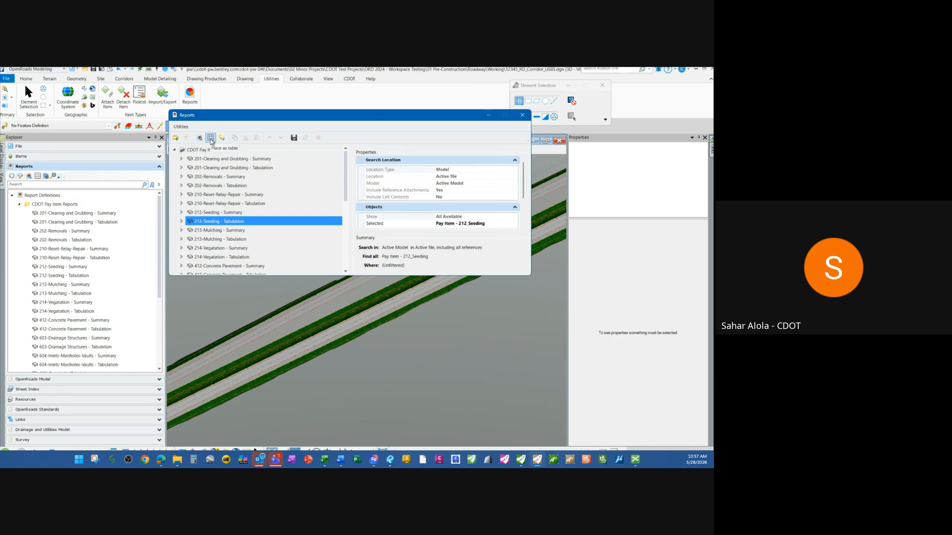
pyautogui.click(224, 214)
pyautogui.rightClick(224, 215)
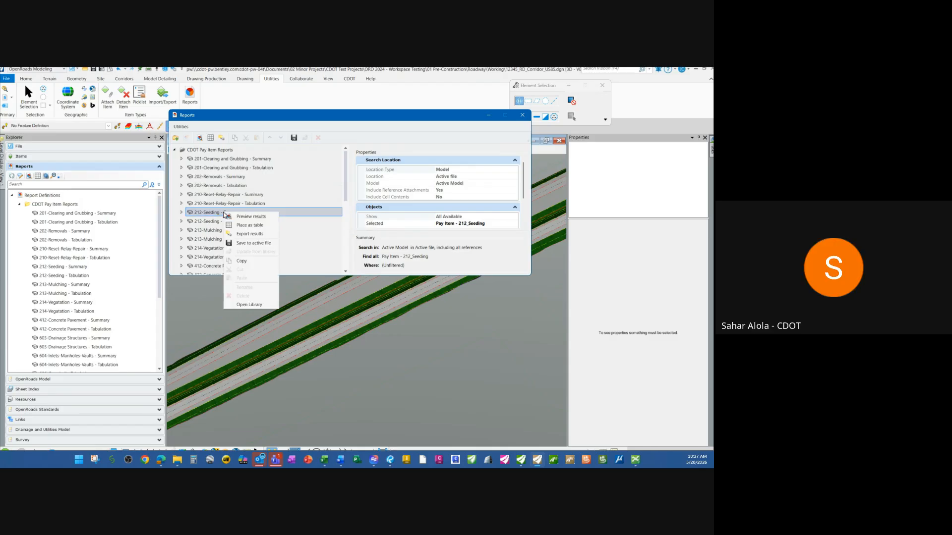
pyautogui.click(255, 218)
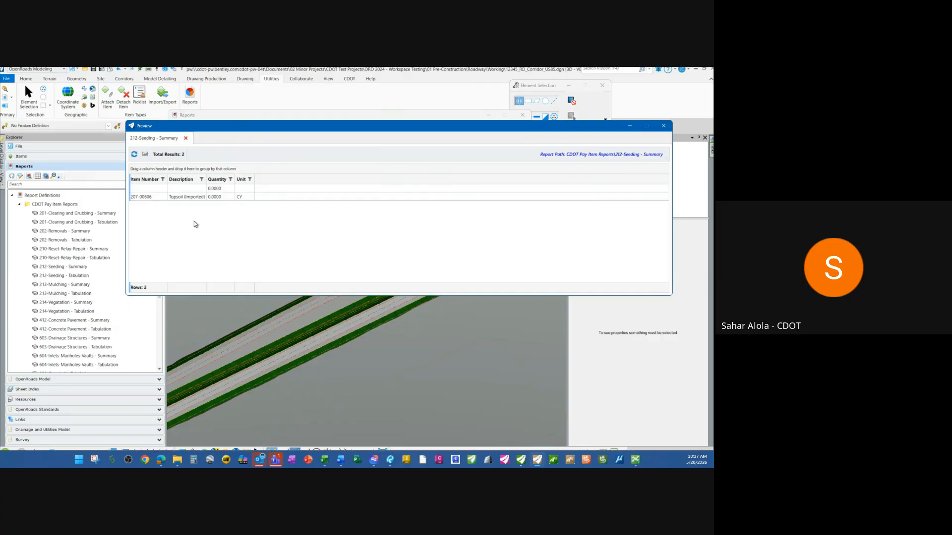
pyautogui.click(159, 198)
pyautogui.click(663, 126)
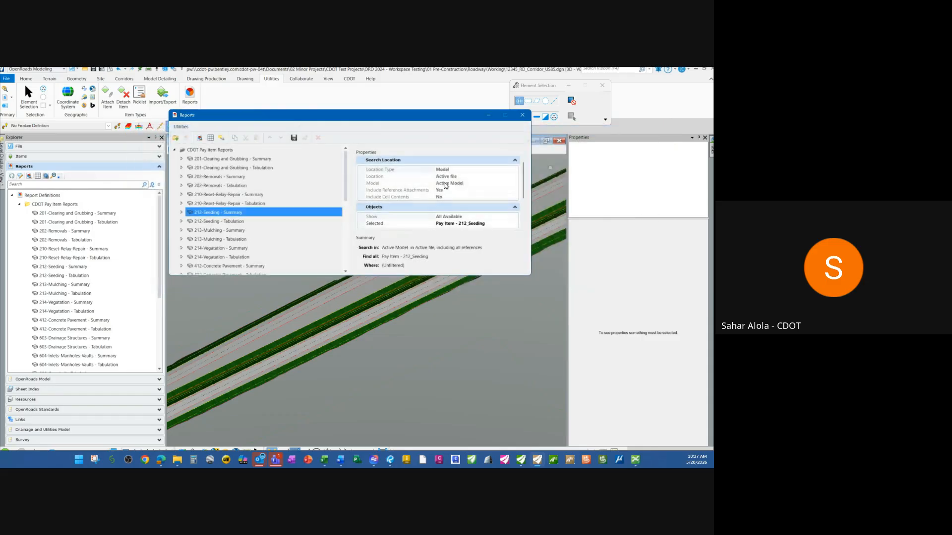
# Place the 212-Seeding - Tabulation report as a table in the empty area below the corridor in the 3D model
pyautogui.rightClick(227, 212)
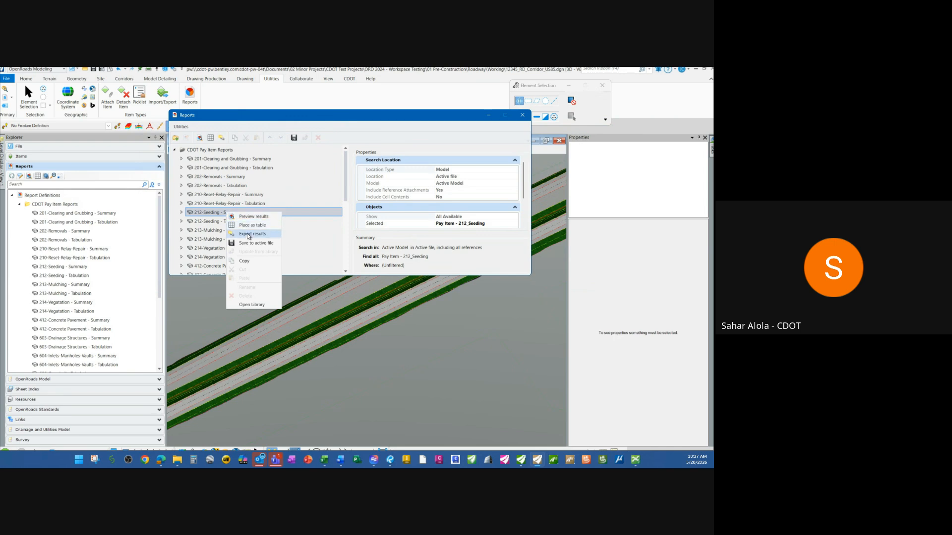
pyautogui.click(218, 226)
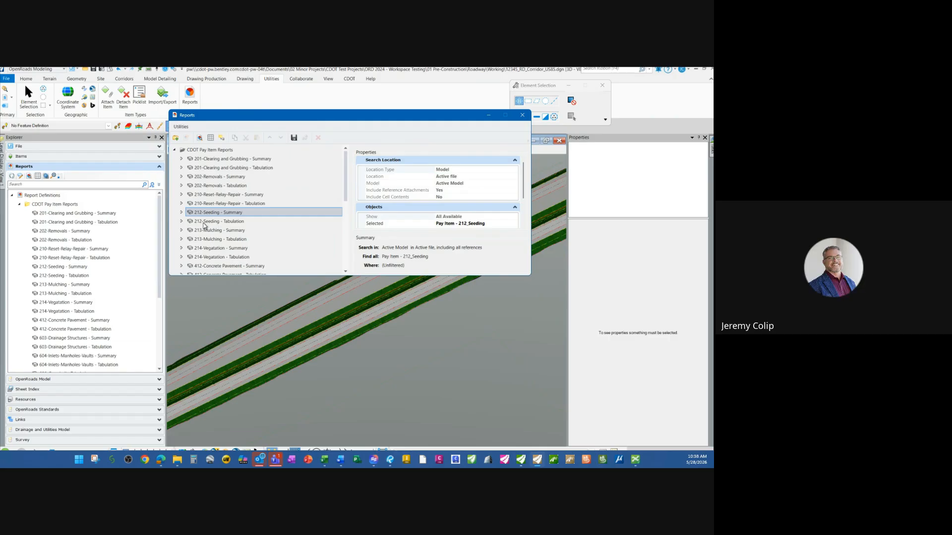
pyautogui.click(204, 225)
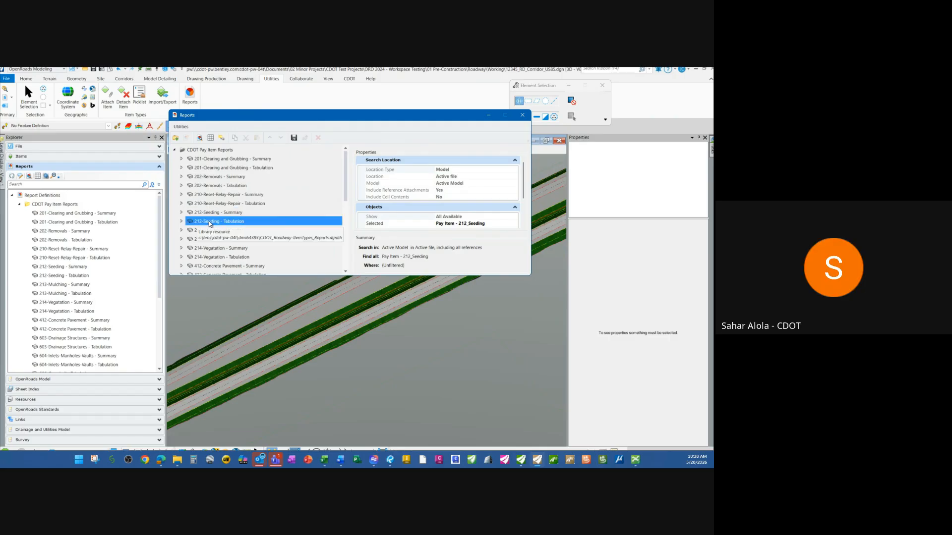
pyautogui.rightClick(209, 223)
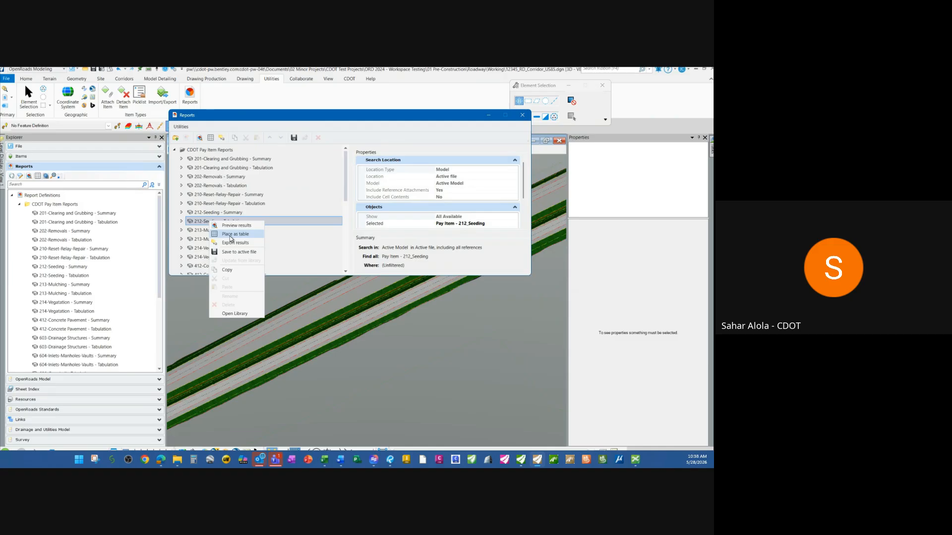
pyautogui.click(230, 236)
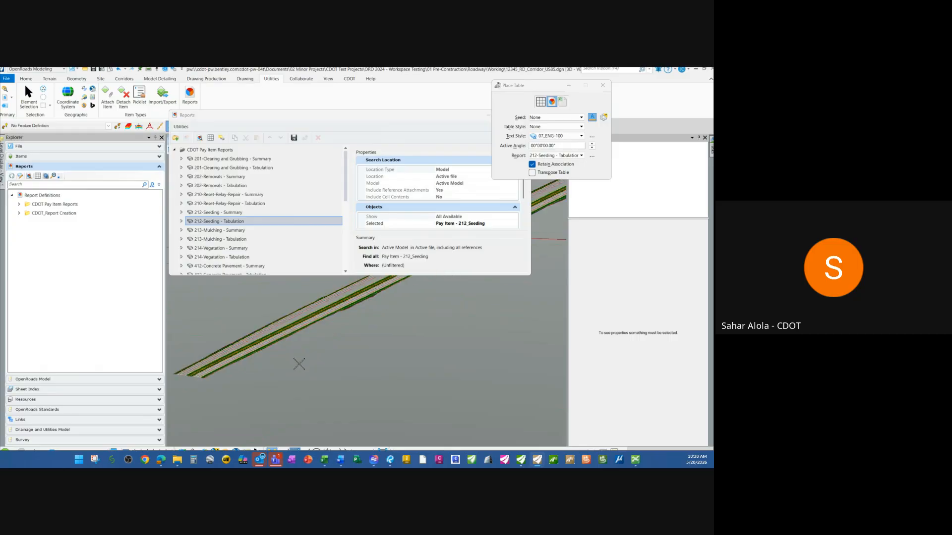
pyautogui.click(300, 373)
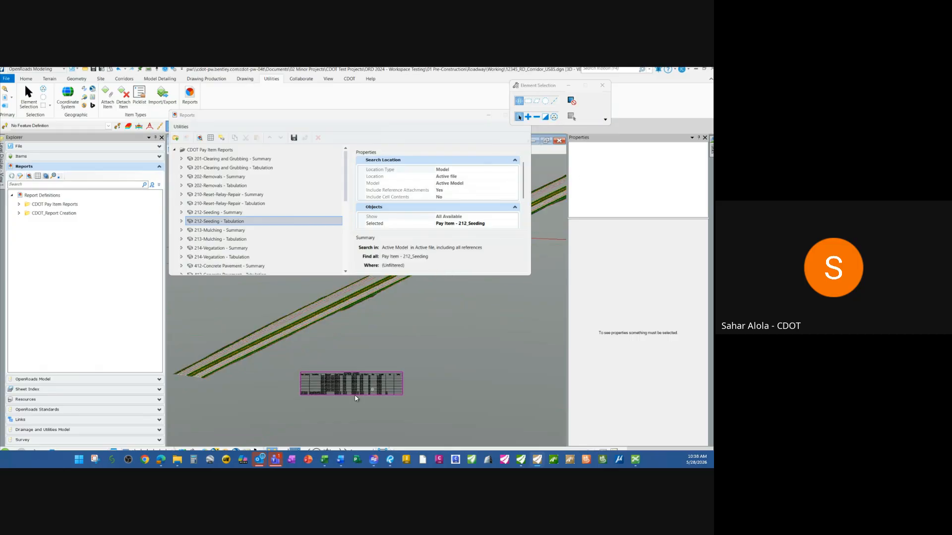
# Inspect the placed 212-Seeding - Tabulation table up close and select it
pyautogui.scroll(5, 336, 398)
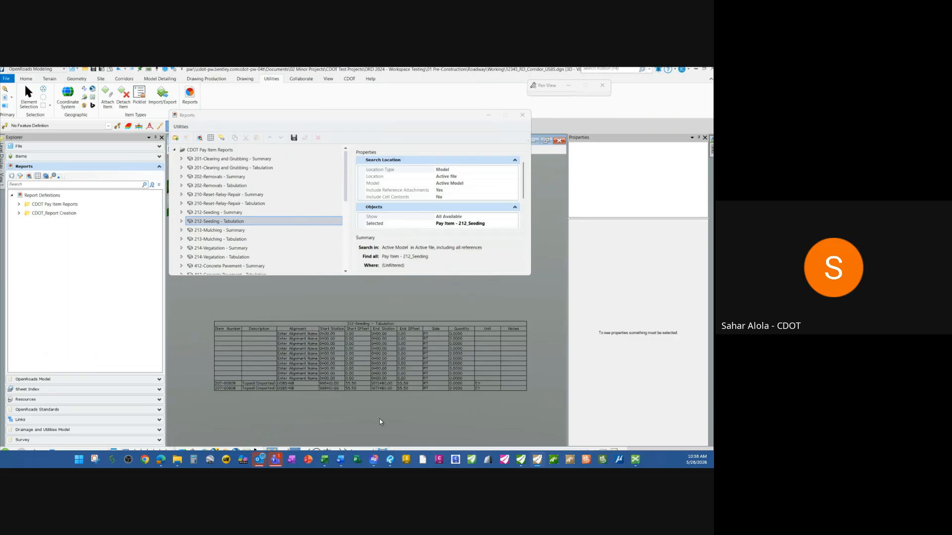
pyautogui.moveTo(380, 421); pyautogui.dragTo(369, 405, button='middle')
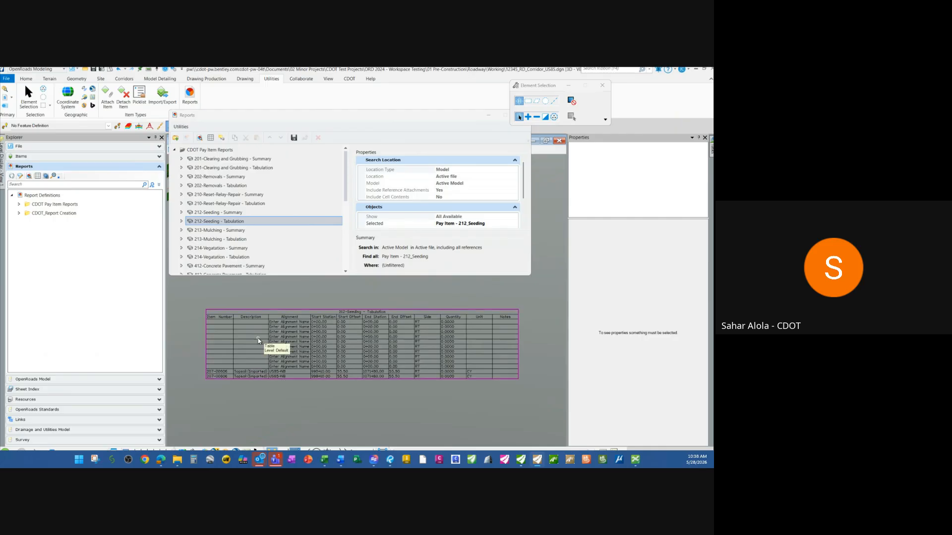
pyautogui.click(224, 312)
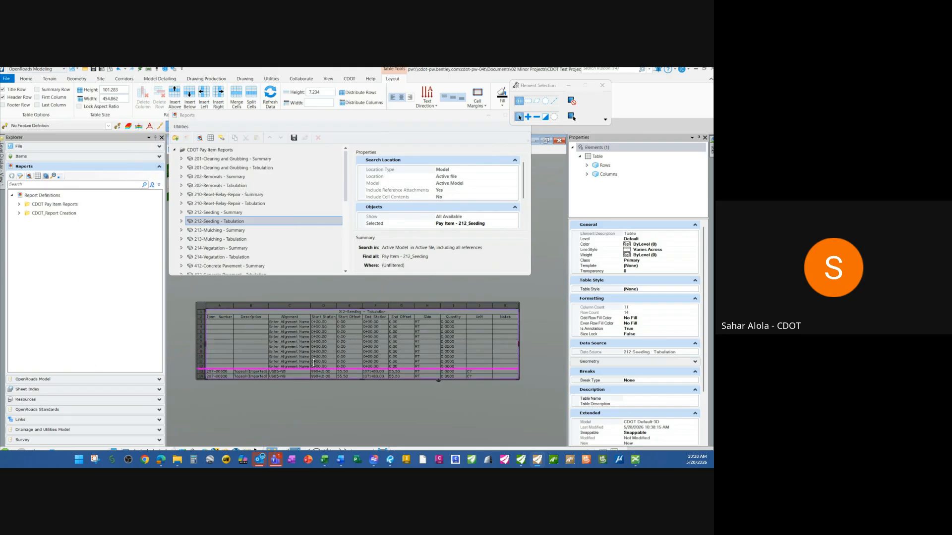
pyautogui.rightClick(227, 220)
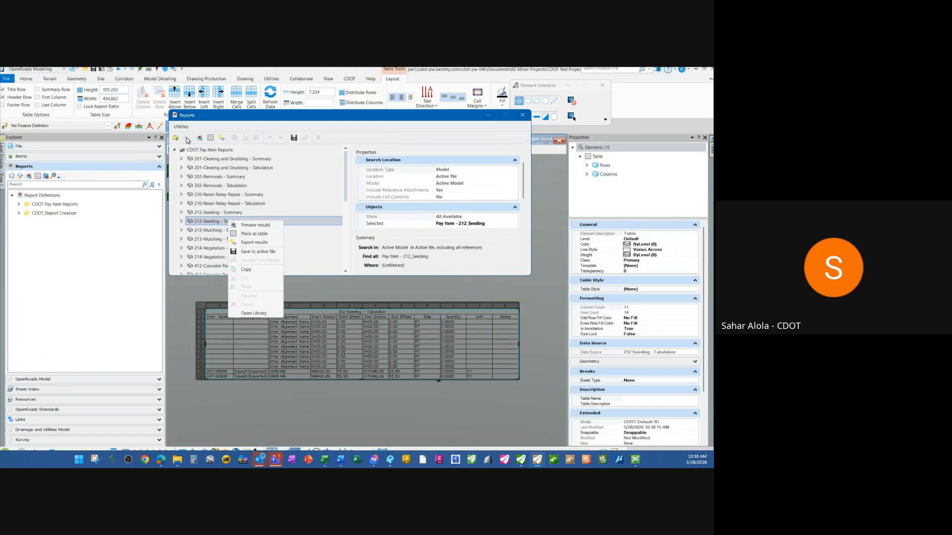
pyautogui.click(231, 405)
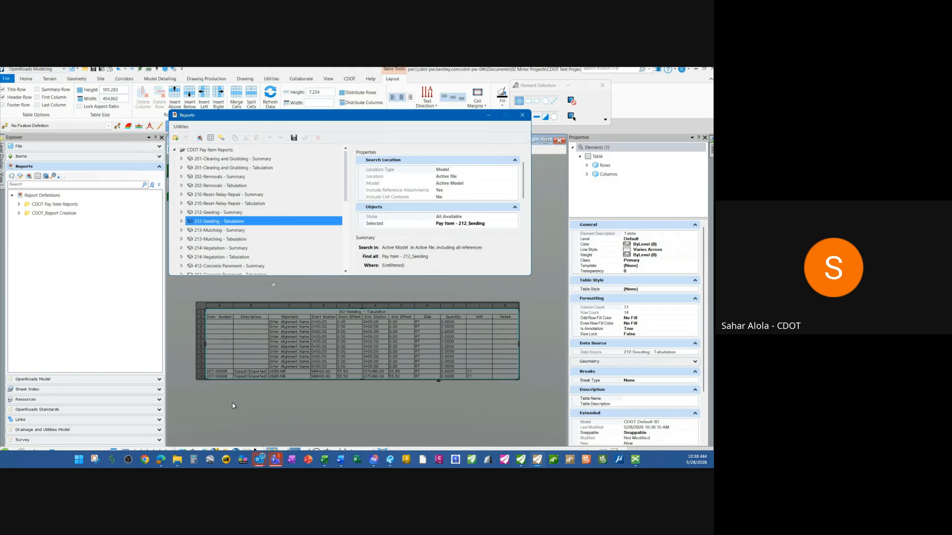
pyautogui.click(224, 307)
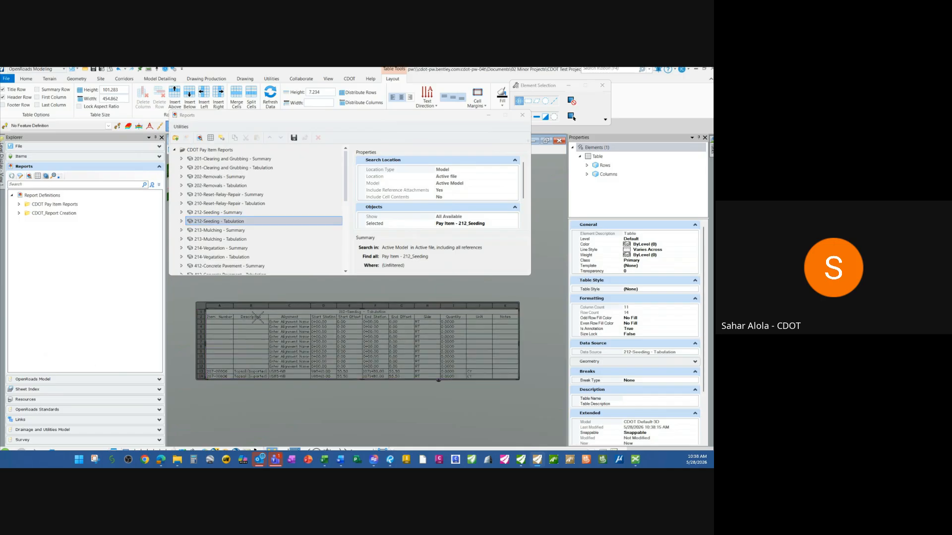
pyautogui.click(226, 316)
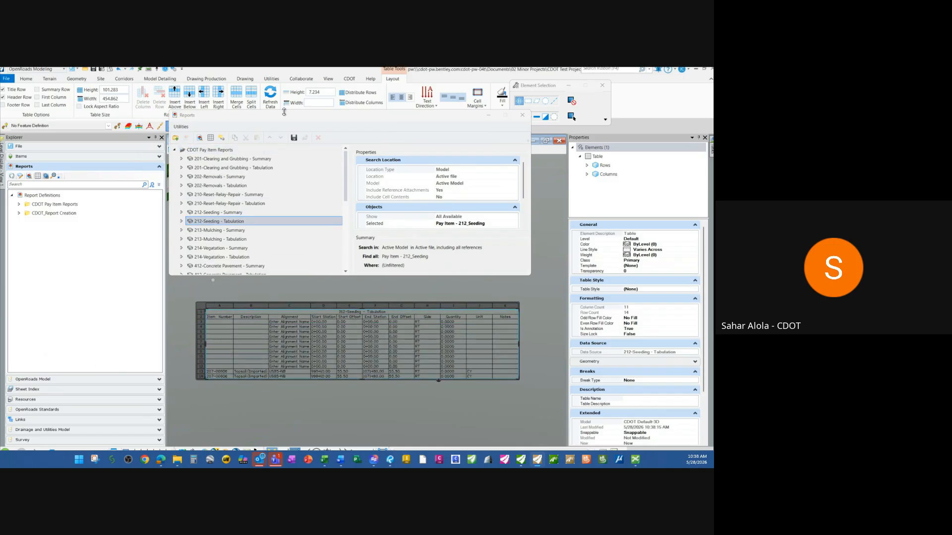
# Create a Summary of Estimated Quantities sheet from the CDOT summary/tabulation sheets, moving the floating windows out of the way
pyautogui.click(347, 78)
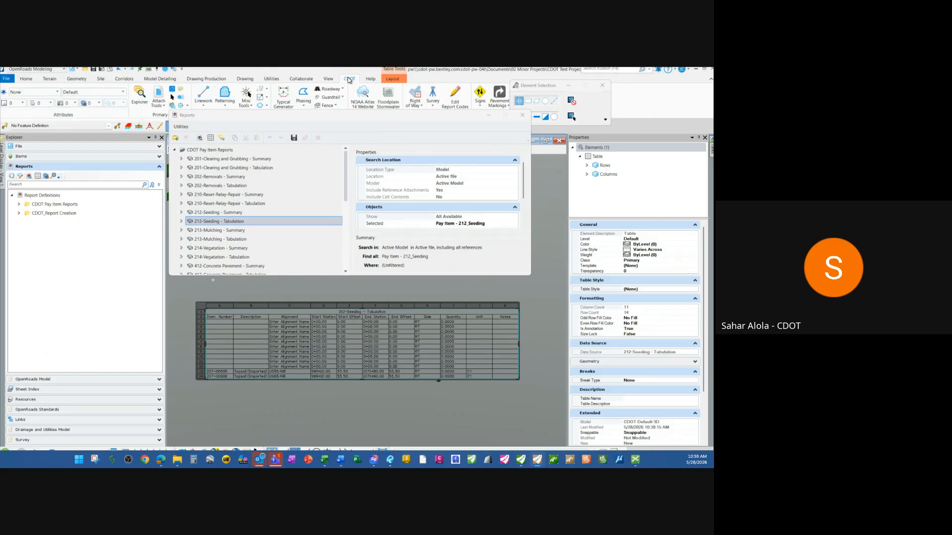
pyautogui.moveTo(347, 115); pyautogui.dragTo(349, 128)
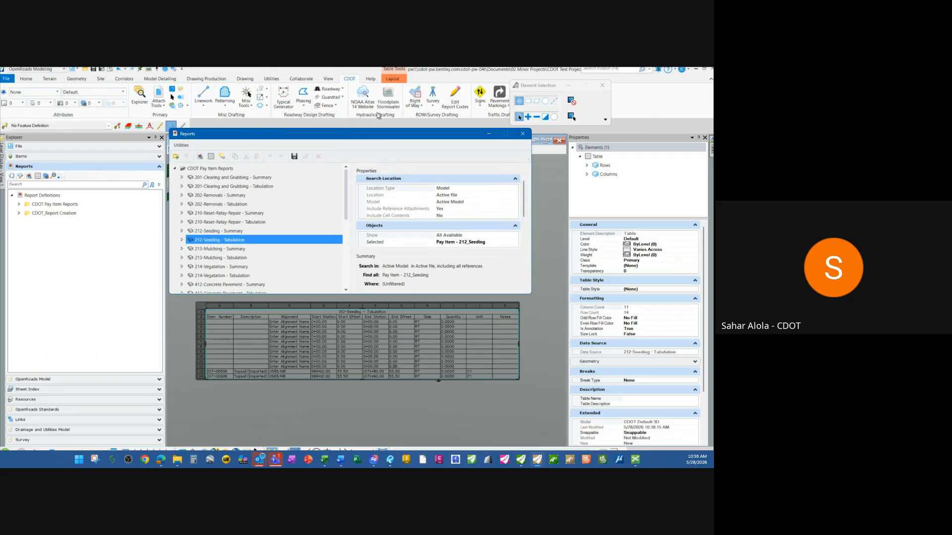
pyautogui.moveTo(552, 85); pyautogui.dragTo(646, 108)
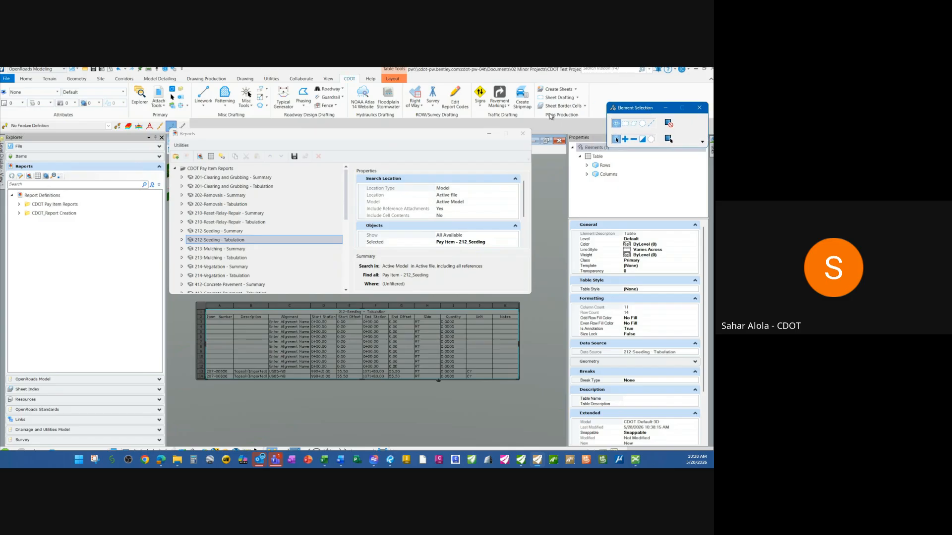
pyautogui.click(575, 91)
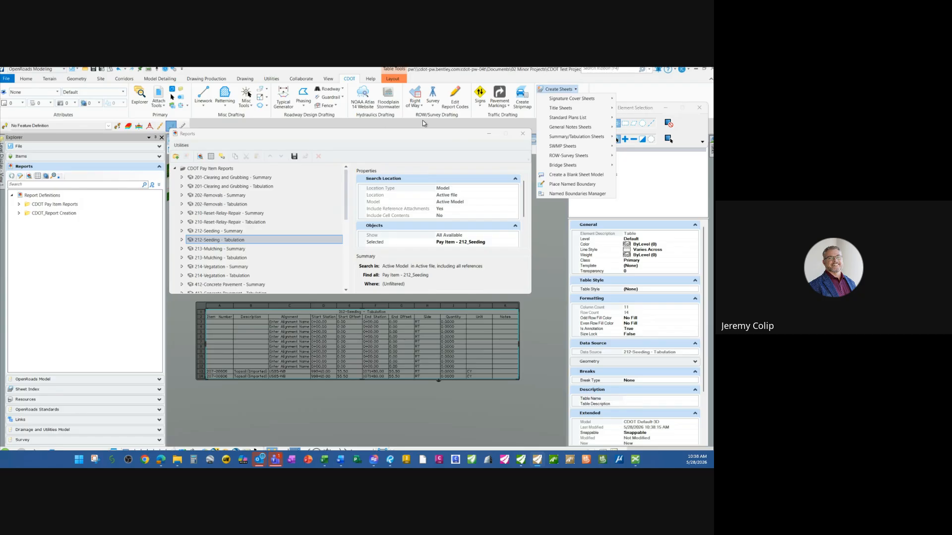
pyautogui.moveTo(582, 103)
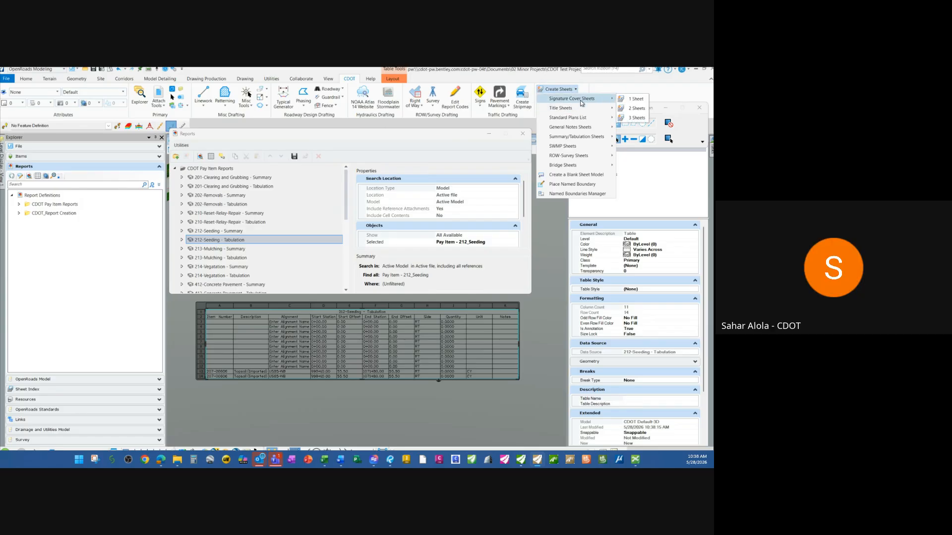
pyautogui.moveTo(581, 139)
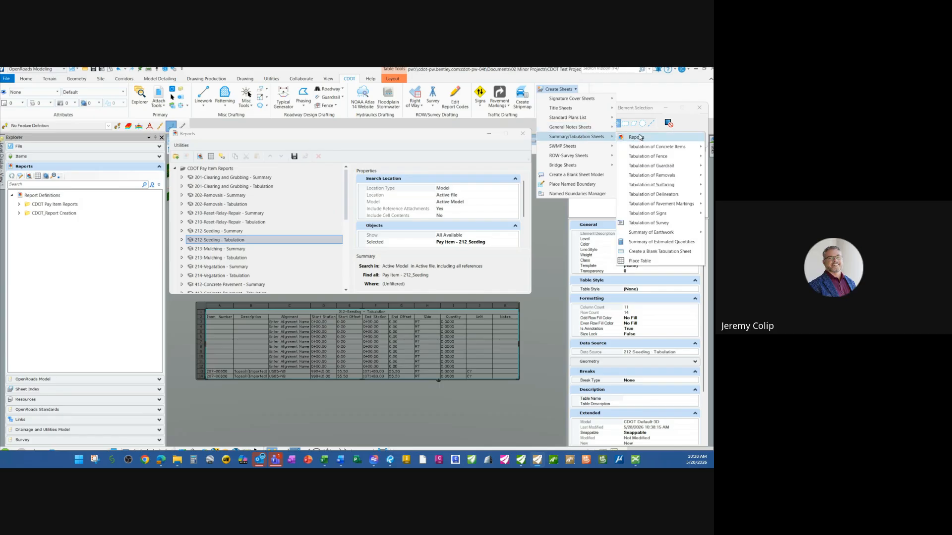
pyautogui.click(662, 242)
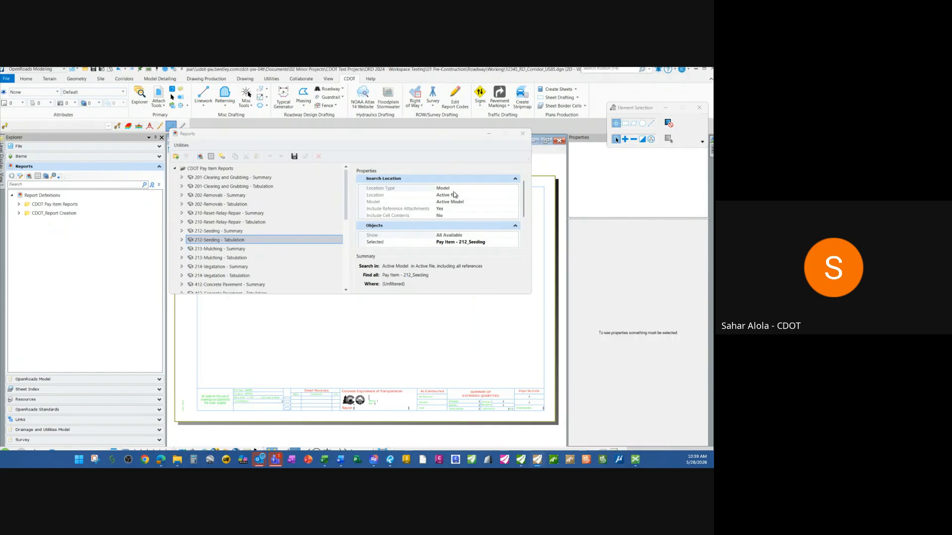
# Close the Reports window and widen the sheet view by narrowing the Properties and Explorer areas
pyautogui.click(454, 135)
pyautogui.moveTo(515, 226); pyautogui.dragTo(359, 84)
pyautogui.click(433, 81)
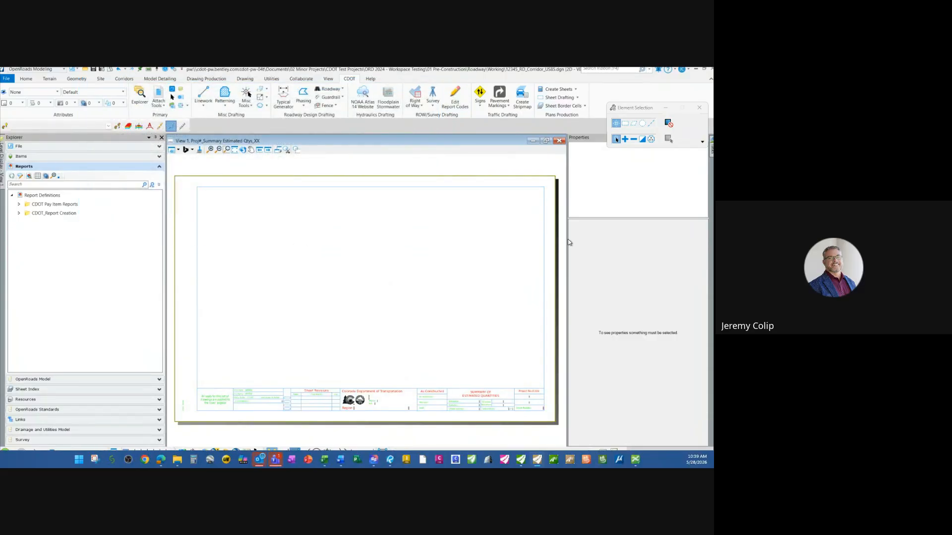
pyautogui.moveTo(567, 238); pyautogui.dragTo(595, 240)
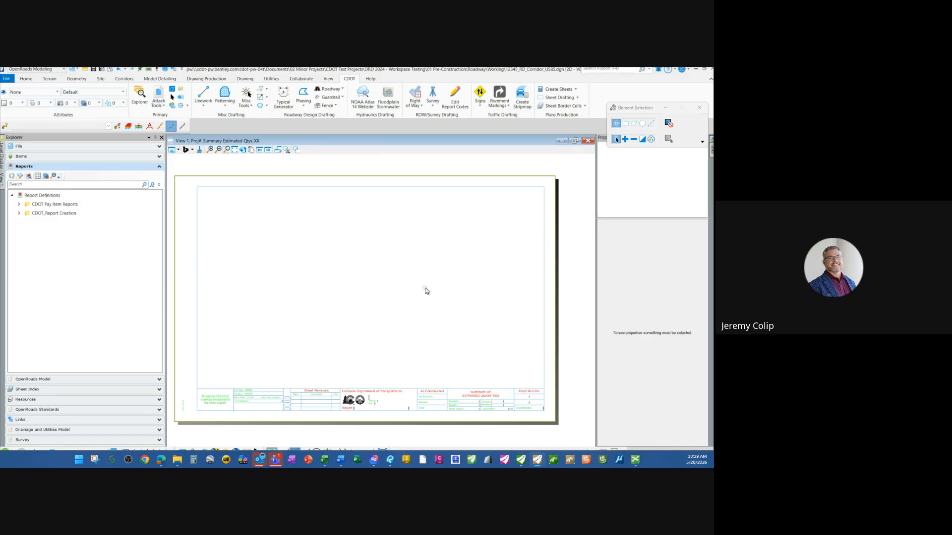
pyautogui.moveTo(169, 264); pyautogui.dragTo(147, 261)
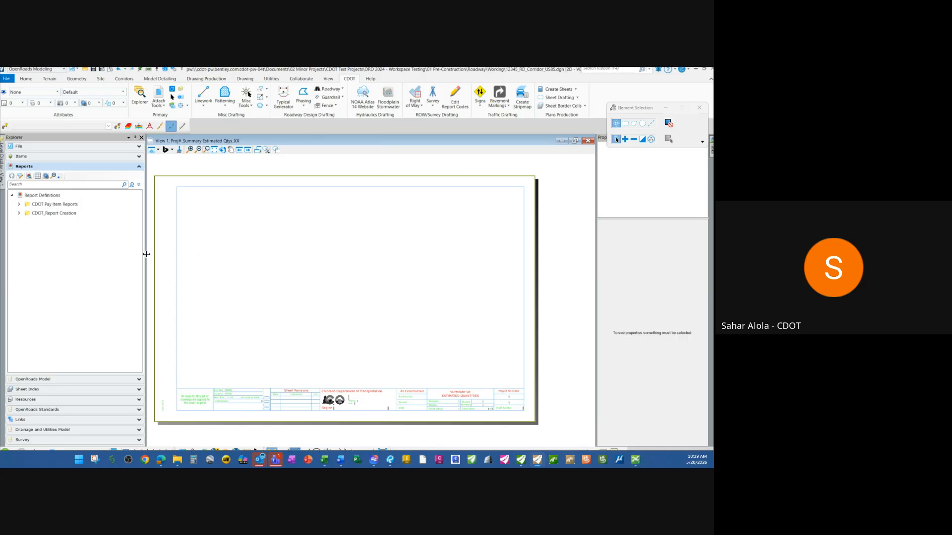
# Narrow the Explorer area further to give the sheet view more width
pyautogui.moveTo(146, 254); pyautogui.dragTo(127, 253)
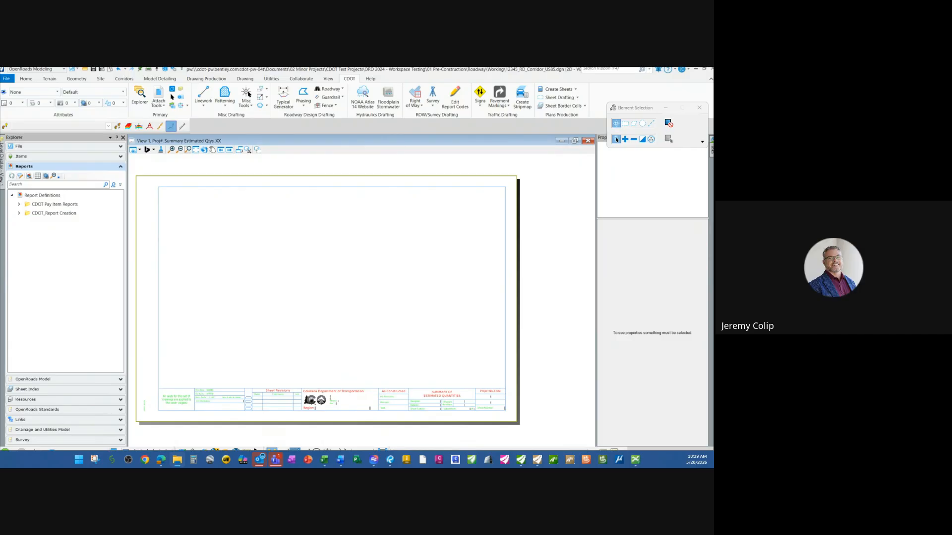
# Switch to Bluebeam Revu and examine the Tabulation of Flatwork example on page 9 of the Plan Example Layouts document
pyautogui.hotkey('alt', 'Tab')
pyautogui.scroll(-1, 508, 280)
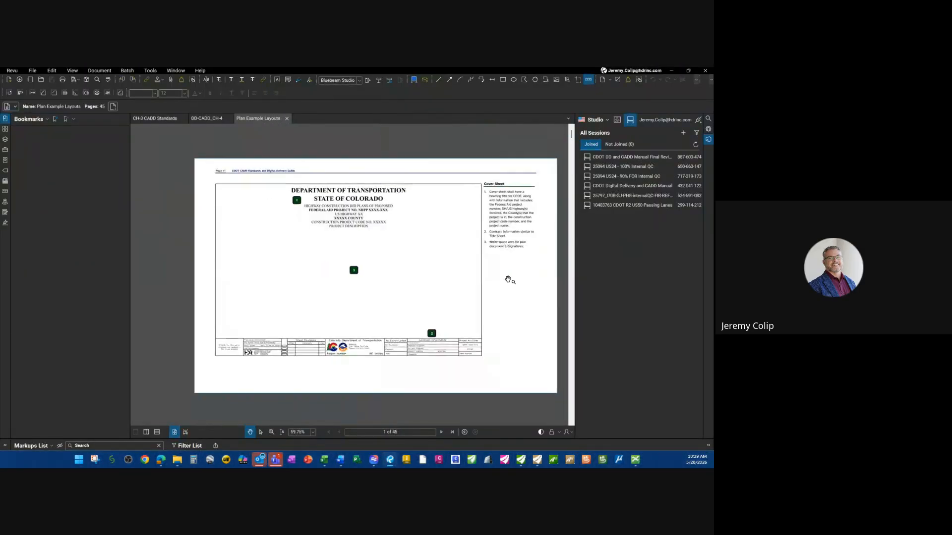
pyautogui.scroll(2, 493, 295)
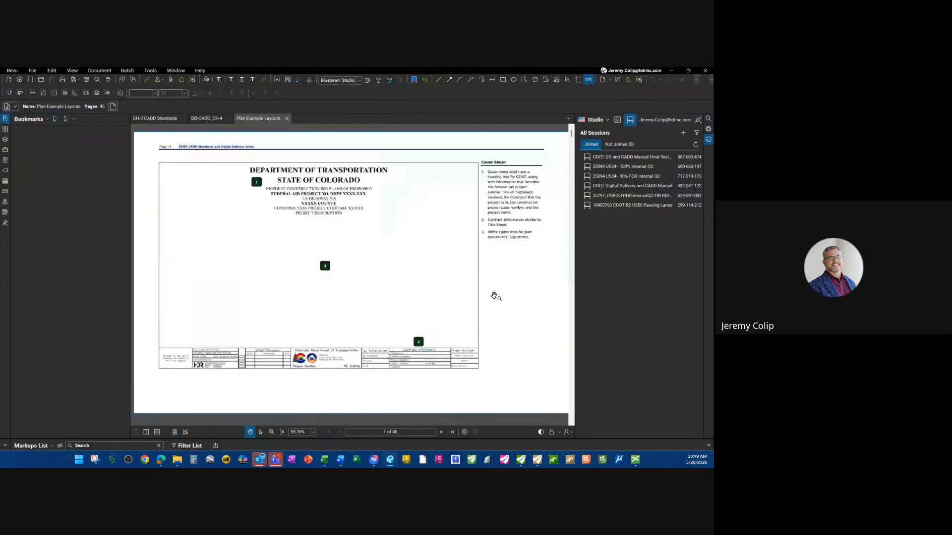
pyautogui.click(175, 432)
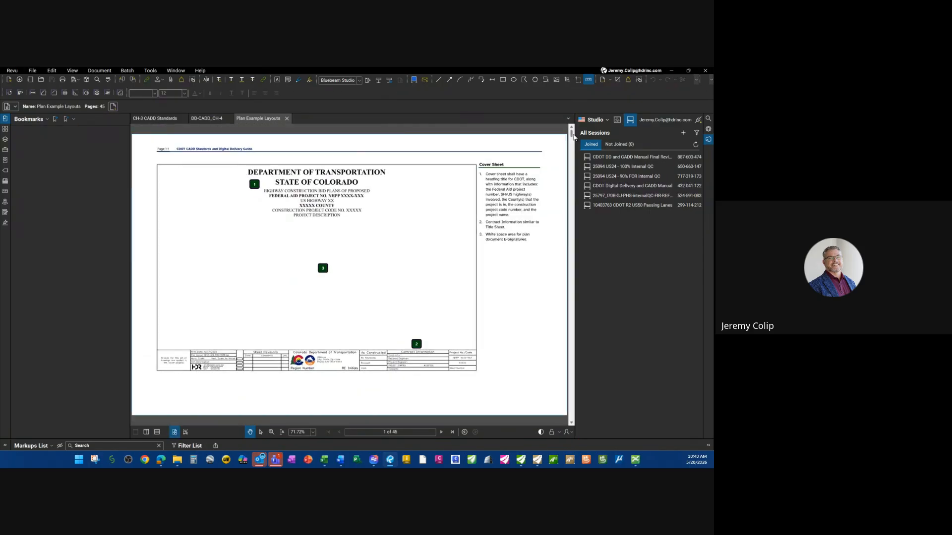
pyautogui.moveTo(574, 137); pyautogui.dragTo(573, 179)
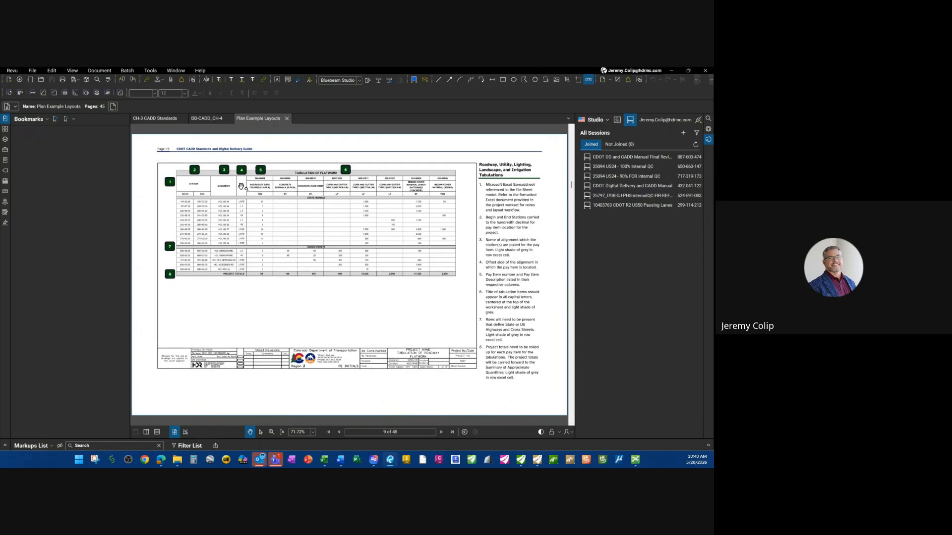
pyautogui.scroll(2, 185, 187)
pyautogui.scroll(-1, 202, 250)
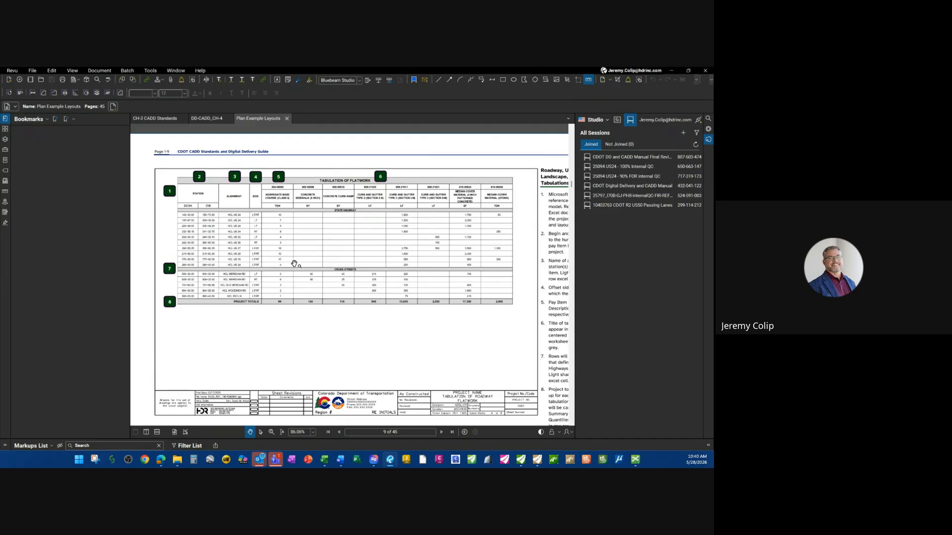
# Minimize the PDF and chat windows to return to OpenRoads Designer, and fit the whole Summary of Estimated Quantities sheet in the view
pyautogui.click(673, 74)
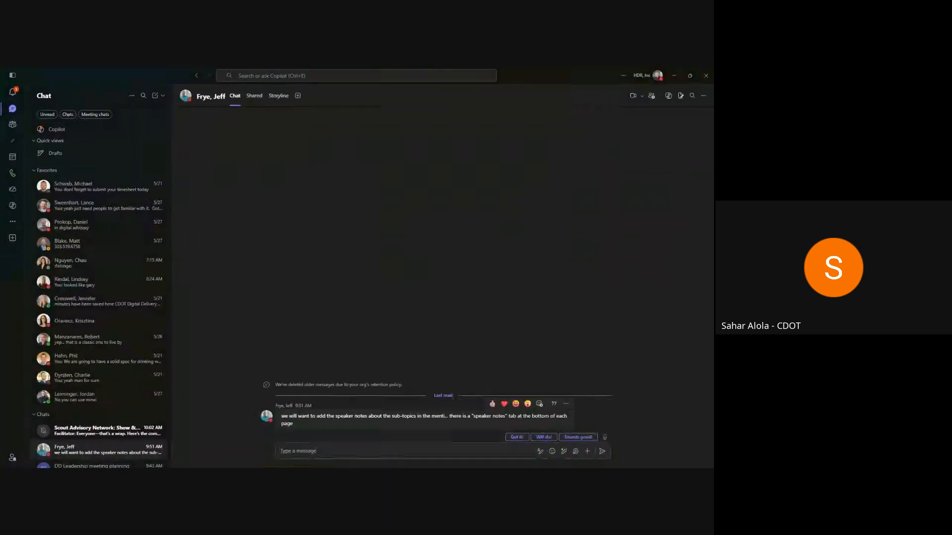
pyautogui.moveTo(561, 67); pyautogui.dragTo(50, 466)
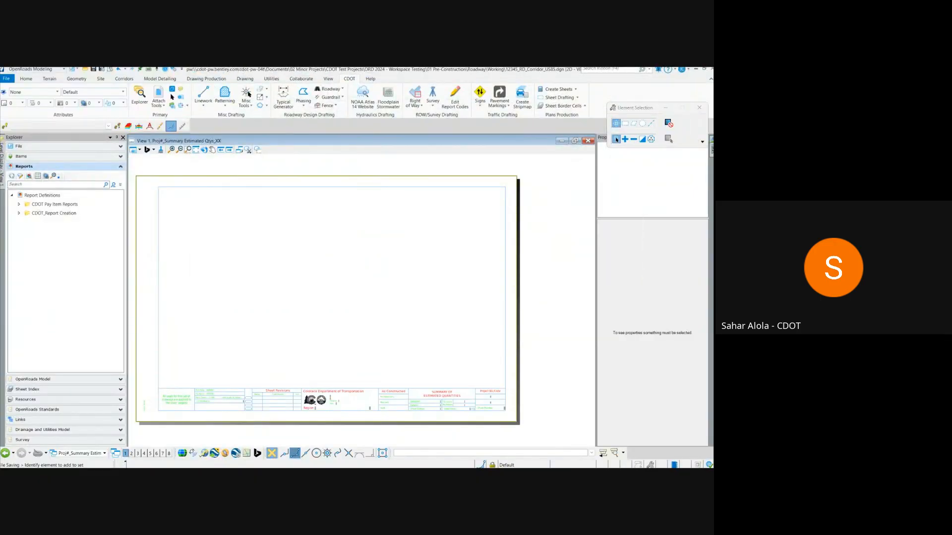
pyautogui.click(581, 254)
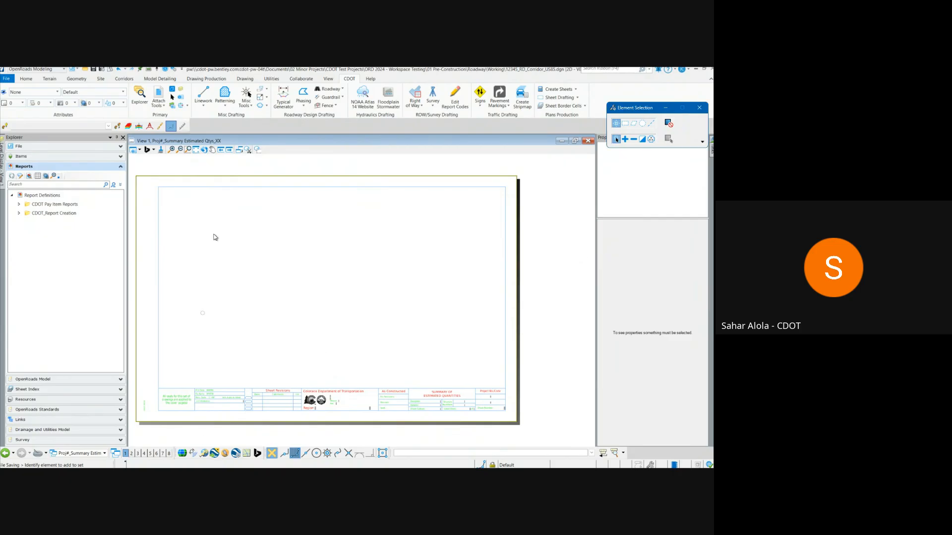
pyautogui.click(196, 150)
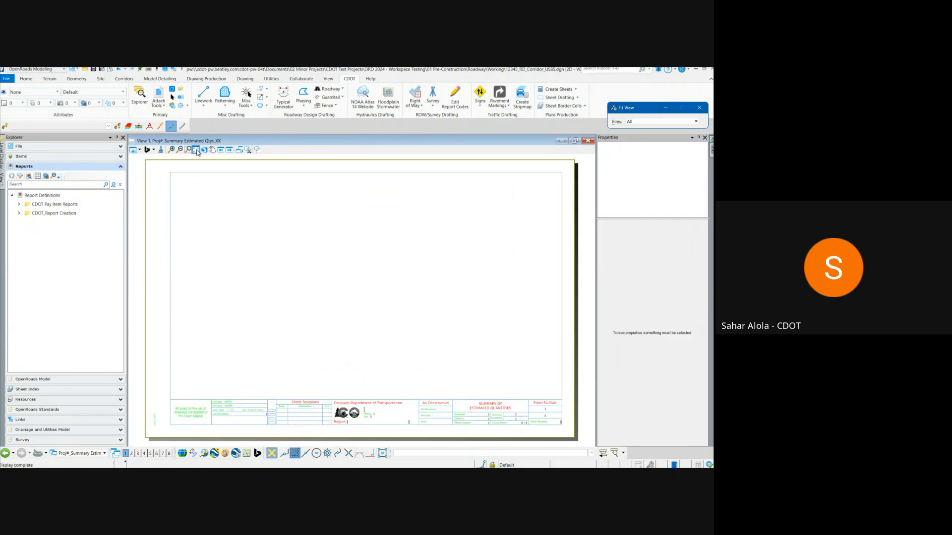
pyautogui.rightClick(254, 309)
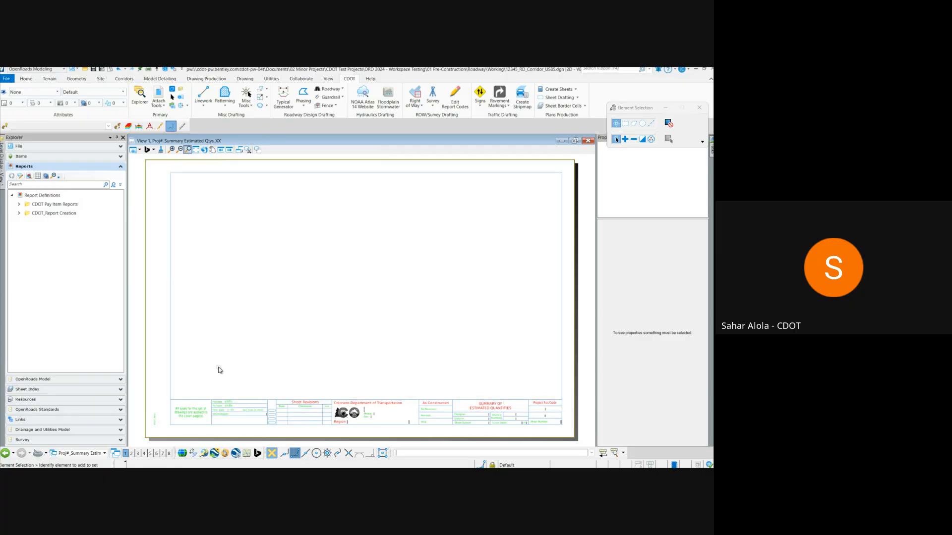
# Open the Tabulation of Guardrail spreadsheet from the CDOT summary/tabulation sheets
pyautogui.click(90, 453)
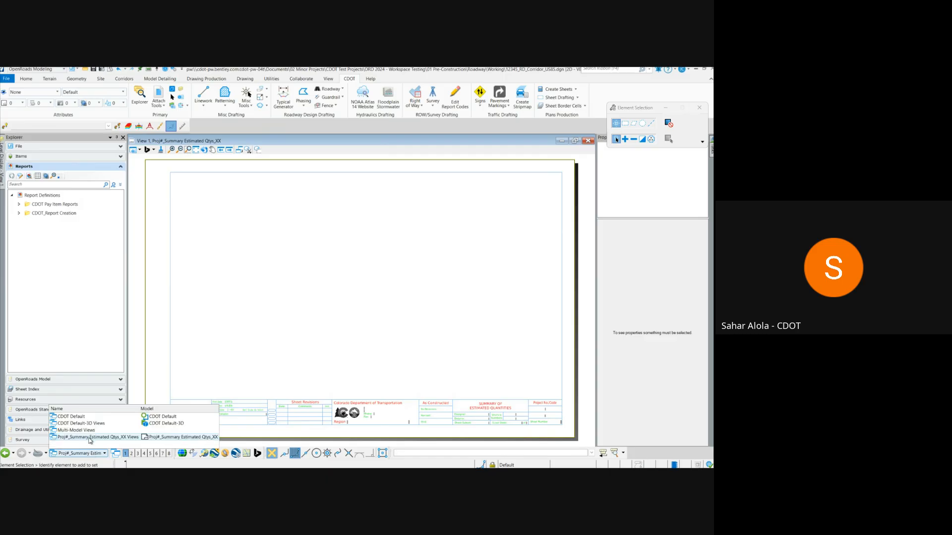
pyautogui.click(566, 88)
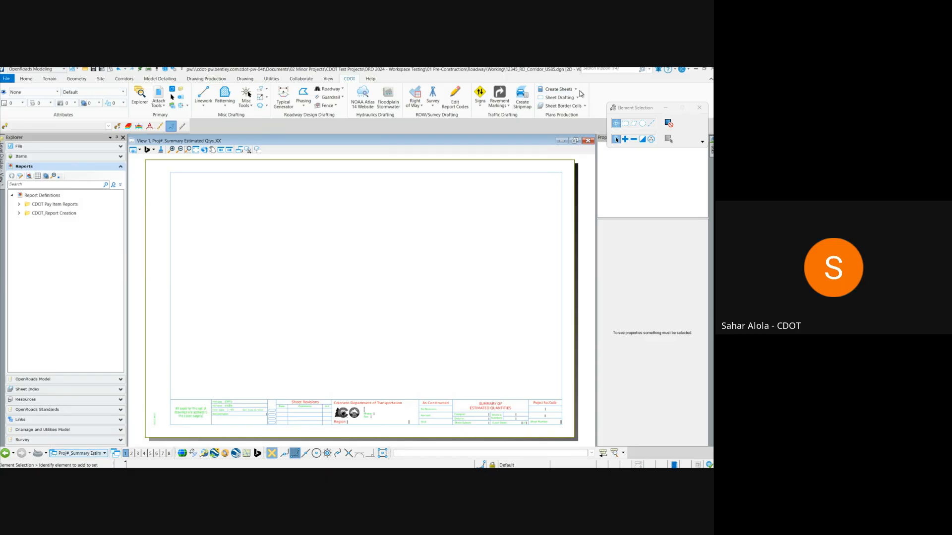
pyautogui.click(576, 90)
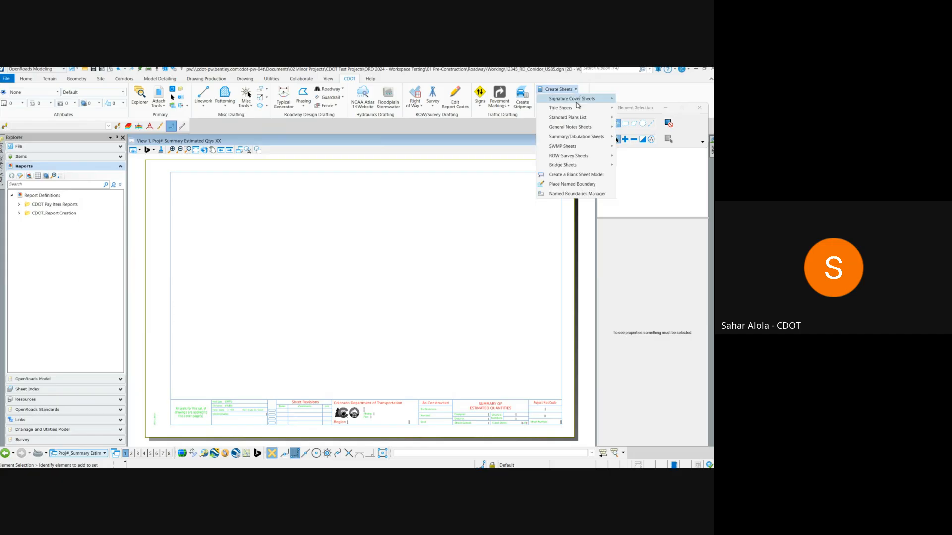
pyautogui.moveTo(578, 120)
pyautogui.moveTo(584, 137)
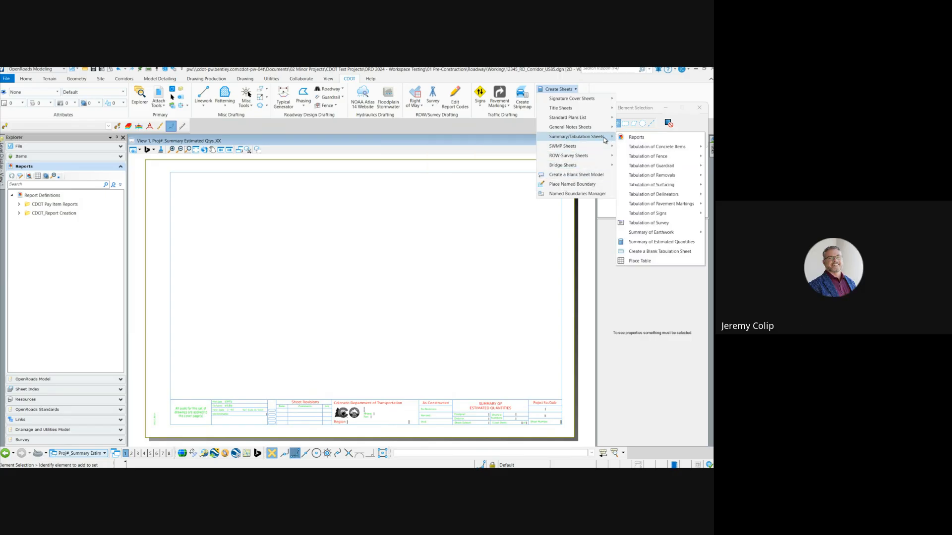
pyautogui.moveTo(653, 168)
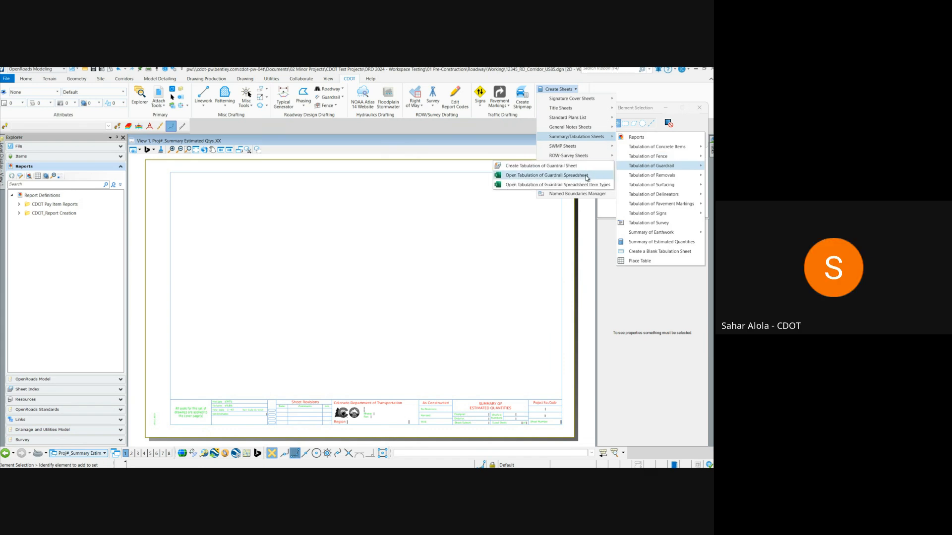
pyautogui.click(588, 175)
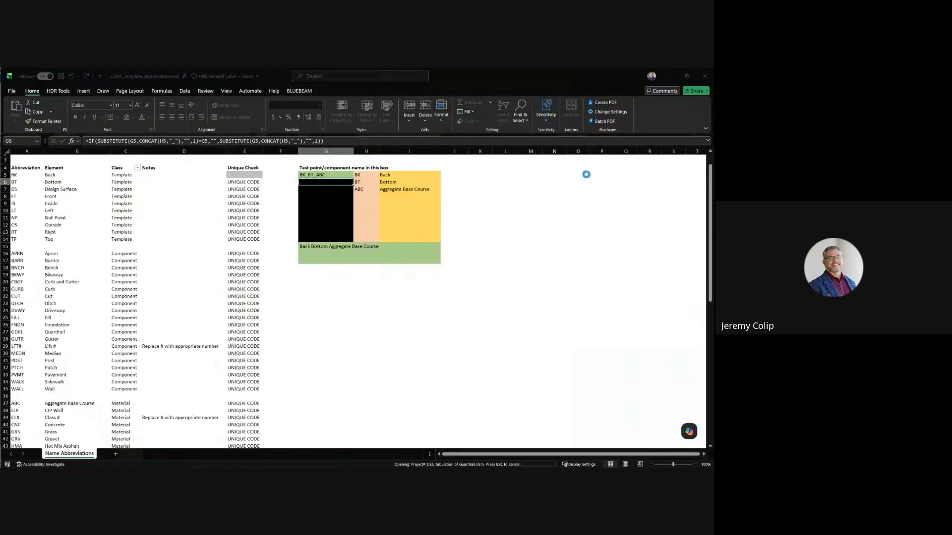
# Review the Guardrail Sheet and Guardrail Data worksheets, close the guardrail workbook, and return to OpenRoads Designer
pyautogui.scroll(-10, 276, 253)
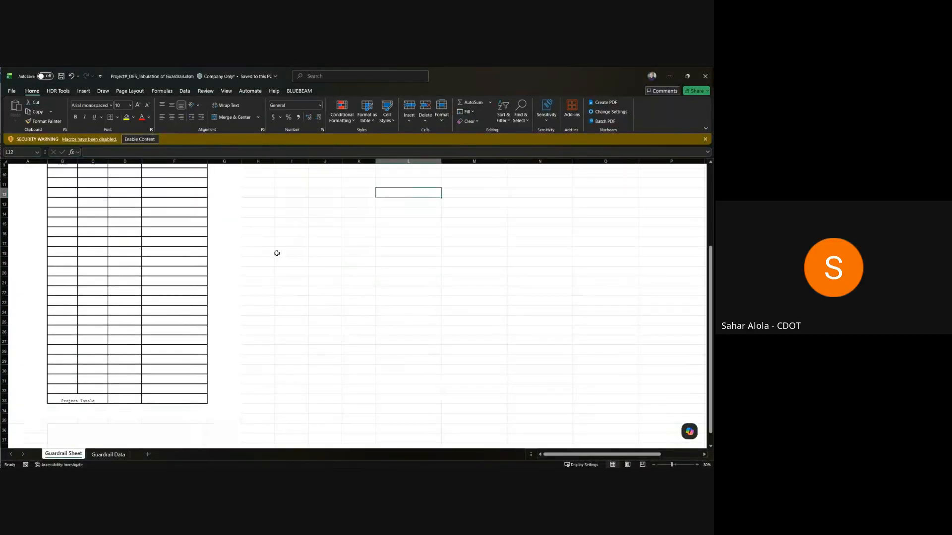
pyautogui.scroll(9, 276, 253)
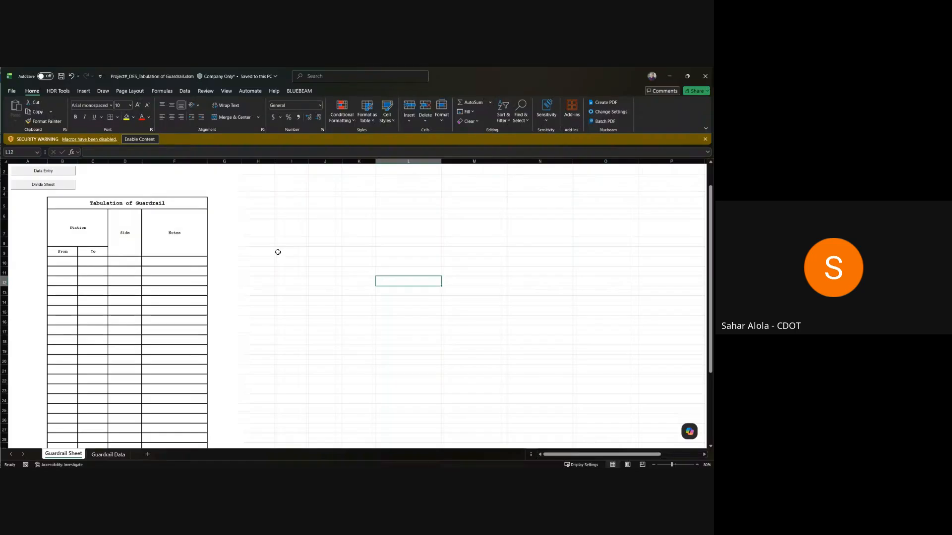
pyautogui.click(108, 455)
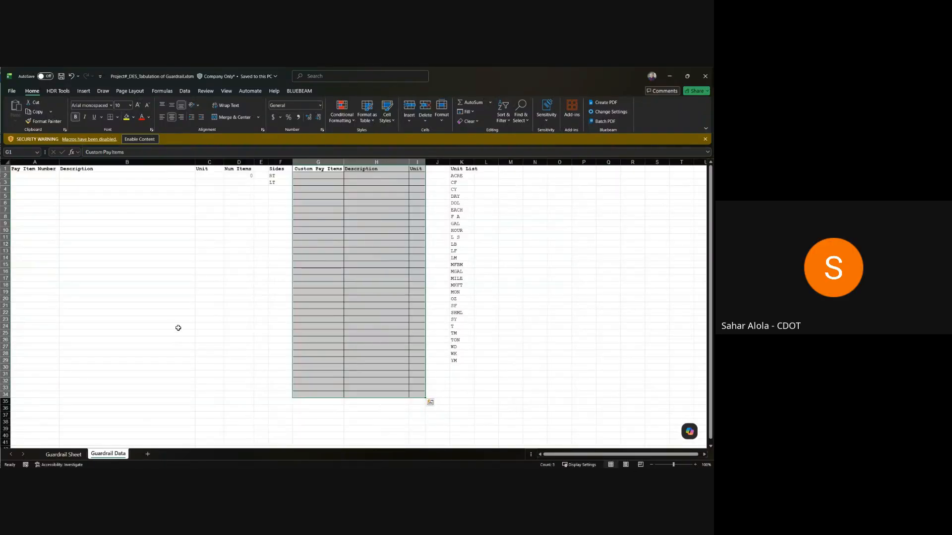
pyautogui.click(64, 454)
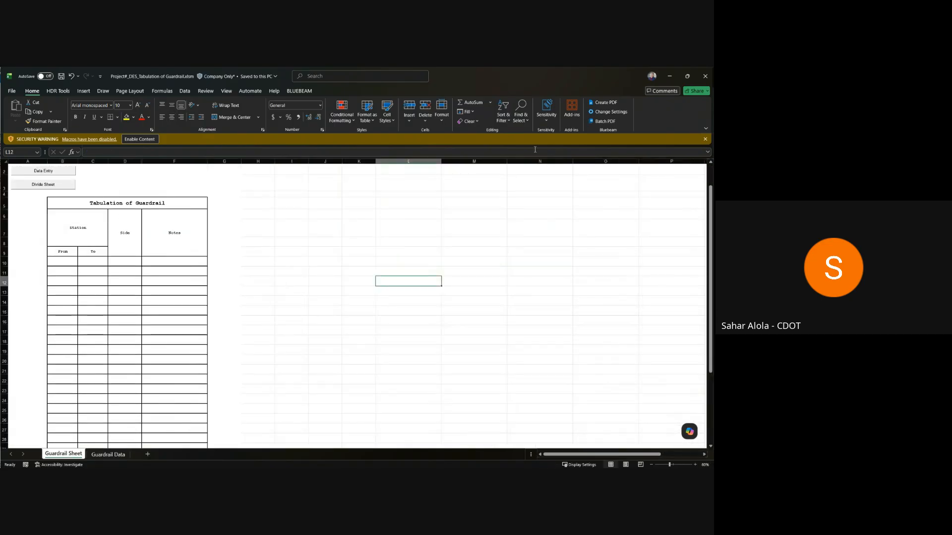
pyautogui.click(704, 76)
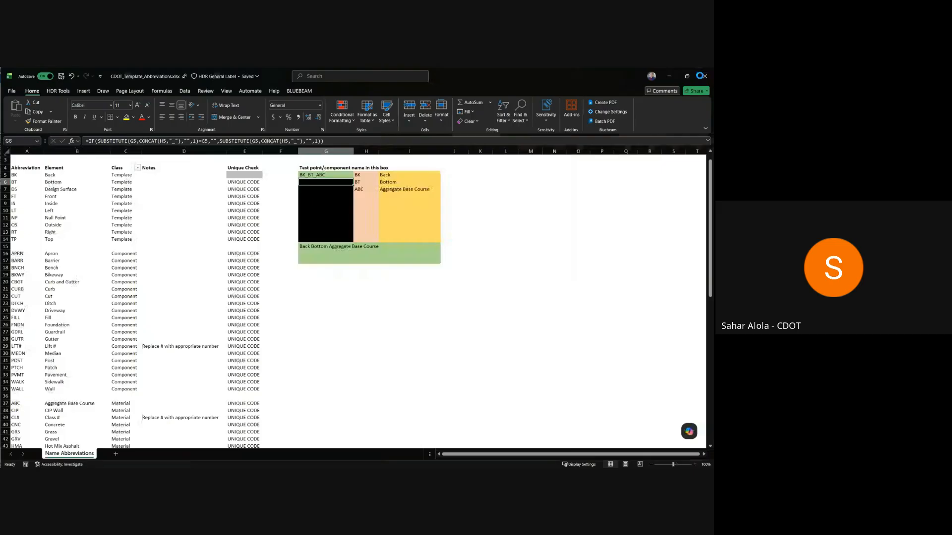
pyautogui.click(672, 77)
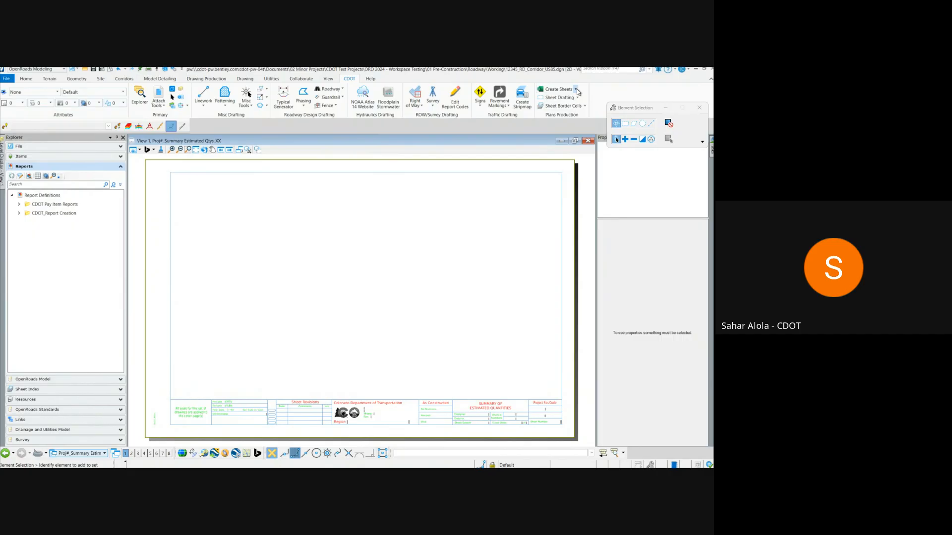
# Create a Summary of Earthwork sheet from the CDOT summary/tabulation sheets
pyautogui.click(558, 89)
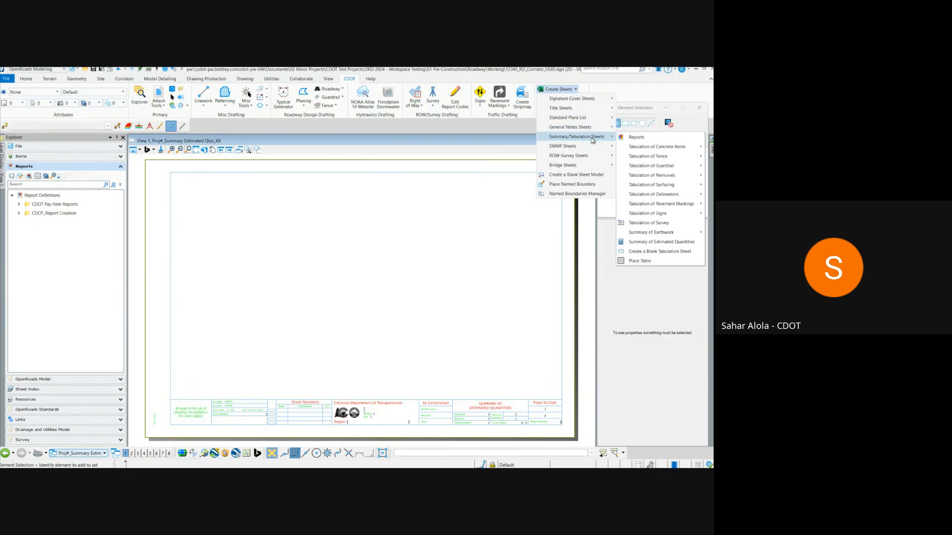
pyautogui.moveTo(640, 218)
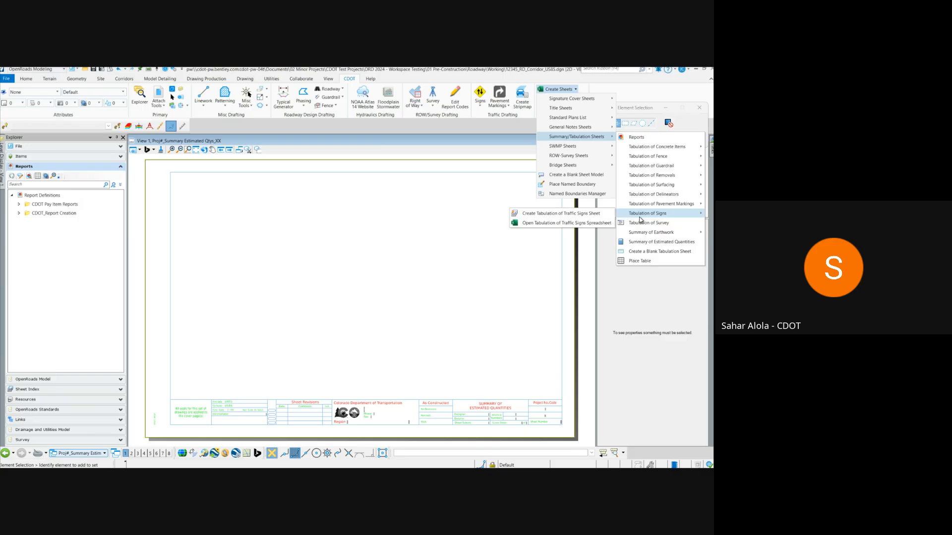
pyautogui.moveTo(651, 237)
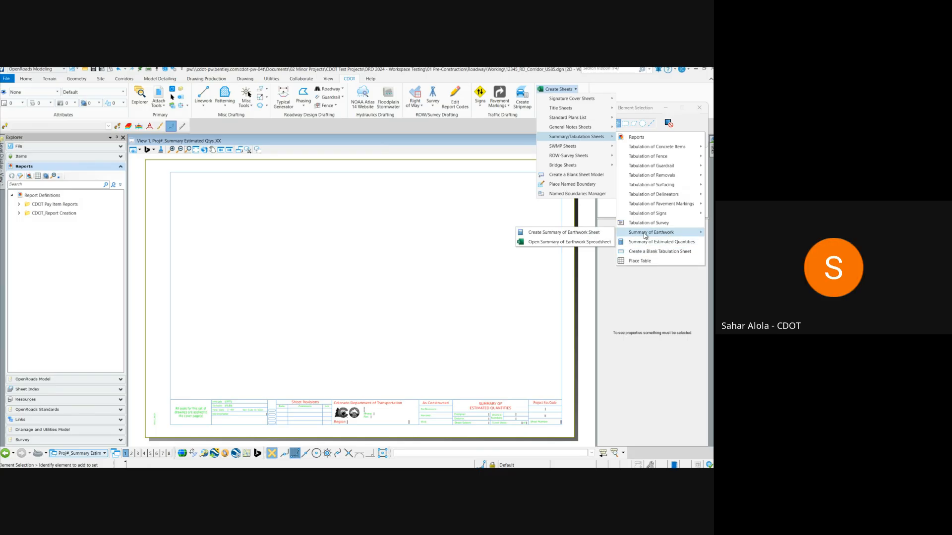
pyautogui.click(580, 234)
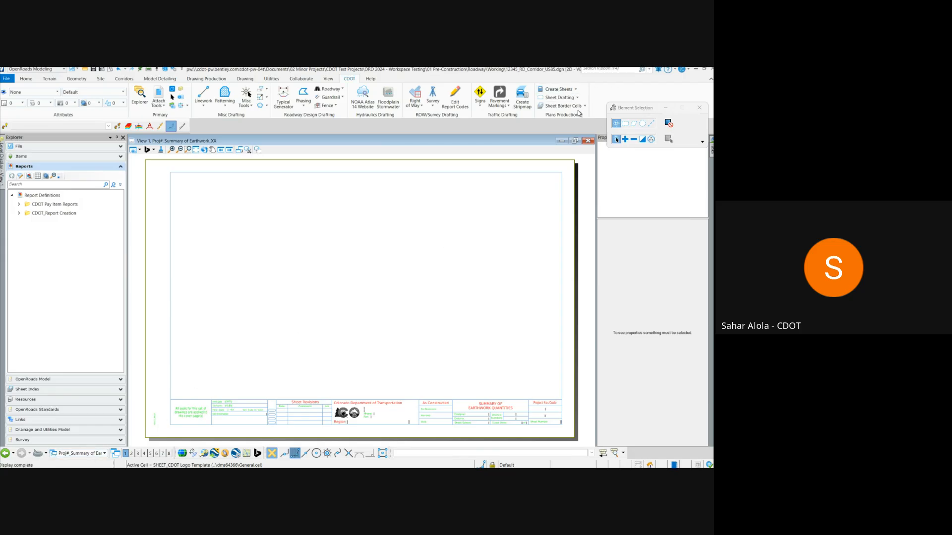
# Switch to the CDOT Default-3D Views and examine the placed 212-Seeding - Tabulation table in relation to the corridor
pyautogui.click(575, 89)
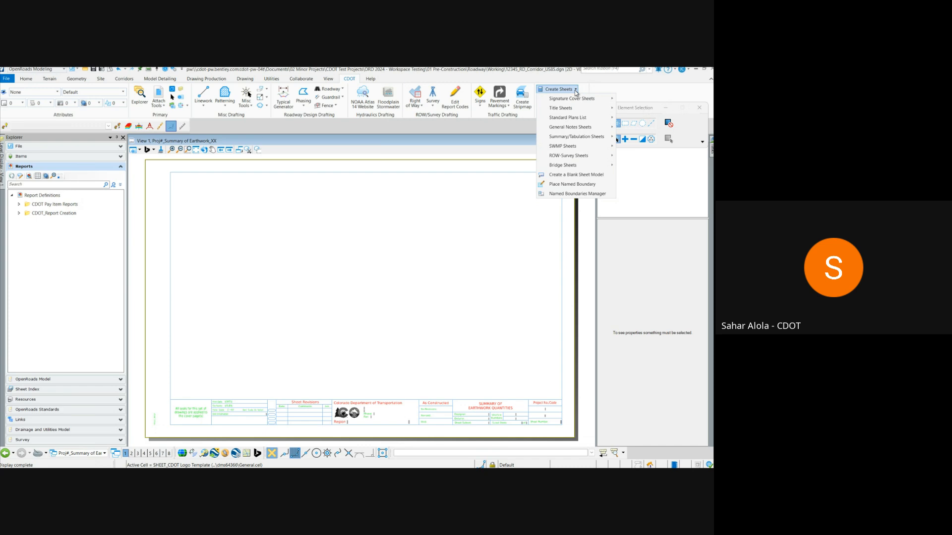
pyautogui.click(575, 90)
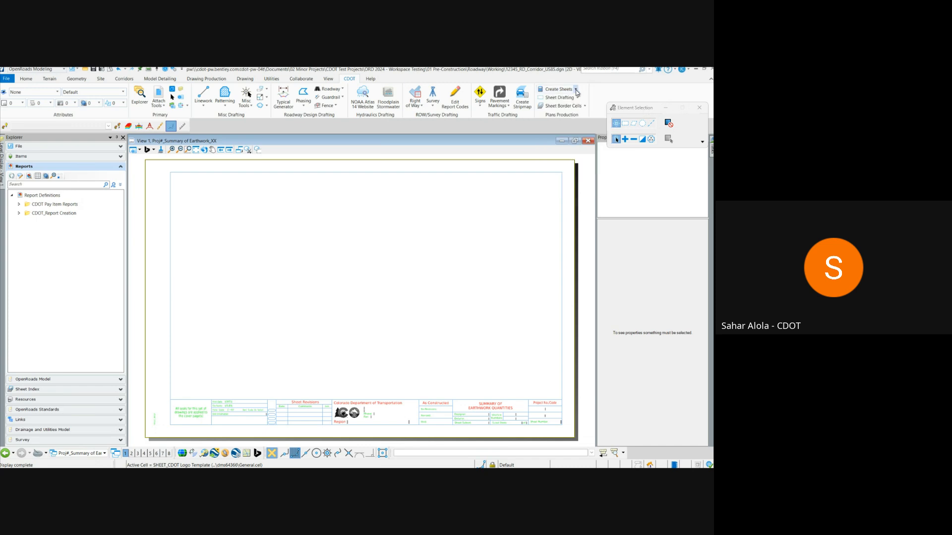
pyautogui.click(92, 454)
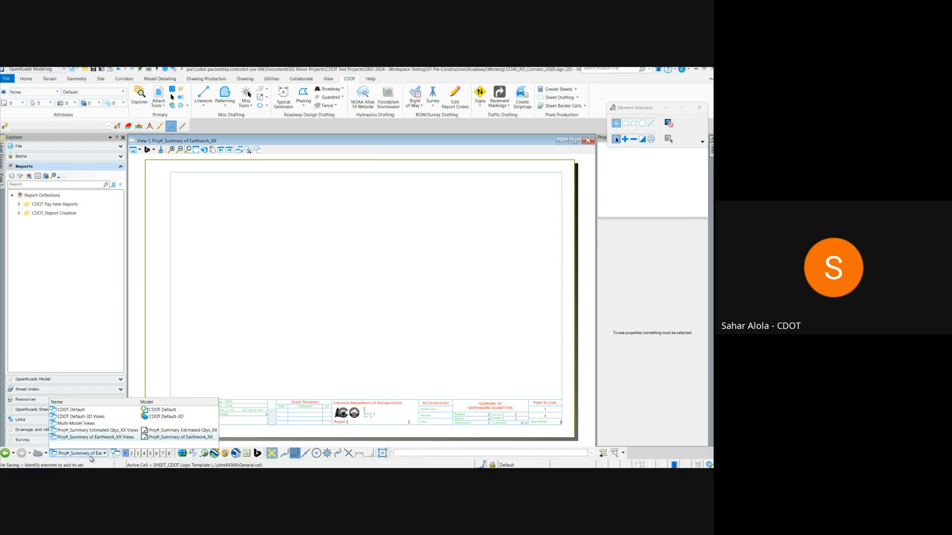
pyautogui.click(93, 419)
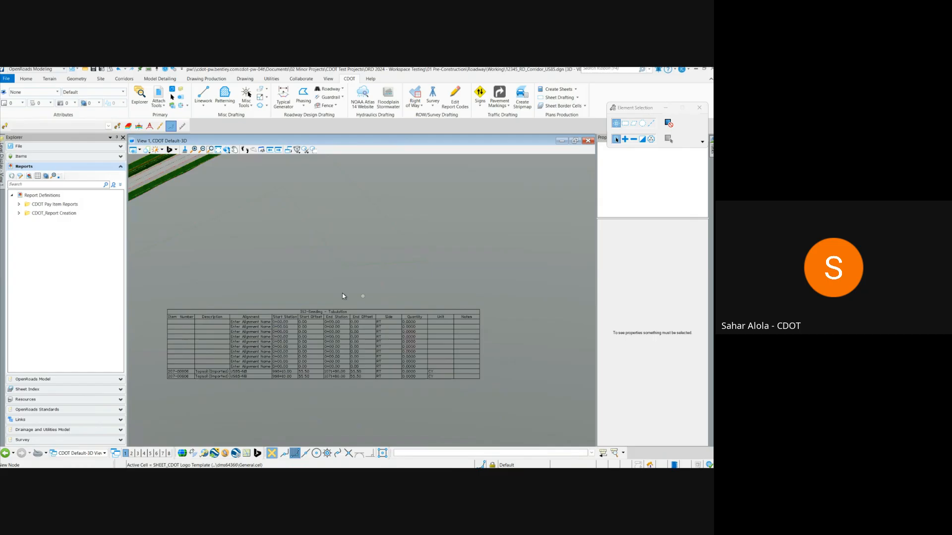
pyautogui.scroll(-4, 381, 315)
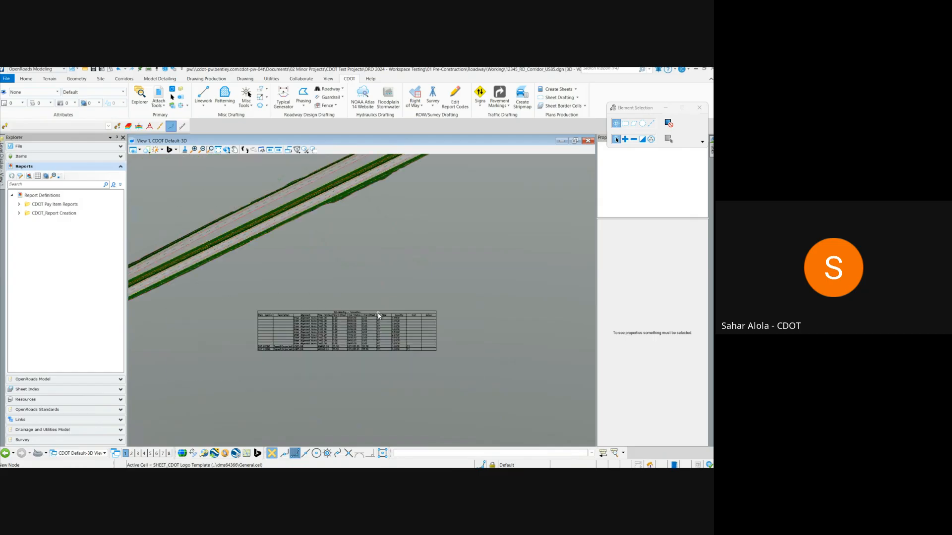
pyautogui.scroll(2, 452, 271)
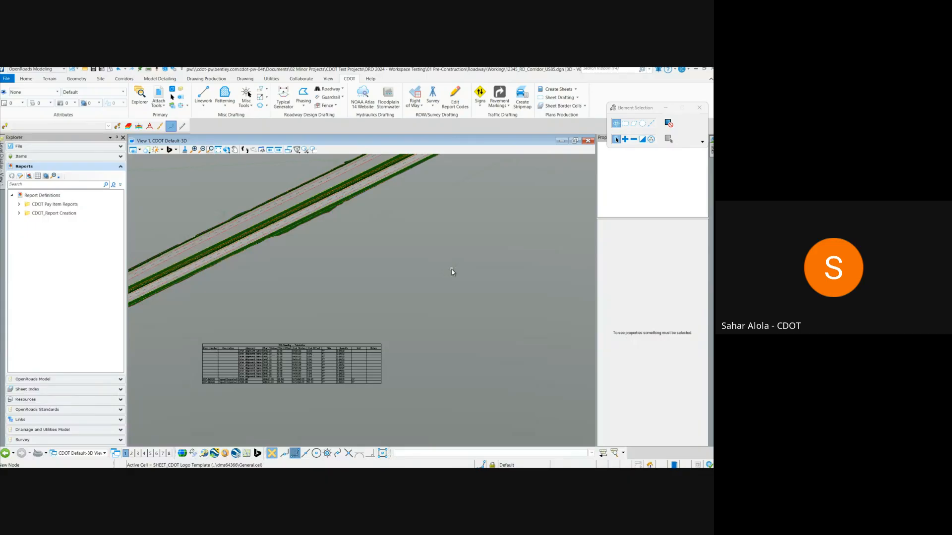
pyautogui.scroll(2, 265, 402)
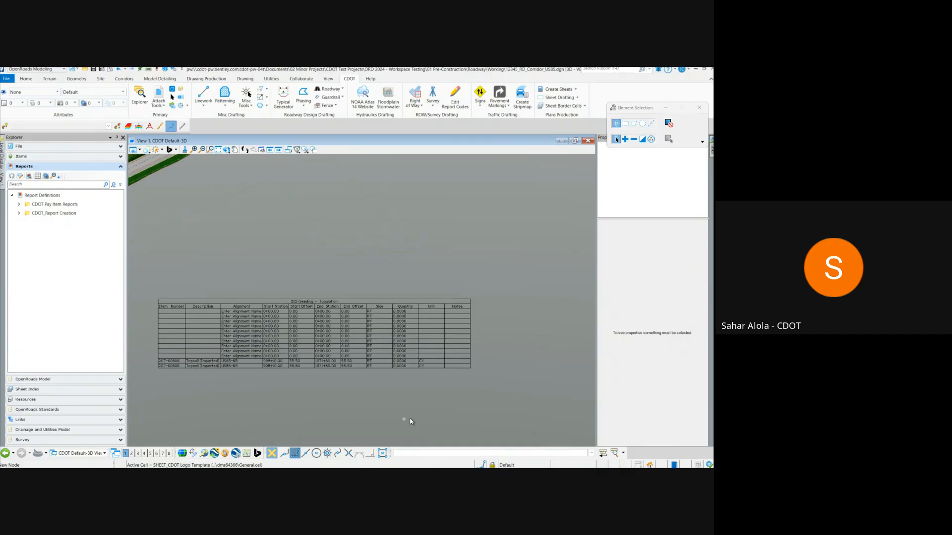
pyautogui.scroll(-2, 412, 419)
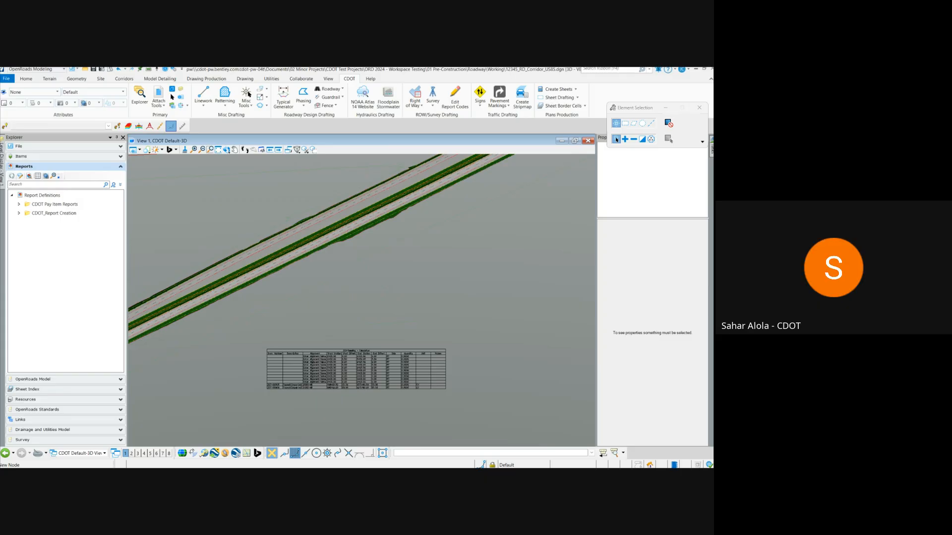
# Delete the placed 212-Seeding - Tabulation table beside the corridor in the 3D model
pyautogui.scroll(4, 340, 403)
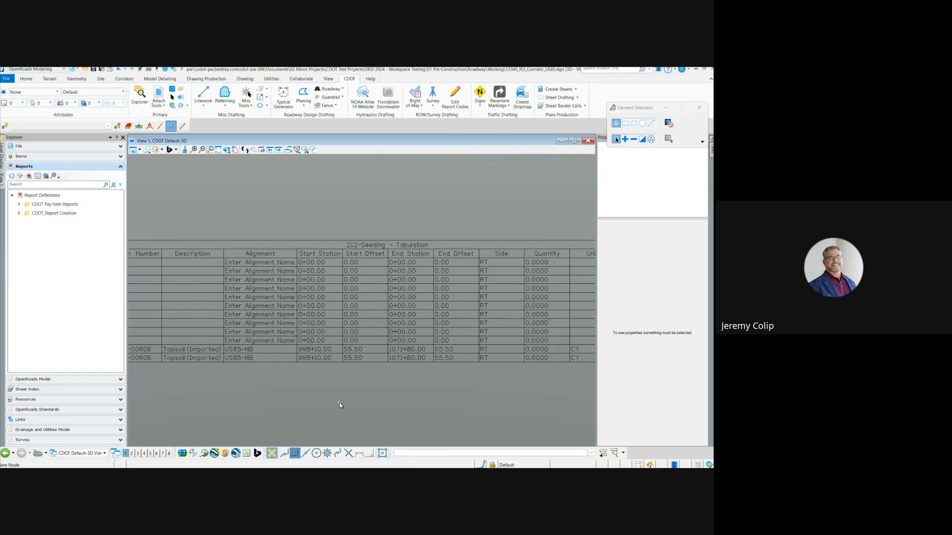
pyautogui.scroll(-2, 340, 404)
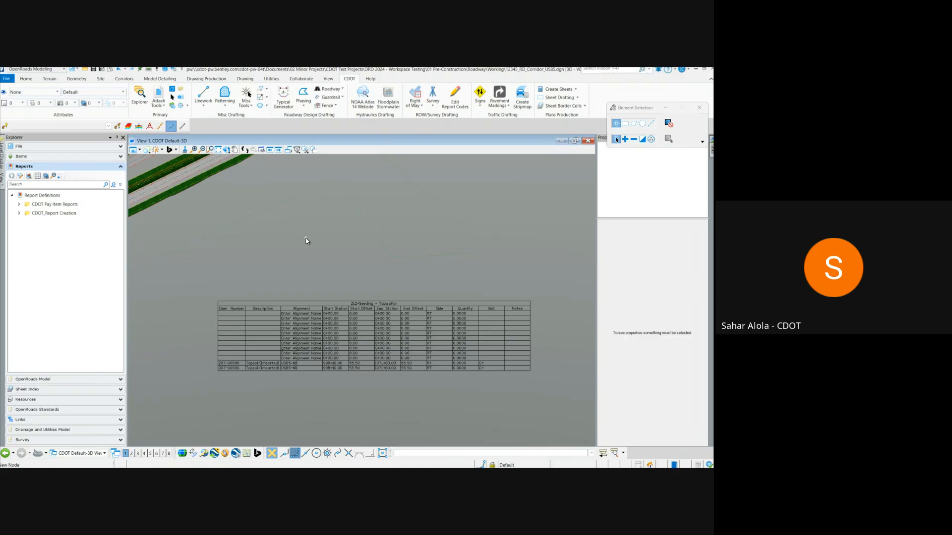
pyautogui.click(329, 299)
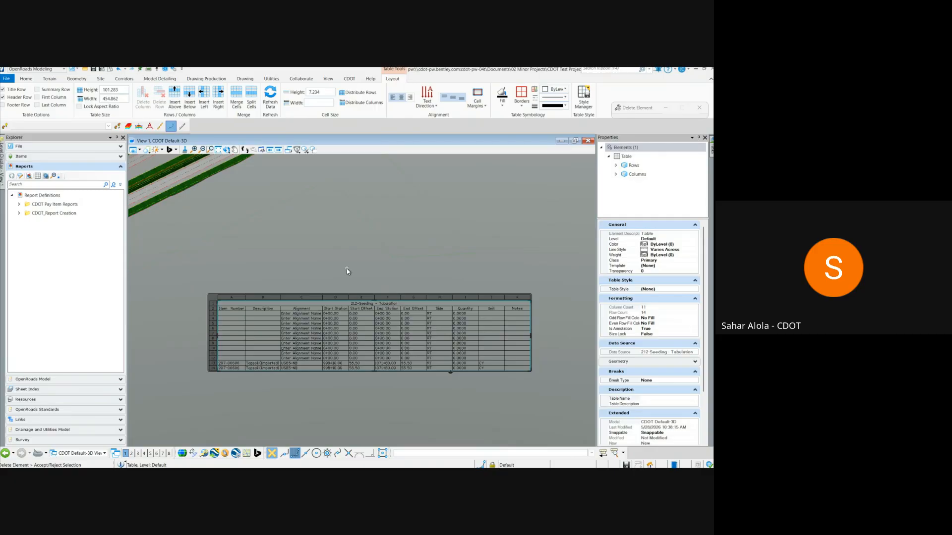
pyautogui.press('Delete')
# Inspect the properties of the RT_CUT line along the outer edge of the US85-NB corridor, then clear the selection
pyautogui.scroll(-5, 396, 345)
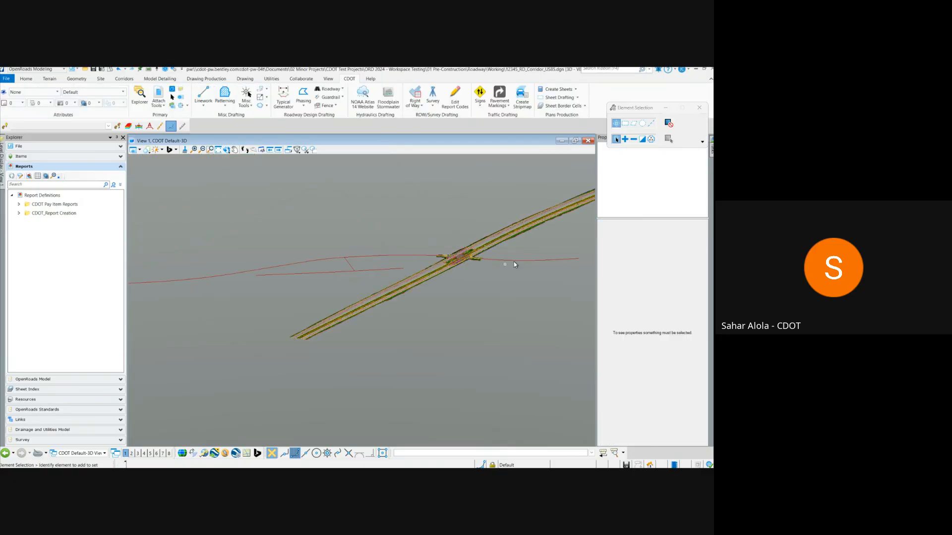
pyautogui.scroll(4, 484, 258)
pyautogui.scroll(4, 283, 326)
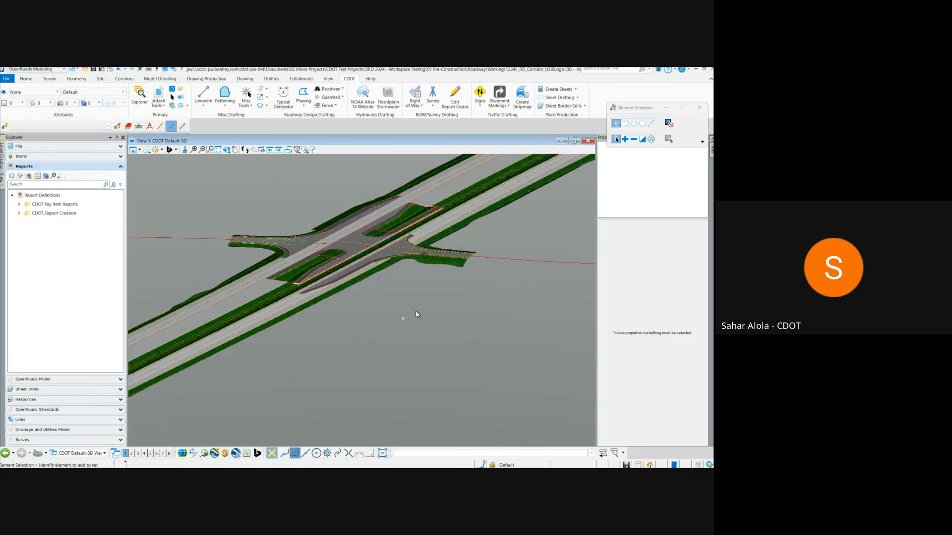
pyautogui.scroll(5, 275, 331)
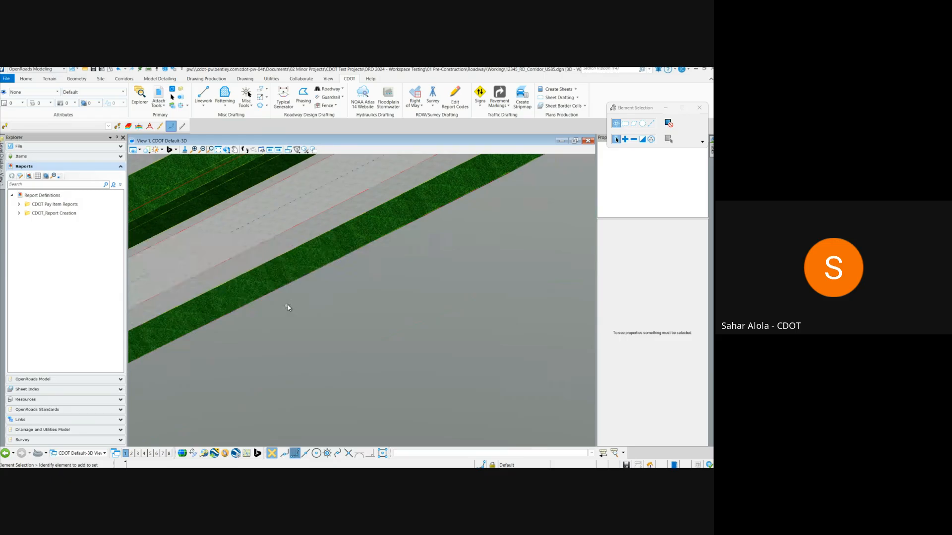
pyautogui.click(291, 283)
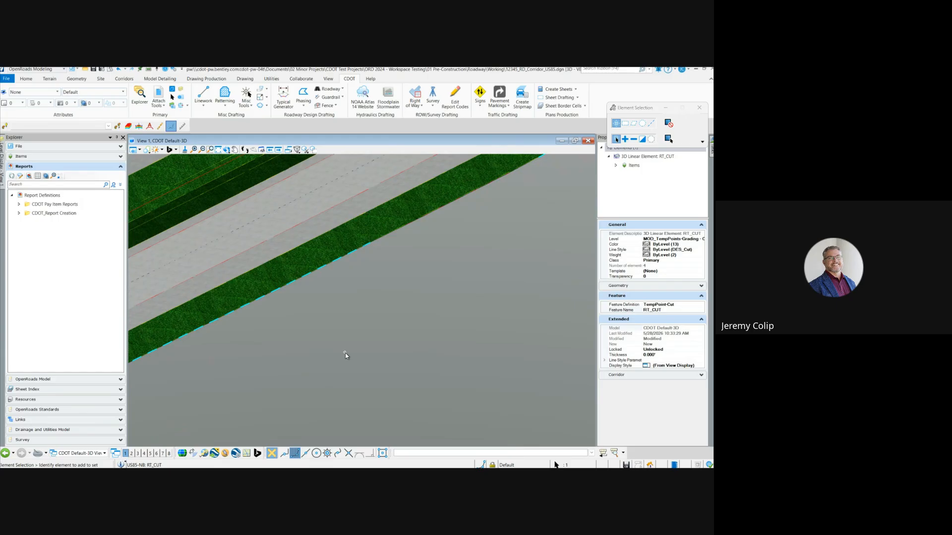
pyautogui.click(226, 150)
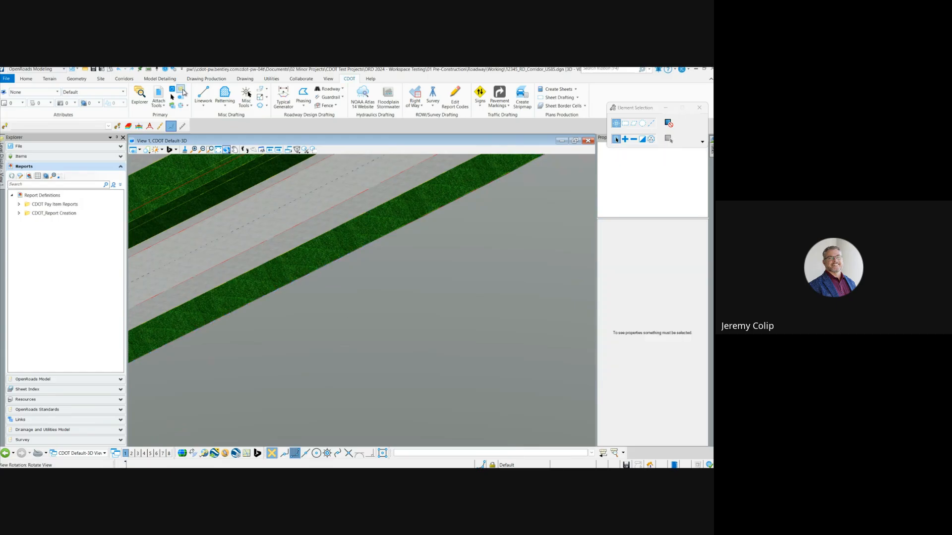
# Start Attach Item and choose Pay Item - 606_Guardrail instead of Pay Item - 212_Seeding under CDOT-Pay Items
pyautogui.click(209, 77)
pyautogui.click(267, 80)
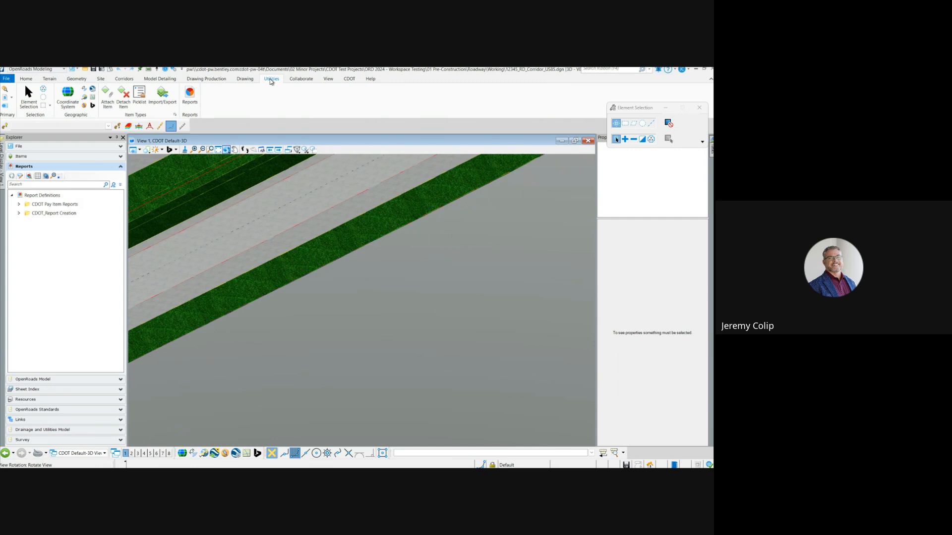
pyautogui.click(107, 96)
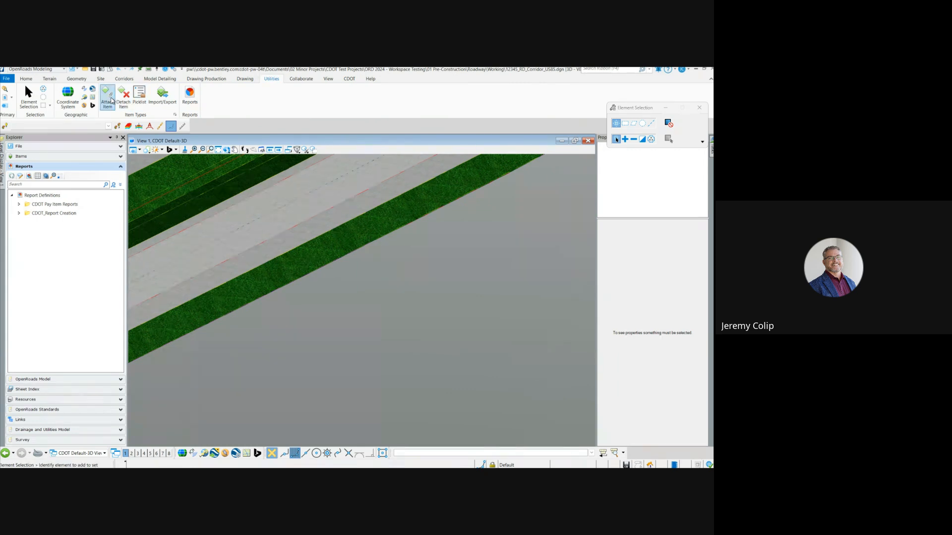
pyautogui.click(190, 175)
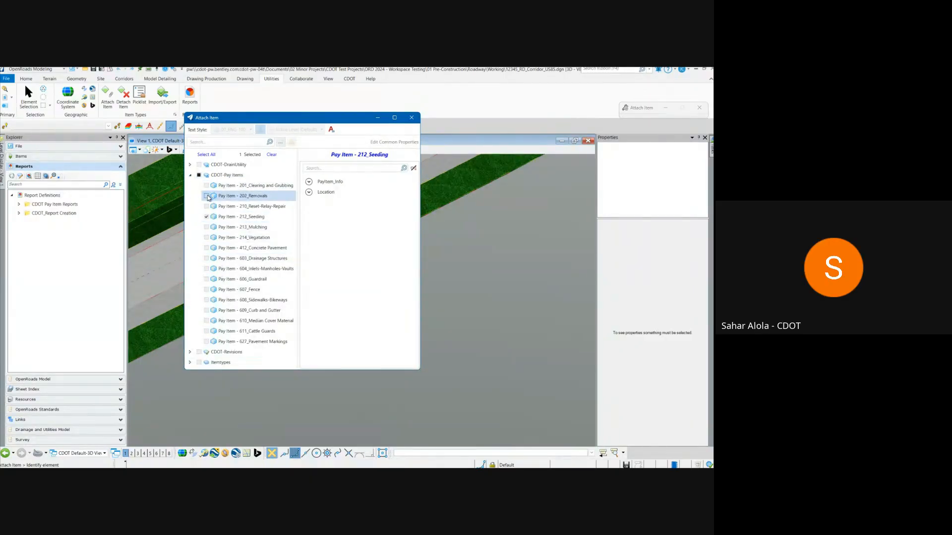
pyautogui.click(206, 217)
pyautogui.click(267, 280)
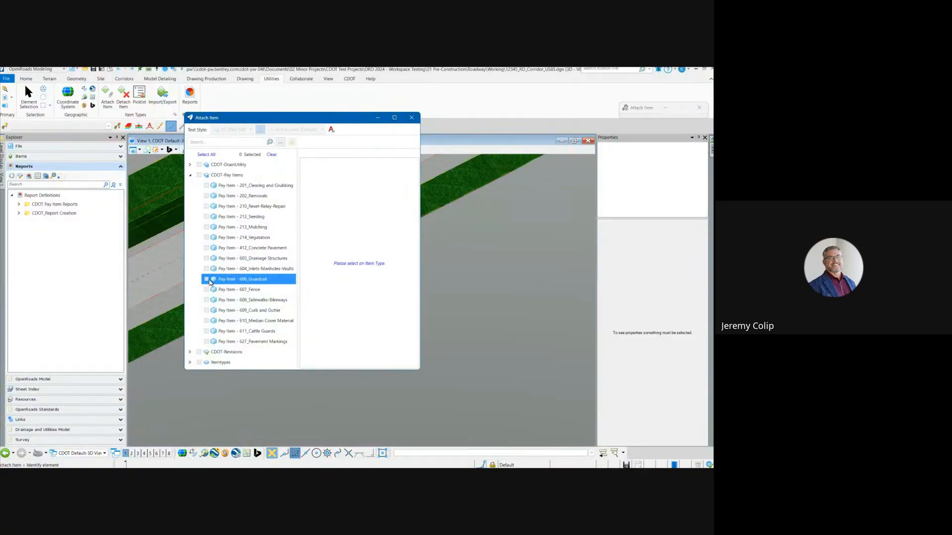
pyautogui.moveTo(295, 124); pyautogui.dragTo(496, 96)
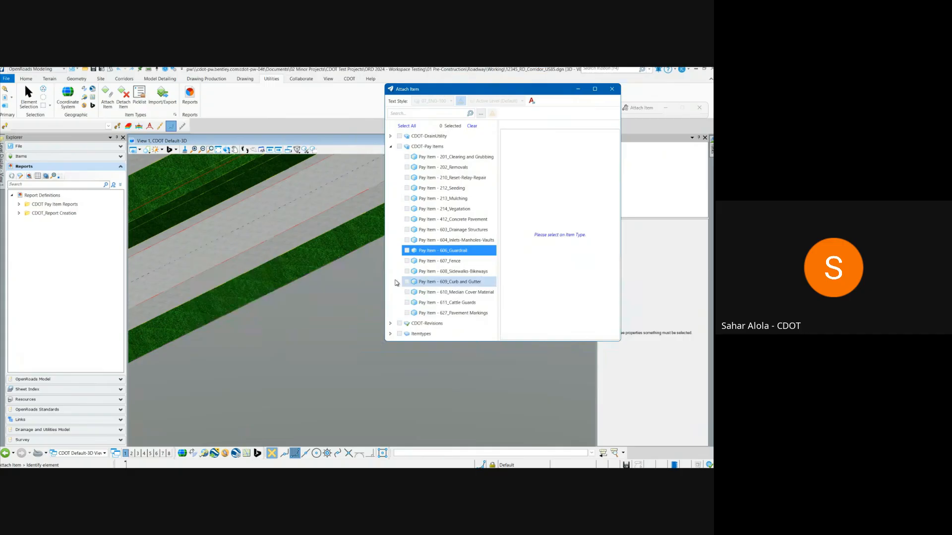
pyautogui.click(406, 250)
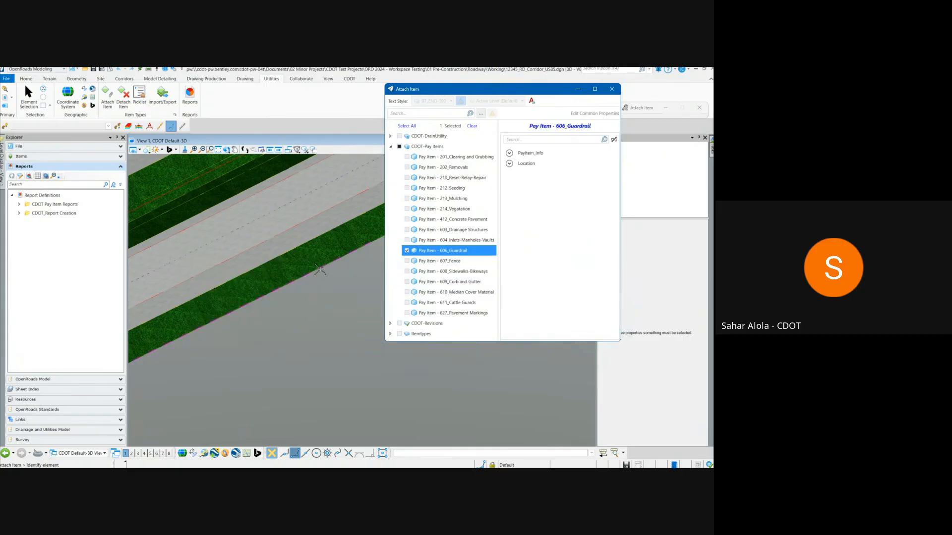
# Attach the 606_Guardrail pay item to the RT_CUT line and exit the Attach Item command
pyautogui.click(321, 268)
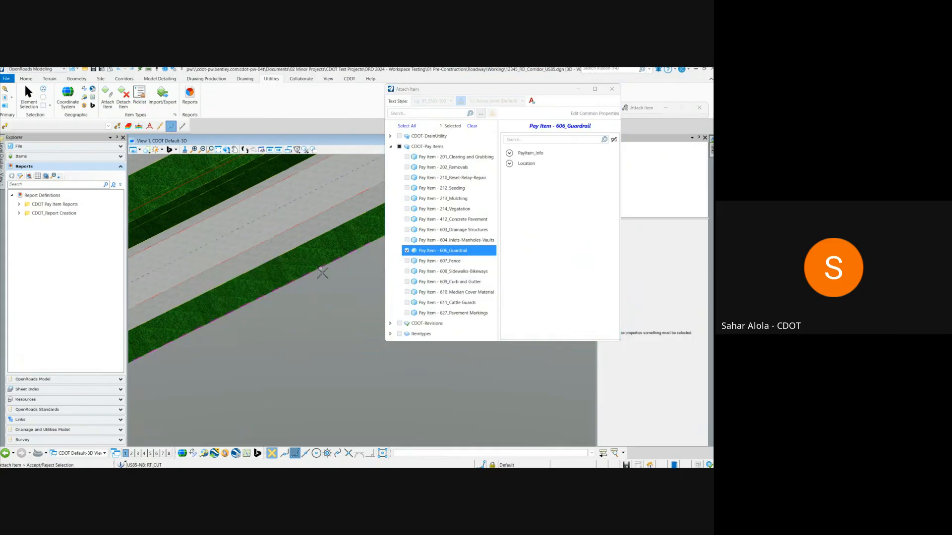
pyautogui.click(329, 346)
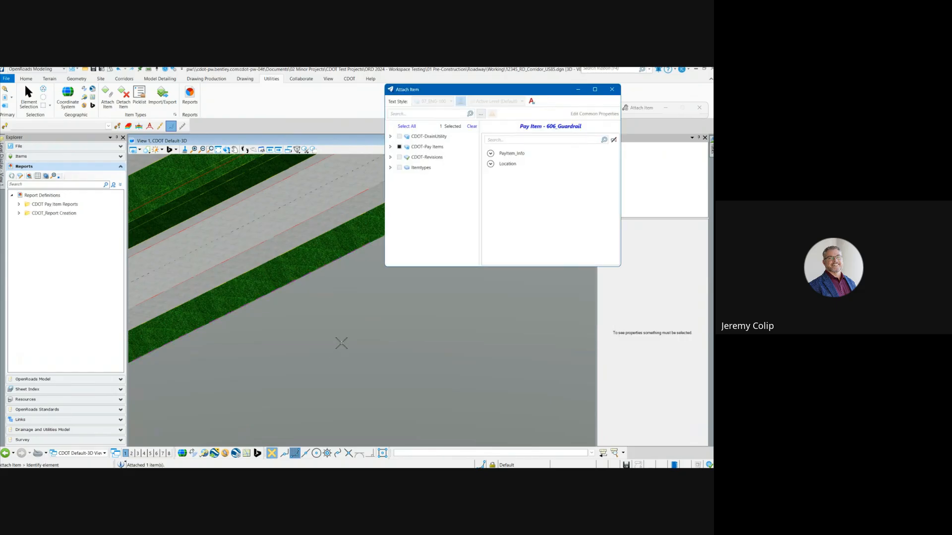
pyautogui.moveTo(514, 94); pyautogui.dragTo(351, 113)
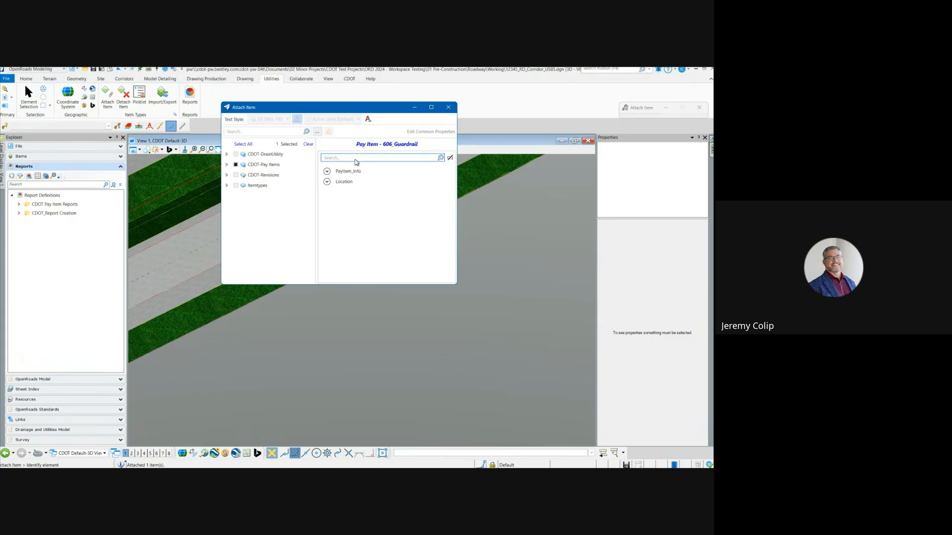
pyautogui.click(329, 336)
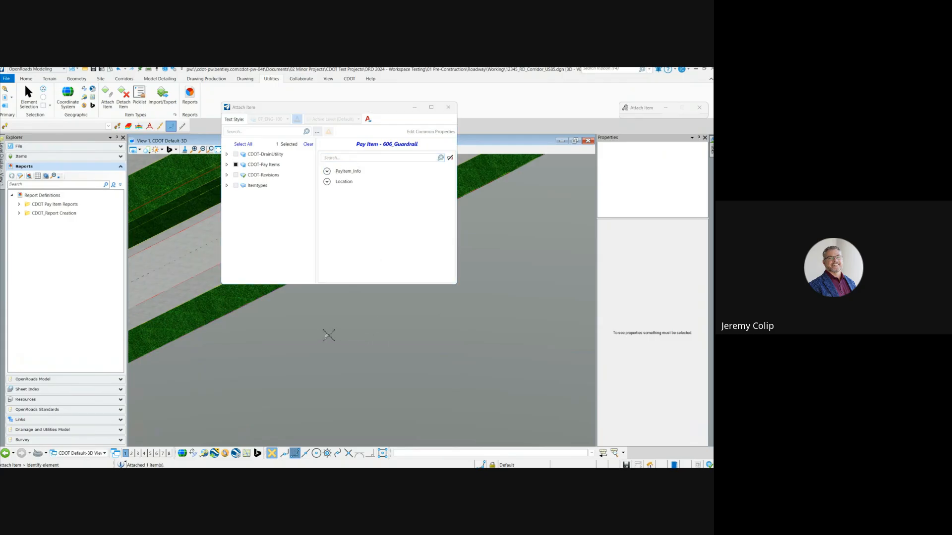
pyautogui.rightClick(255, 319)
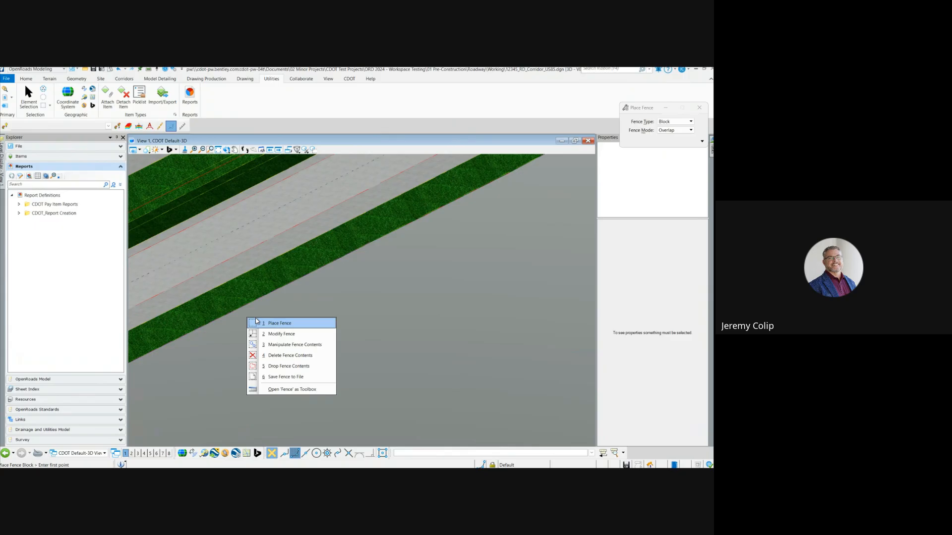
pyautogui.click(297, 322)
pyautogui.press('Escape')
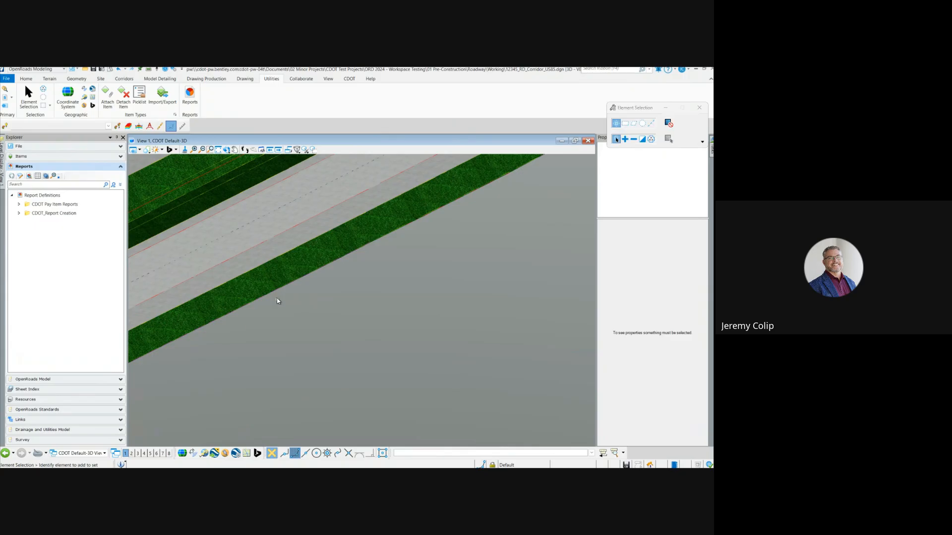
# Select the RT_CUT line and set its pay item Class to 606 - Guardrail
pyautogui.click(277, 292)
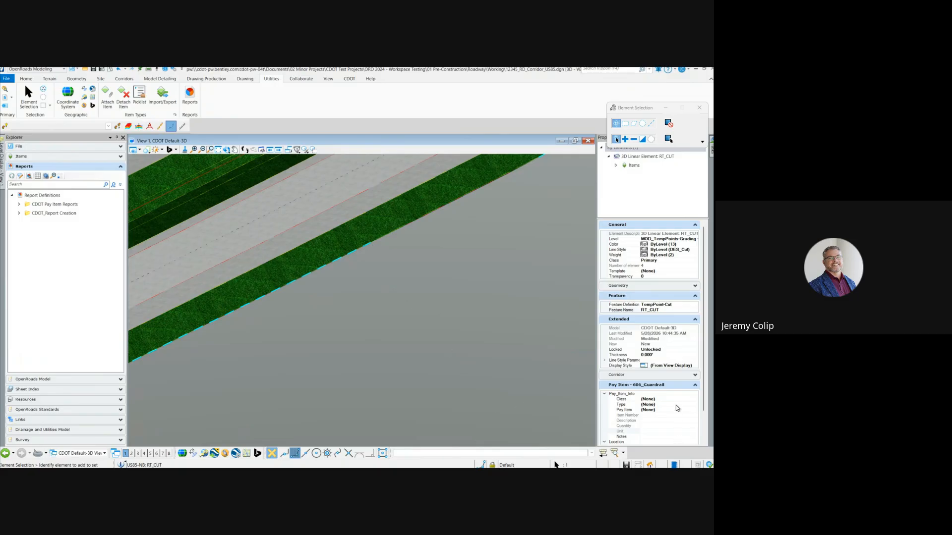
pyautogui.click(693, 401)
pyautogui.click(695, 400)
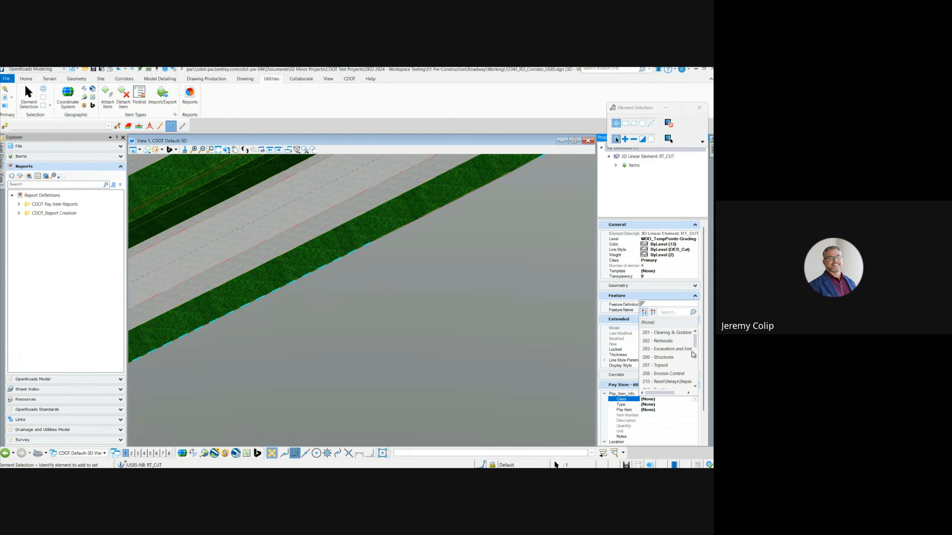
pyautogui.scroll(-2, 679, 370)
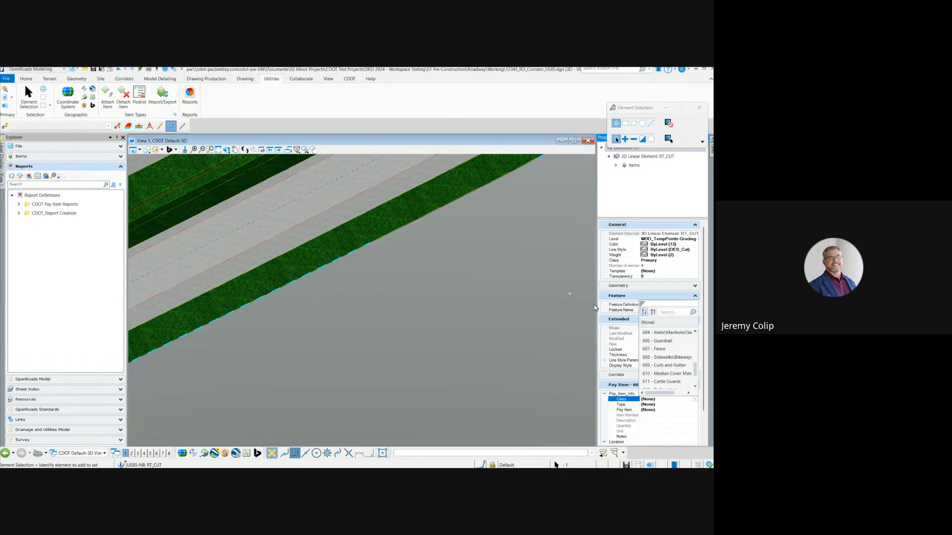
pyautogui.moveTo(642, 303); pyautogui.dragTo(542, 269)
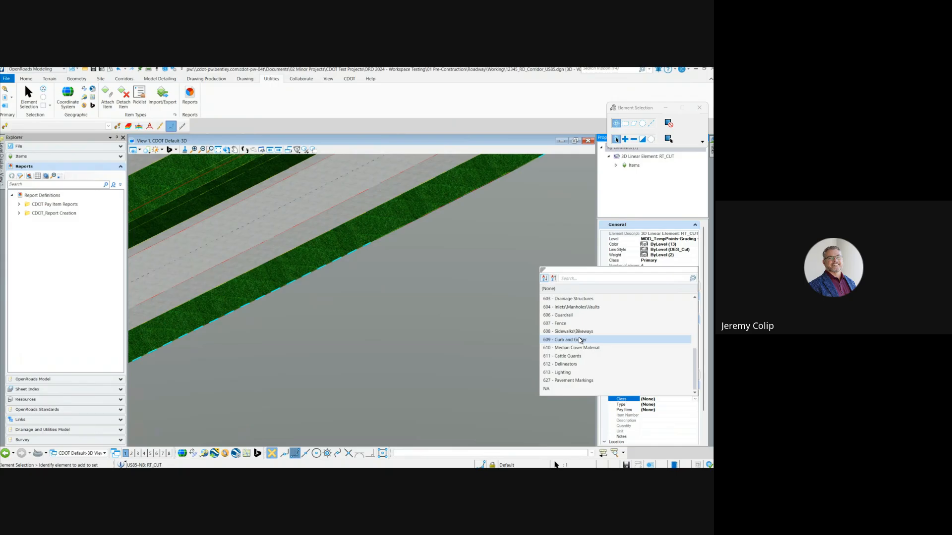
pyautogui.click(572, 316)
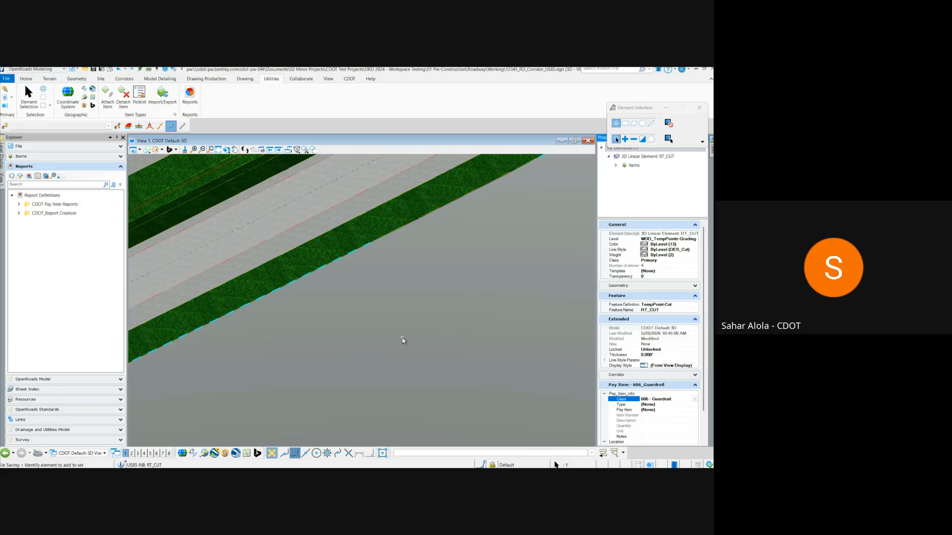
# Set the guardrail's Type to Type 9 and its Pay Item to 606-00930 - Guardrail Type 9 (Style CD)
pyautogui.click(663, 405)
pyautogui.click(692, 404)
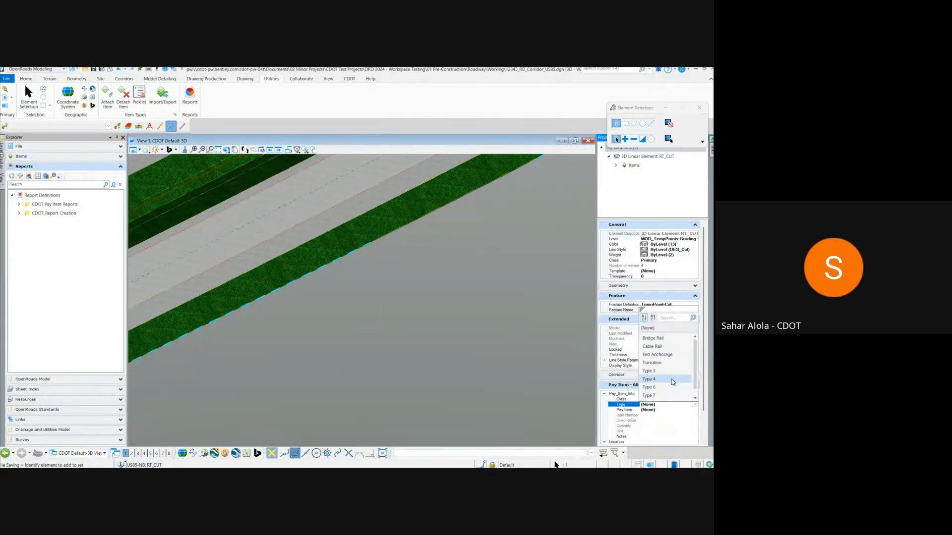
pyautogui.scroll(-1, 671, 379)
pyautogui.click(673, 395)
pyautogui.click(671, 410)
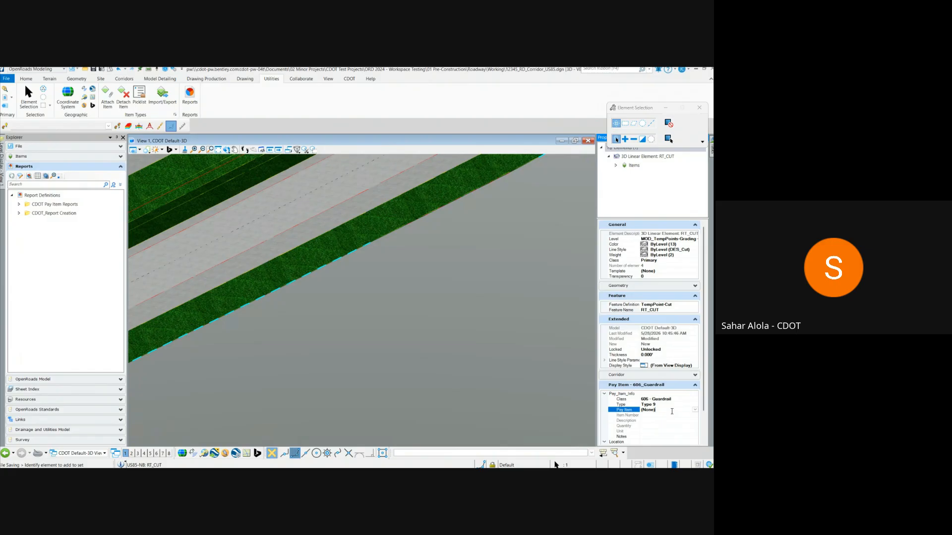
pyautogui.click(694, 409)
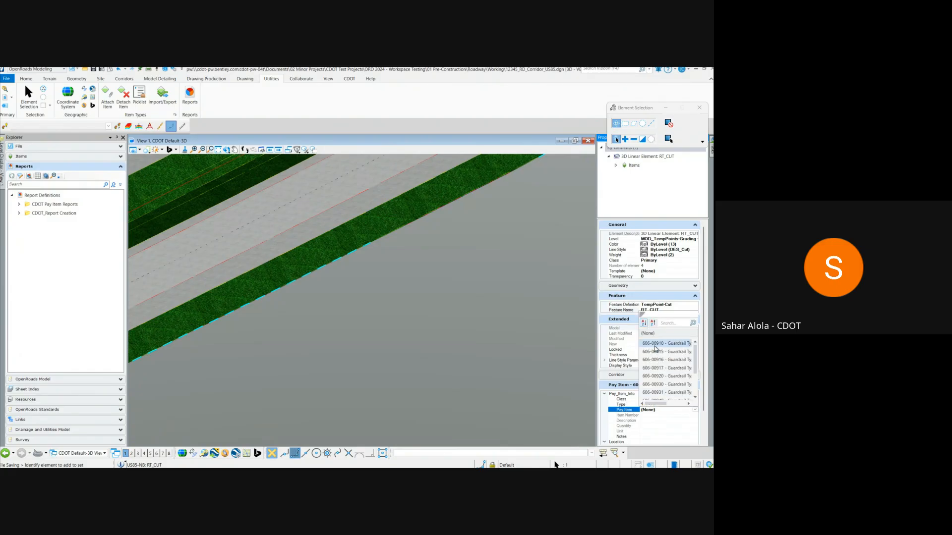
pyautogui.moveTo(641, 313); pyautogui.dragTo(489, 277)
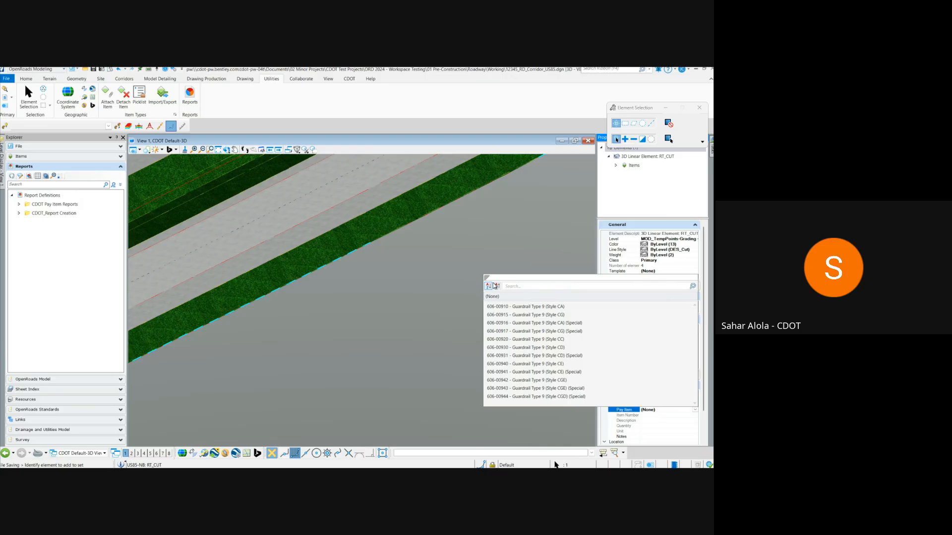
pyautogui.click(557, 349)
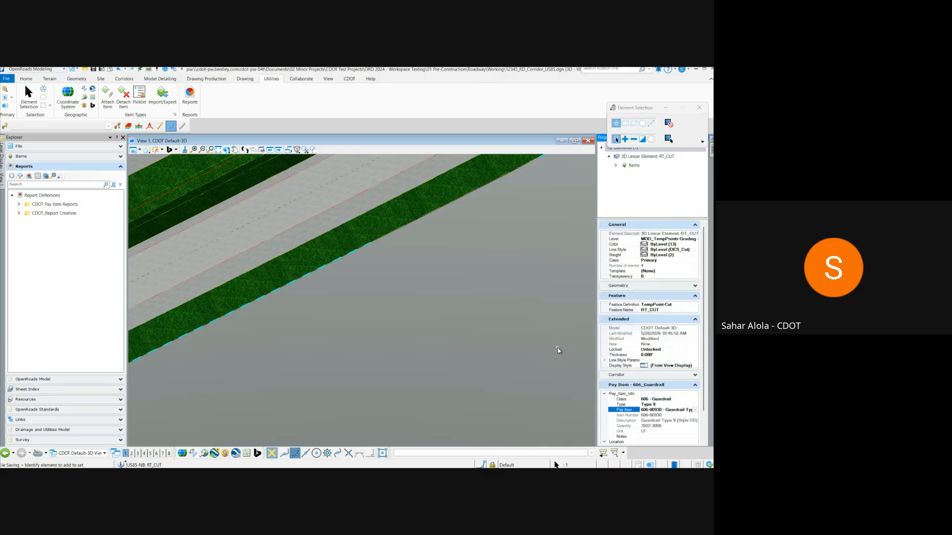
# Set the guardrail pay item's alignment name to US85-NB
pyautogui.scroll(-2, 418, 314)
pyautogui.scroll(-5, 402, 298)
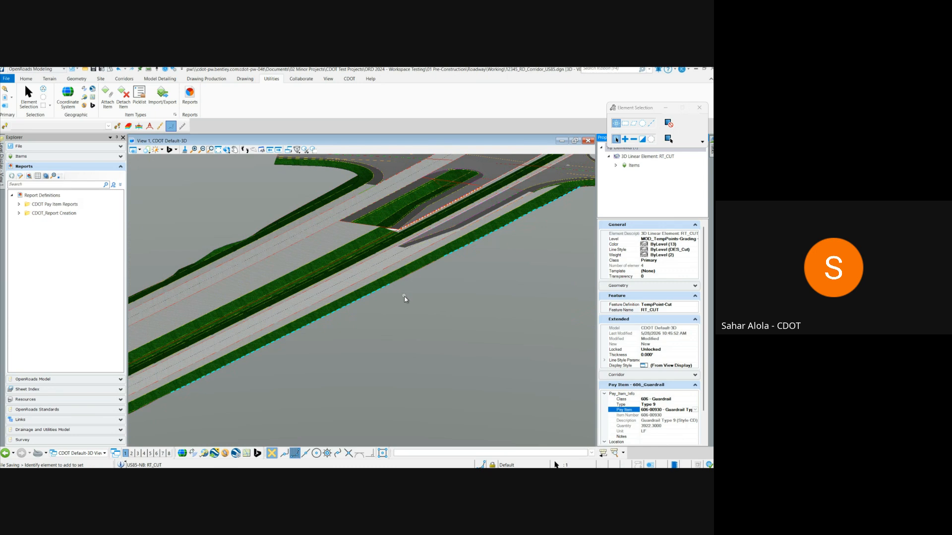
pyautogui.scroll(3, 431, 305)
pyautogui.scroll(2, 303, 267)
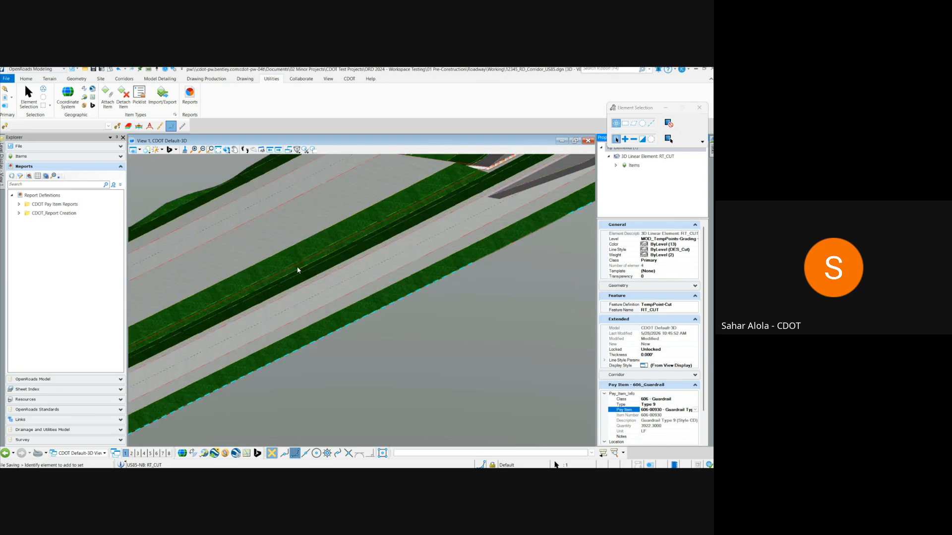
pyautogui.scroll(-2, 683, 376)
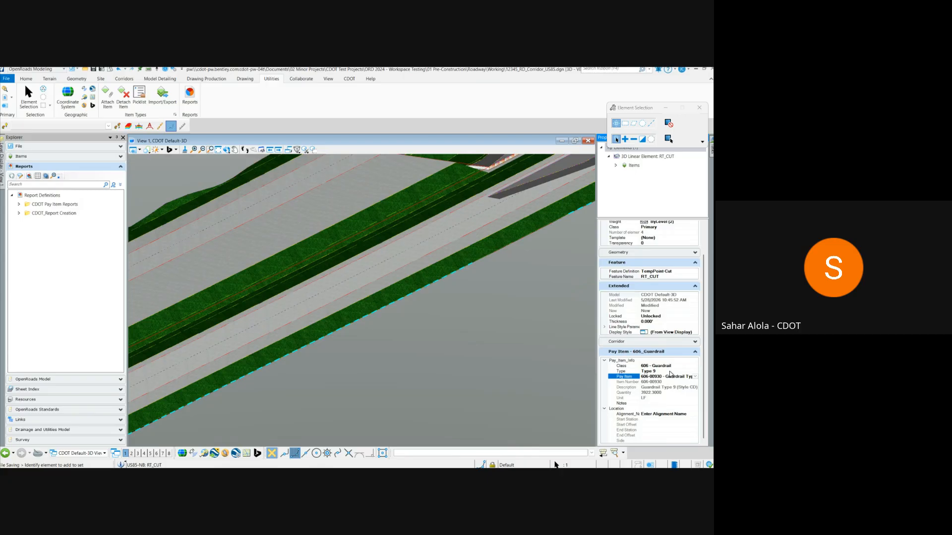
pyautogui.click(624, 414)
pyautogui.press('BackSpace')
pyautogui.press('BackSpace')
pyautogui.press('BackSpace')
pyautogui.press('BackSpace')
pyautogui.press('BackSpace')
pyautogui.write('US85')
pyautogui.press('Return')
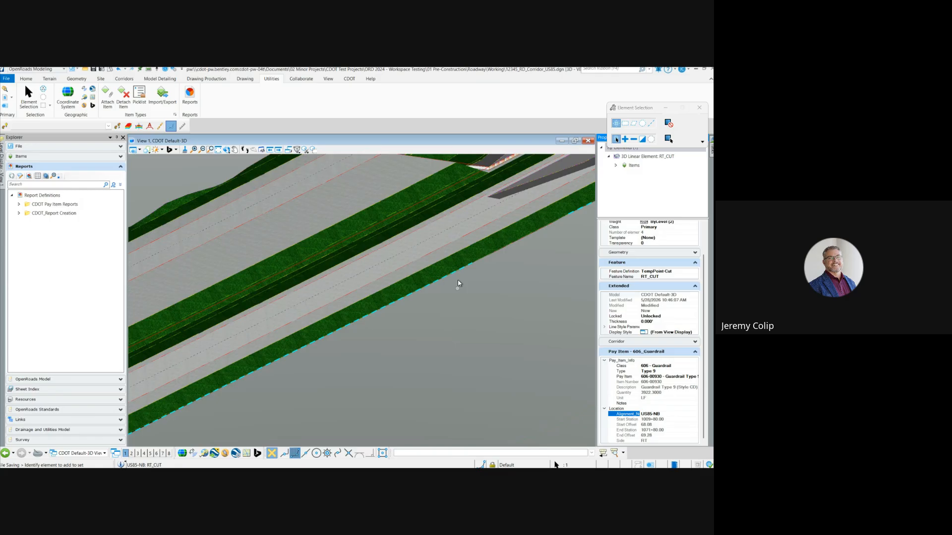
pyautogui.scroll(-3, 458, 283)
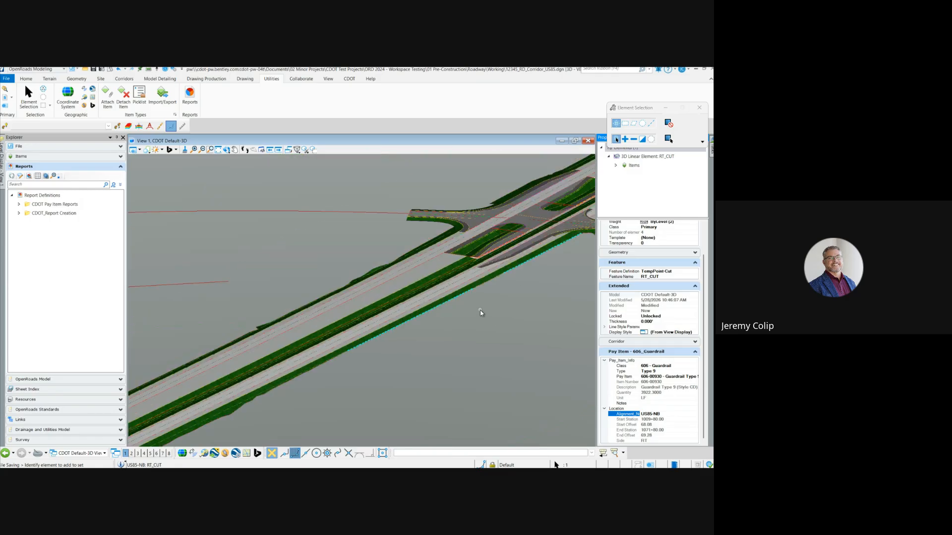
# Check the extent of the RT_CUT line along the corridor and its guardrail pay item quantity
pyautogui.scroll(-2, 480, 312)
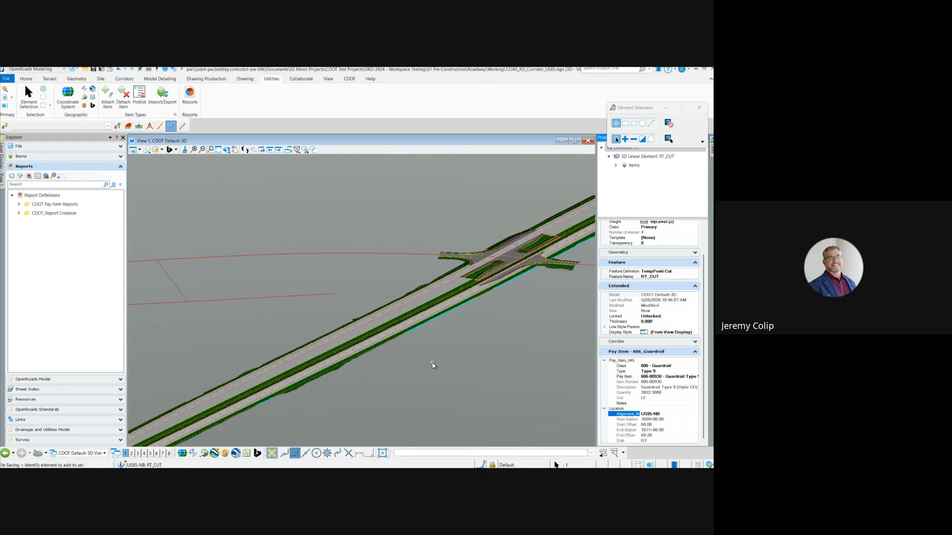
pyautogui.scroll(-3, 443, 341)
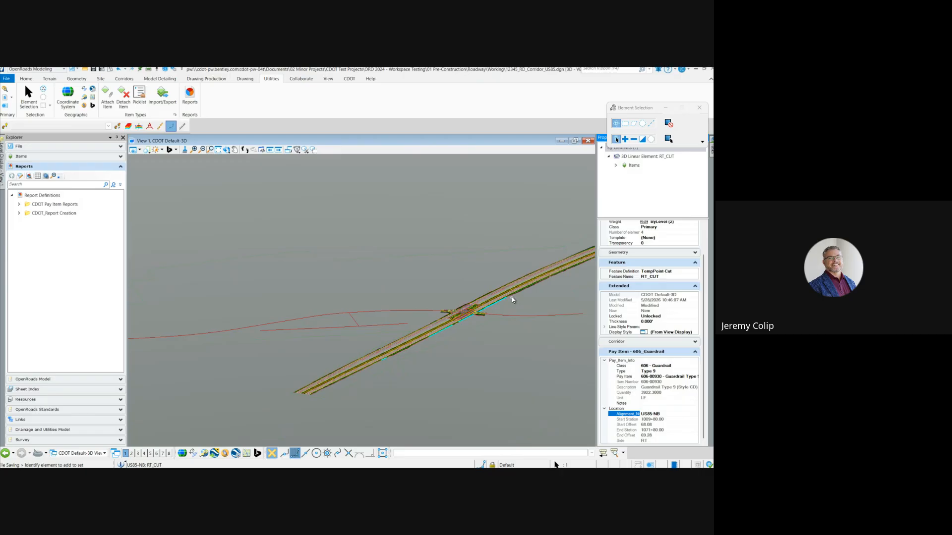
pyautogui.scroll(3, 492, 344)
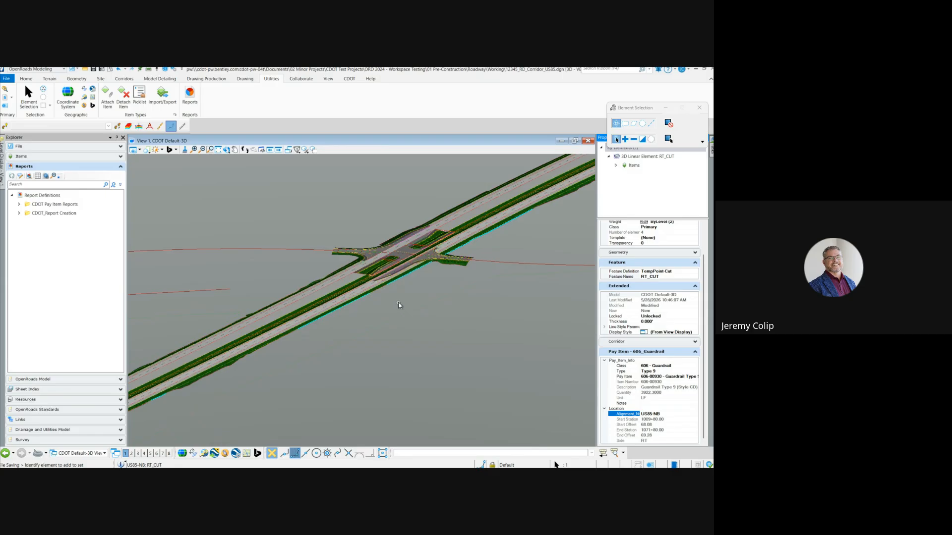
pyautogui.moveTo(399, 305); pyautogui.dragTo(407, 325, button='middle')
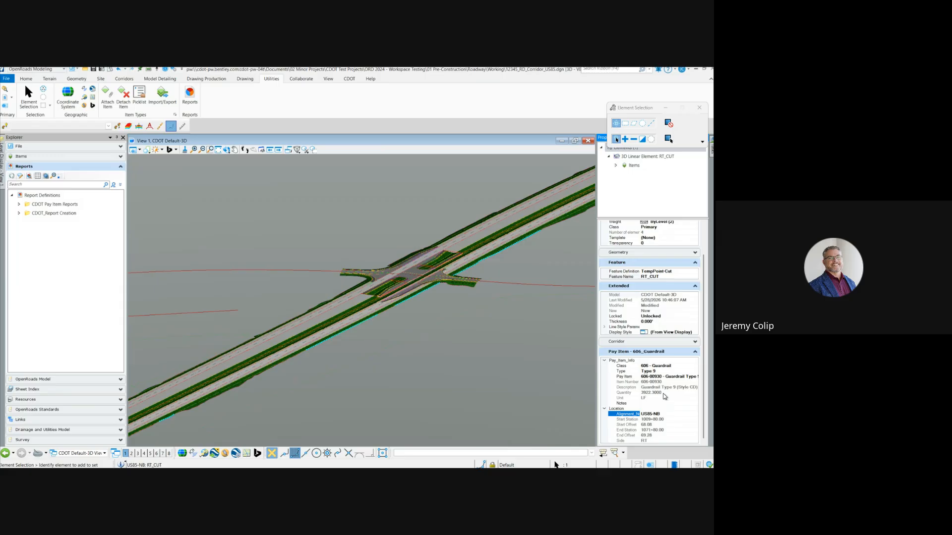
pyautogui.click(663, 393)
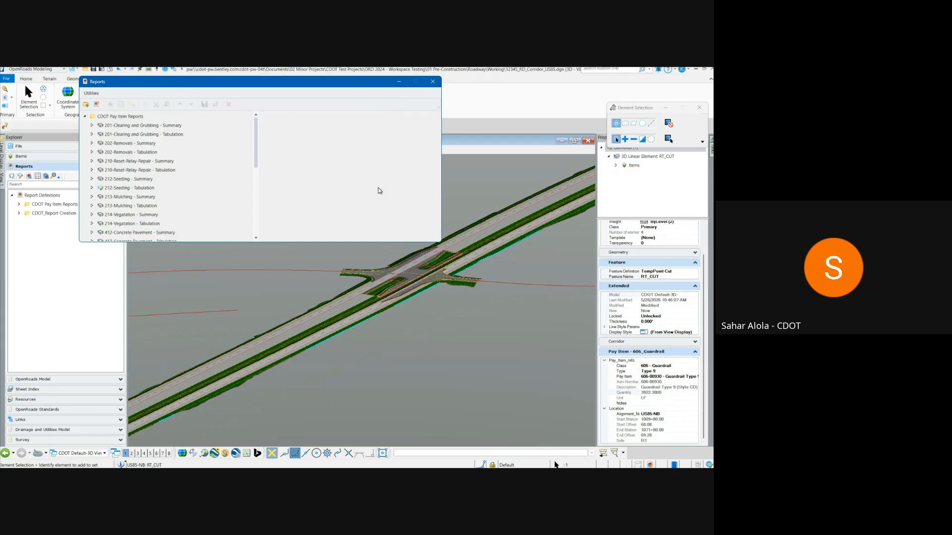
# Preview the results of the 606-Guardrail - Tabulation report, review the rows, and close the preview
pyautogui.scroll(-3, 133, 216)
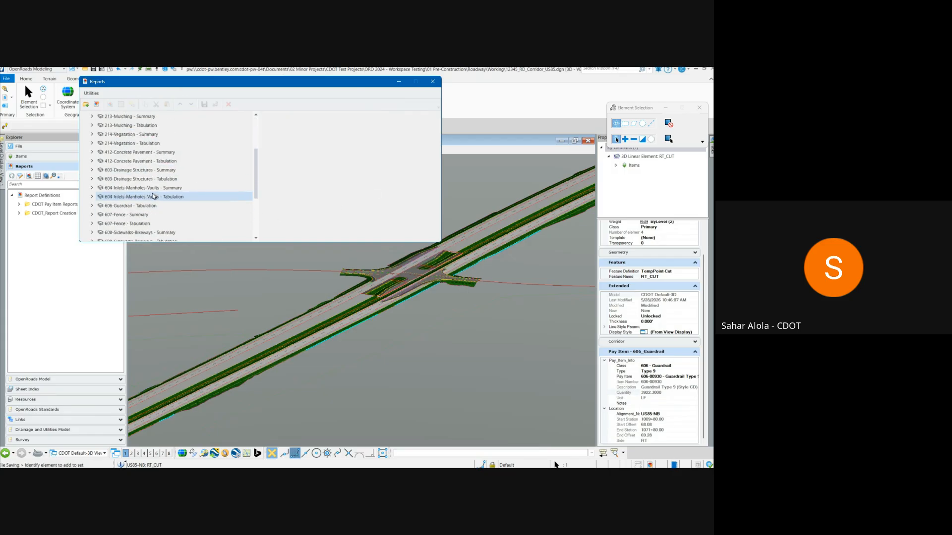
pyautogui.doubleClick(128, 207)
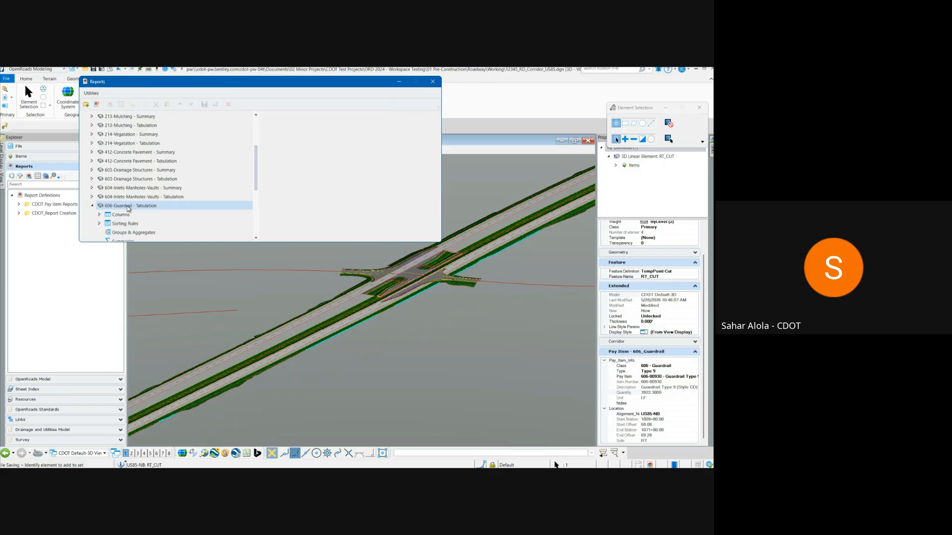
pyautogui.rightClick(128, 207)
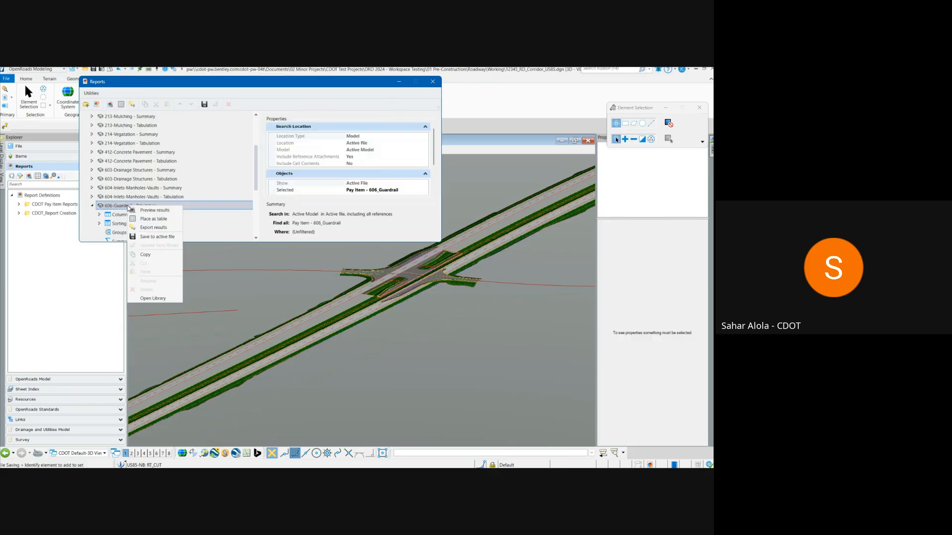
pyautogui.click(154, 211)
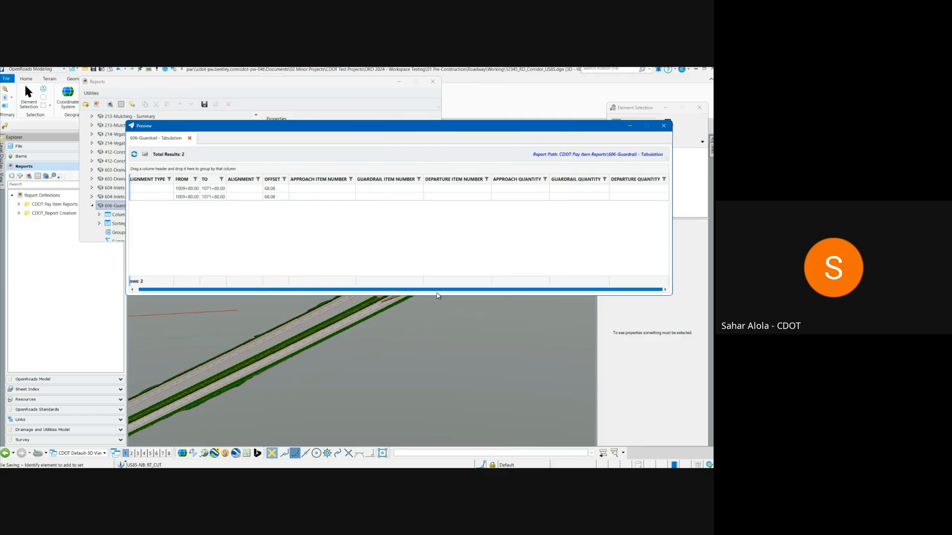
pyautogui.click(221, 188)
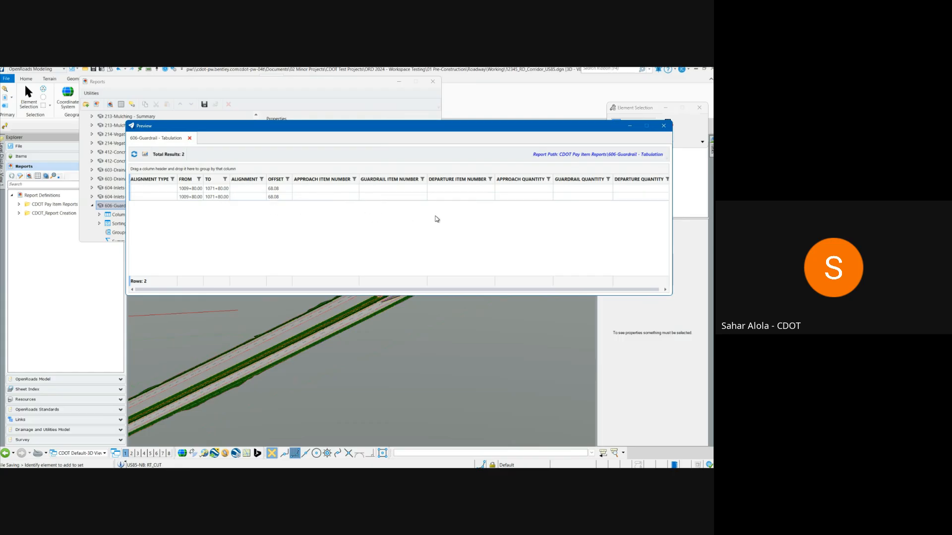
pyautogui.click(663, 126)
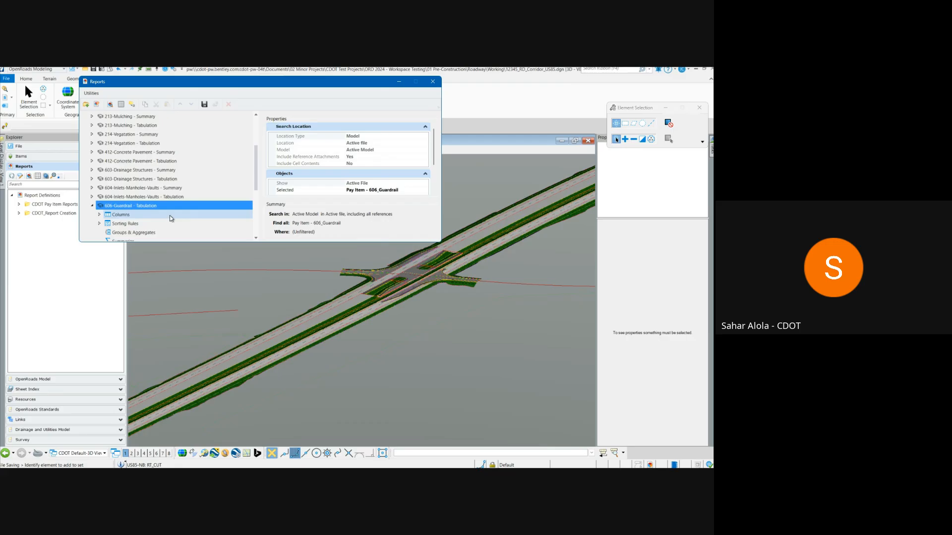
# Inspect the GUARDRAIL QUANTITY column definition in the 606-Guardrail - Tabulation report
pyautogui.scroll(-3, 170, 215)
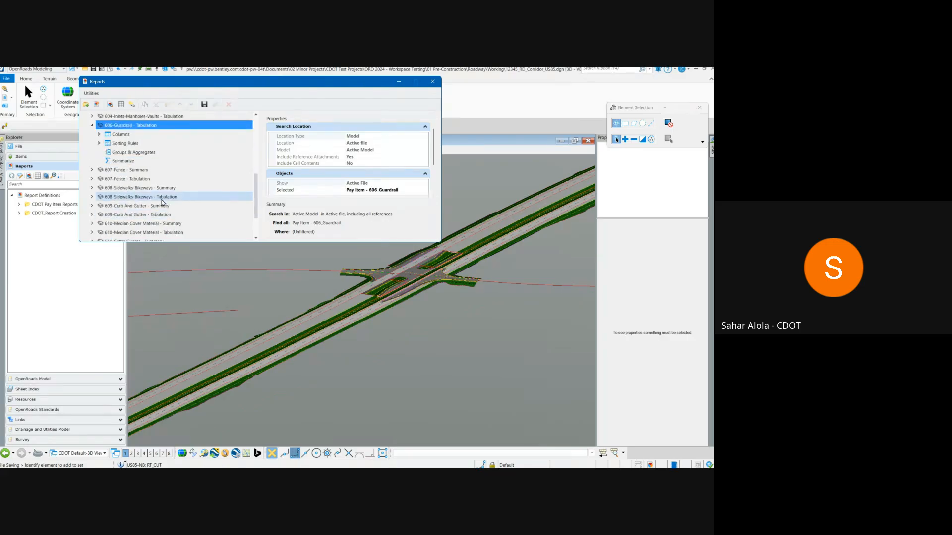
pyautogui.rightClick(134, 128)
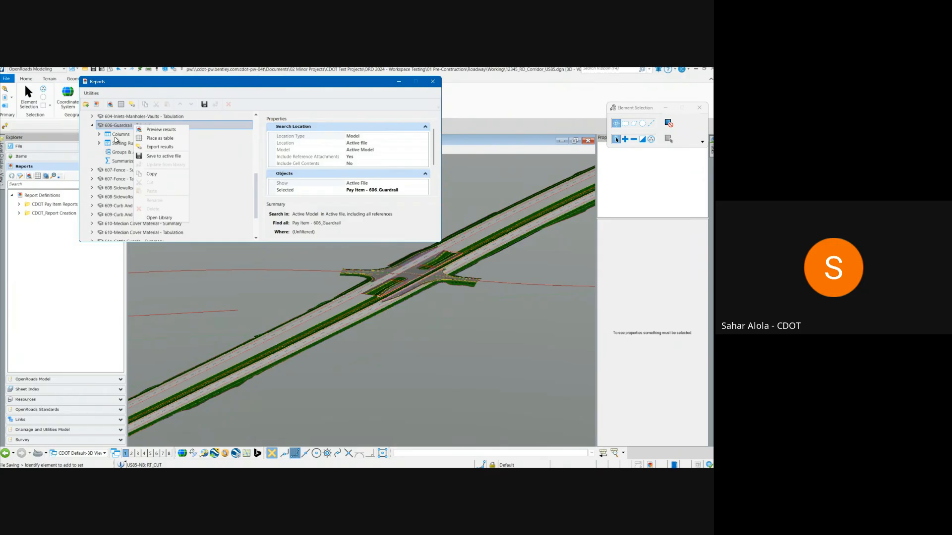
pyautogui.click(124, 127)
pyautogui.click(99, 134)
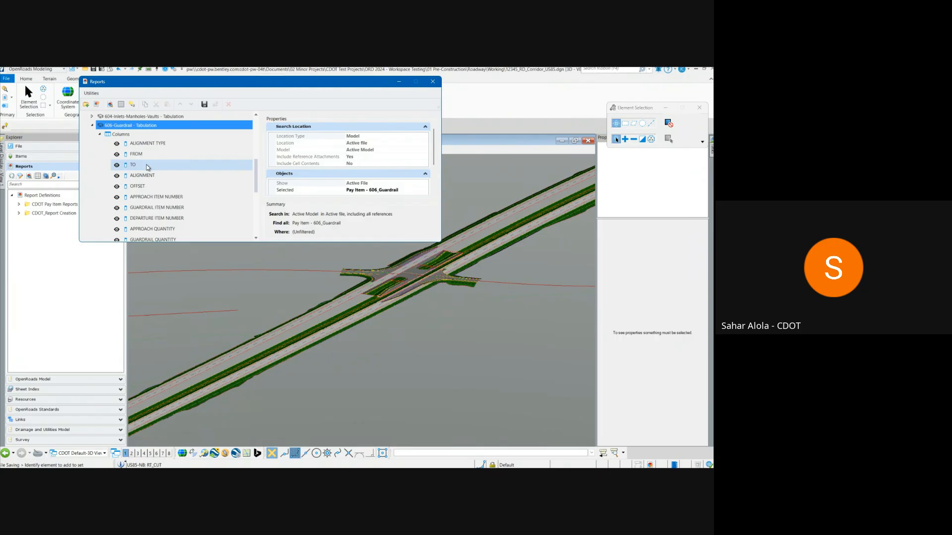
pyautogui.scroll(-1, 173, 209)
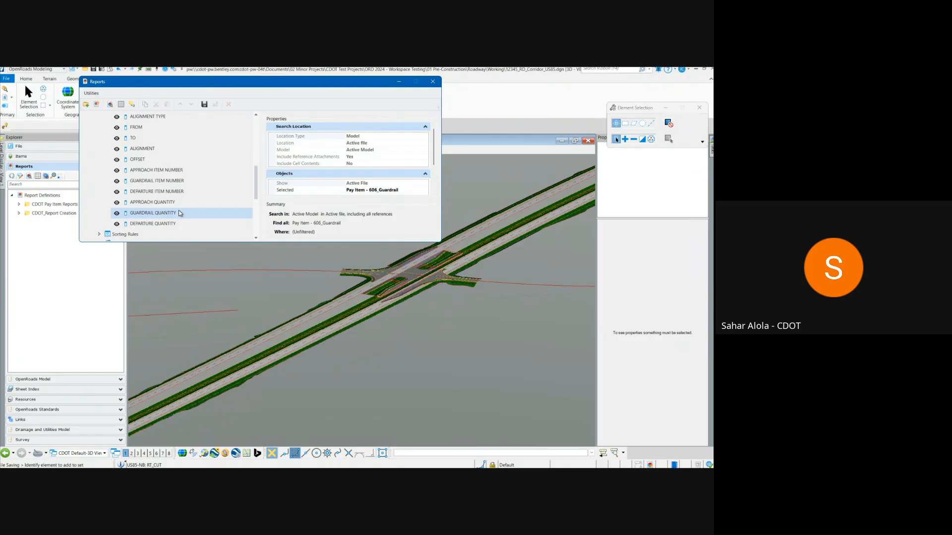
pyautogui.click(178, 213)
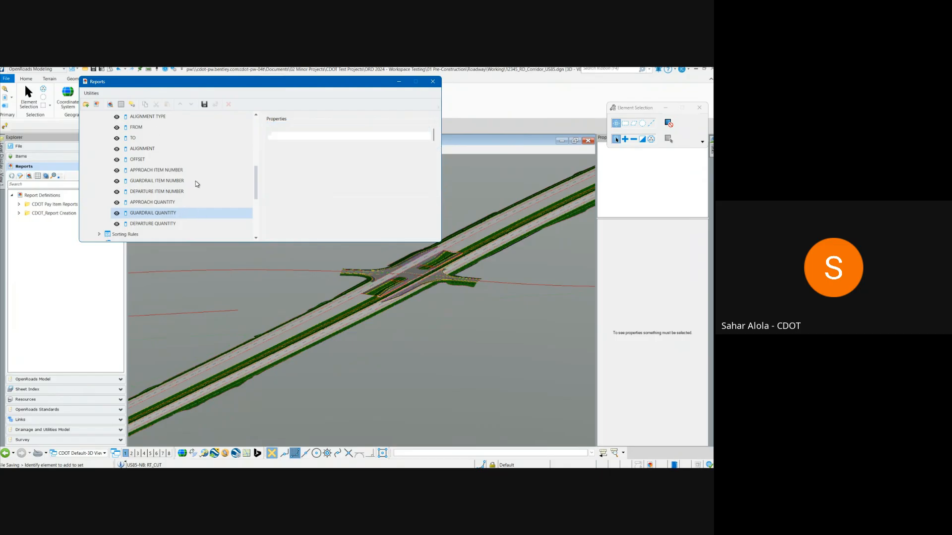
pyautogui.scroll(2, 196, 181)
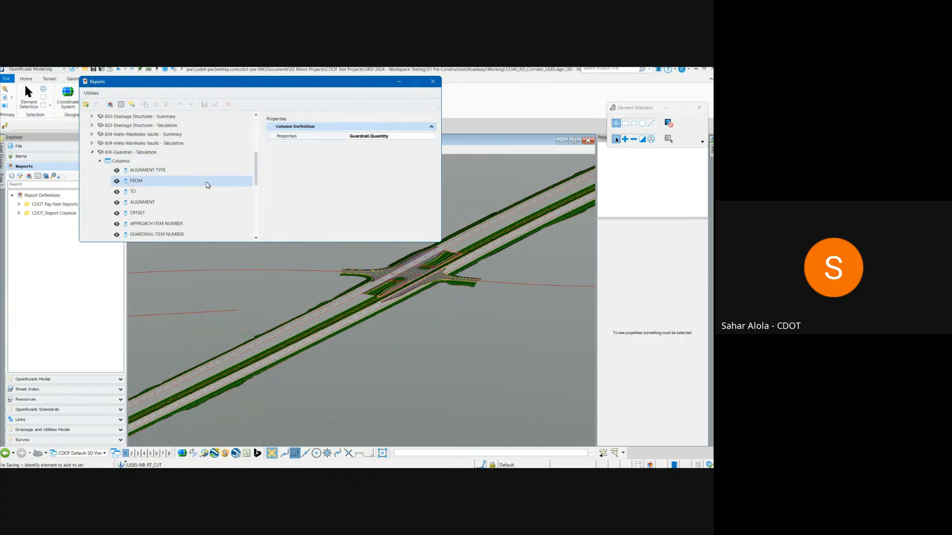
# Review the full column list of the 606-Guardrail - Tabulation report, then collapse it
pyautogui.click(119, 161)
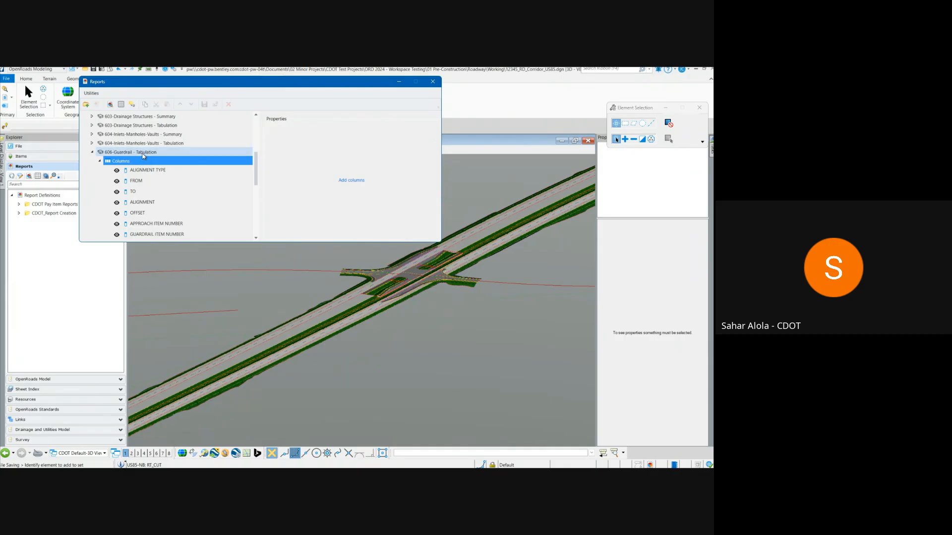
pyautogui.doubleClick(142, 154)
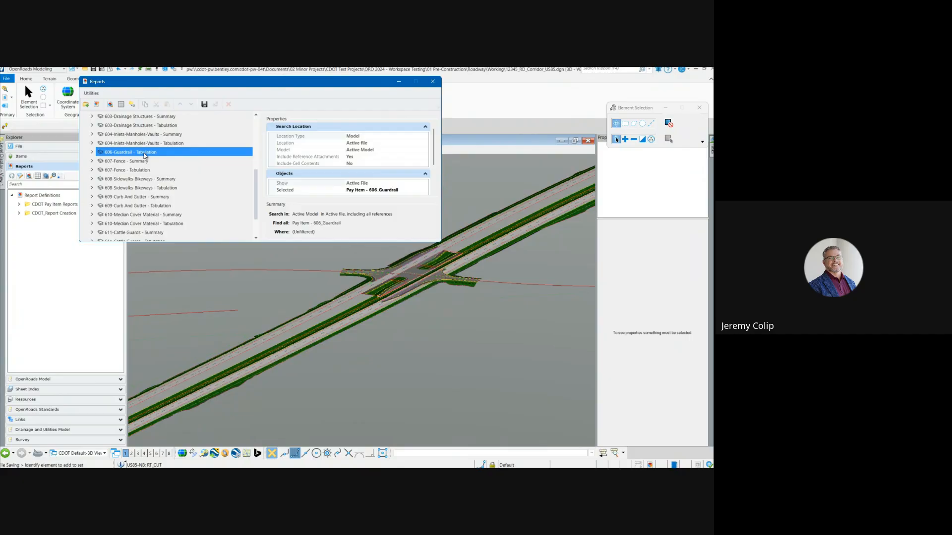
pyautogui.click(93, 153)
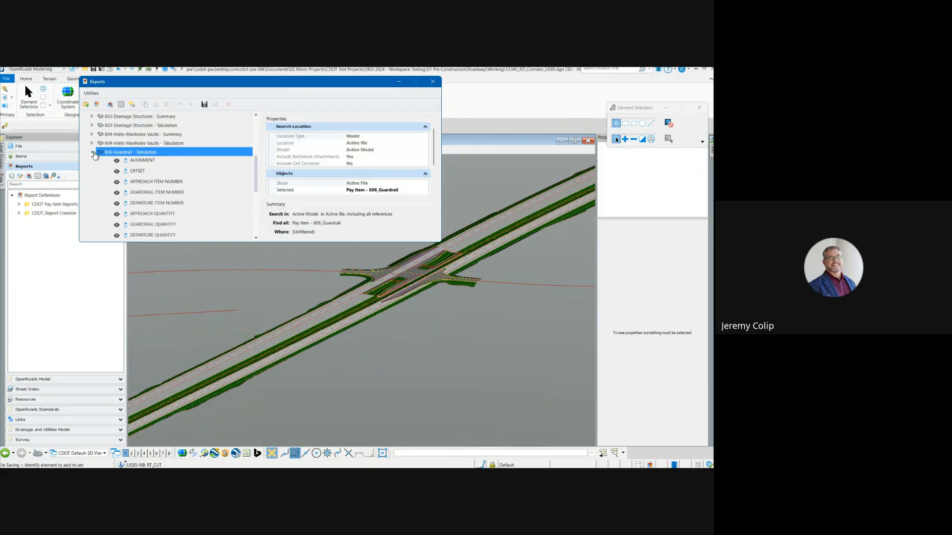
pyautogui.scroll(-3, 160, 193)
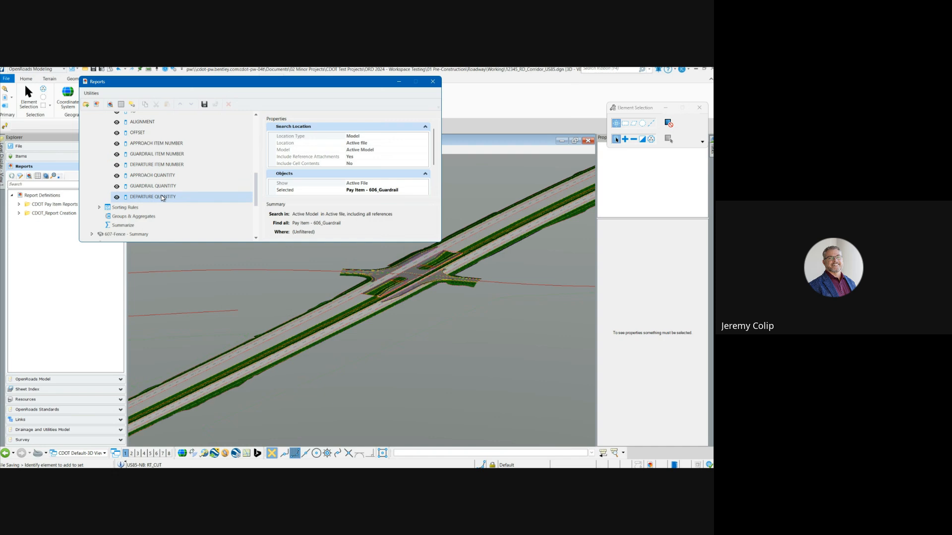
pyautogui.scroll(3, 162, 197)
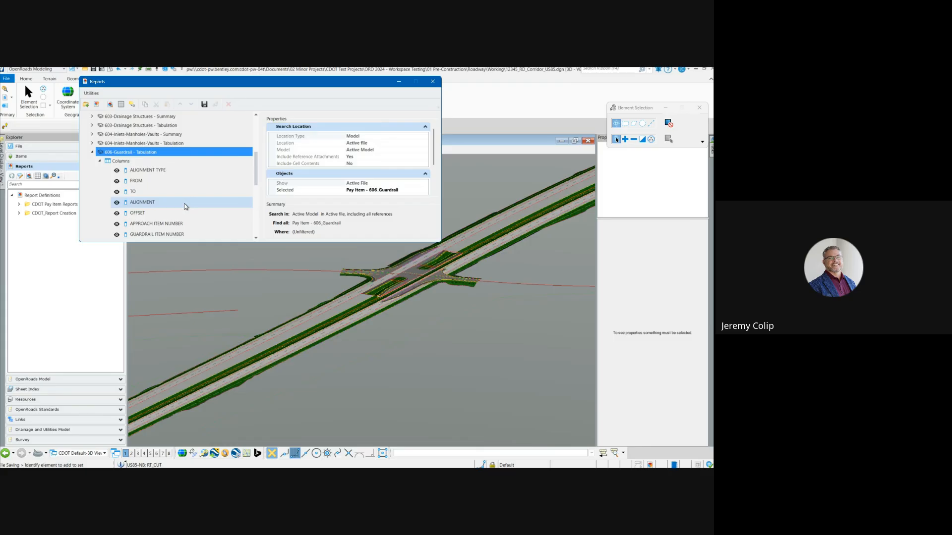
pyautogui.scroll(-1, 196, 206)
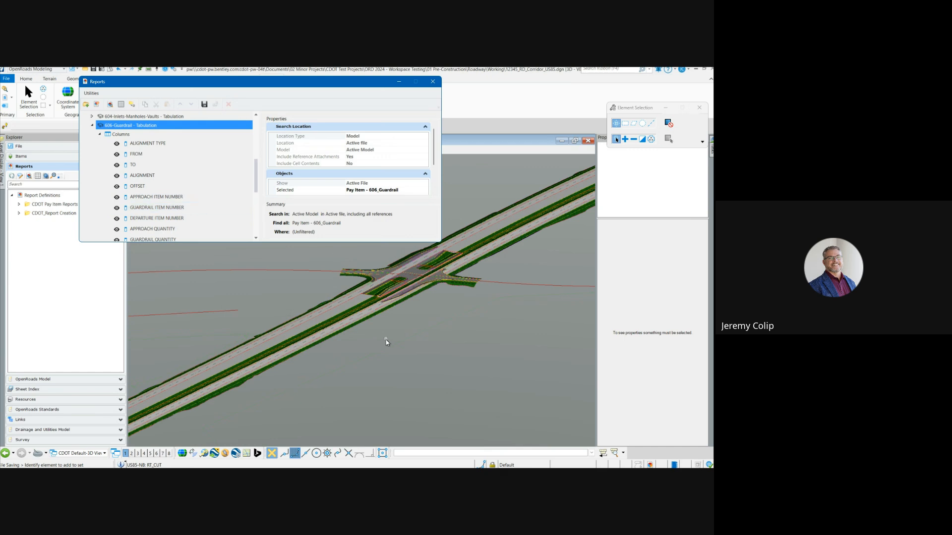
pyautogui.click(101, 137)
# Place the 606-Guardrail - Tabulation report as a table in the empty area beside the corridor
pyautogui.rightClick(152, 128)
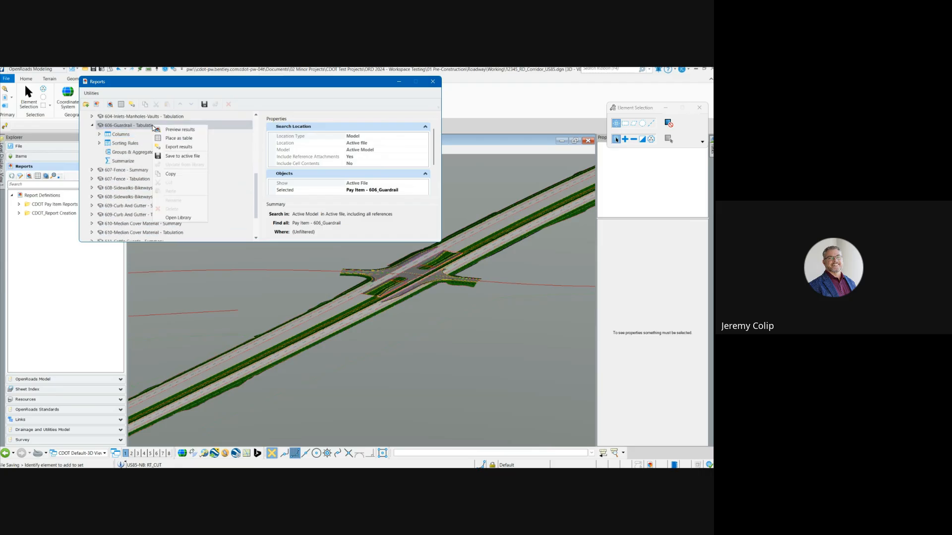
pyautogui.click(179, 138)
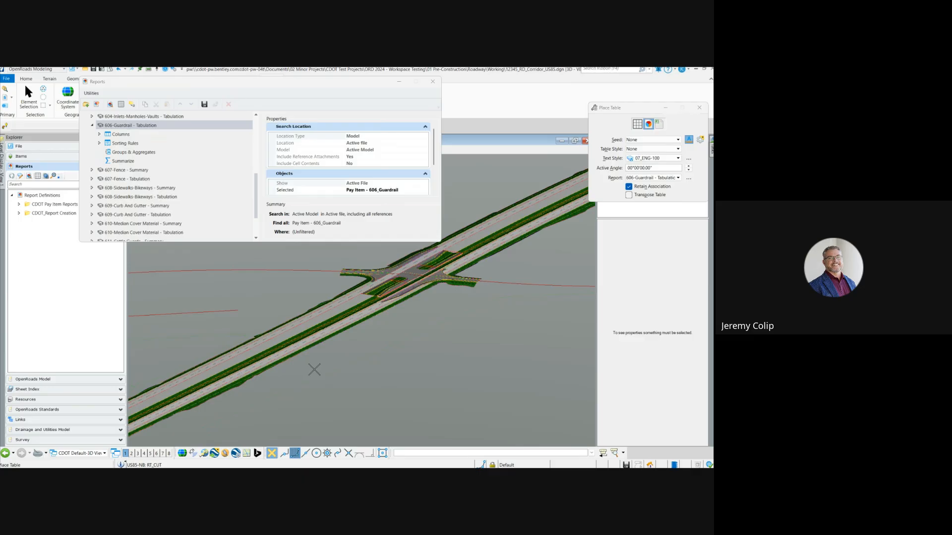
pyautogui.click(315, 367)
pyautogui.scroll(2, 543, 388)
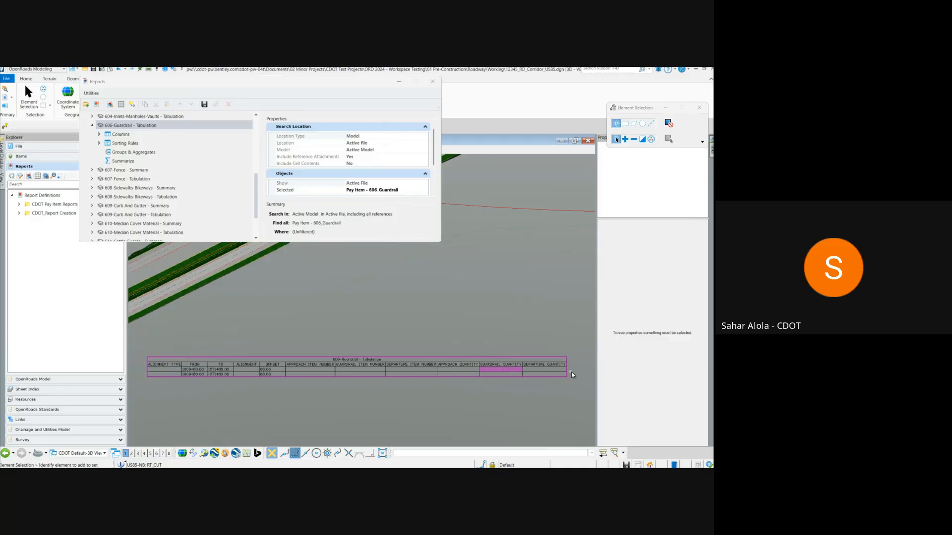
# Review the RT_CUT line's 606_Guardrail pay item properties and check the object type selected in the 606-Guardrail - Tabulation report
pyautogui.click(243, 269)
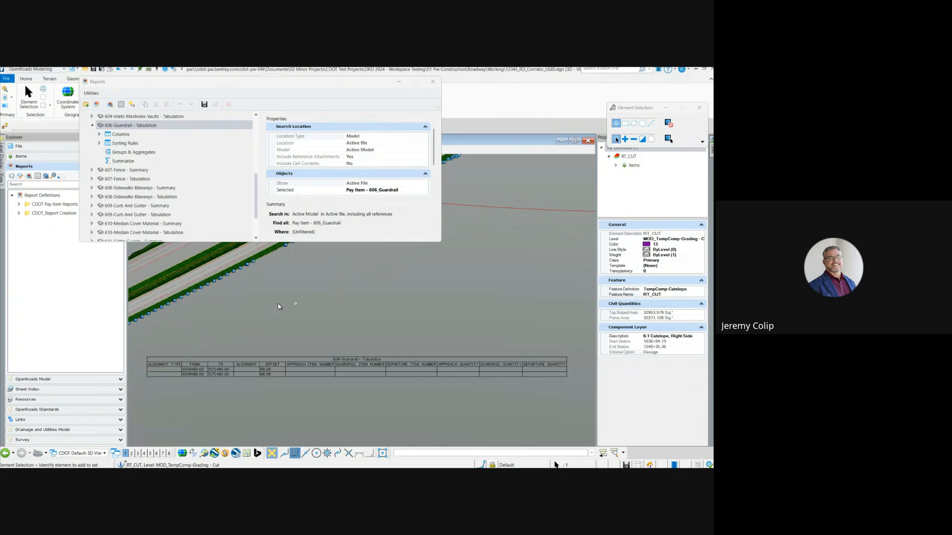
pyautogui.scroll(3, 280, 307)
pyautogui.click(299, 320)
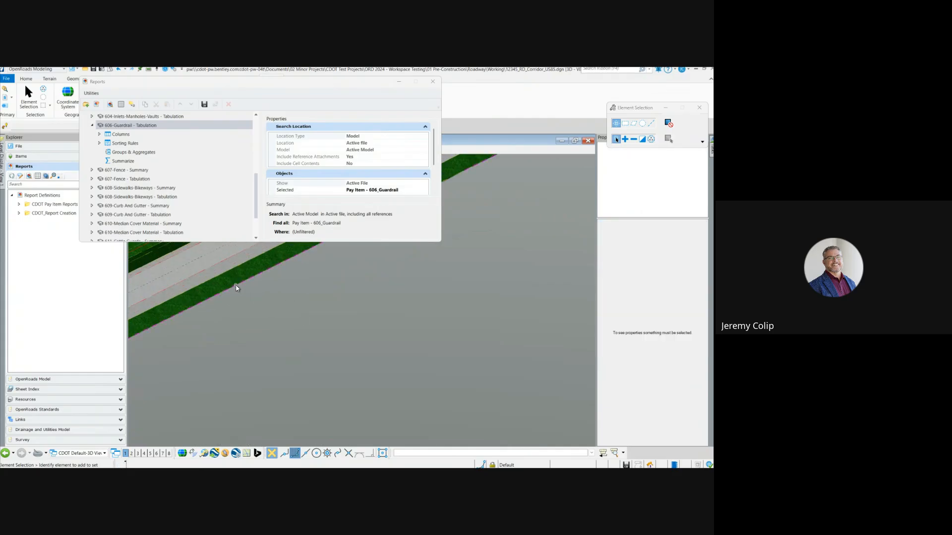
pyautogui.click(243, 289)
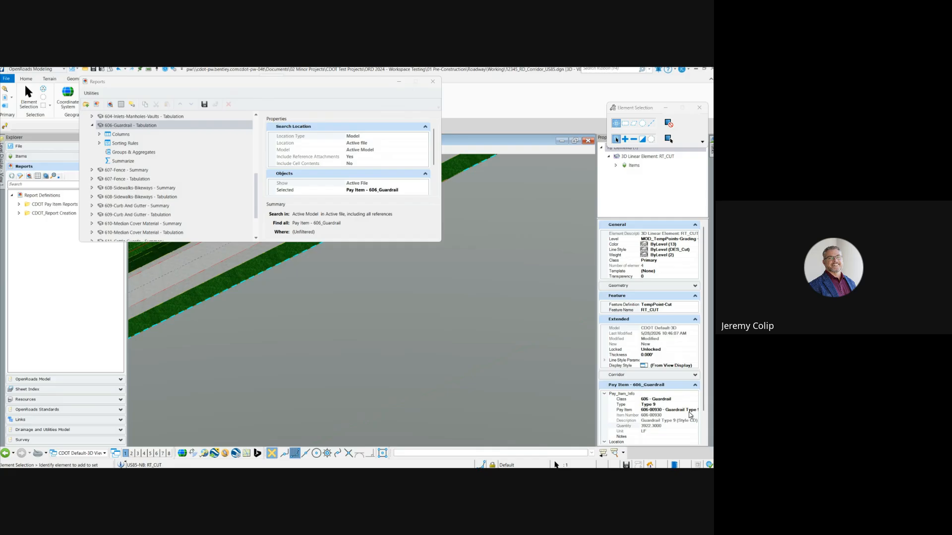
pyautogui.scroll(-1, 684, 414)
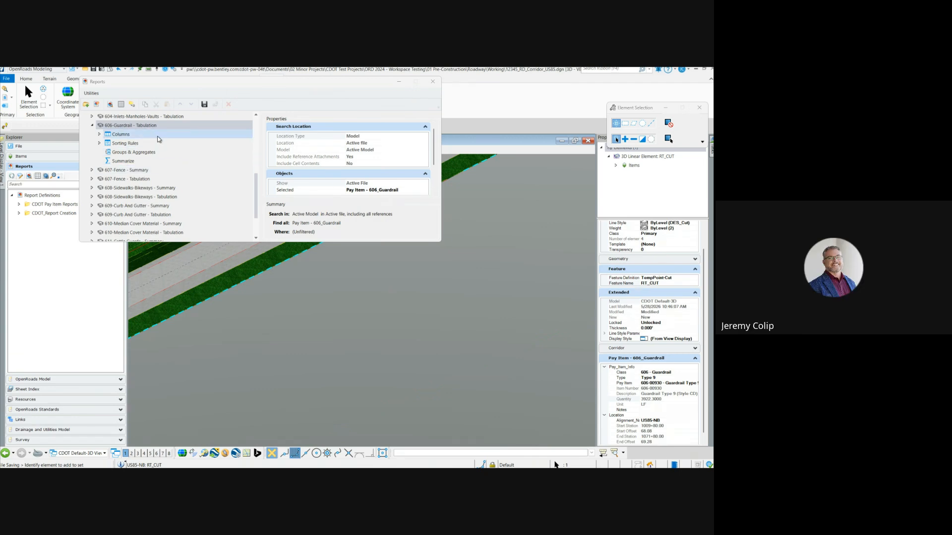
pyautogui.click(409, 191)
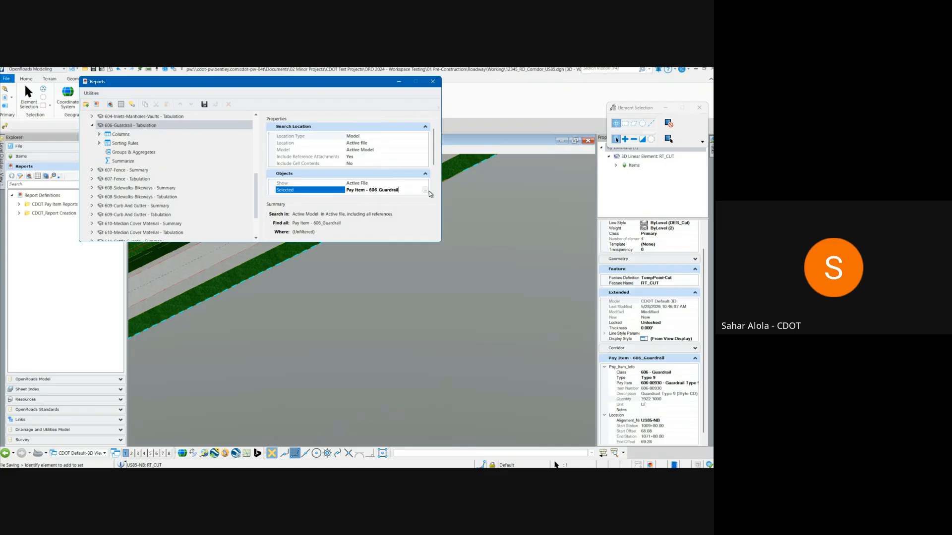
pyautogui.click(425, 192)
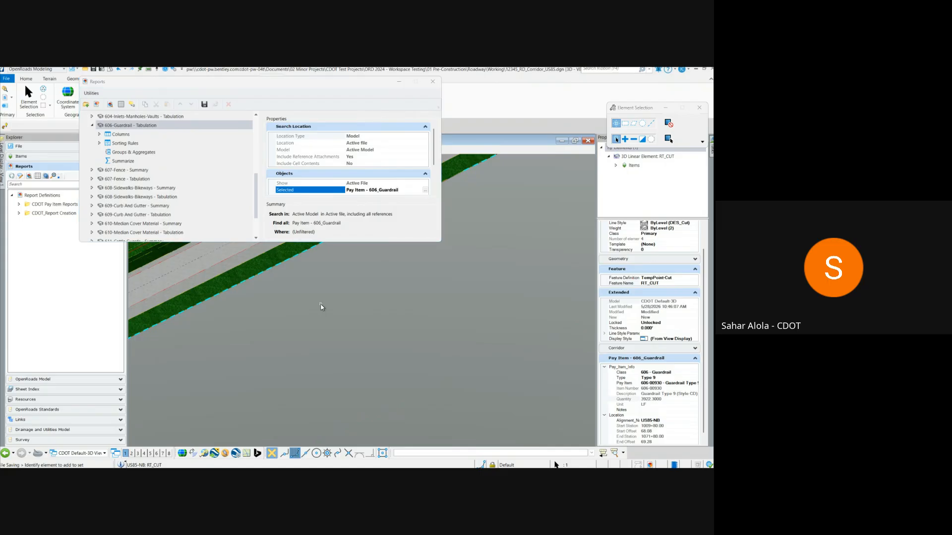
# Delete the placed 606-Guardrail - Tabulation table beside the corridor and move the Reports dialog clear of the ribbon
pyautogui.scroll(-2, 316, 317)
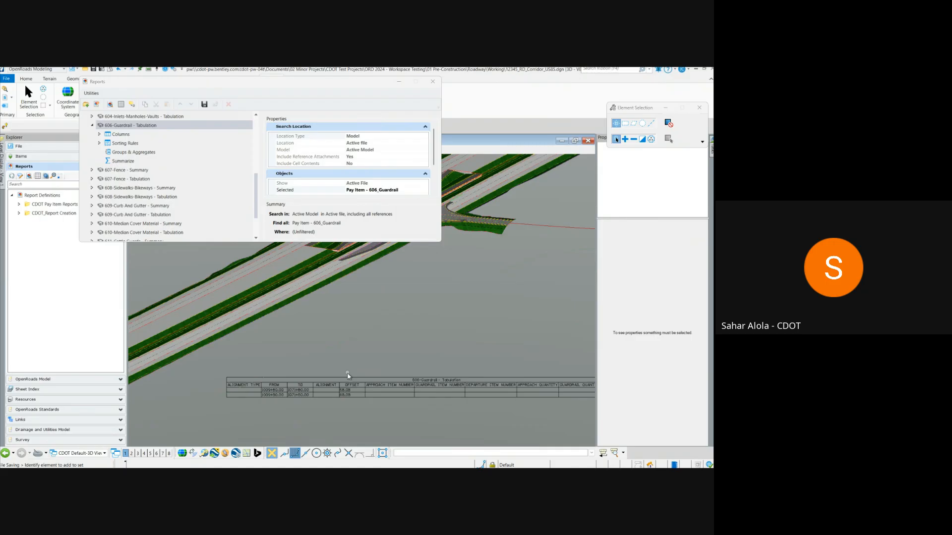
pyautogui.scroll(-2, 200, 371)
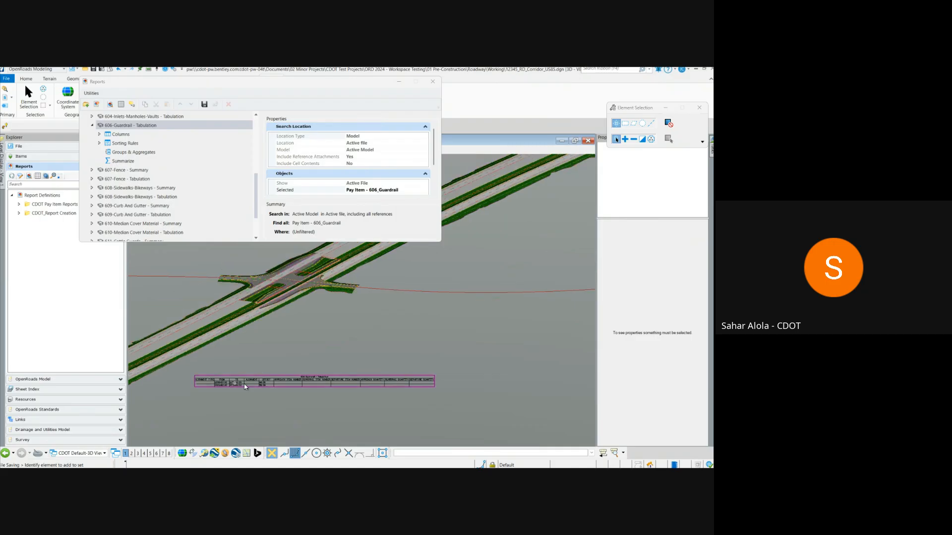
pyautogui.click(330, 388)
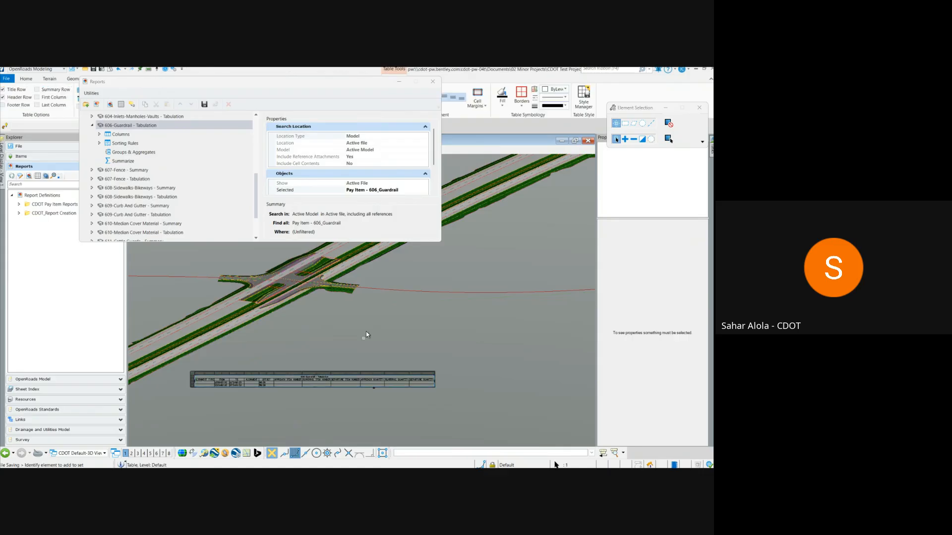
pyautogui.press('Delete')
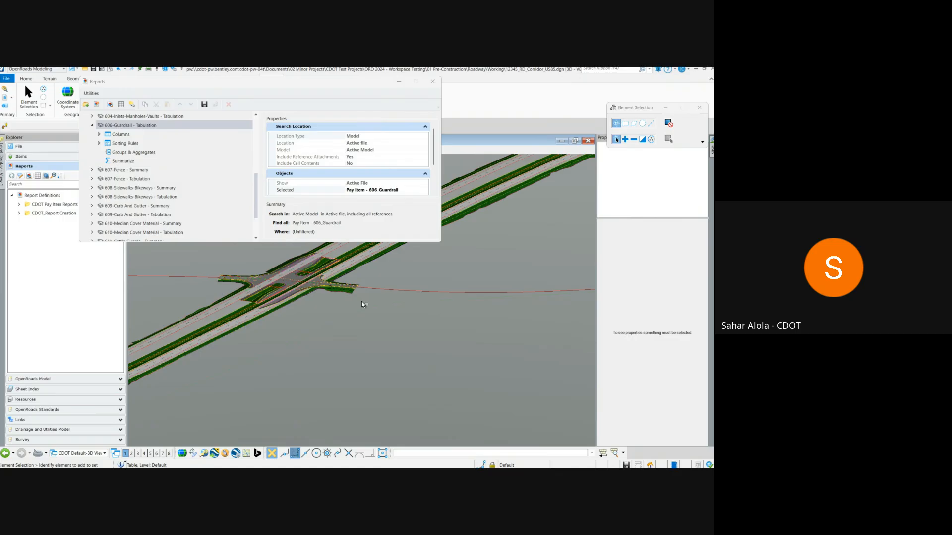
pyautogui.moveTo(349, 85); pyautogui.dragTo(425, 125)
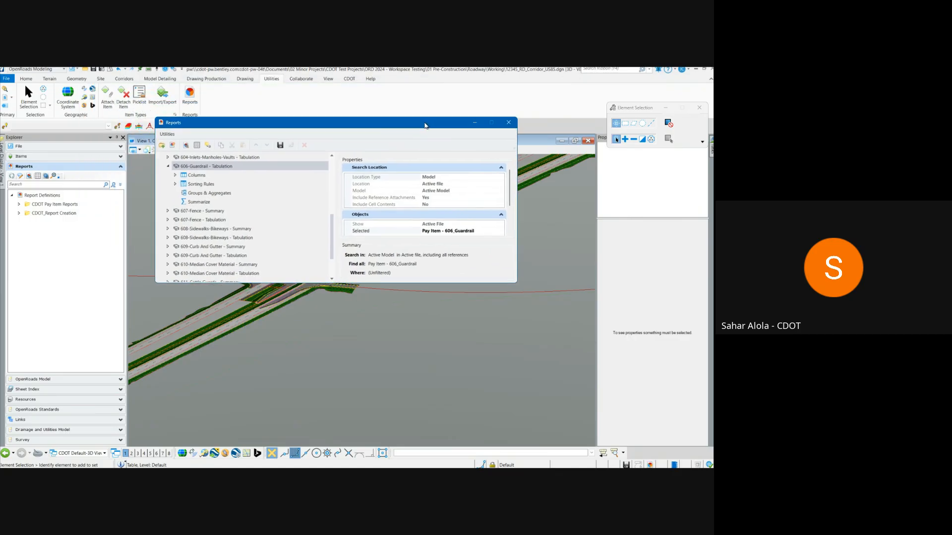
pyautogui.click(324, 373)
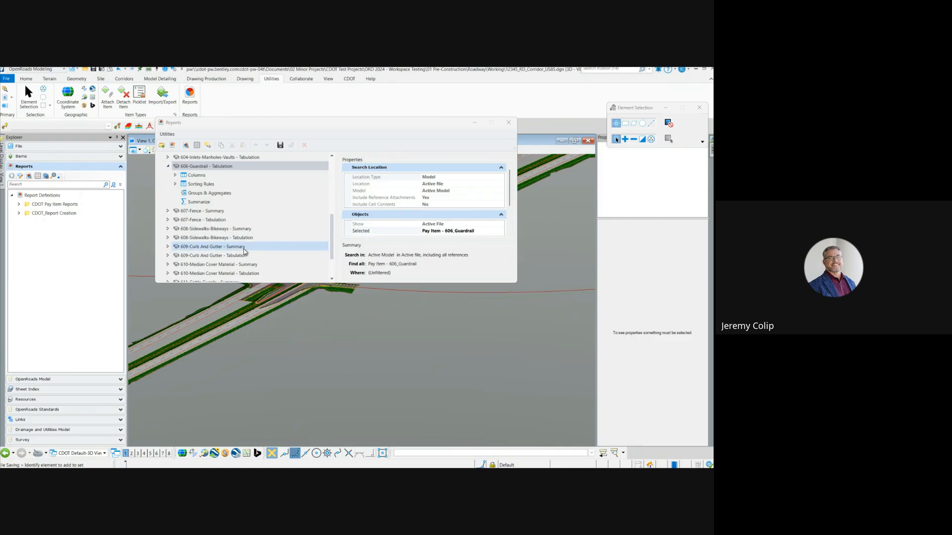
# Browse the CDOT Pay Item Reports list of summary and tabulation reports, and collapse the 606-Guardrail - Tabulation entry
pyautogui.scroll(5, 245, 252)
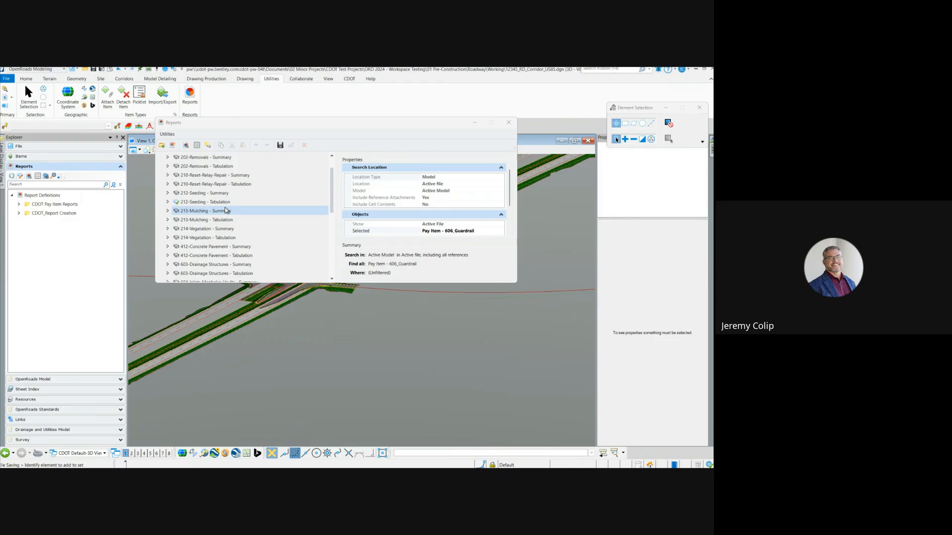
pyautogui.scroll(-6, 227, 213)
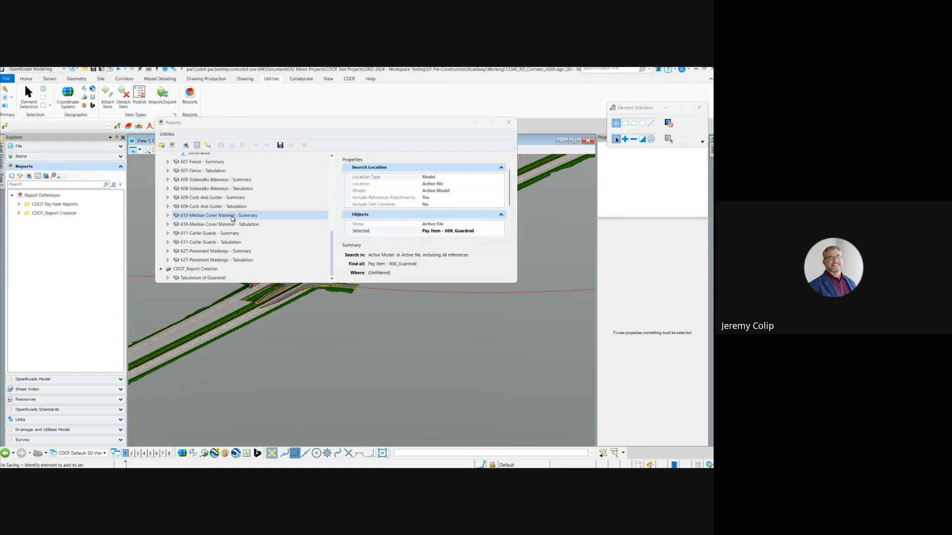
pyautogui.scroll(3, 231, 219)
pyautogui.click(221, 197)
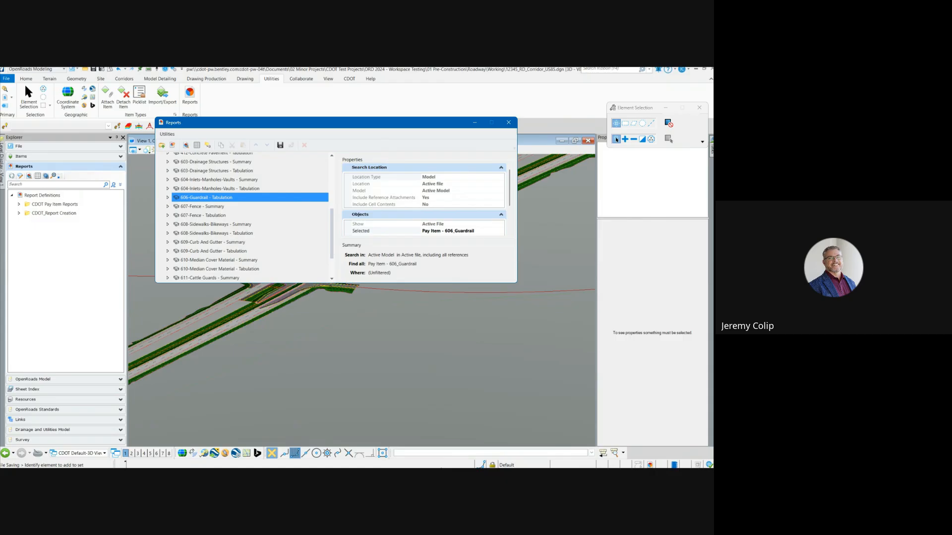
# Switch to Bluebeam Revu, examine the Tabulation of Flatwork example sheet, and return to OpenRoads Designer
pyautogui.moveTo(328, 464)
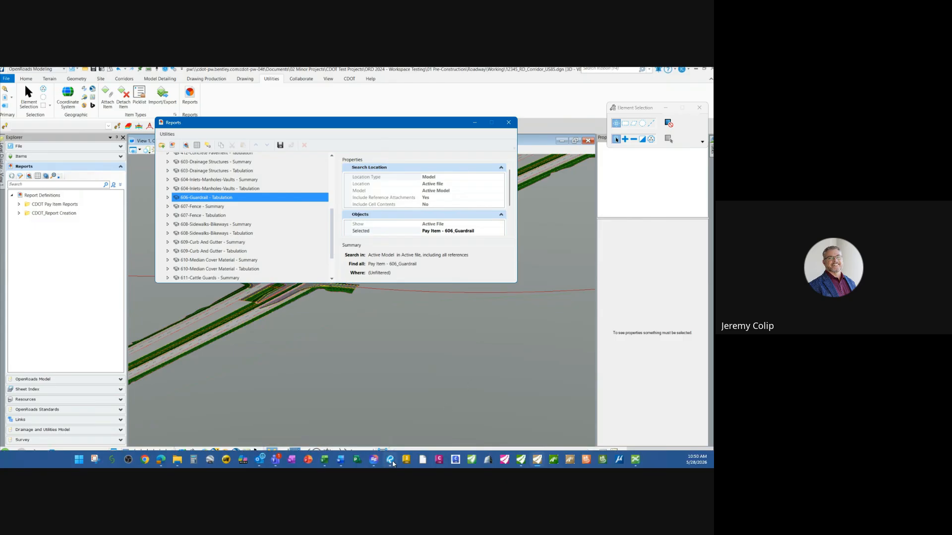
pyautogui.click(375, 461)
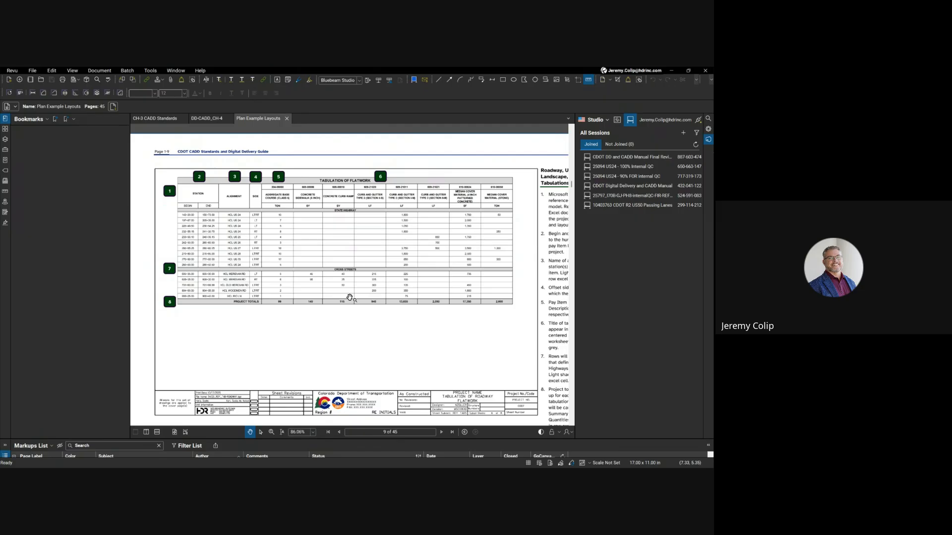
pyautogui.click(671, 70)
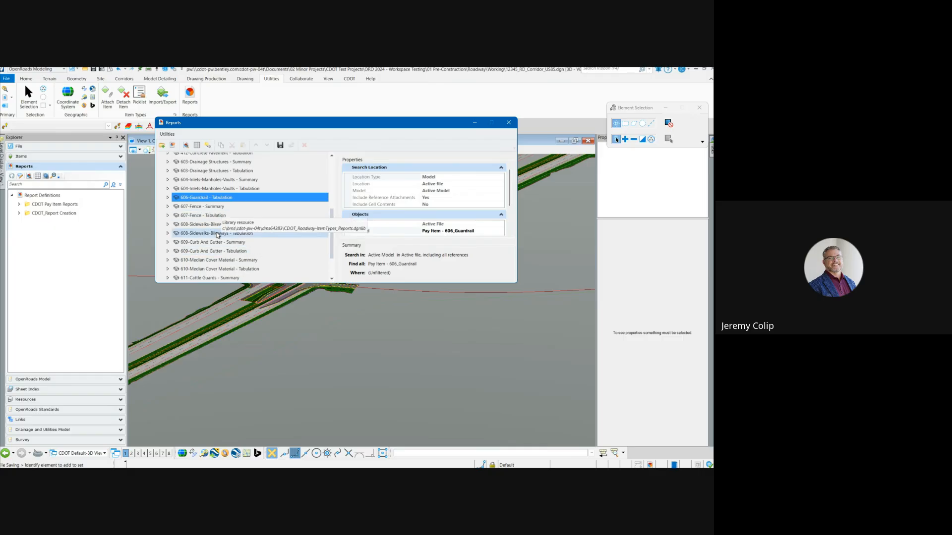
pyautogui.click(282, 353)
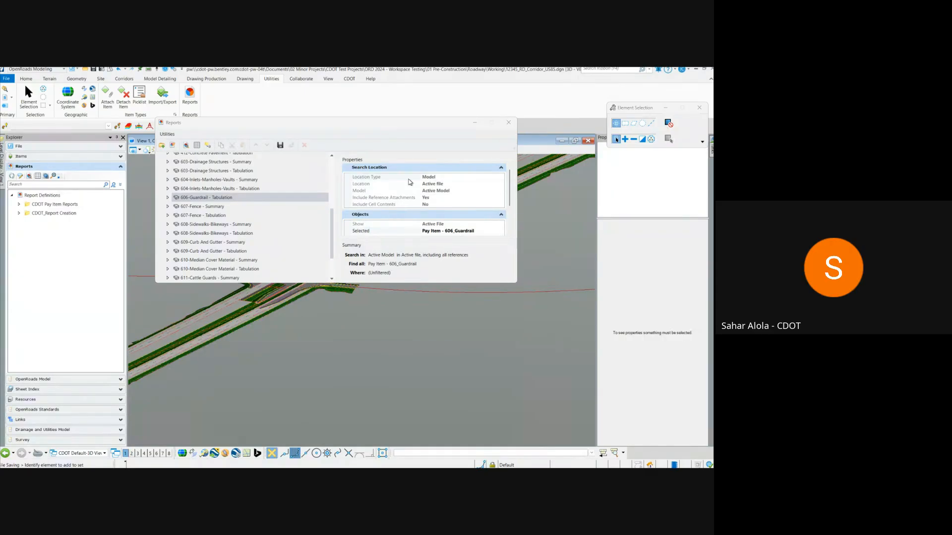
# Close the Reports dialog and reopen it from the Utilities tools, placing it over the model view
pyautogui.moveTo(416, 127); pyautogui.dragTo(479, 101)
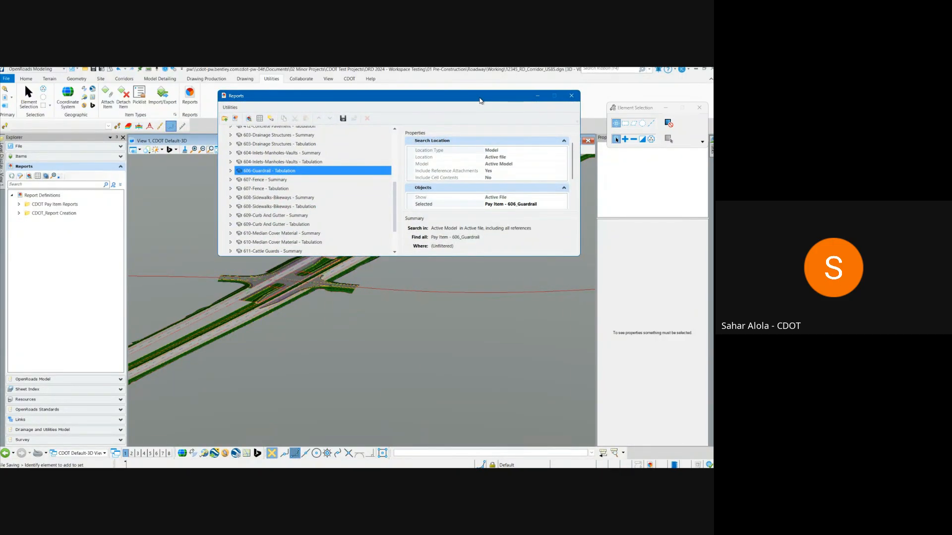
pyautogui.click(572, 96)
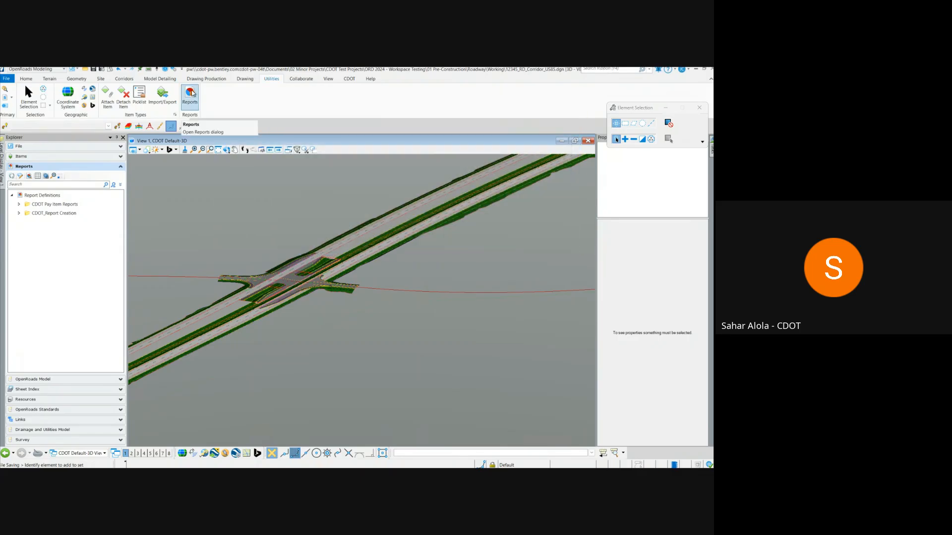
pyautogui.click(192, 93)
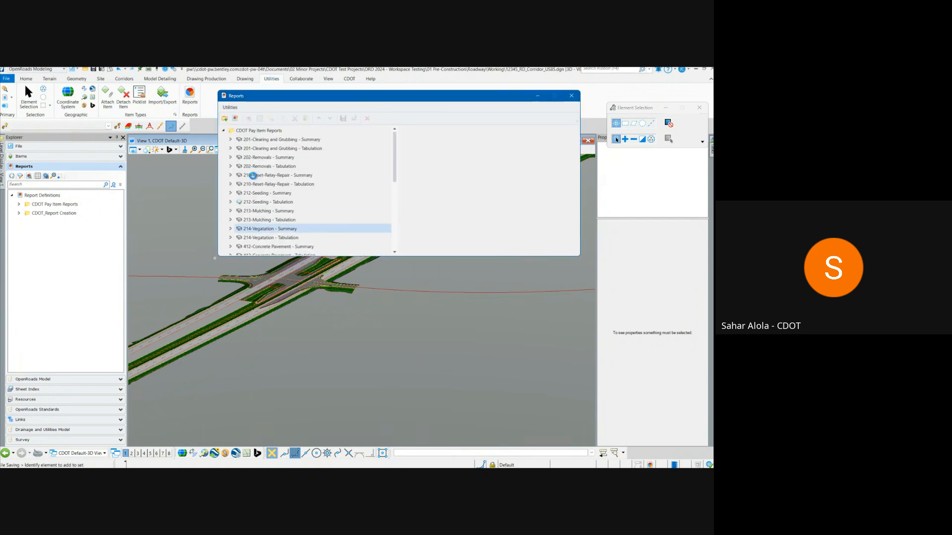
pyautogui.moveTo(364, 91); pyautogui.dragTo(296, 137)
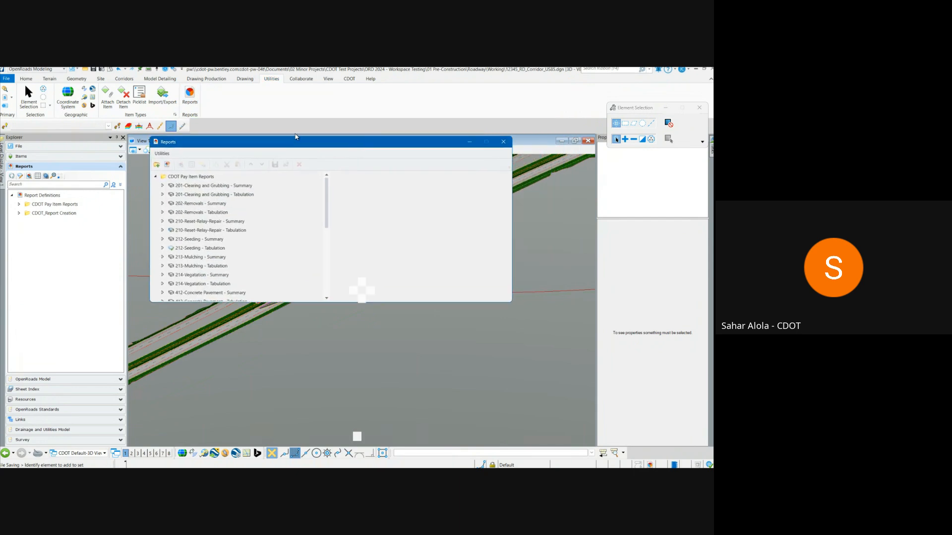
# Open the Reports dialog through the CDOT Summary/Tabulation Sheets tools and locate the CDOT Pay Item Reports in the Explorer
pyautogui.click(349, 79)
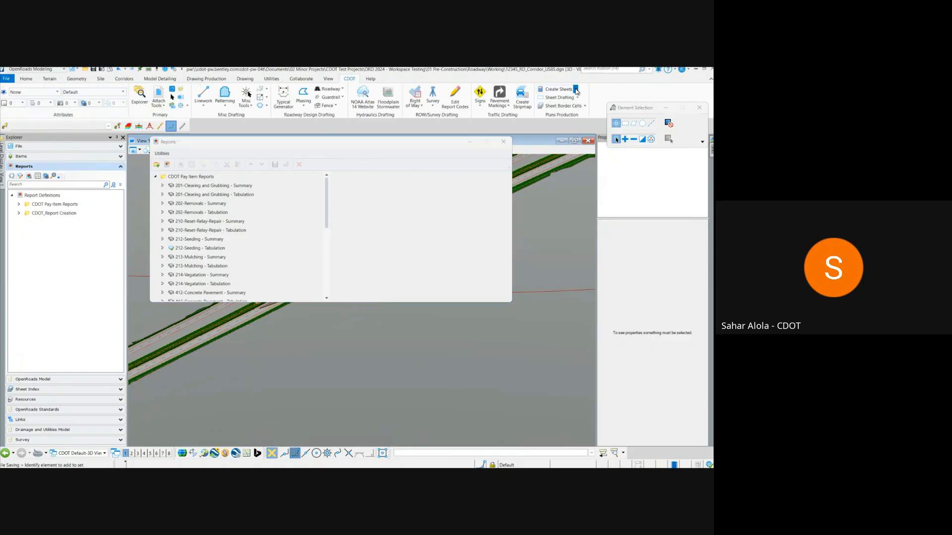
pyautogui.click(575, 90)
pyautogui.moveTo(593, 136)
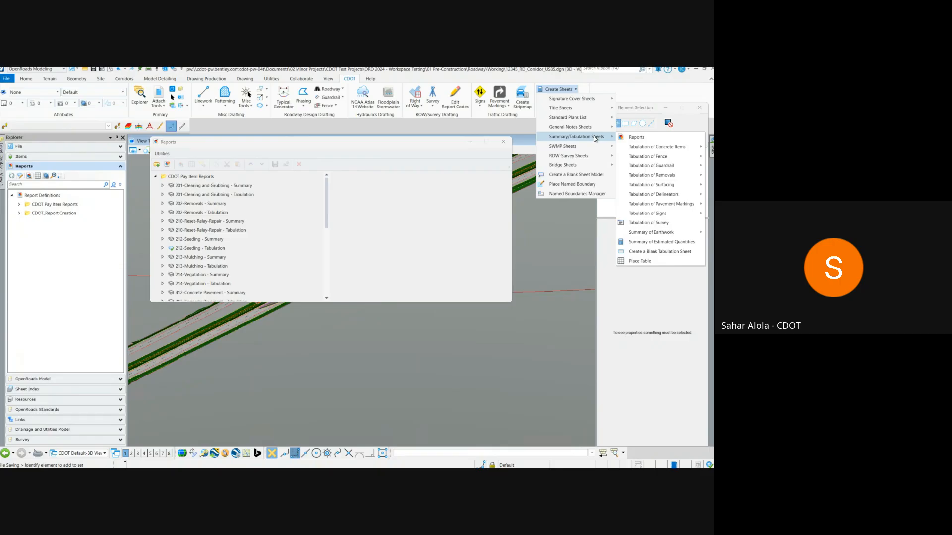
pyautogui.click(649, 140)
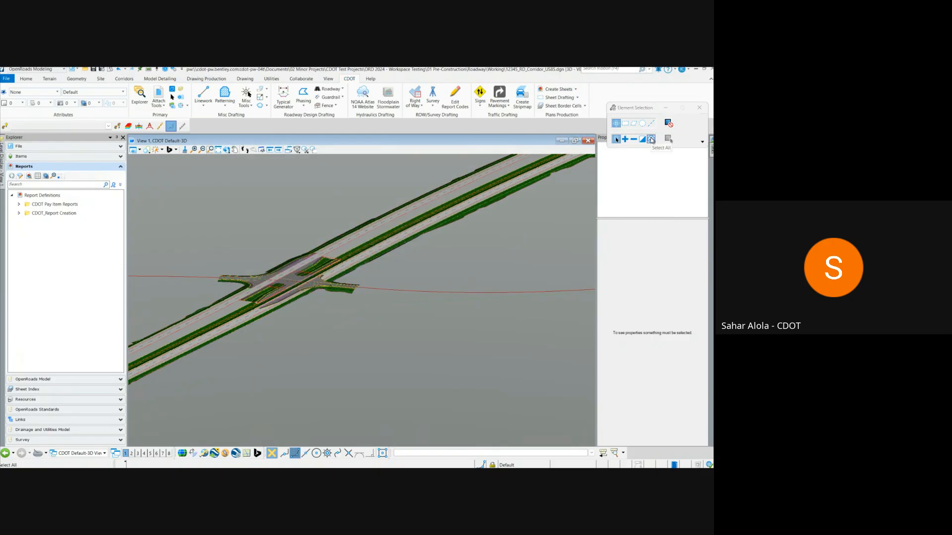
pyautogui.click(575, 90)
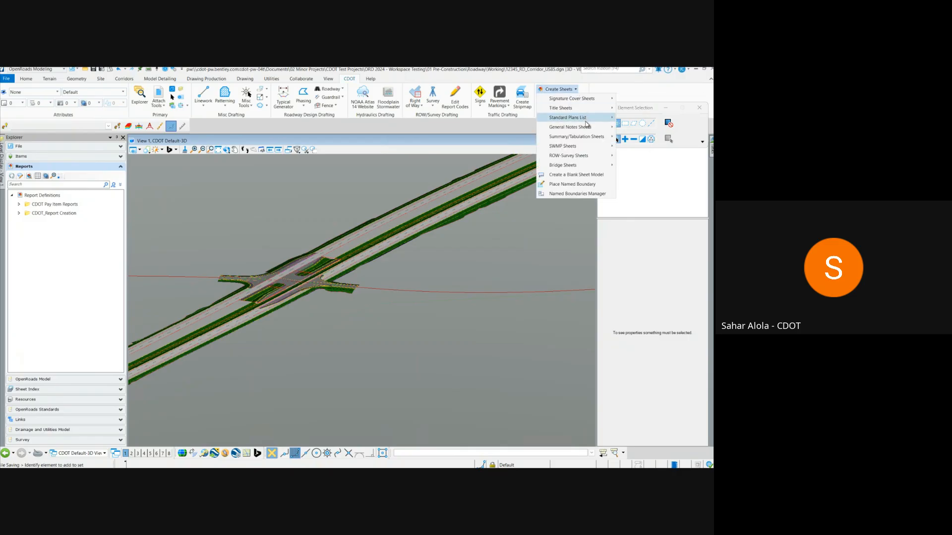
pyautogui.click(576, 90)
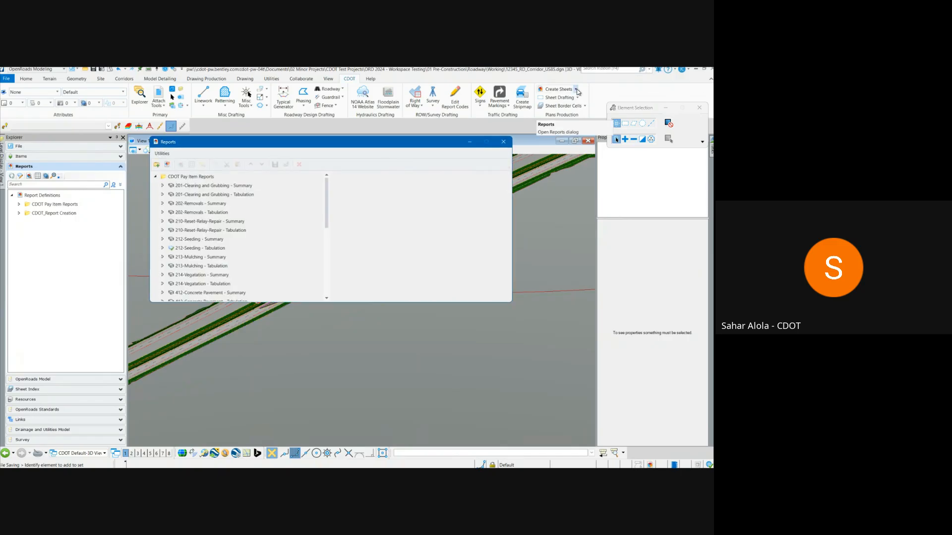
pyautogui.click(64, 204)
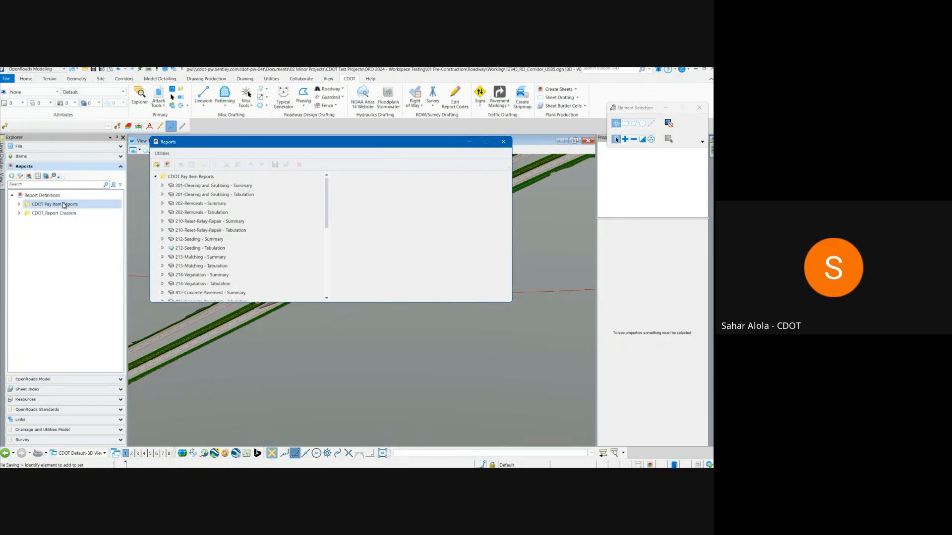
pyautogui.click(59, 197)
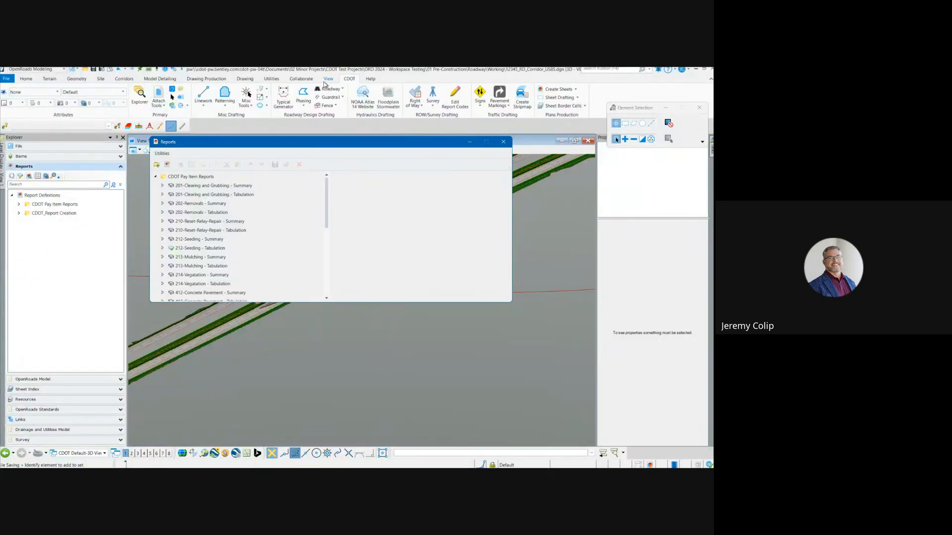
# Look through the tabulation options offered for CDOT Summary/Tabulation Sheets and dismiss them
pyautogui.click(573, 92)
pyautogui.click(573, 90)
pyautogui.moveTo(577, 136)
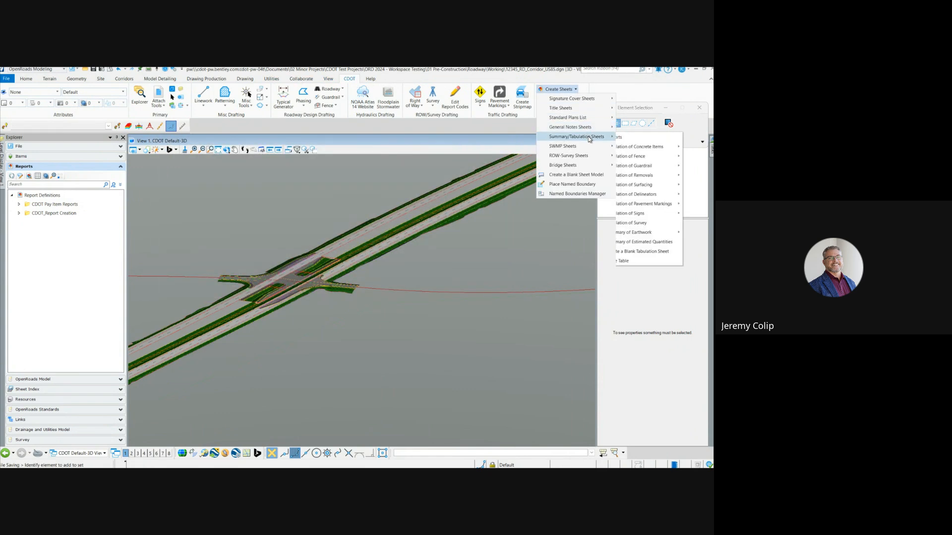
pyautogui.click(331, 177)
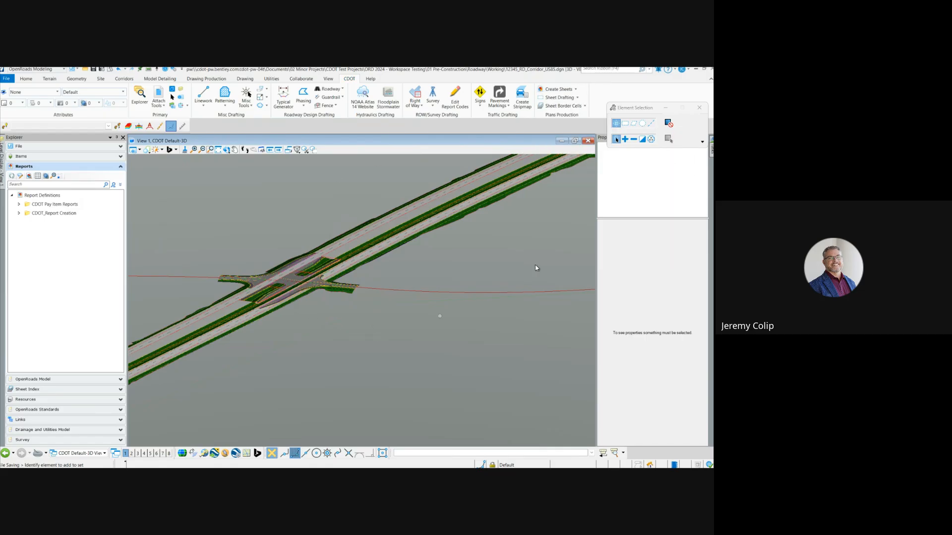
# Search the commands for "quantit" and try to generate a Component Quantities report for the corridor
pyautogui.click(596, 71)
pyautogui.write('quantit')
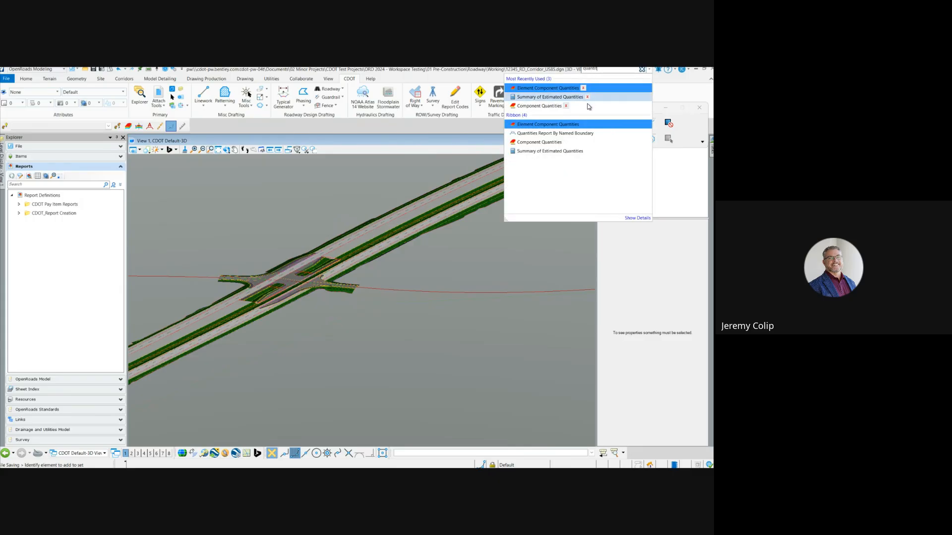
pyautogui.click(562, 142)
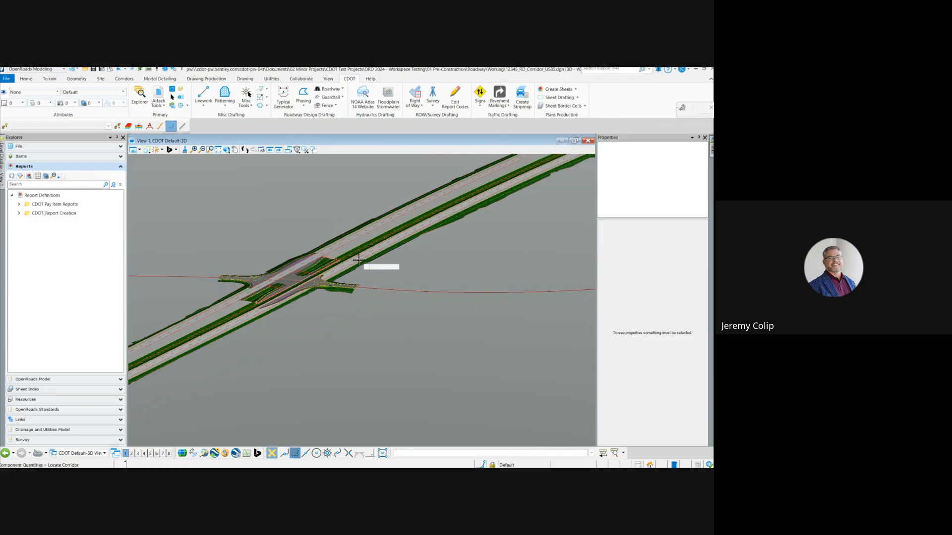
pyautogui.click(256, 314)
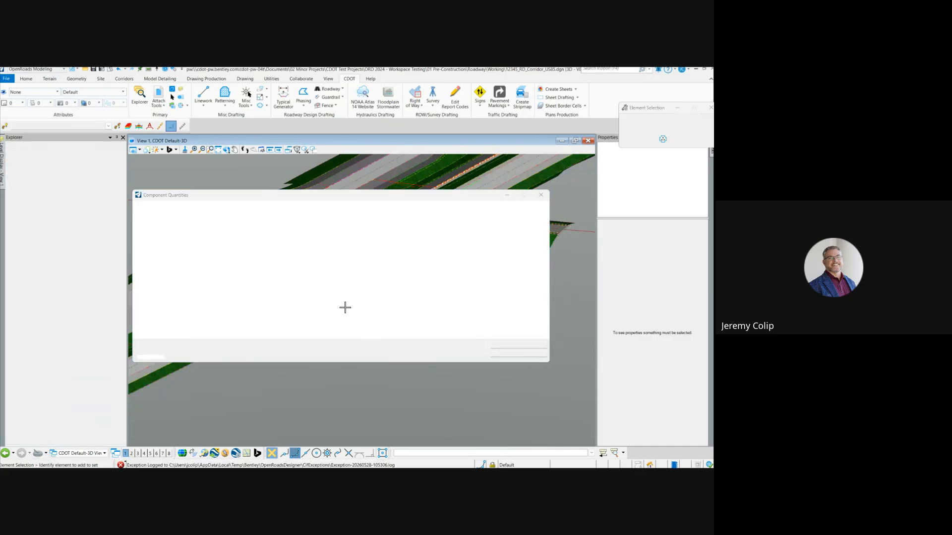
pyautogui.click(149, 345)
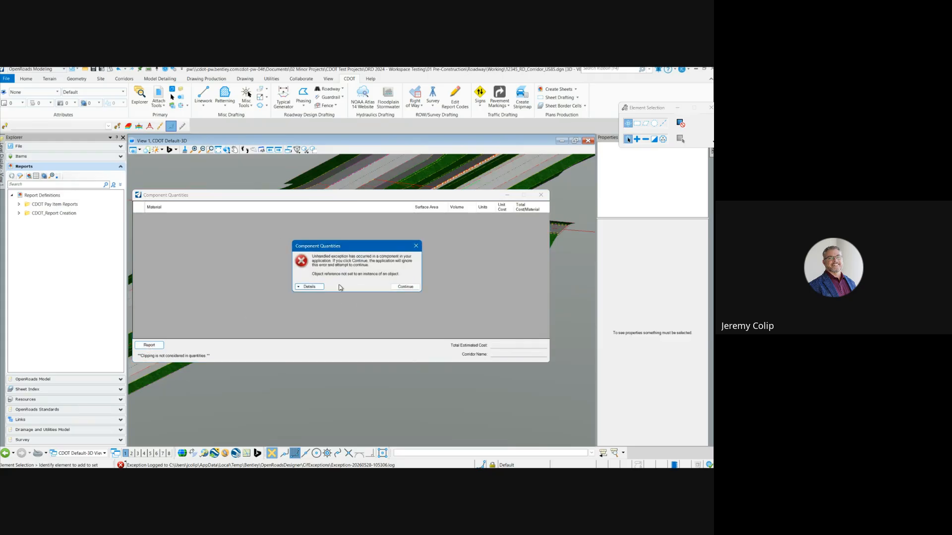
# Examine the Component Quantities error details, then dismiss the error and close the Component Quantities window
pyautogui.click(310, 286)
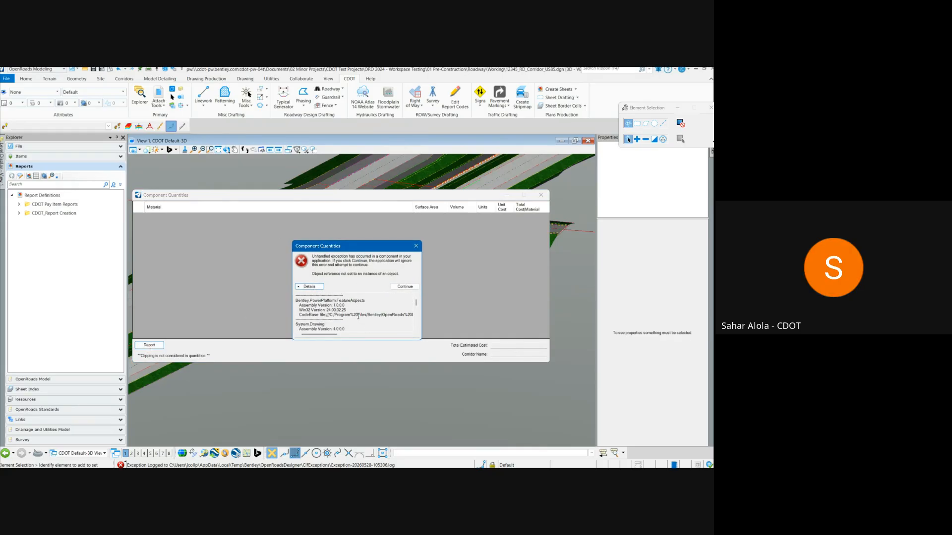
pyautogui.click(417, 247)
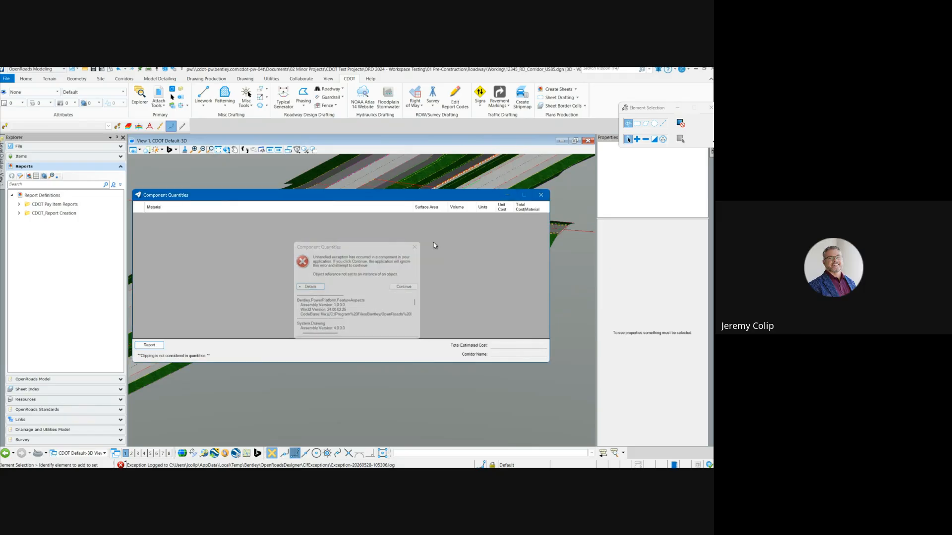
pyautogui.click(542, 196)
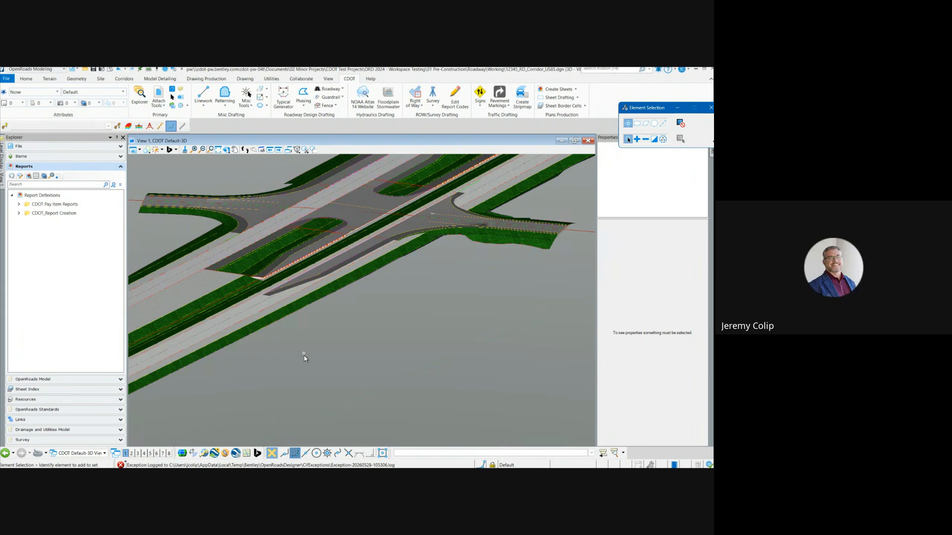
# Open the Reports dialog with the CDOT Pay Item Reports through the Summary/Tabulation Sheets tools
pyautogui.click(557, 89)
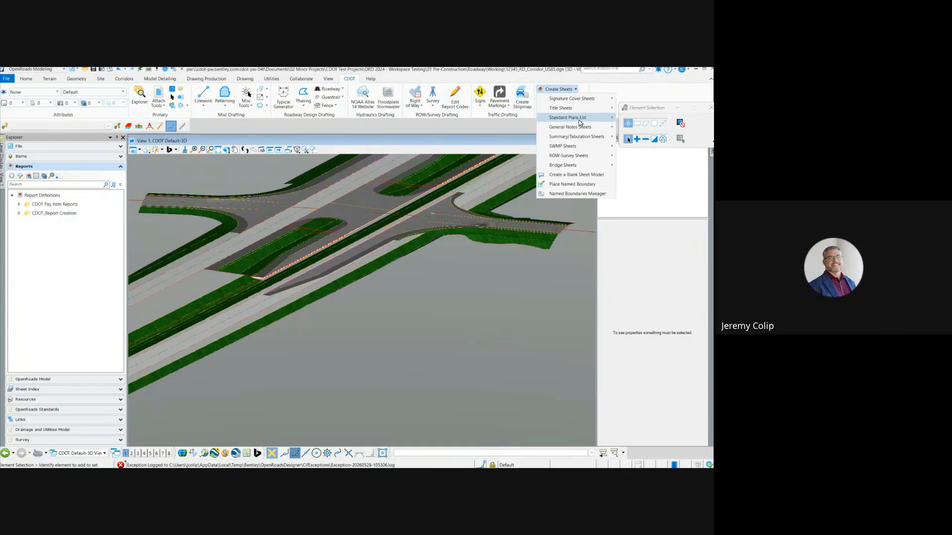
pyautogui.moveTo(581, 105)
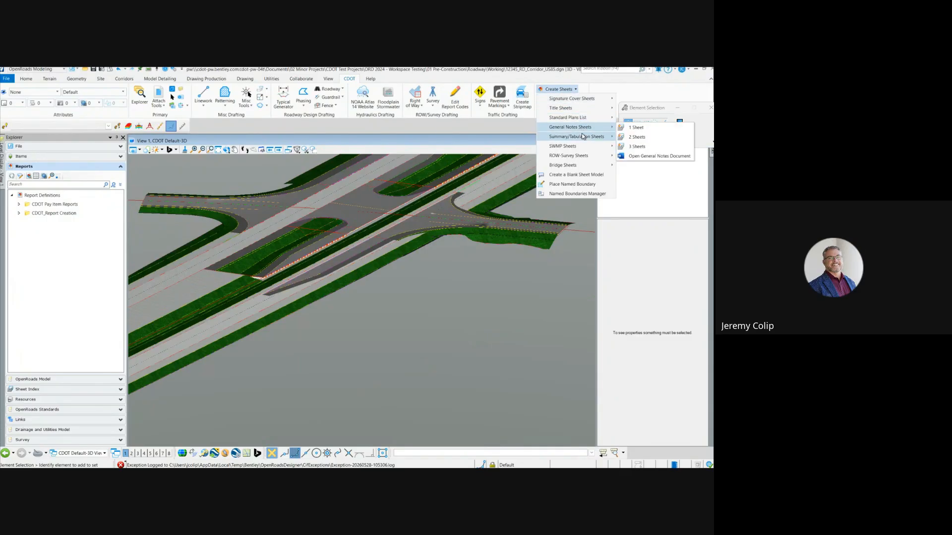
pyautogui.moveTo(584, 146)
pyautogui.click(631, 137)
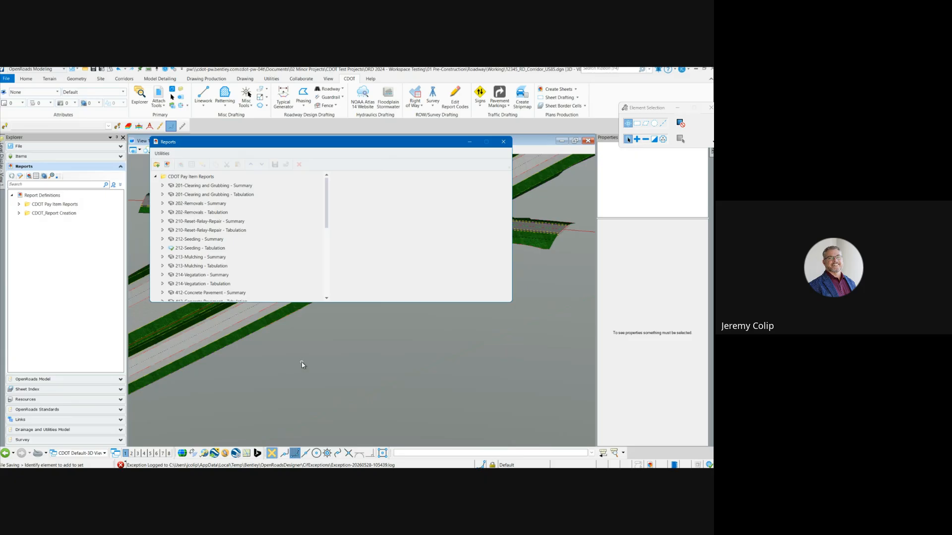
# Examine the search settings of the 213-Mulching and 210-Reset-Relay-Repair summary and tabulation report definitions
pyautogui.click(177, 266)
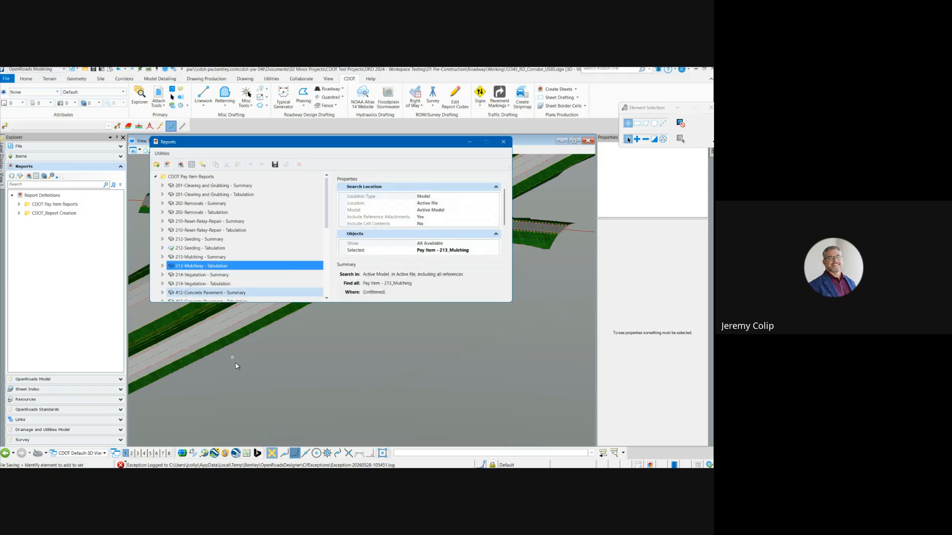
pyautogui.click(206, 222)
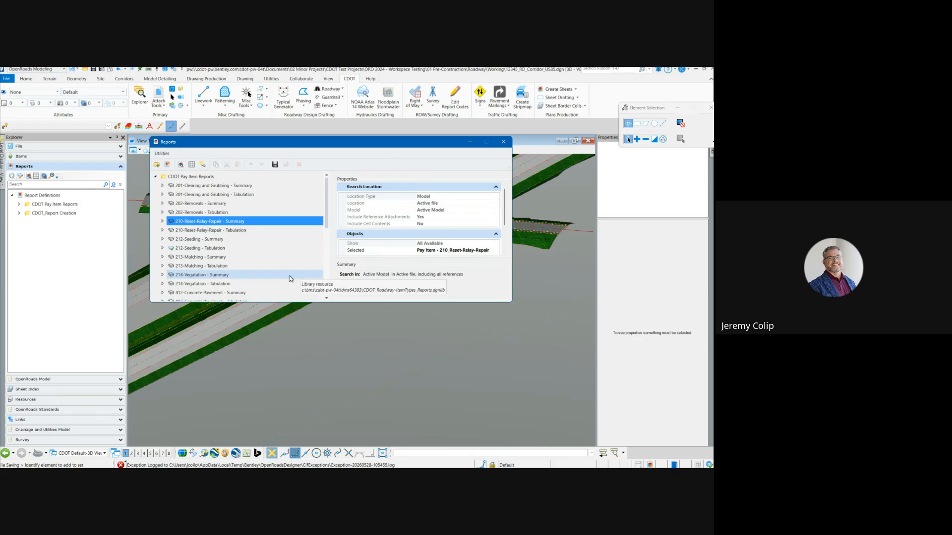
pyautogui.click(219, 222)
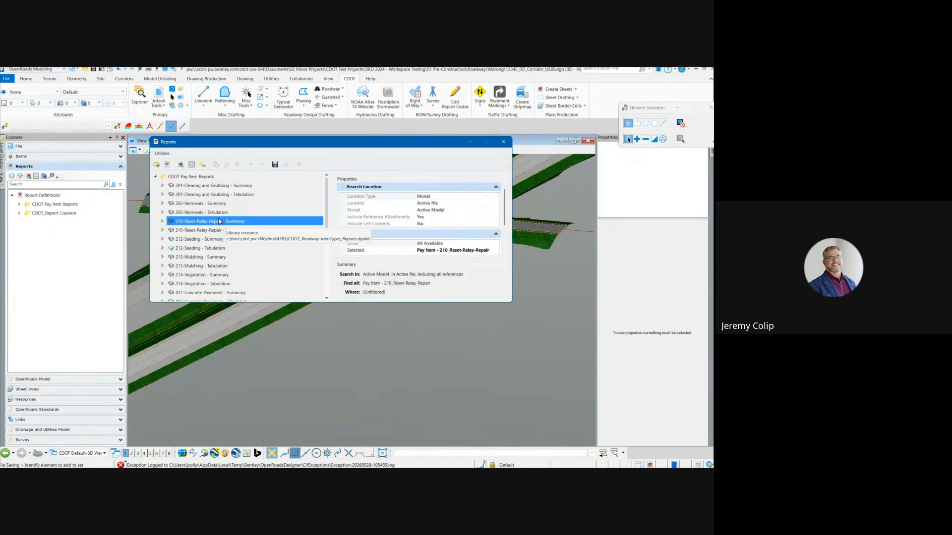
pyautogui.click(214, 258)
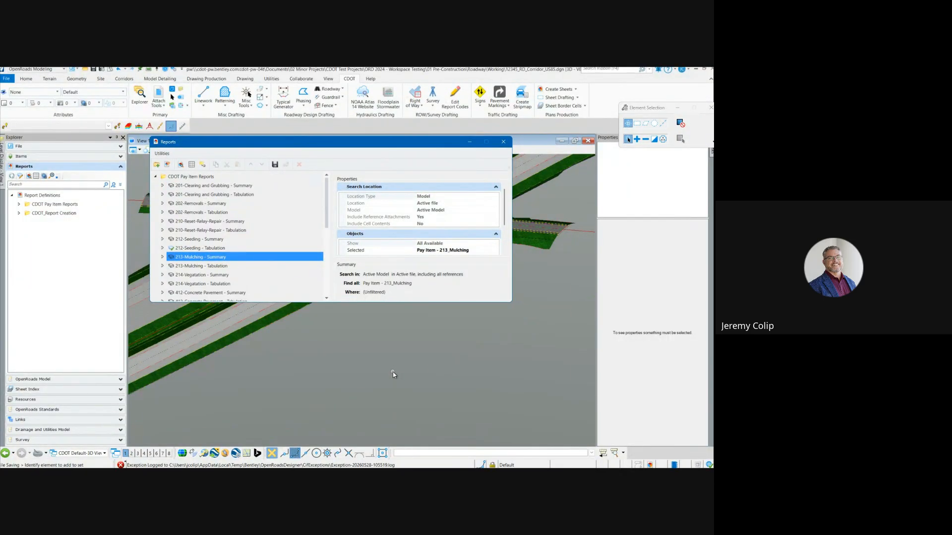
pyautogui.click(230, 231)
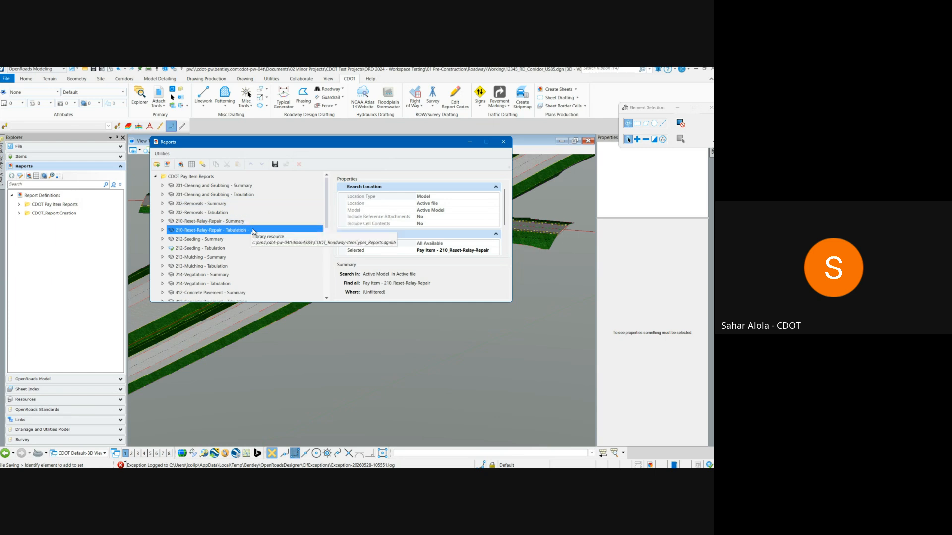
# Move the Reports dialog to the lower part of the model view so the intersection is uncovered
pyautogui.moveTo(370, 147); pyautogui.dragTo(421, 136)
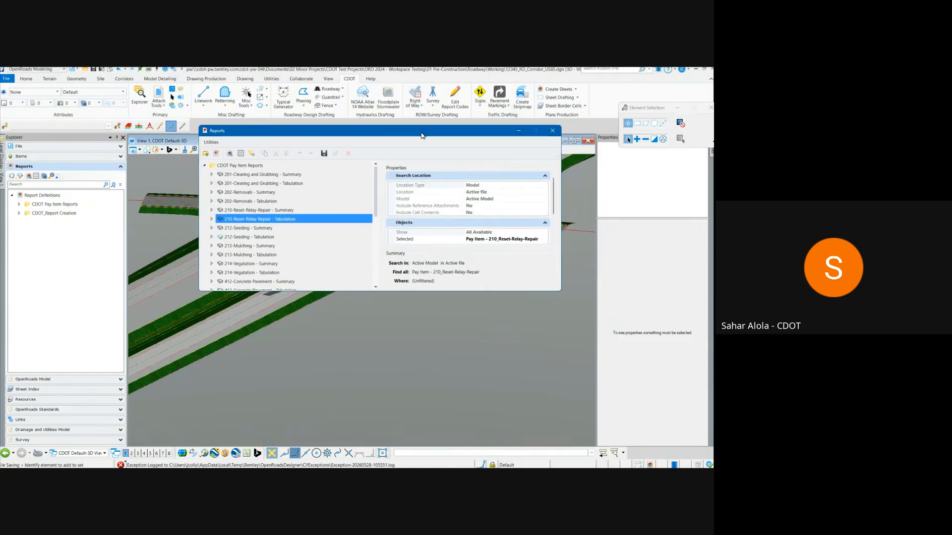
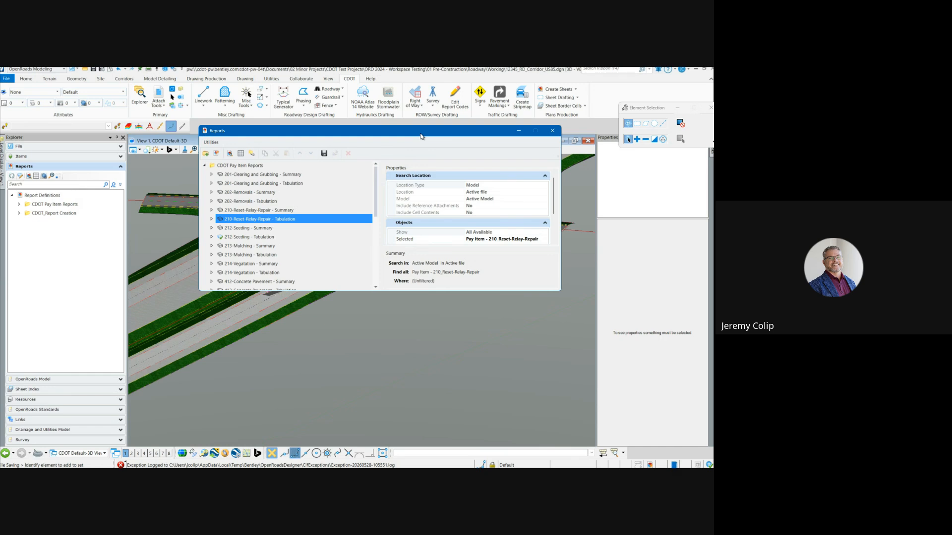
pyautogui.moveTo(421, 136); pyautogui.dragTo(415, 286)
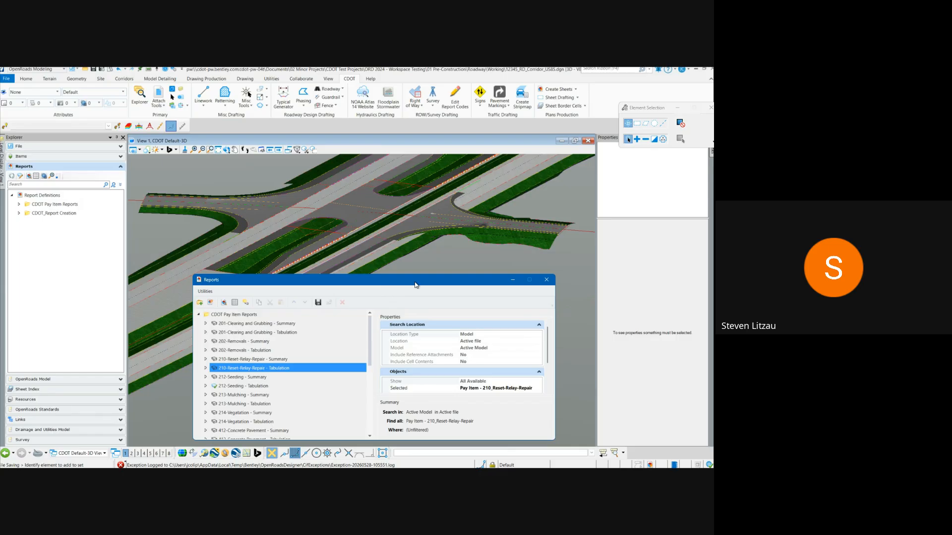
pyautogui.moveTo(416, 281); pyautogui.dragTo(441, 252)
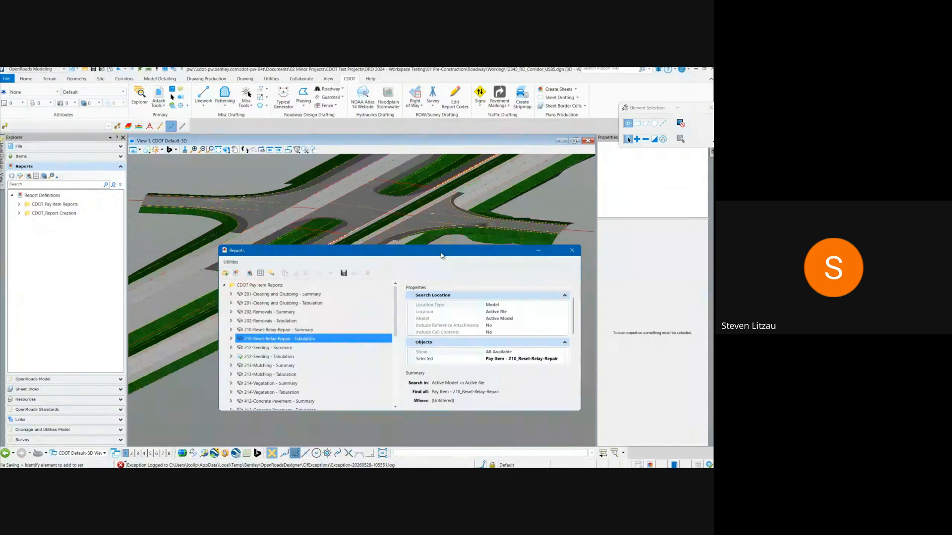
# Start the Component Quantities report from the Corridor Reports tools
pyautogui.click(124, 78)
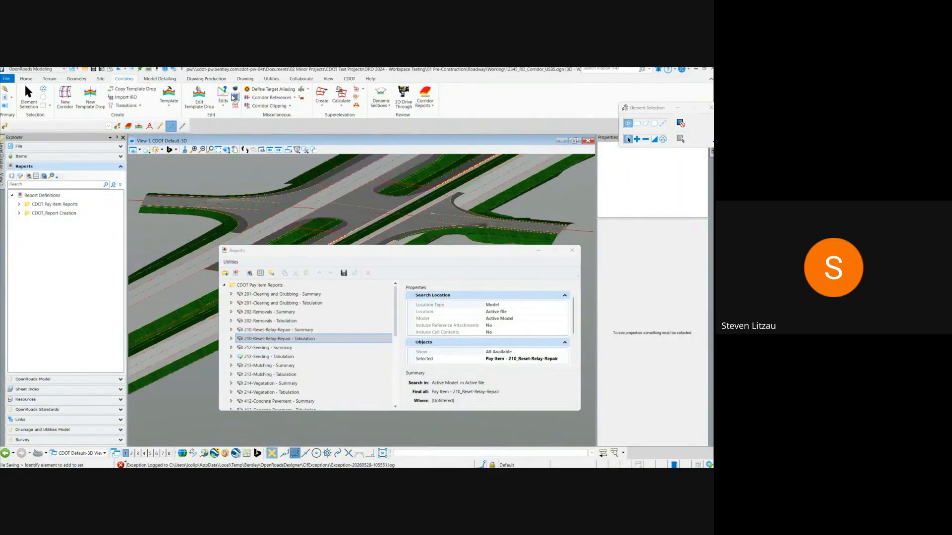
pyautogui.click(235, 92)
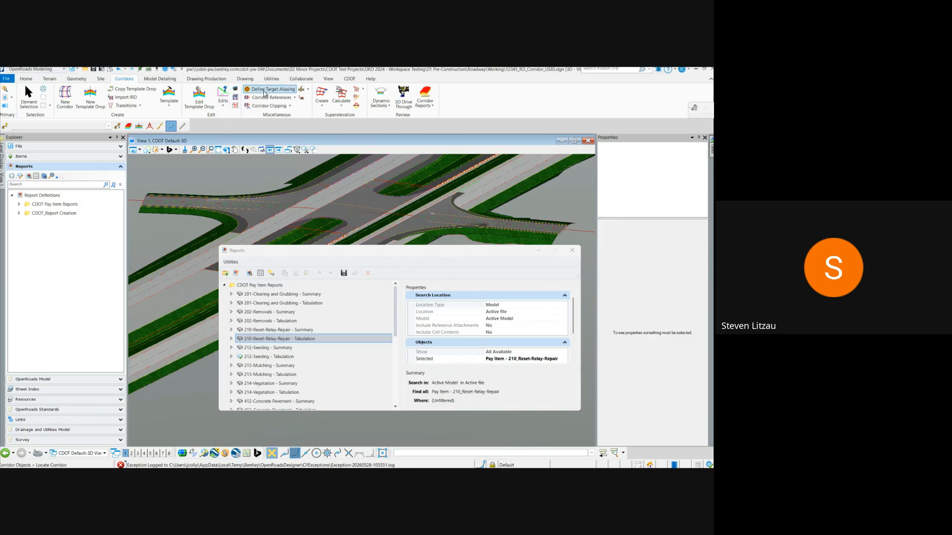
pyautogui.click(432, 106)
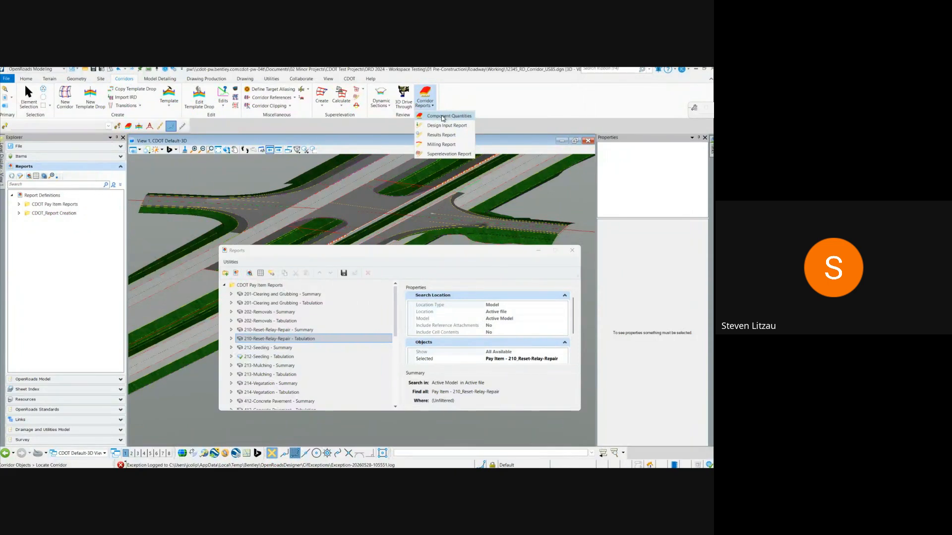
pyautogui.click(442, 117)
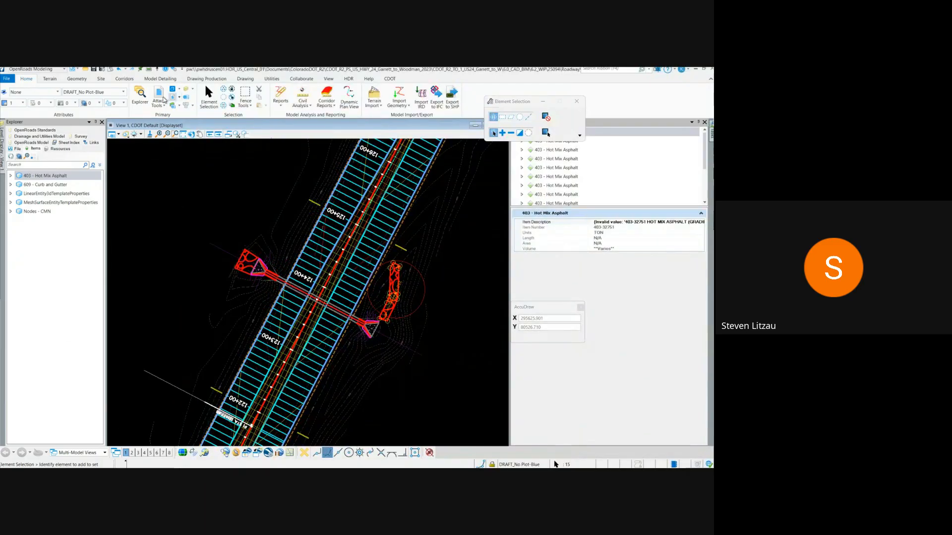
# Look through the Corridor Reports options in the US 24 roadway file, dismiss them and clear the Hot Mix Asphalt selection
pyautogui.click(128, 79)
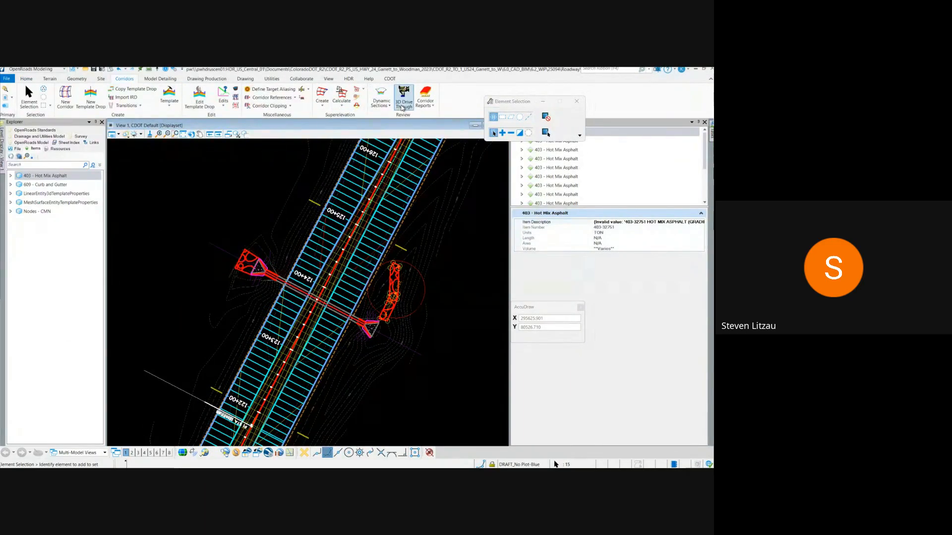
pyautogui.click(432, 108)
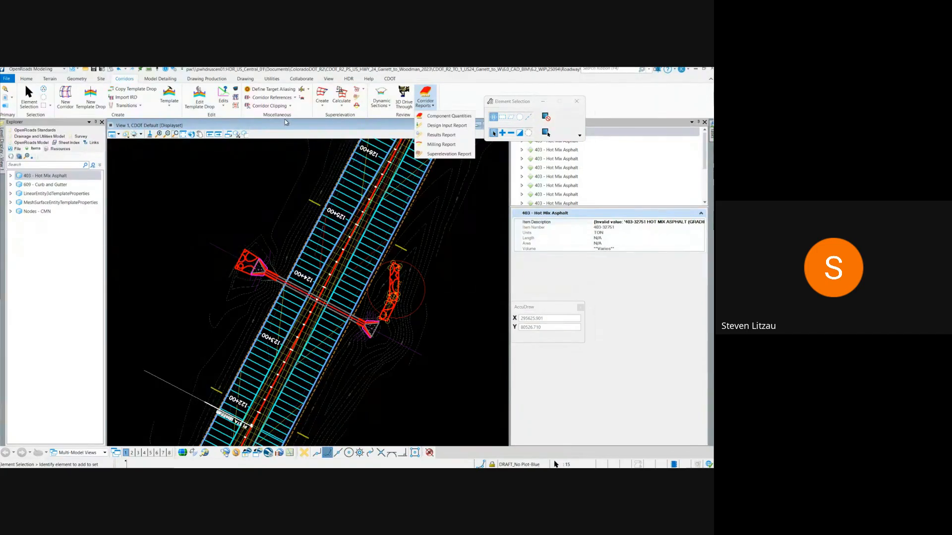
pyautogui.click(257, 167)
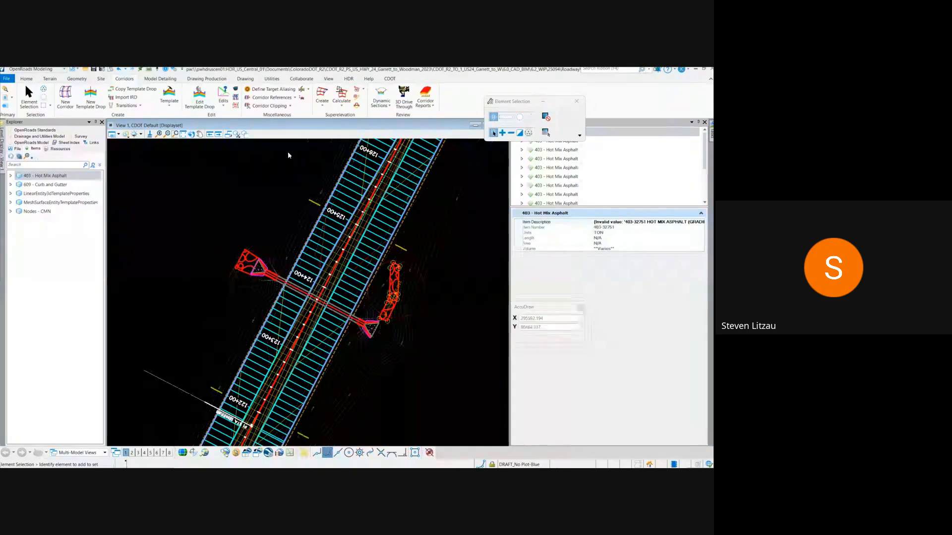
pyautogui.click(275, 158)
# Search the commands for "quan", check the Named Boundary Group options of Quantities Report By Named Boundary, and leave the command
pyautogui.click(621, 70)
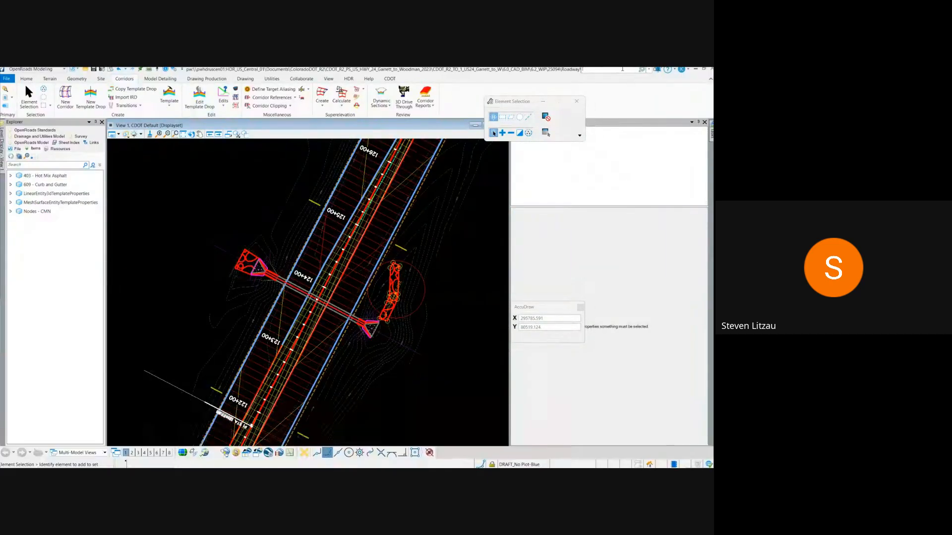
pyautogui.write('quan')
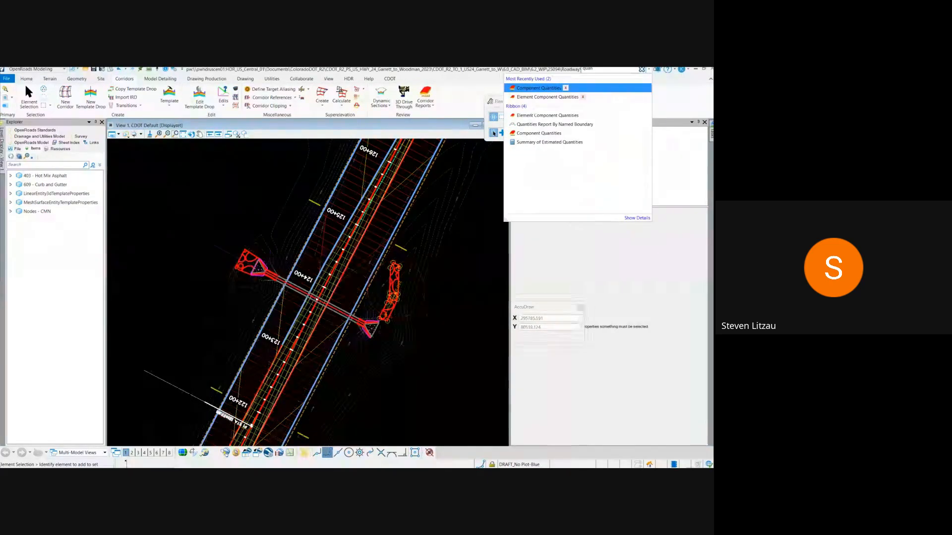
pyautogui.click(588, 125)
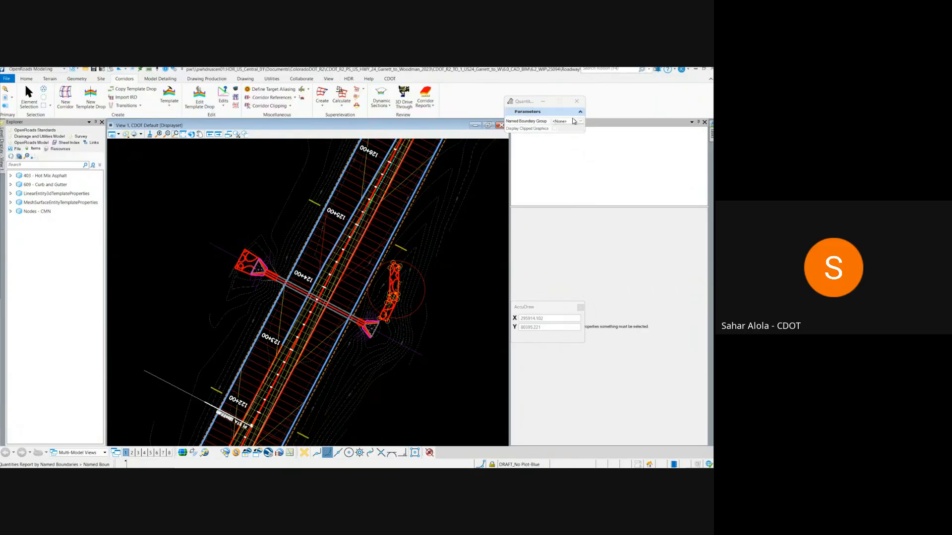
pyautogui.click(577, 121)
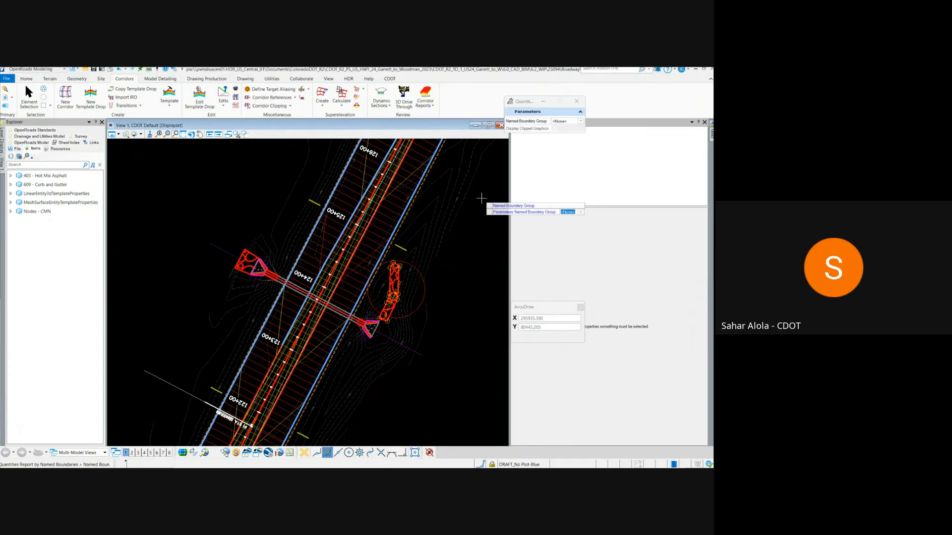
pyautogui.press('Escape')
pyautogui.press('Escape')
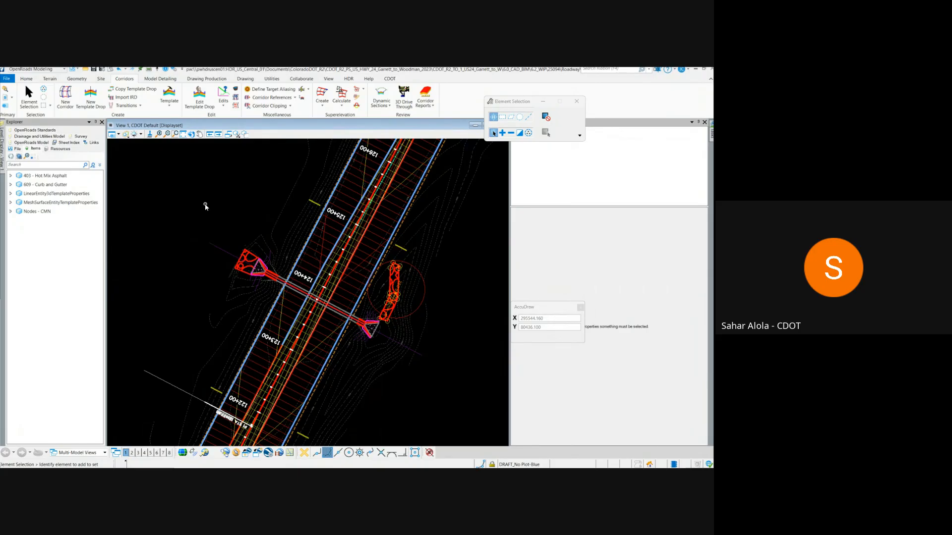
# Move the Element Selection window over the Properties area and widen the drawing view by narrowing Properties
pyautogui.click(526, 105)
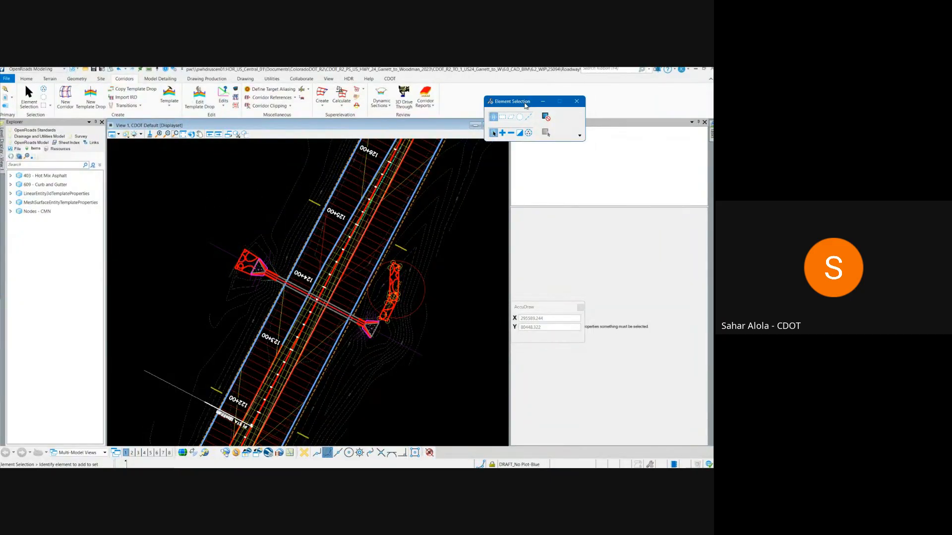
pyautogui.moveTo(526, 105); pyautogui.dragTo(606, 105)
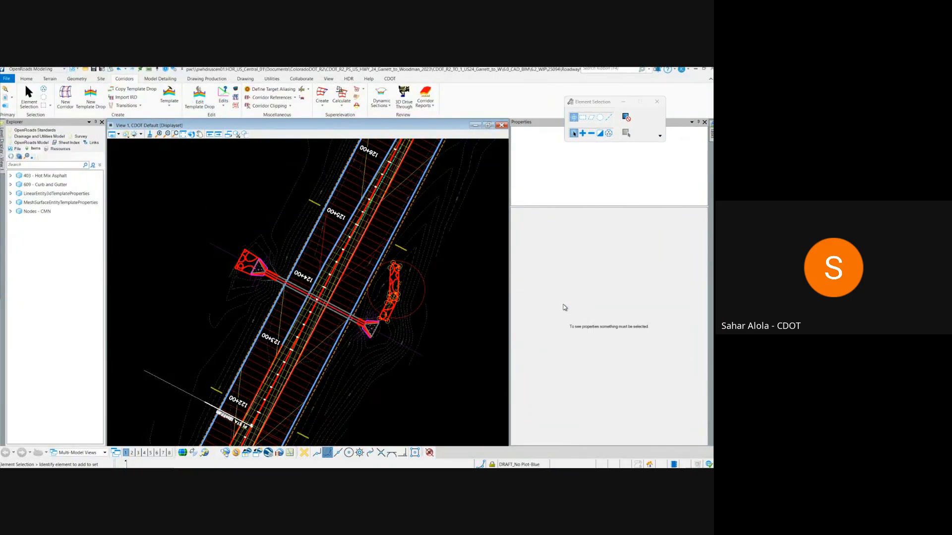
pyautogui.moveTo(509, 297); pyautogui.dragTo(576, 296)
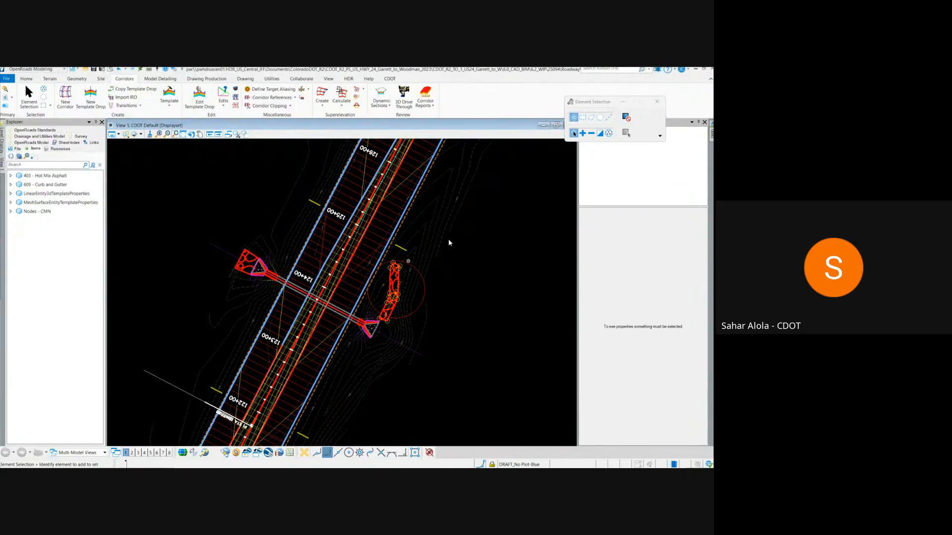
# Inspect the drainage pipe crossing the roadway and select the line along it to check its properties
pyautogui.scroll(2, 364, 323)
pyautogui.scroll(2, 363, 322)
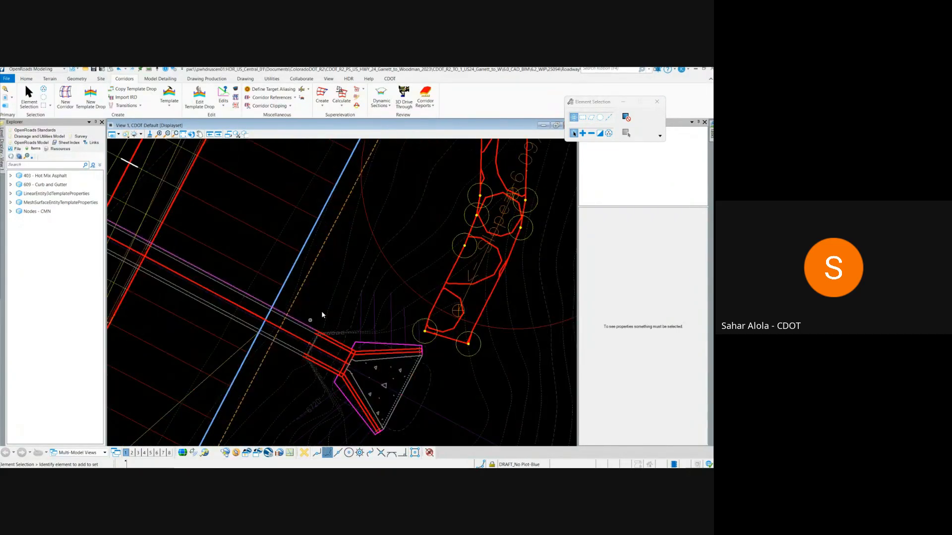
pyautogui.scroll(-2, 399, 268)
pyautogui.scroll(-3, 398, 267)
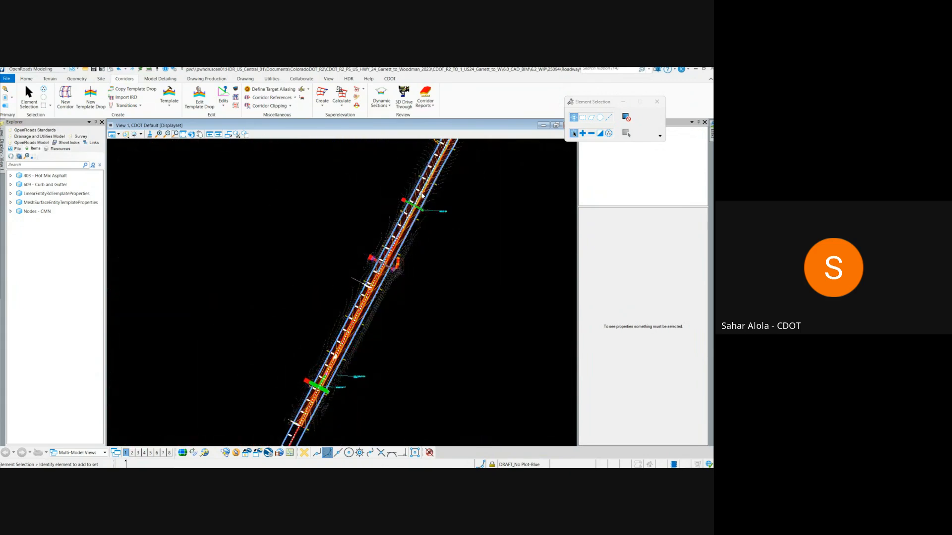
pyautogui.scroll(1, 417, 212)
pyautogui.scroll(2, 391, 295)
pyautogui.scroll(2, 401, 308)
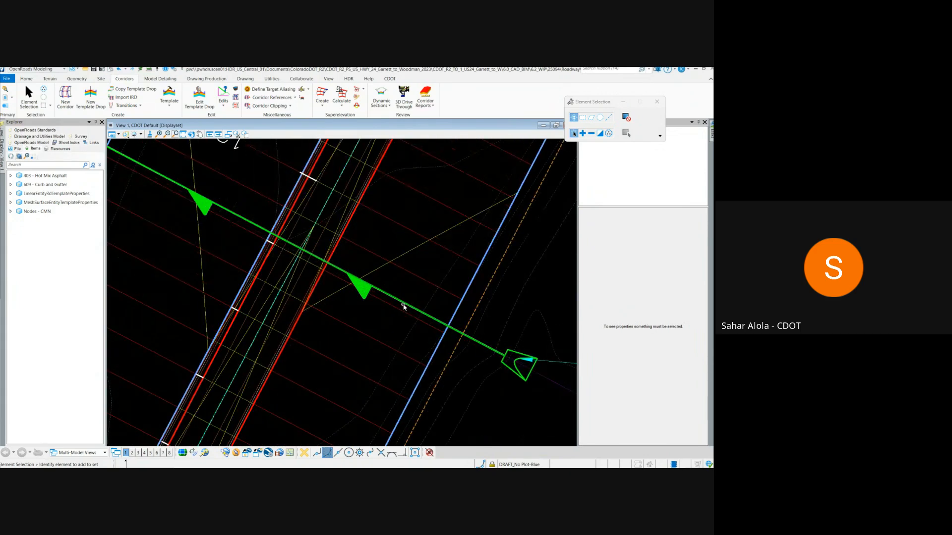
pyautogui.moveTo(404, 305)
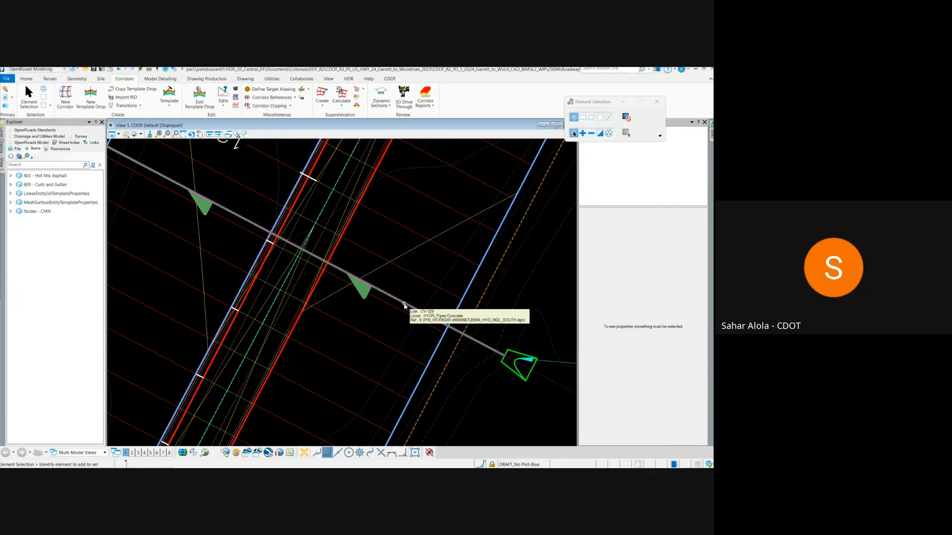
pyautogui.click(404, 306)
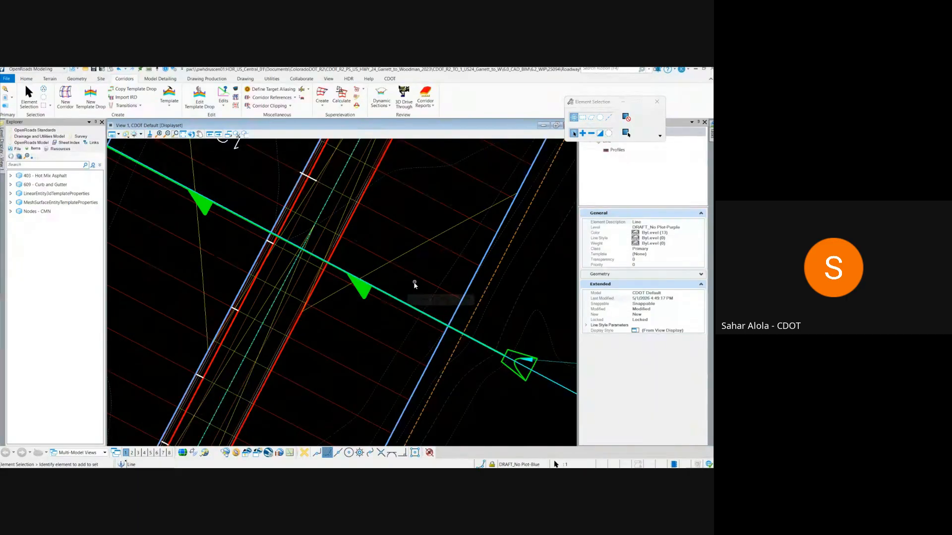
# Switch to the CDOT Default view group and close the corridor cross-section view covering the plan
pyautogui.click(92, 453)
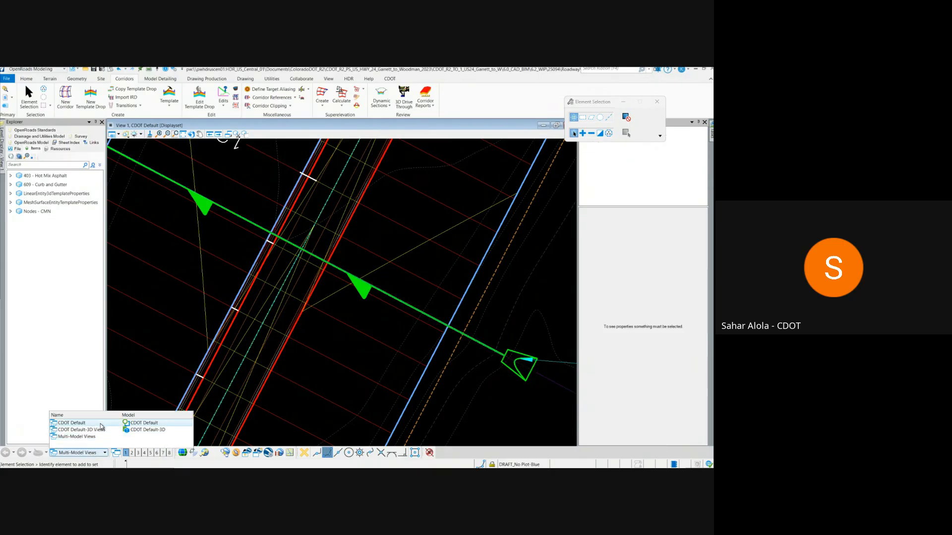
pyautogui.click(71, 423)
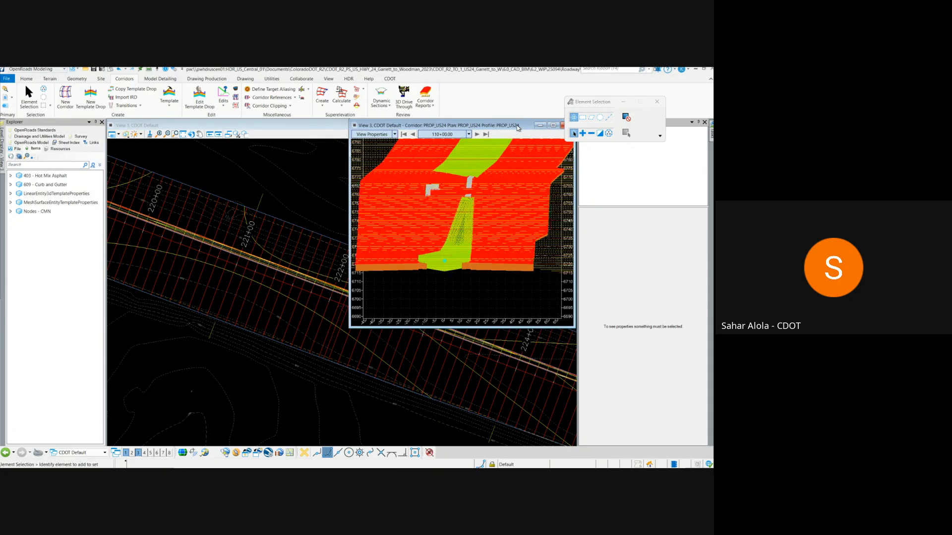
pyautogui.moveTo(517, 128); pyautogui.dragTo(434, 135)
pyautogui.click(488, 131)
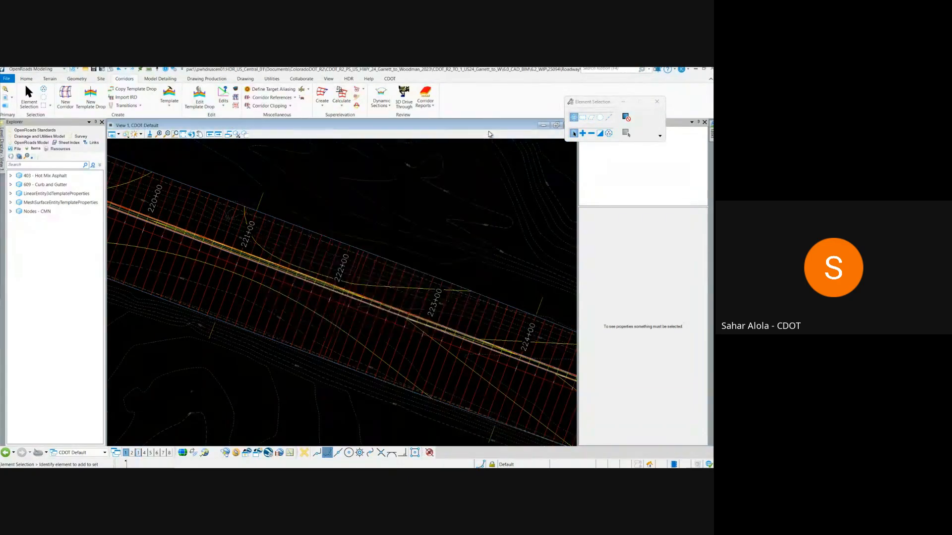
# Locate the drainage pipe crossing the roadway near station 197+00 and select it
pyautogui.scroll(-3, 332, 314)
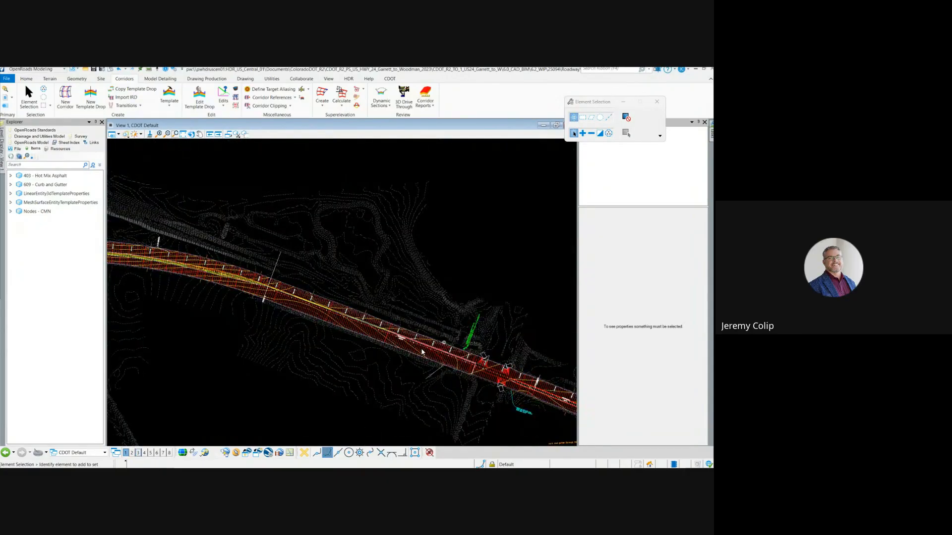
pyautogui.scroll(-2, 458, 336)
pyautogui.scroll(1, 498, 354)
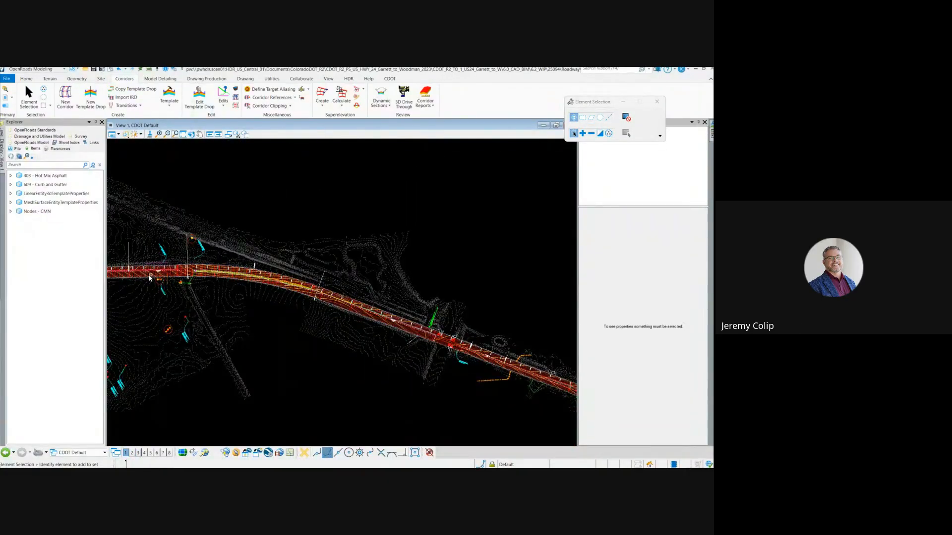
pyautogui.scroll(2, 298, 298)
pyautogui.scroll(-1, 407, 289)
pyautogui.scroll(-2, 405, 289)
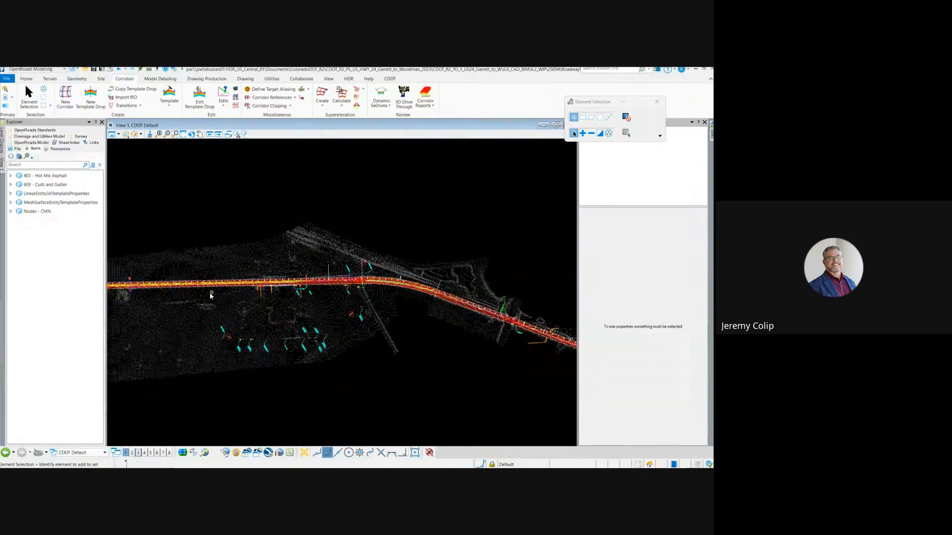
pyautogui.scroll(2, 269, 286)
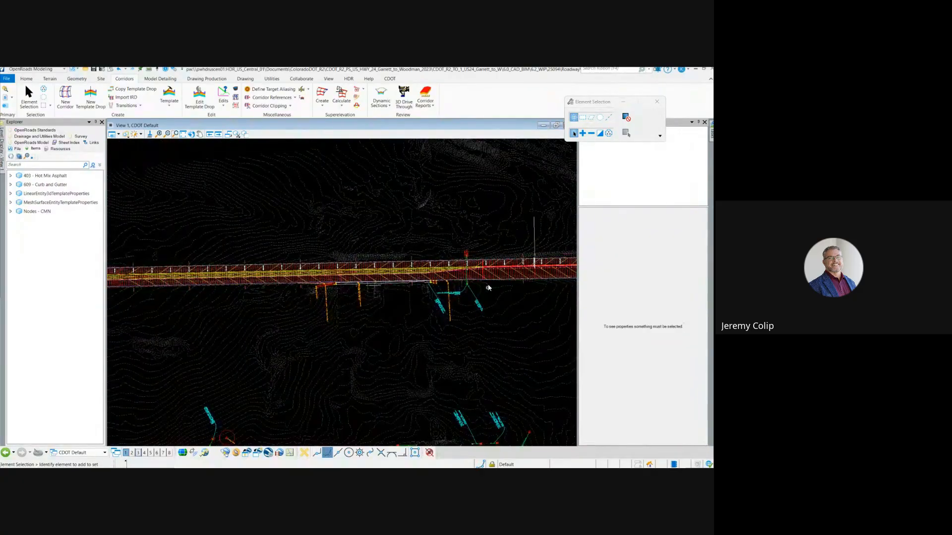
pyautogui.scroll(5, 440, 283)
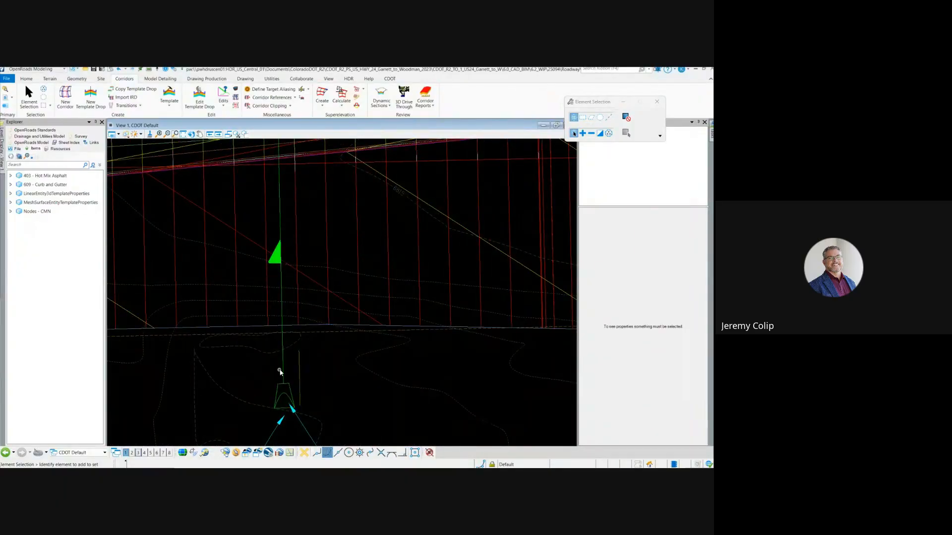
pyautogui.click(282, 364)
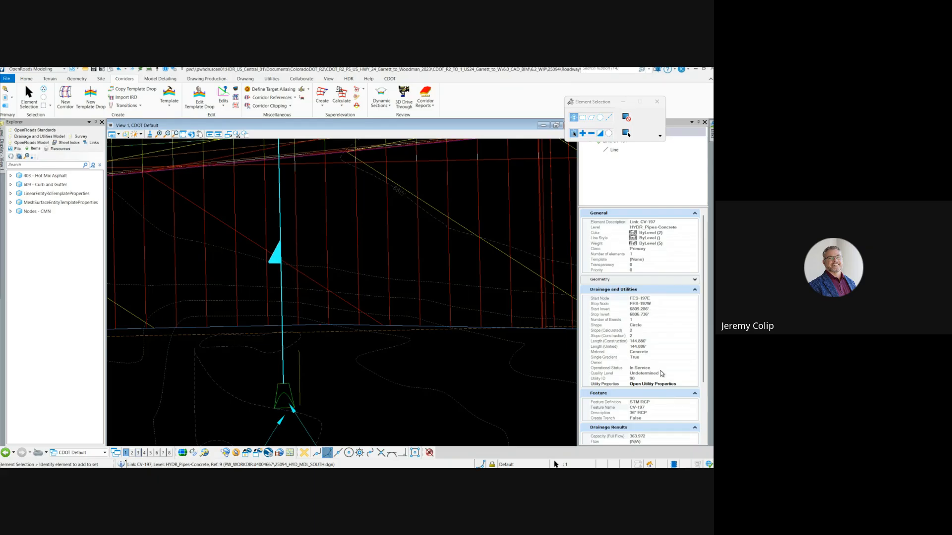
# Read through the pipe's drainage, feature and extended properties and clear the selection
pyautogui.scroll(-5, 660, 372)
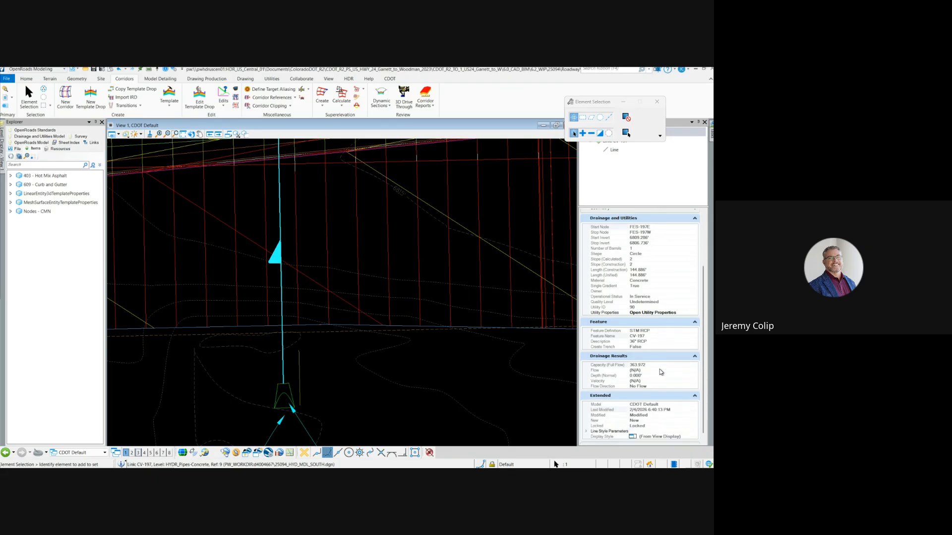
pyautogui.scroll(-1, 660, 372)
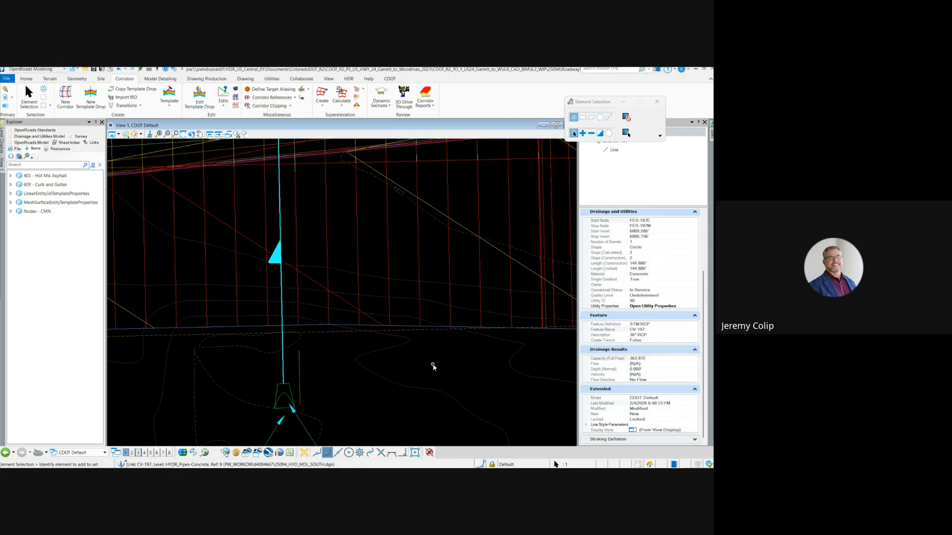
pyautogui.scroll(-5, 432, 367)
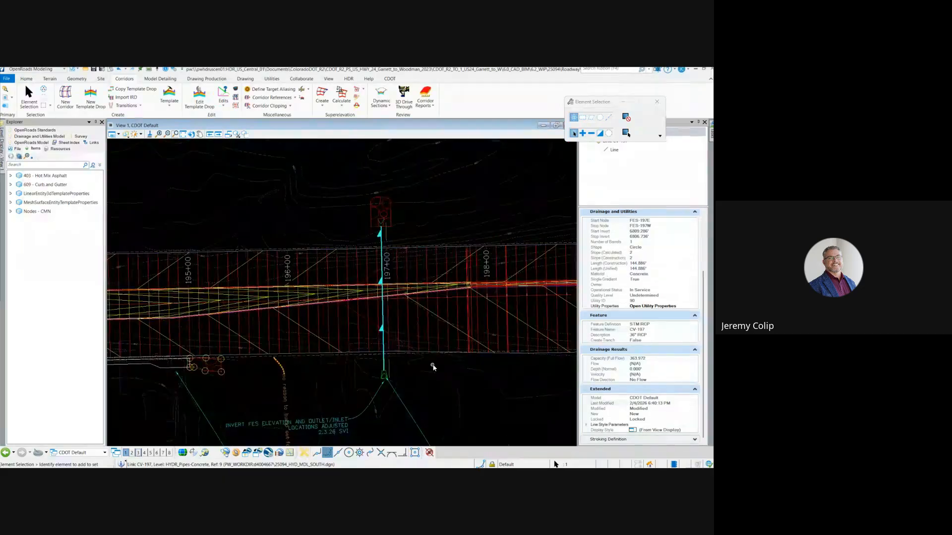
pyautogui.click(418, 214)
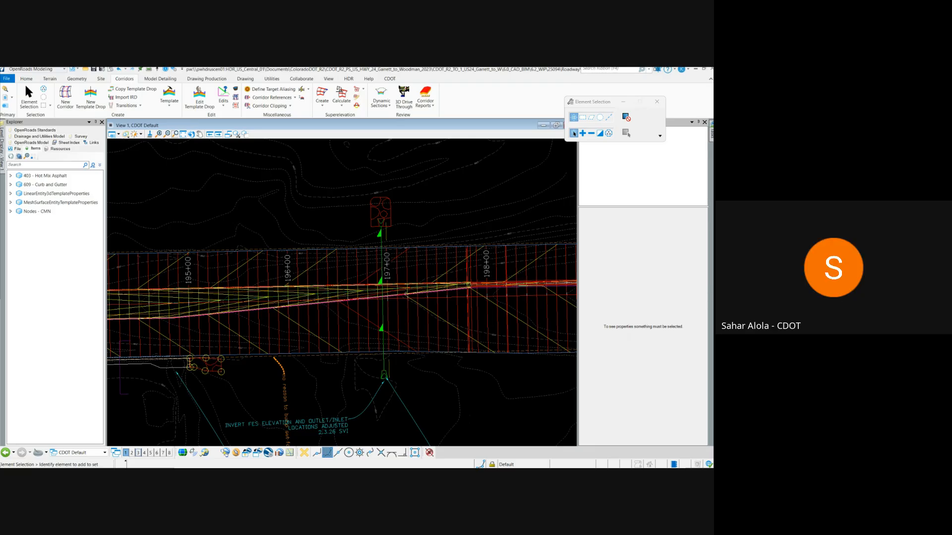
# Switch to the training agenda in Word and review its topics from Templates & Corridors to Quantities, Reports, and Tabulations
pyautogui.hotkey('alt', 'Tab')
pyautogui.click(359, 313)
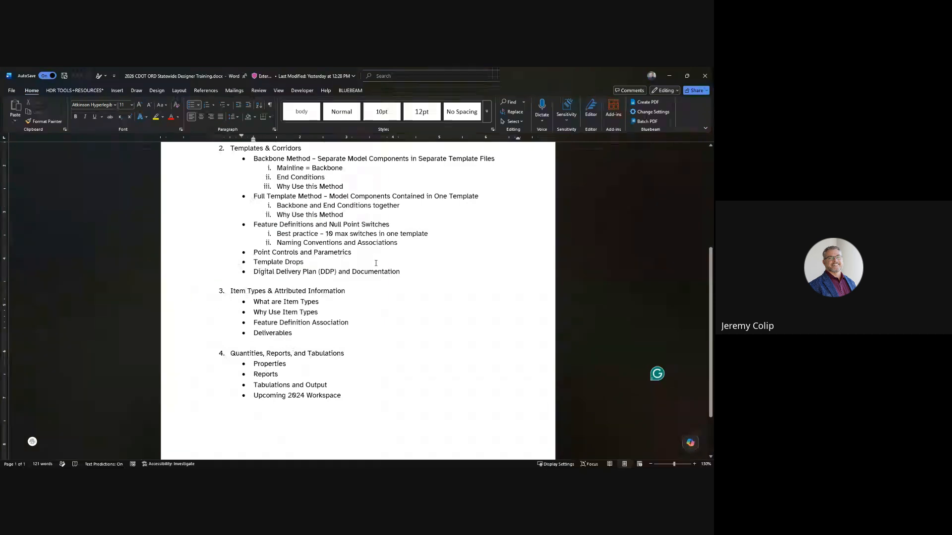
pyautogui.scroll(2, 376, 263)
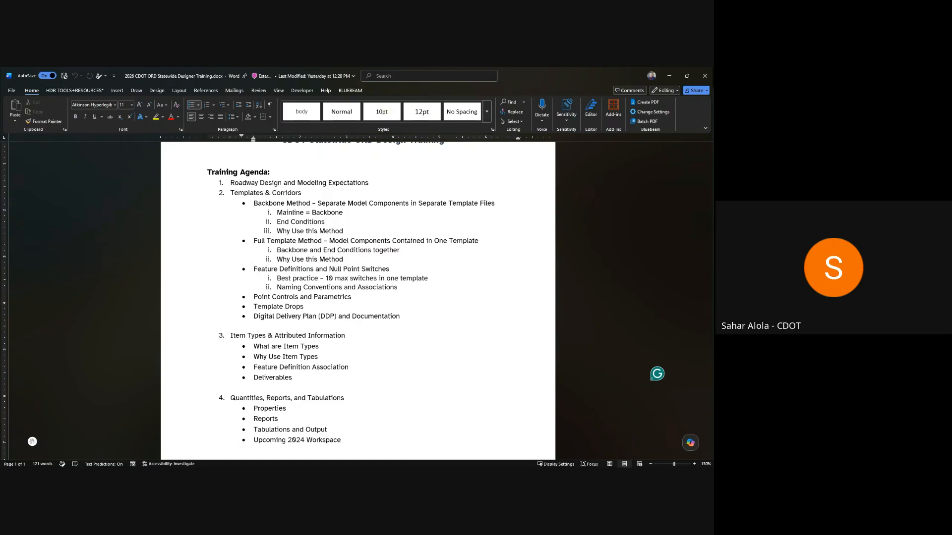
# Bring the Infrastructure Cloud browser window onto the shared screen and check the RT_SMA component's Hot Mix Asphalt and Civil Quantities properties
pyautogui.moveTo(713, 191); pyautogui.dragTo(544, 73)
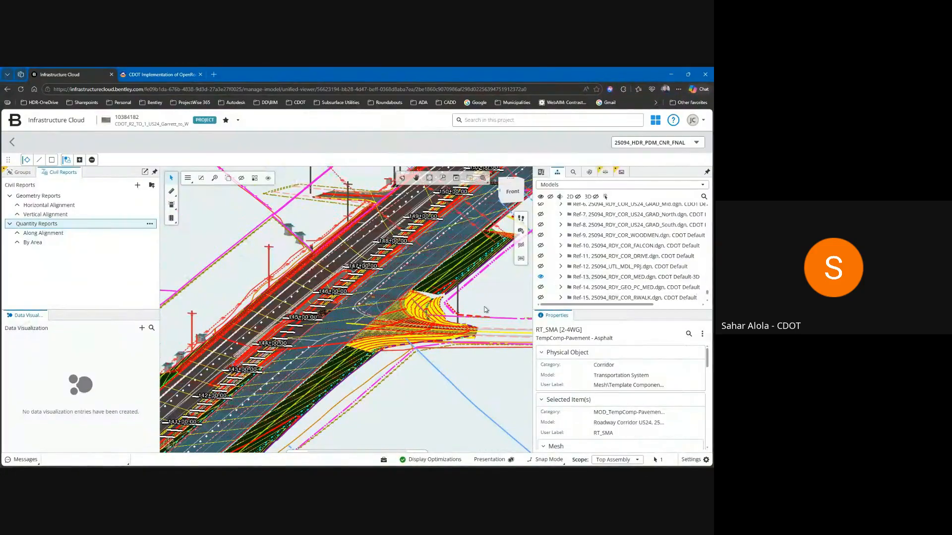
pyautogui.scroll(-4, 298, 341)
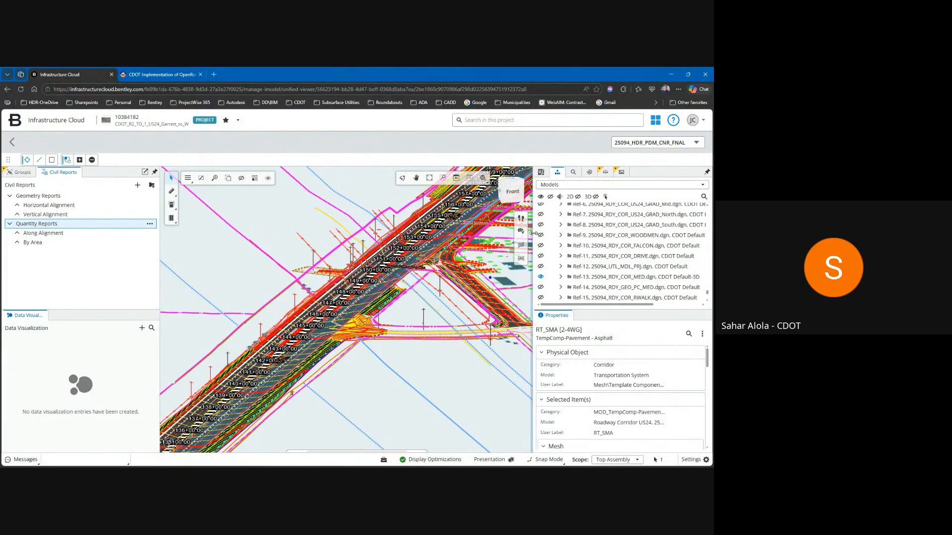
pyautogui.moveTo(534, 237); pyautogui.dragTo(581, 233)
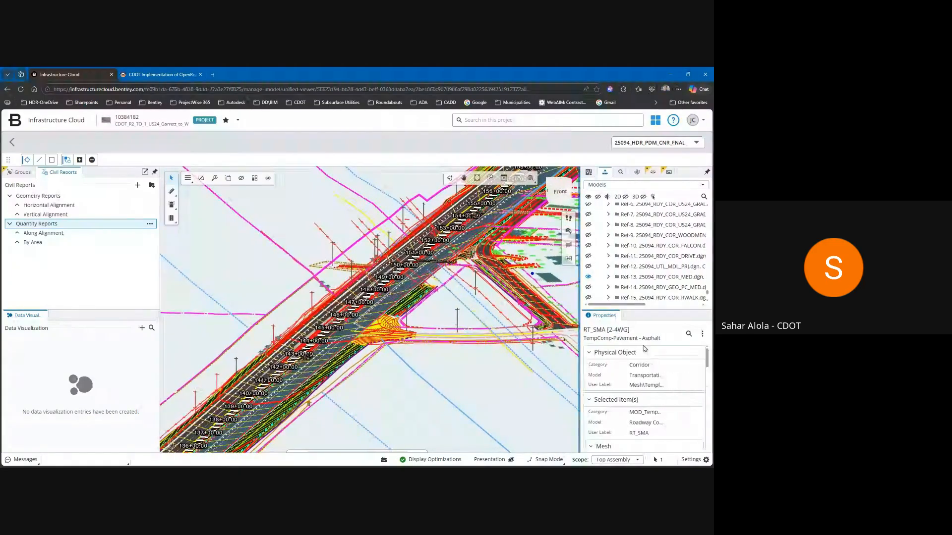
pyautogui.scroll(-3, 627, 364)
pyautogui.scroll(-3, 667, 401)
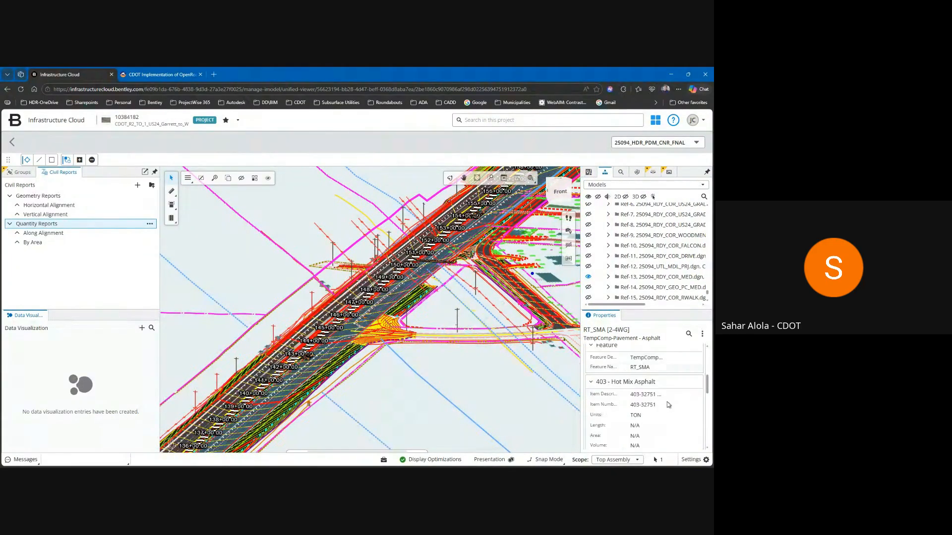
pyautogui.scroll(-1, 659, 410)
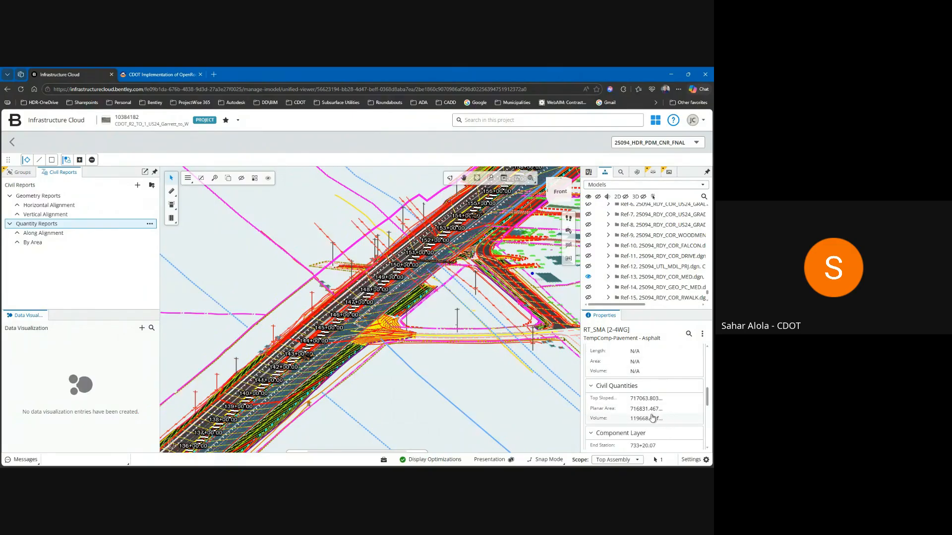
pyautogui.moveTo(581, 318); pyautogui.dragTo(573, 317)
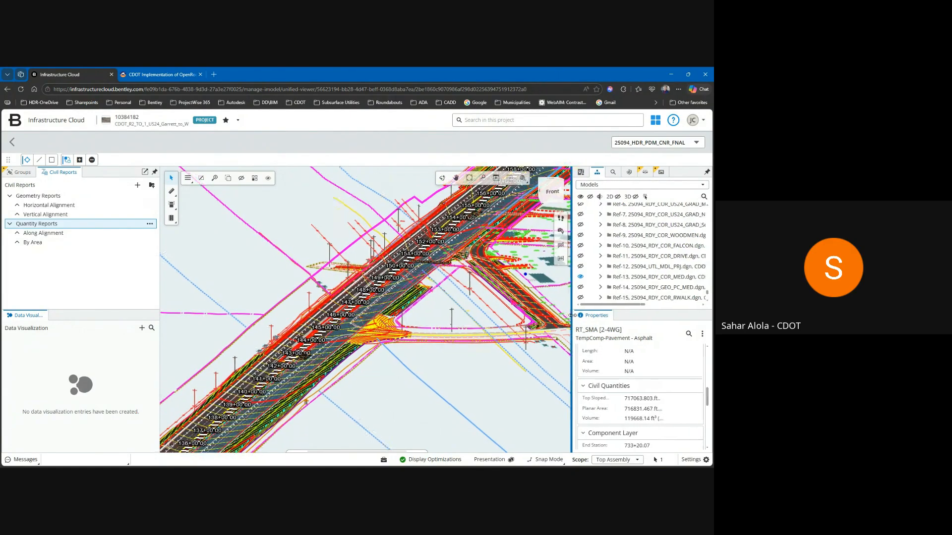
# Clear the RT_SMA selection and select the culvert end section on the green slope beside the side-road junction
pyautogui.click(412, 377)
pyautogui.scroll(-2, 368, 263)
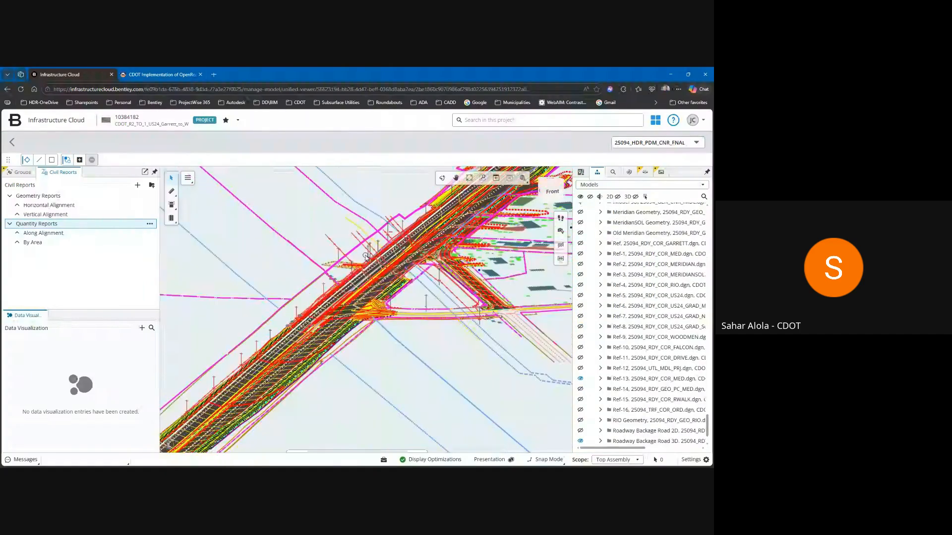
pyautogui.scroll(3, 466, 238)
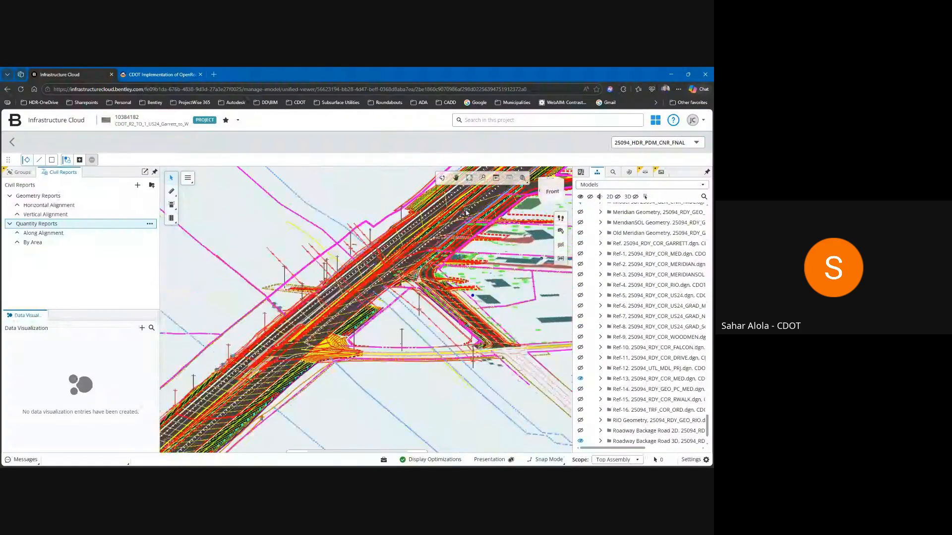
pyautogui.scroll(3, 397, 280)
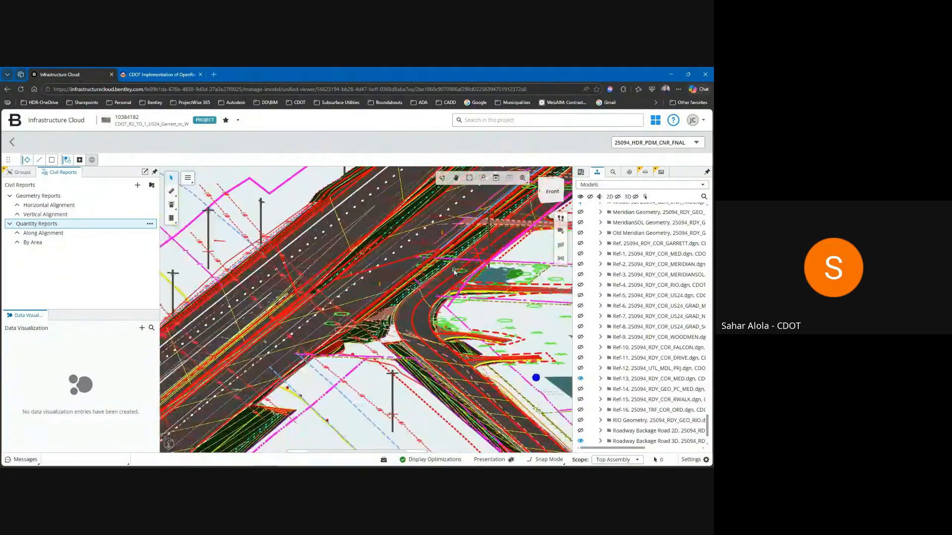
pyautogui.scroll(3, 329, 368)
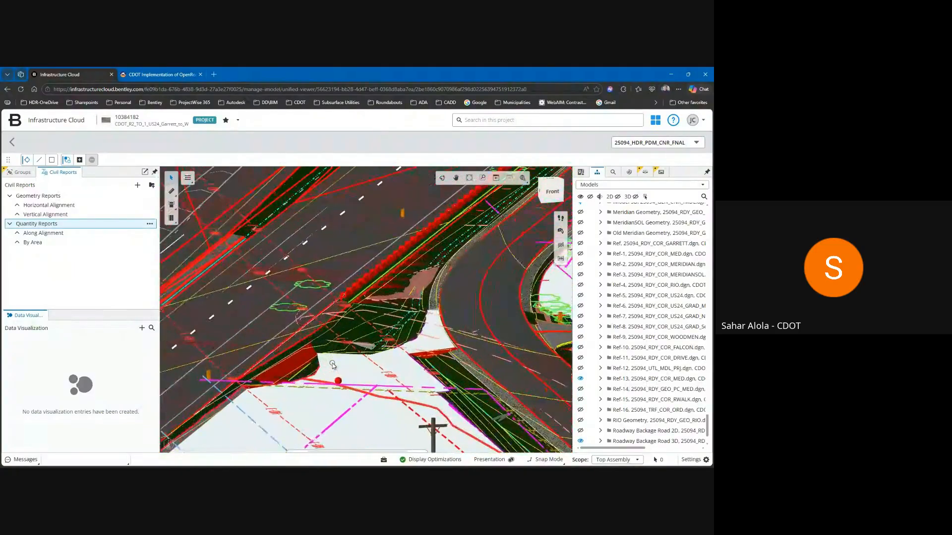
pyautogui.scroll(3, 366, 353)
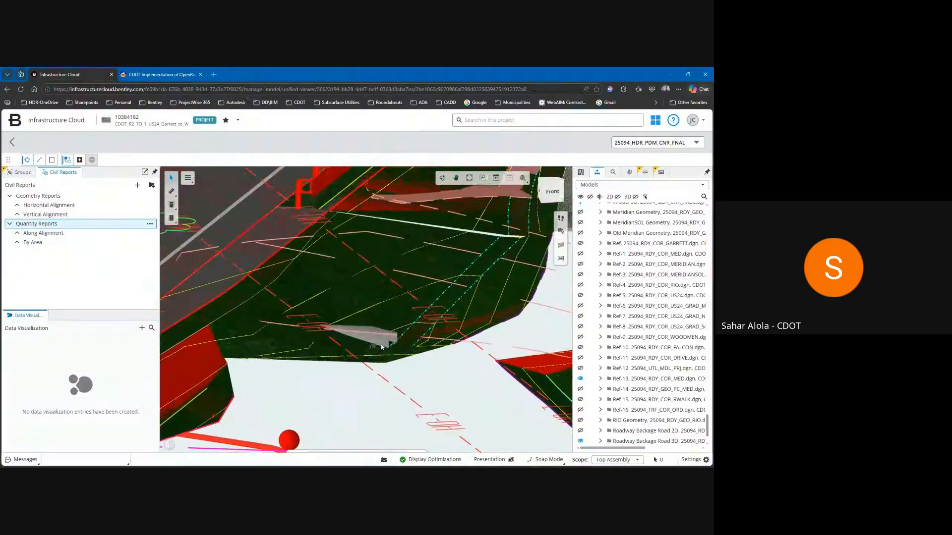
pyautogui.click(384, 343)
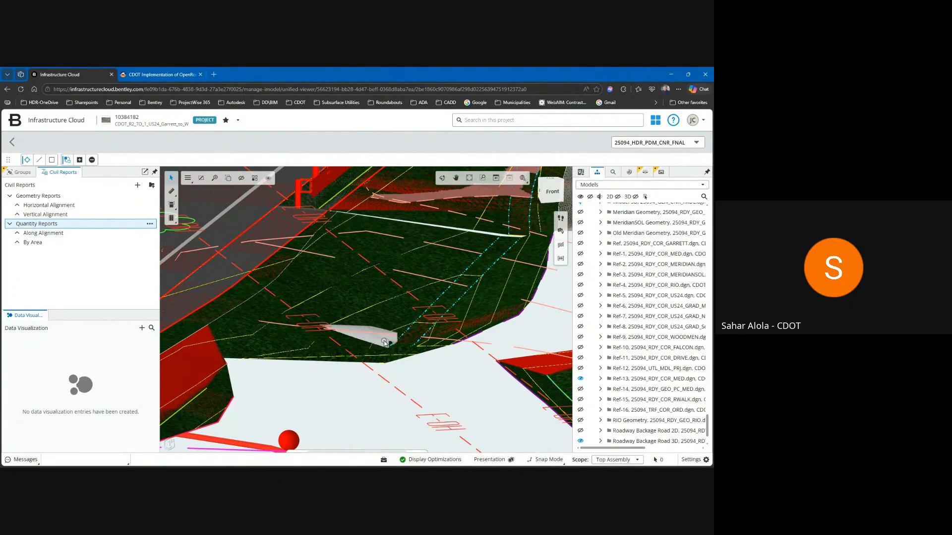
pyautogui.click(385, 343)
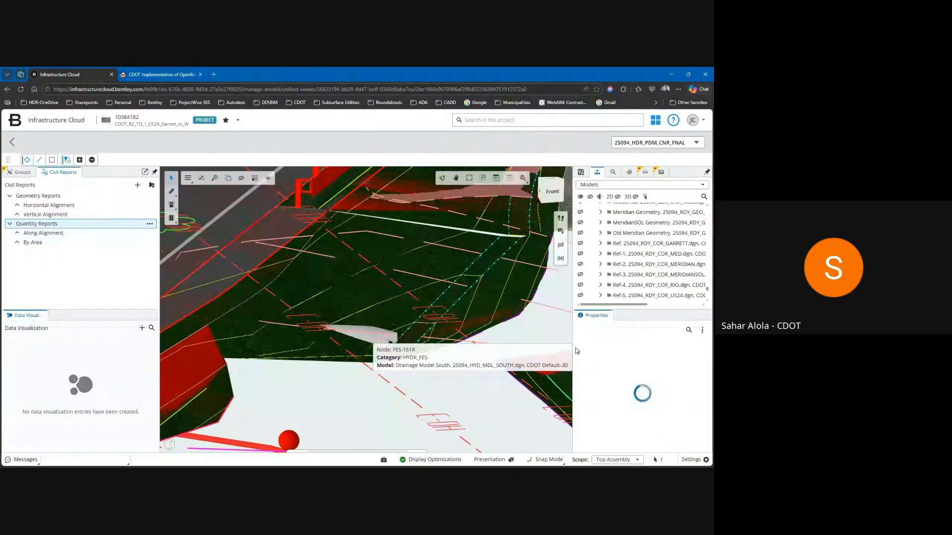
# Enlarge the properties area vertically and examine the end section's drainage, feature, source and geometry point details
pyautogui.moveTo(640, 310); pyautogui.dragTo(640, 228)
pyautogui.scroll(-3, 665, 363)
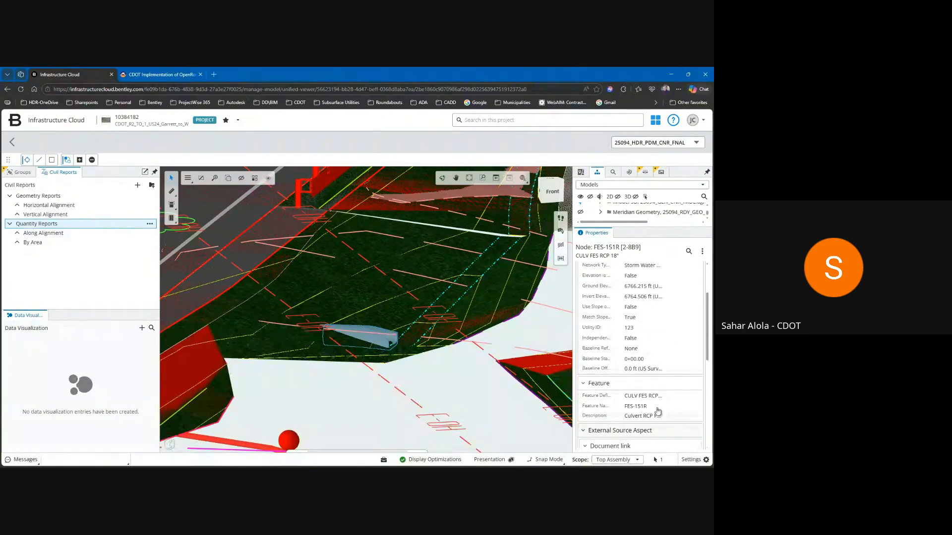
pyautogui.scroll(-2, 674, 343)
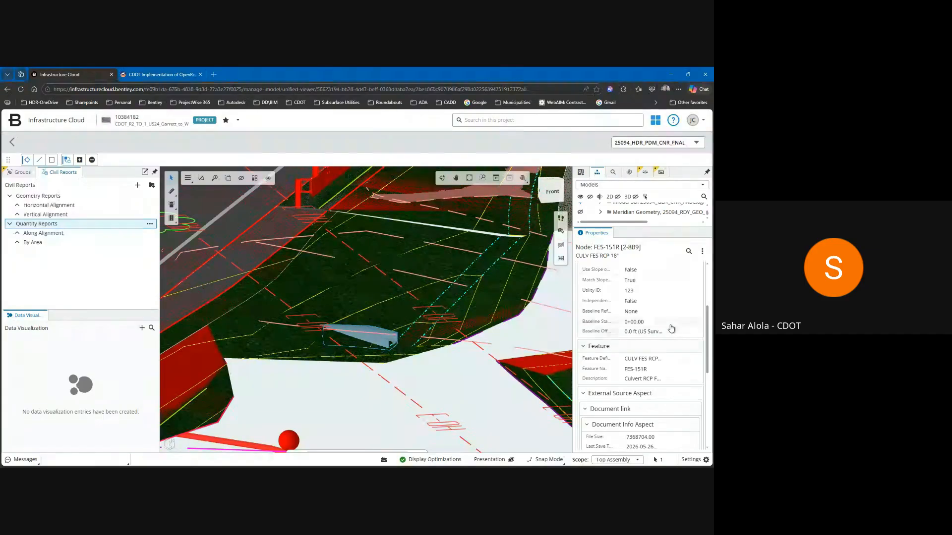
pyautogui.scroll(-4, 671, 329)
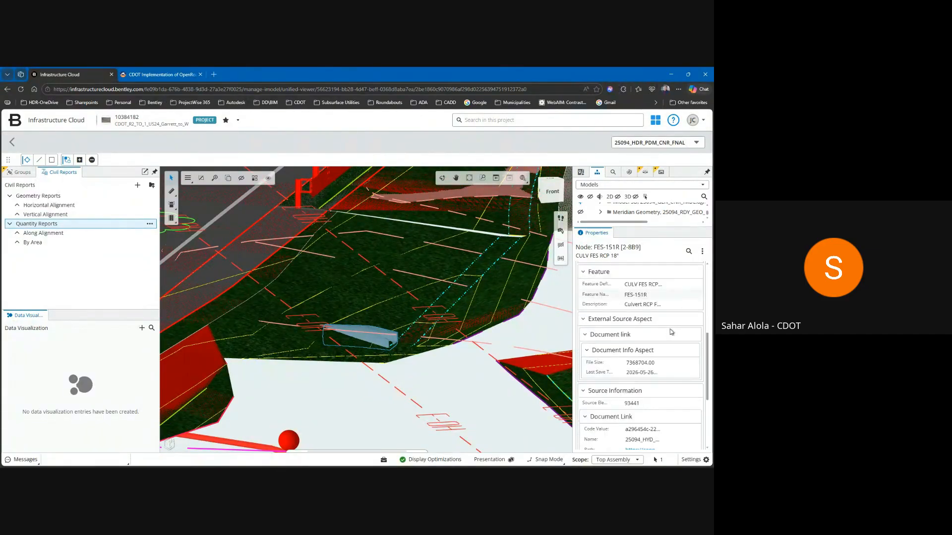
pyautogui.scroll(-4, 671, 332)
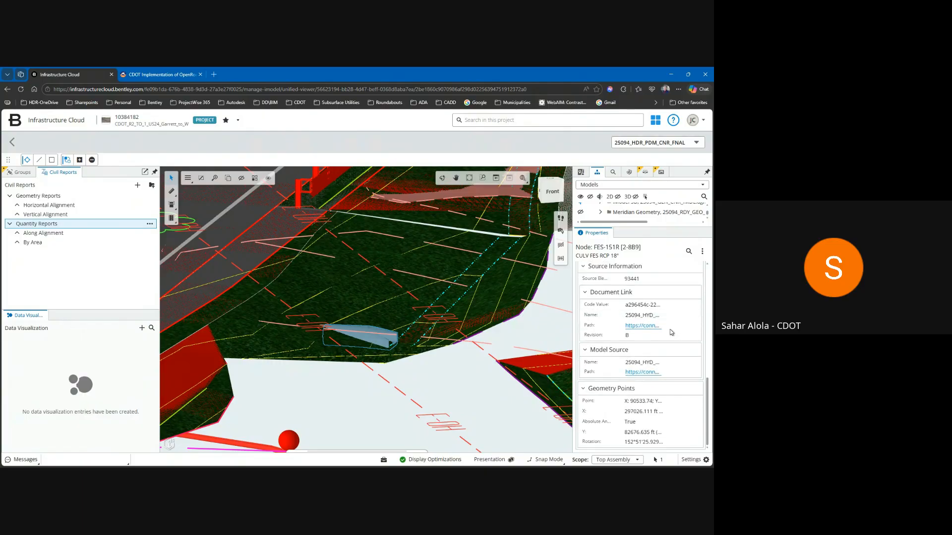
pyautogui.scroll(6, 671, 332)
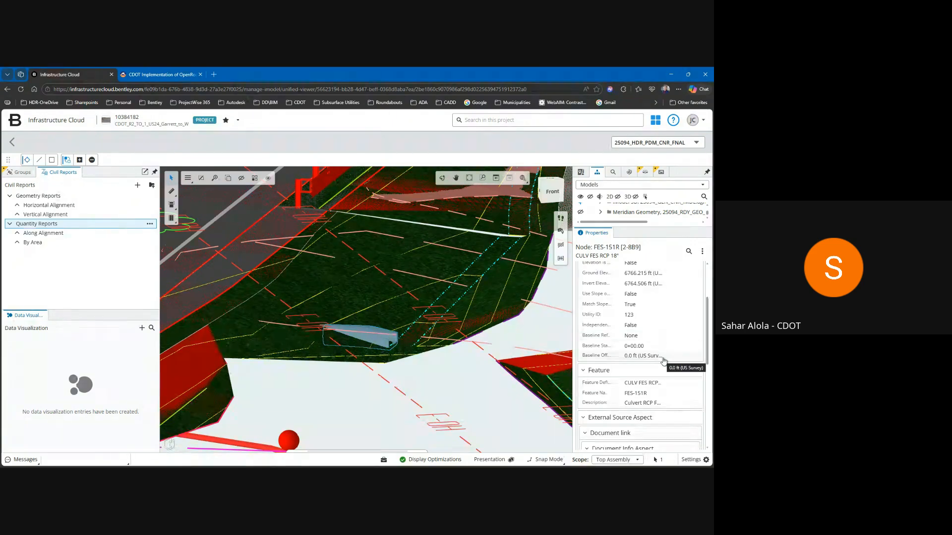
pyautogui.scroll(1, 664, 367)
pyautogui.scroll(-1, 620, 443)
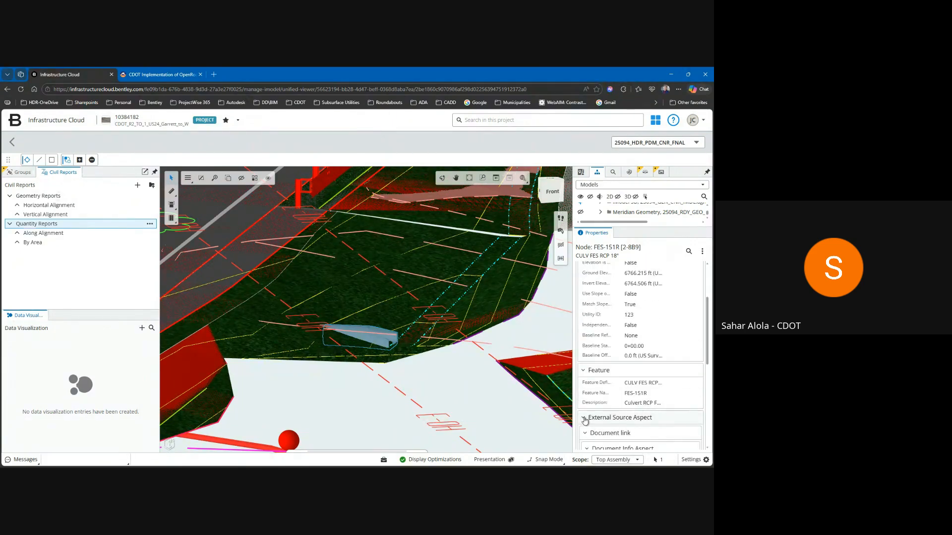
pyautogui.scroll(-1, 652, 405)
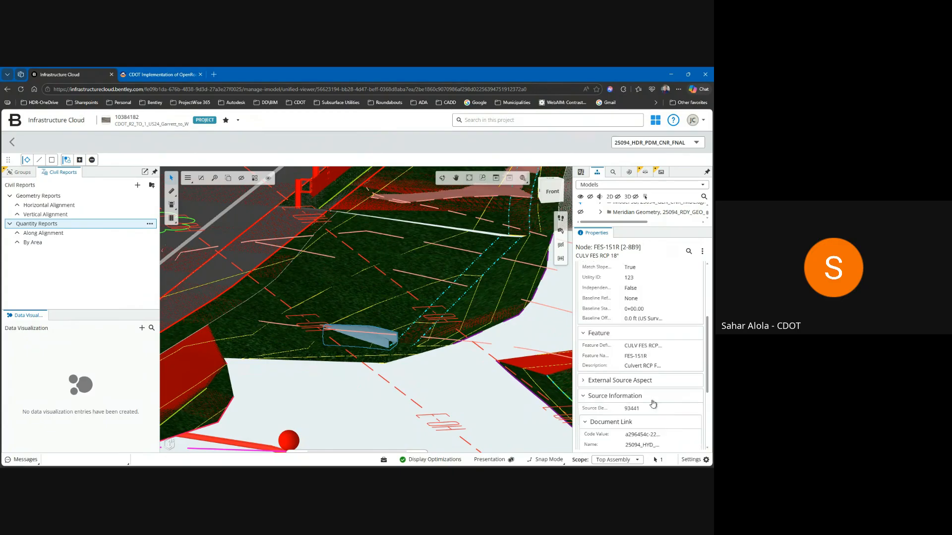
# Expand External Source Aspect, widen the properties area to read the end section's full drainage and feature values, and clear the selection
pyautogui.click(585, 381)
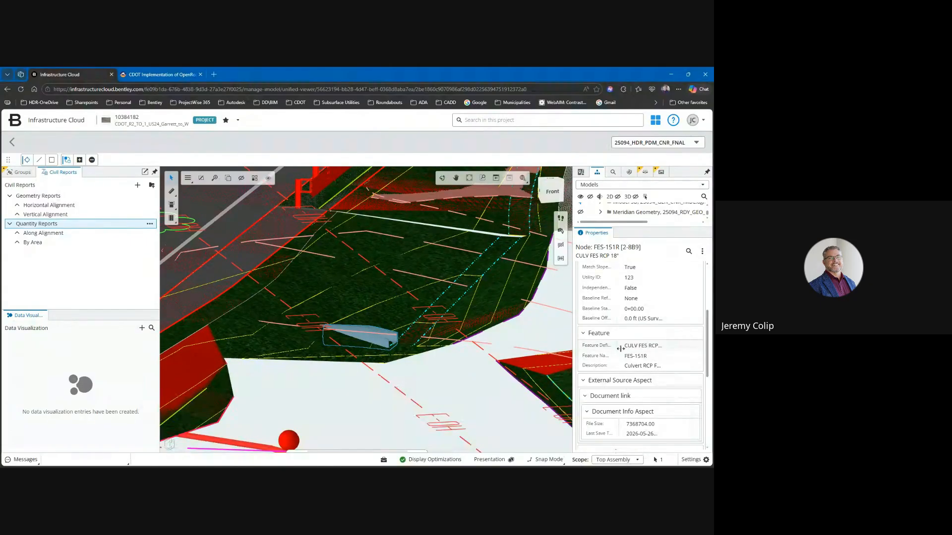
pyautogui.moveTo(572, 314); pyautogui.dragTo(540, 314)
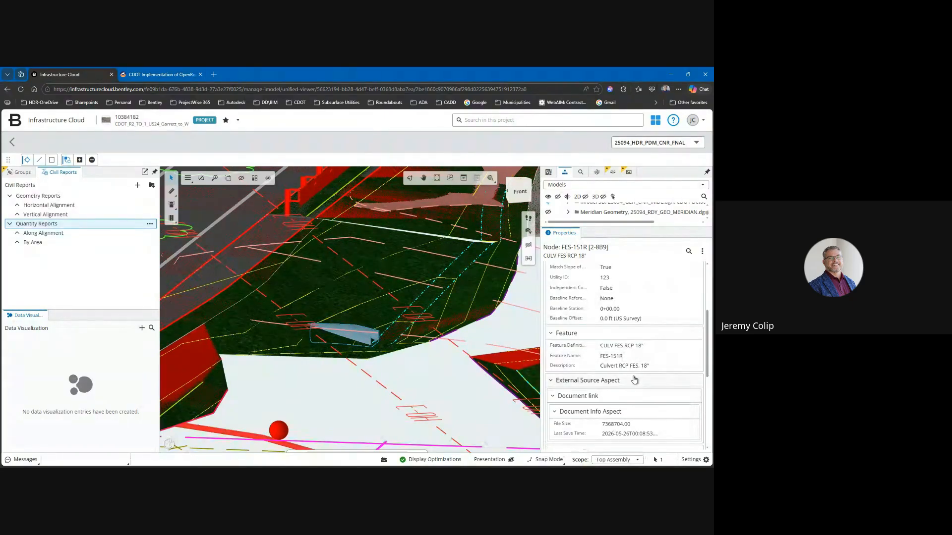
pyautogui.scroll(2, 634, 316)
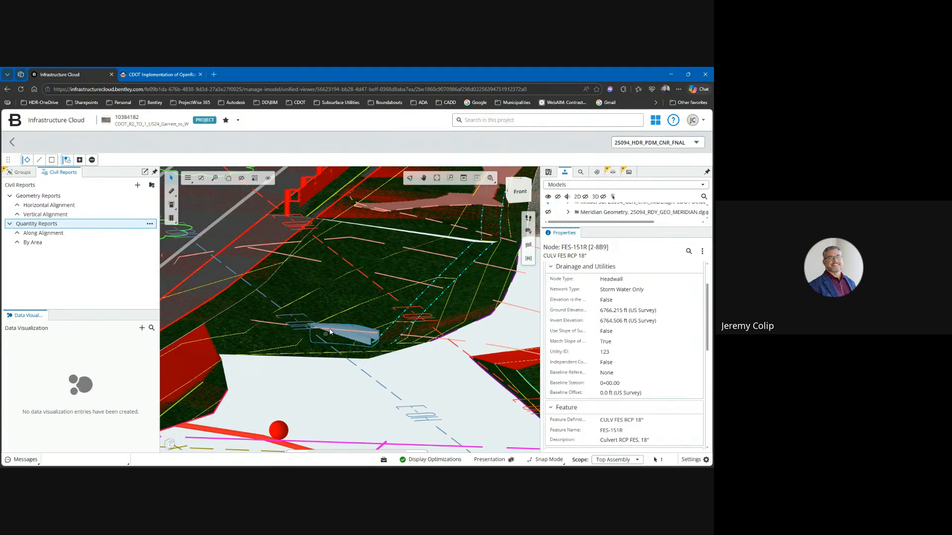
pyautogui.moveTo(346, 336)
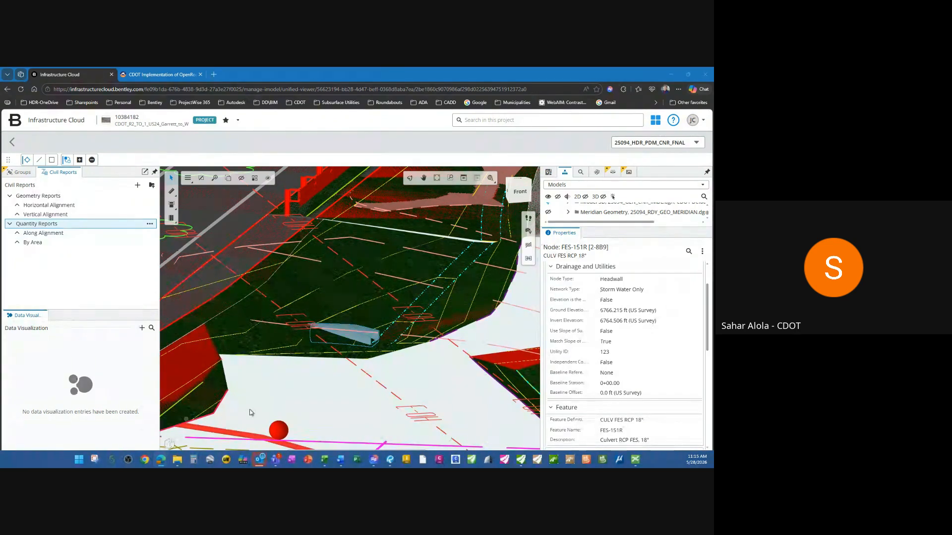
pyautogui.press('Escape')
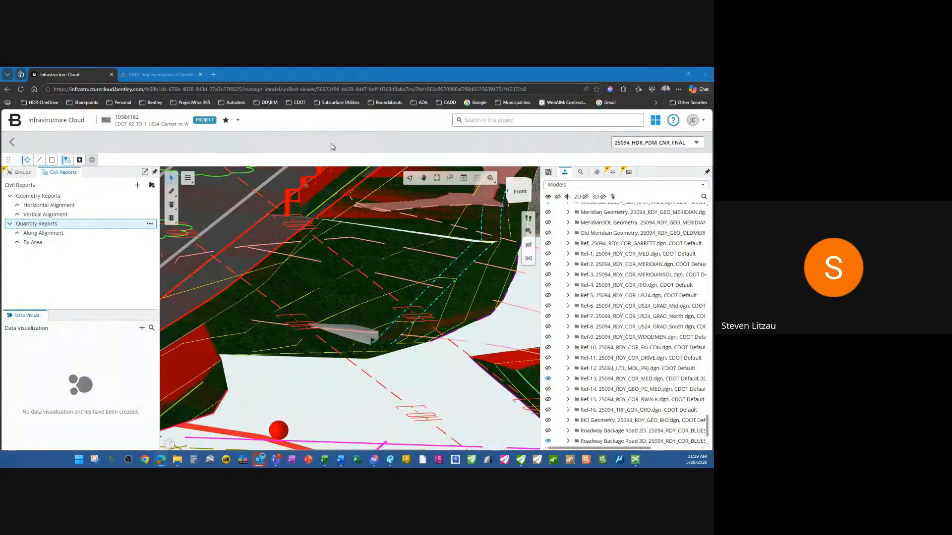
# Move the browser window off the shared screen and place the cursor after "Template Drops" in the Word training agenda
pyautogui.moveTo(370, 80); pyautogui.dragTo(713, 117)
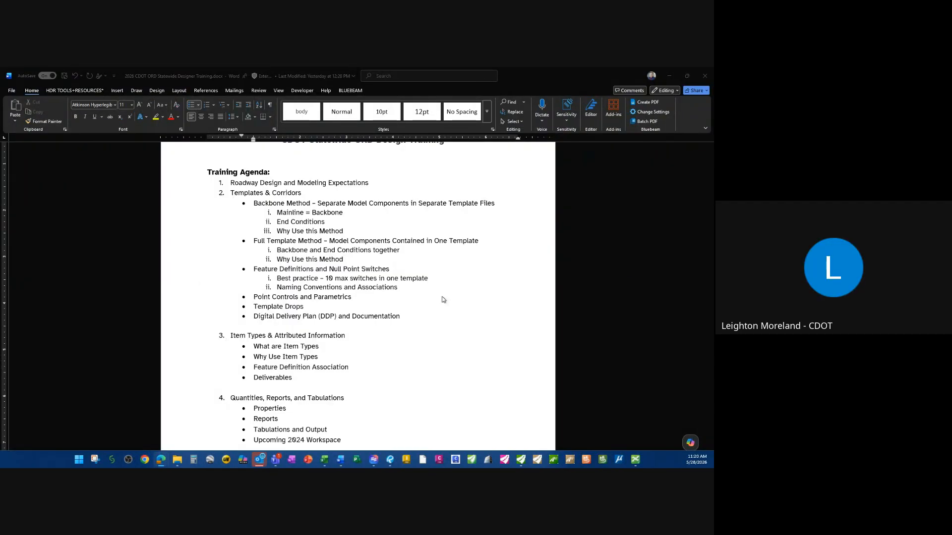
pyautogui.click(336, 311)
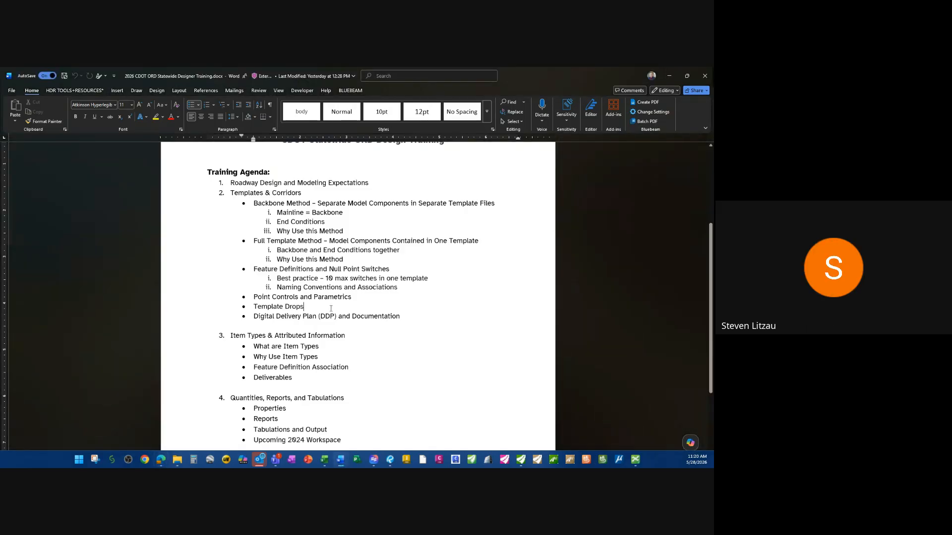
pyautogui.click(363, 298)
pyautogui.press('Down')
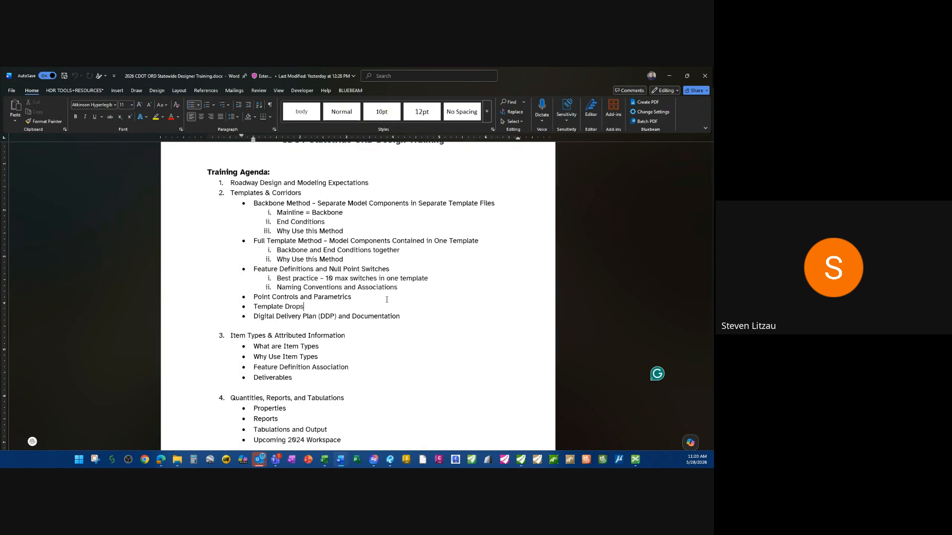